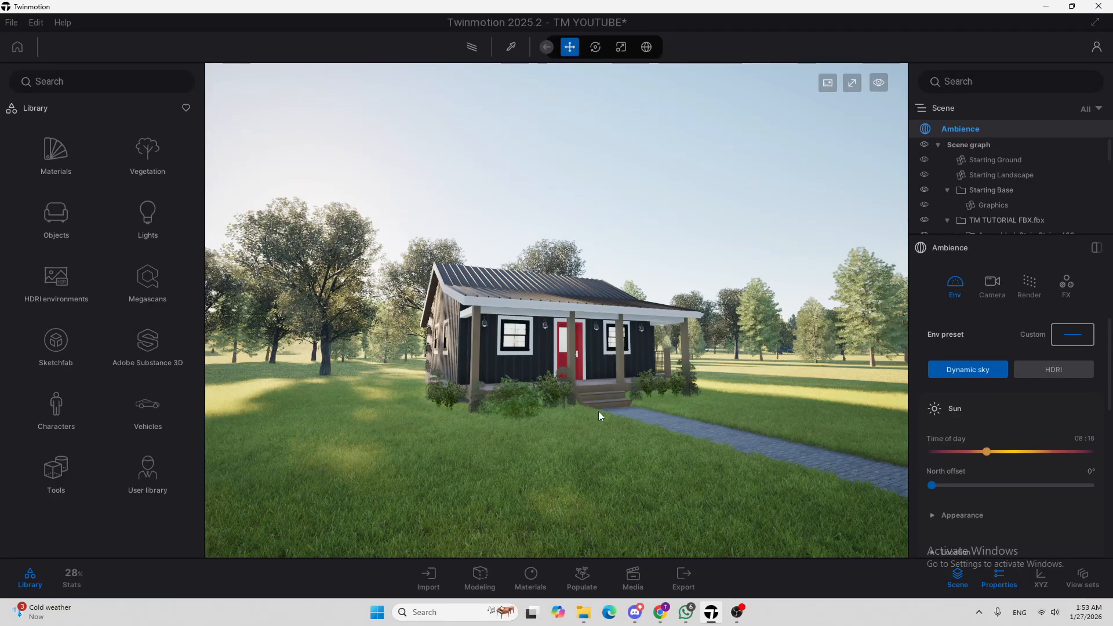
Create the first still image in the media section, with the cottage and path framed from farther back across the lawn
left_click(624, 570)
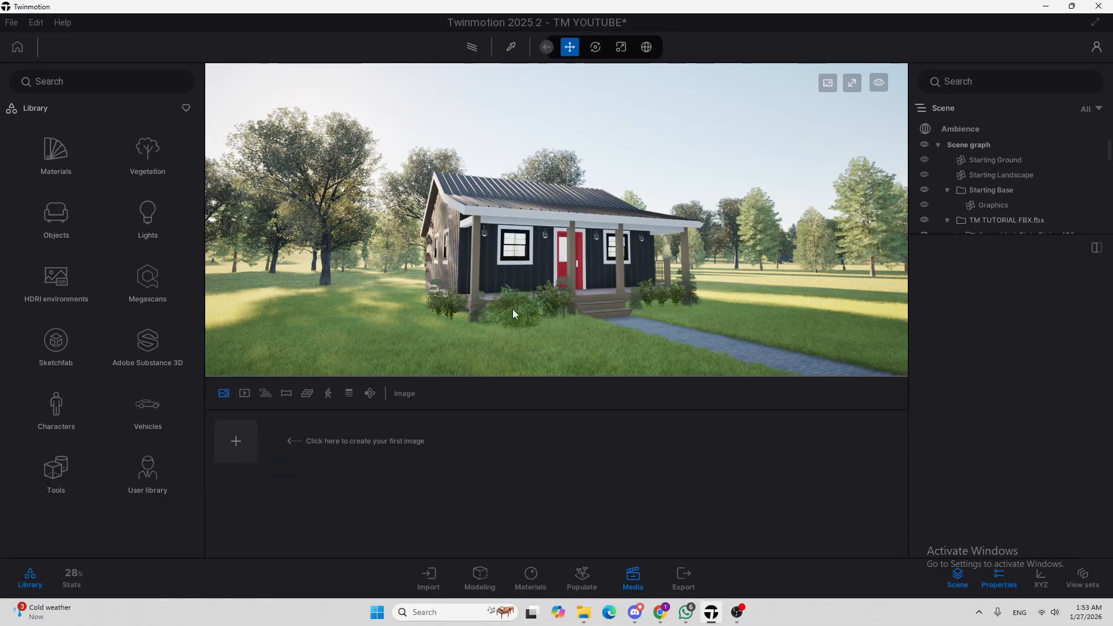
scroll(594, 266, "down", 3)
right_click_drag(591, 269, 606, 234)
key("q")
key("q")
key("e")
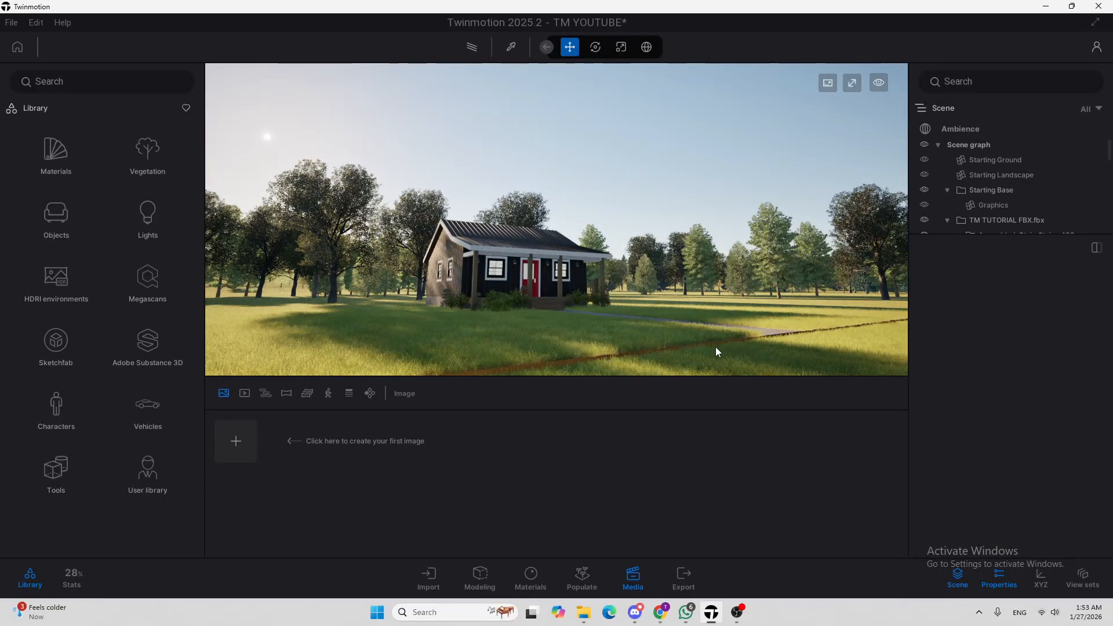
right_click_drag(716, 347, 648, 333)
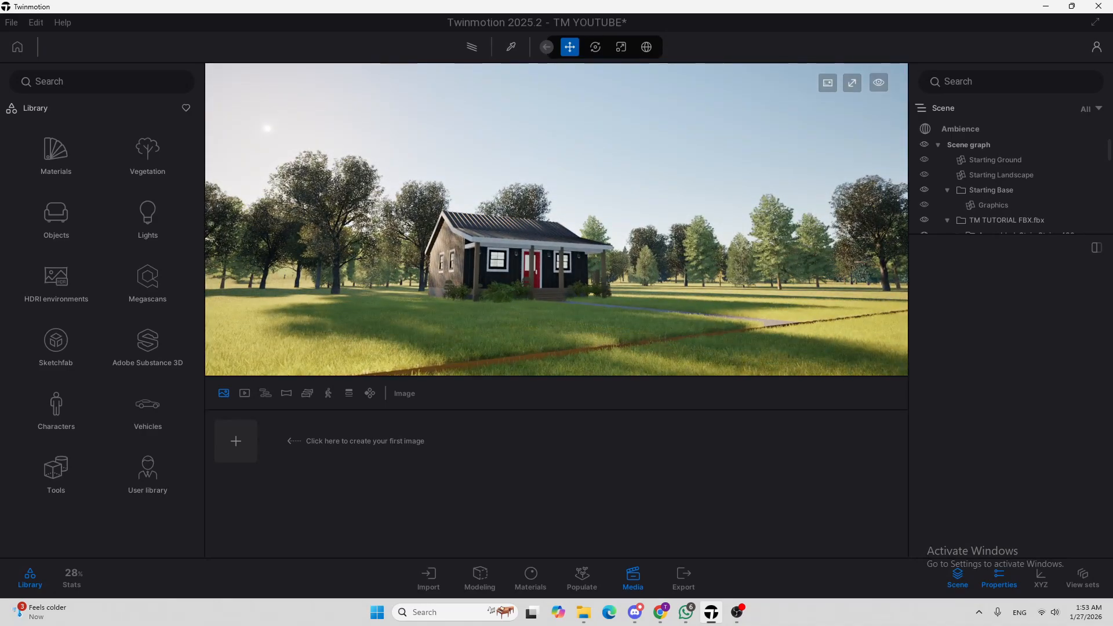
right_click_drag(648, 334, 636, 341)
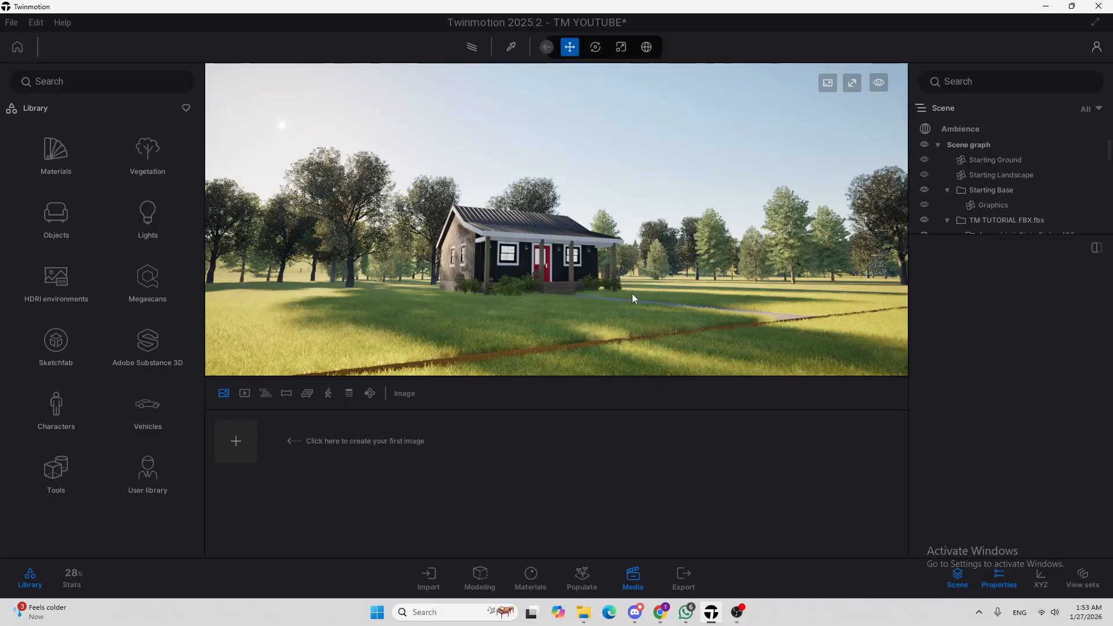
left_click(244, 435)
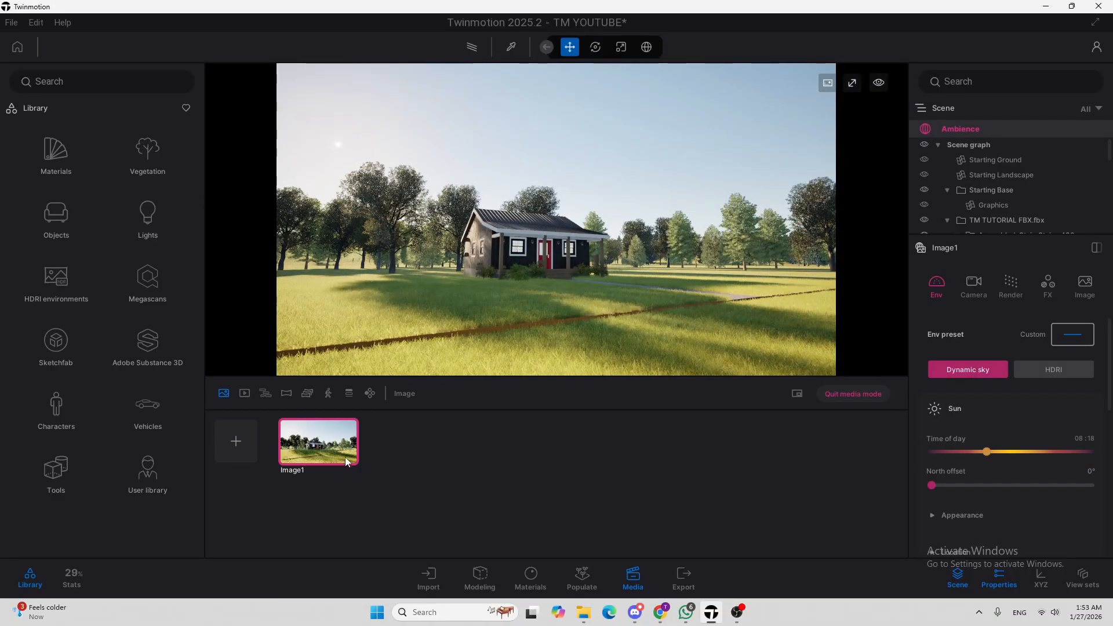
Reframe the cottage by adjusting the camera position and angle, and update Image1 to the new view
mouse_move(335, 423)
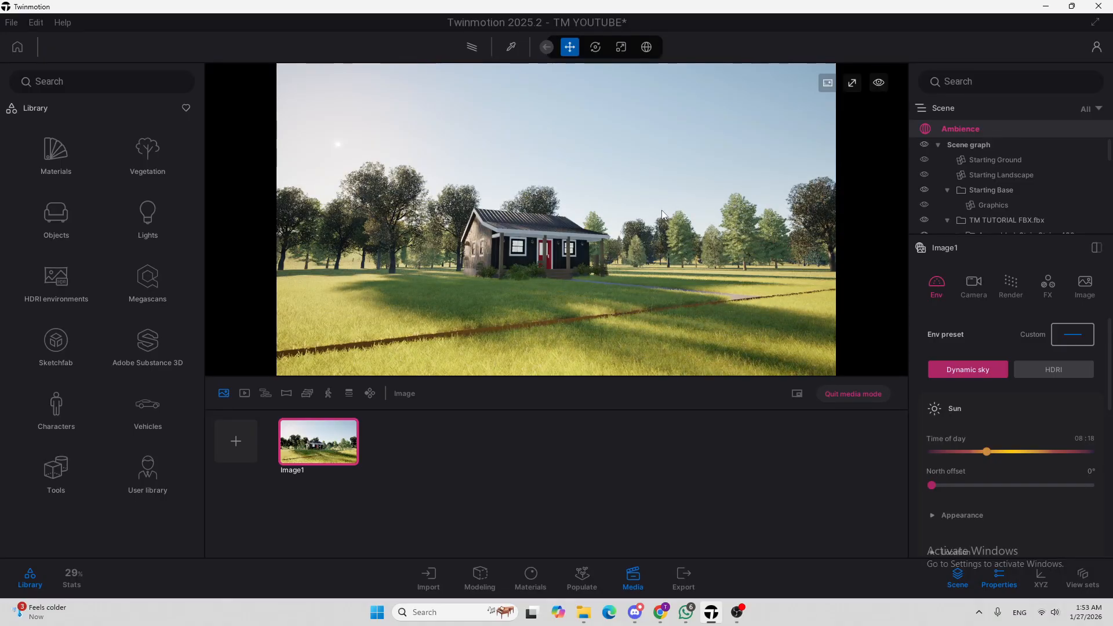
key("e")
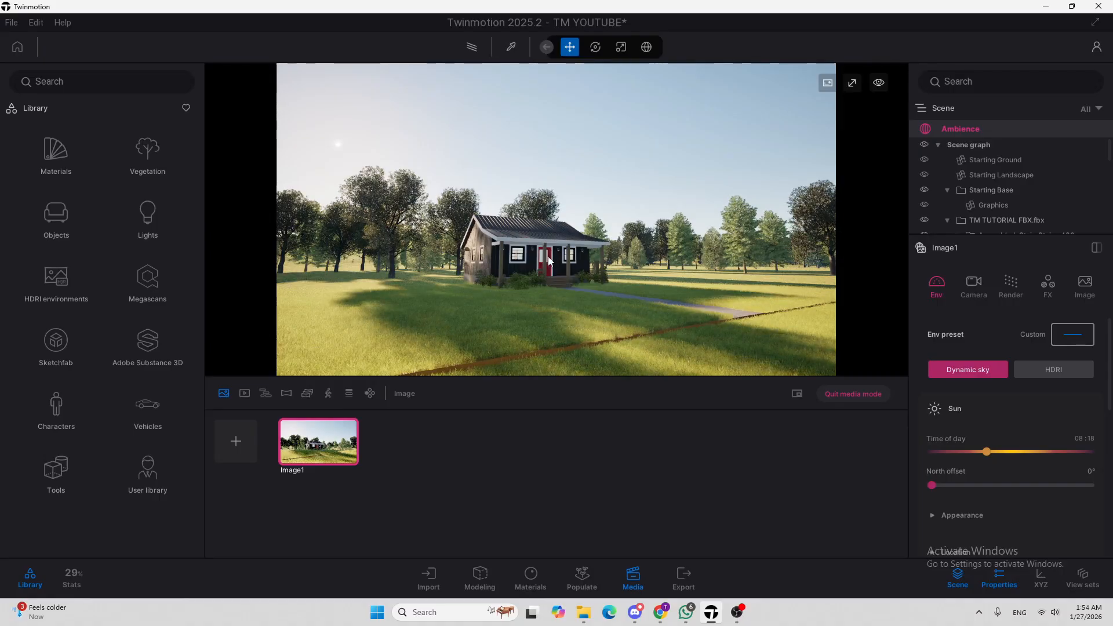
key("w")
key("a")
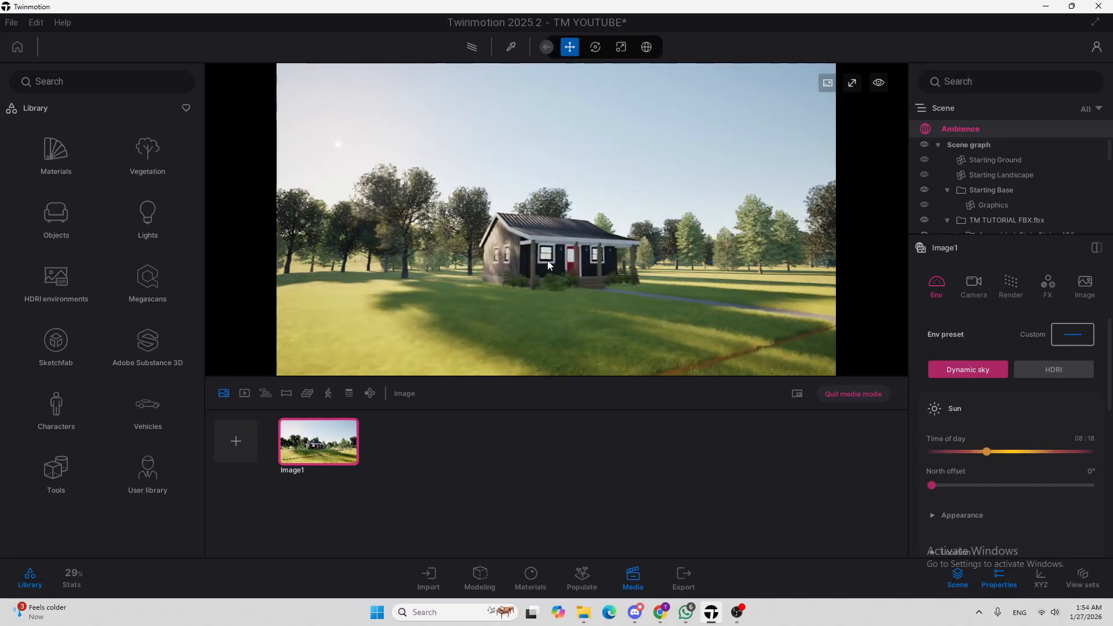
key("s")
key("d")
key("w")
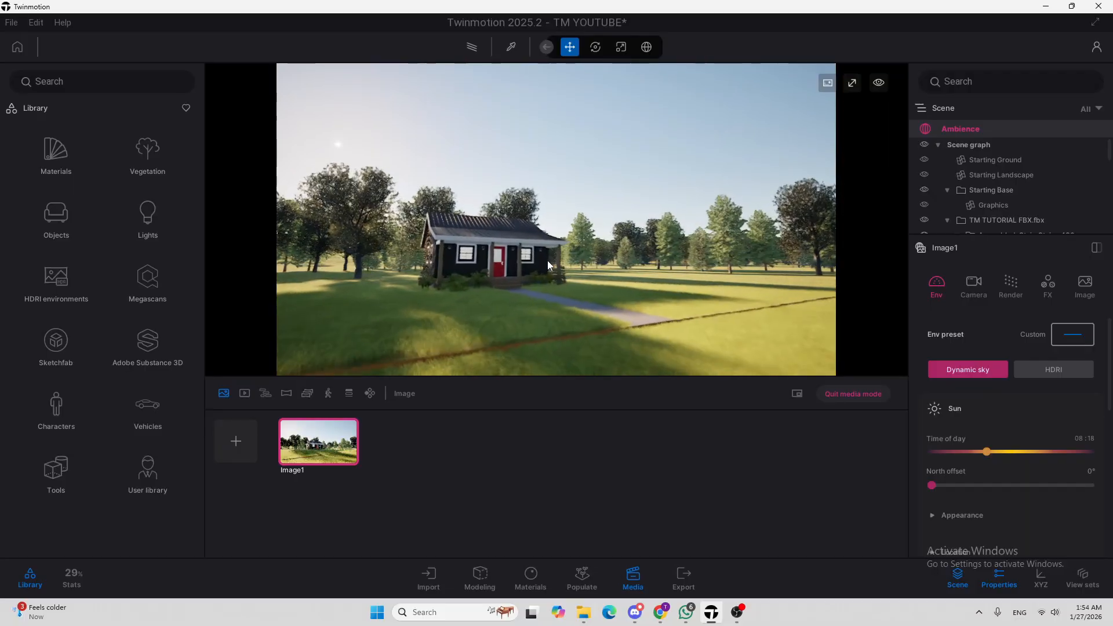
key("a")
key("s")
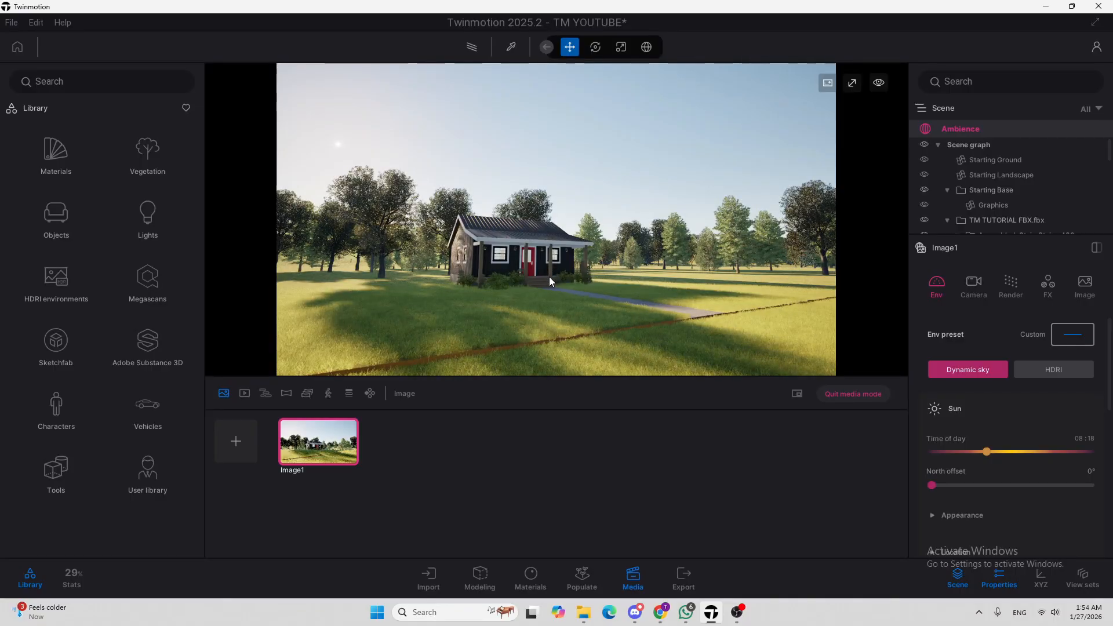
key("w")
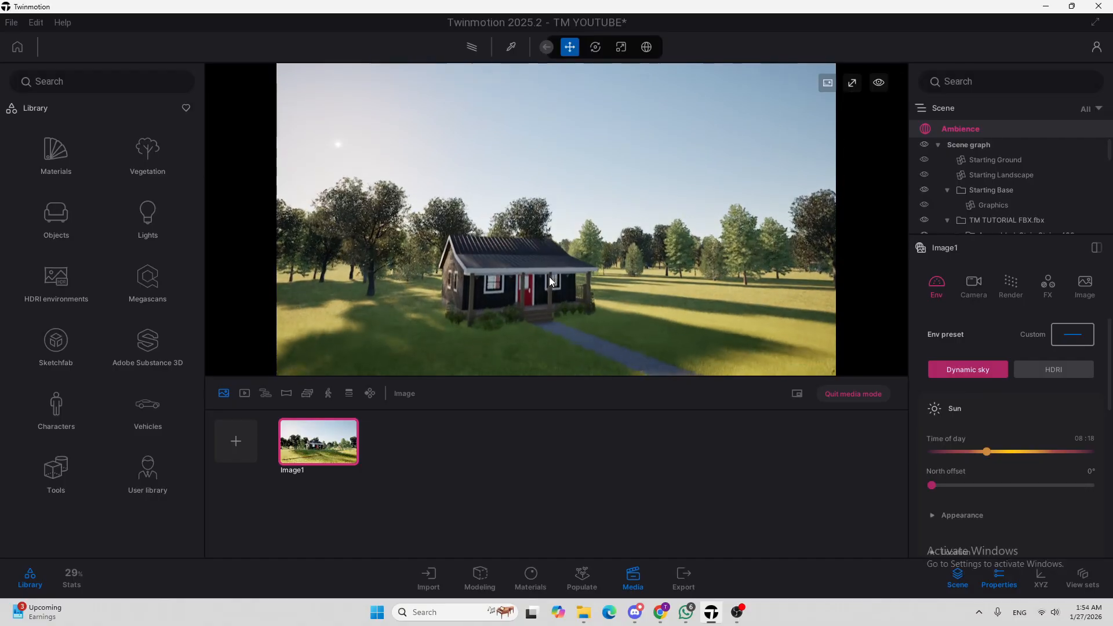
key("s")
key("s")
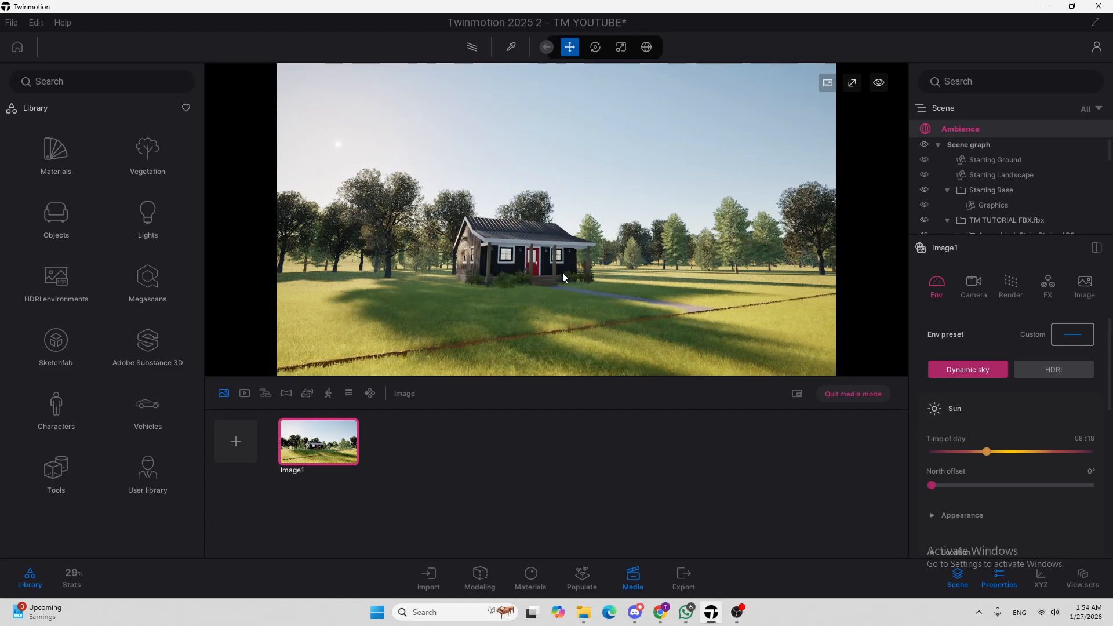
right_click_drag(578, 243, 570, 254)
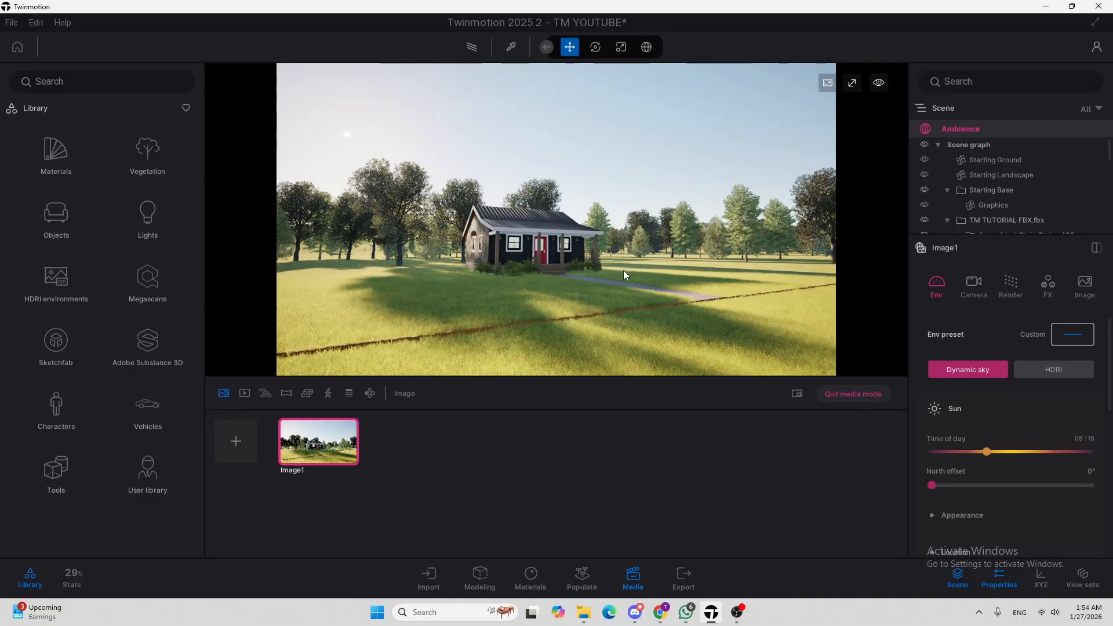
mouse_move(588, 251)
right_mouse_down()
mouse_move(672, 250)
mouse_move(412, 242)
mouse_move(591, 249)
mouse_move(577, 257)
right_mouse_up()
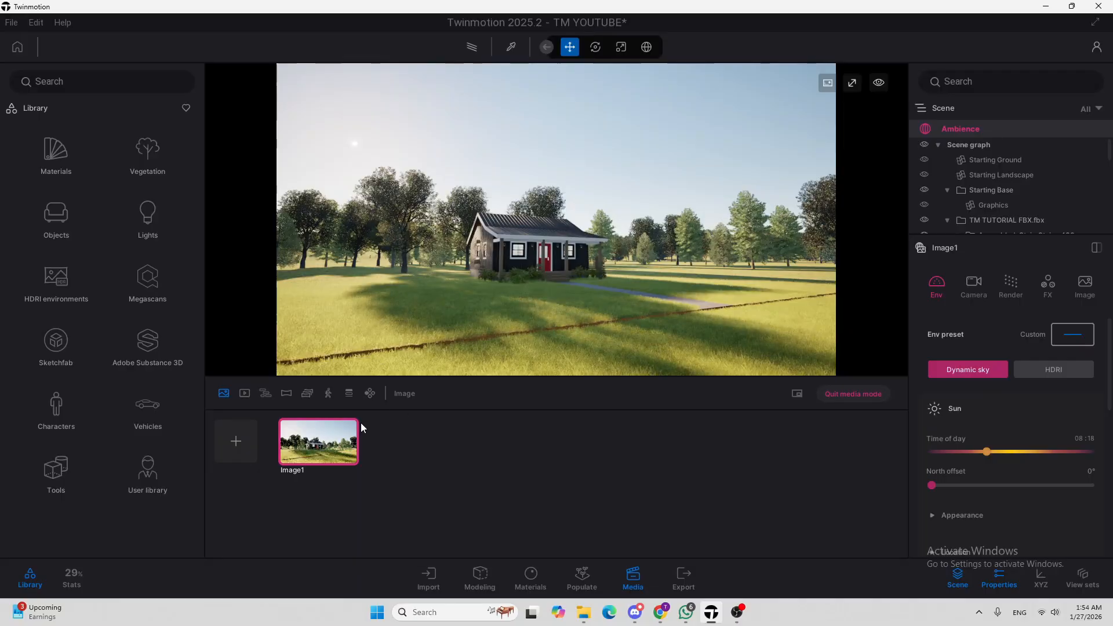
mouse_move(316, 428)
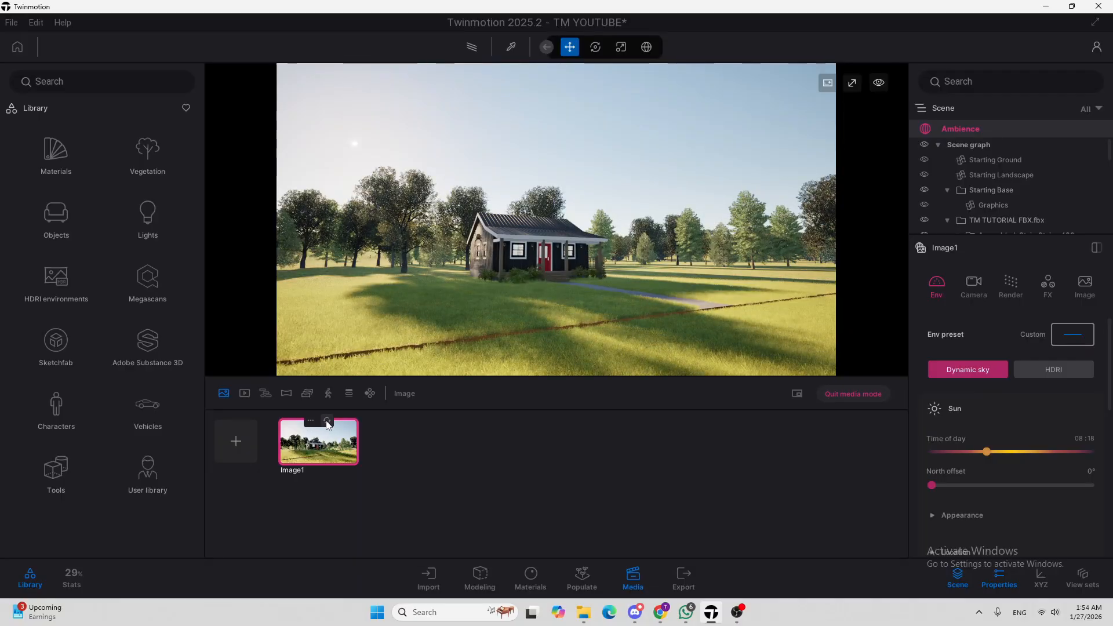
left_click(327, 423)
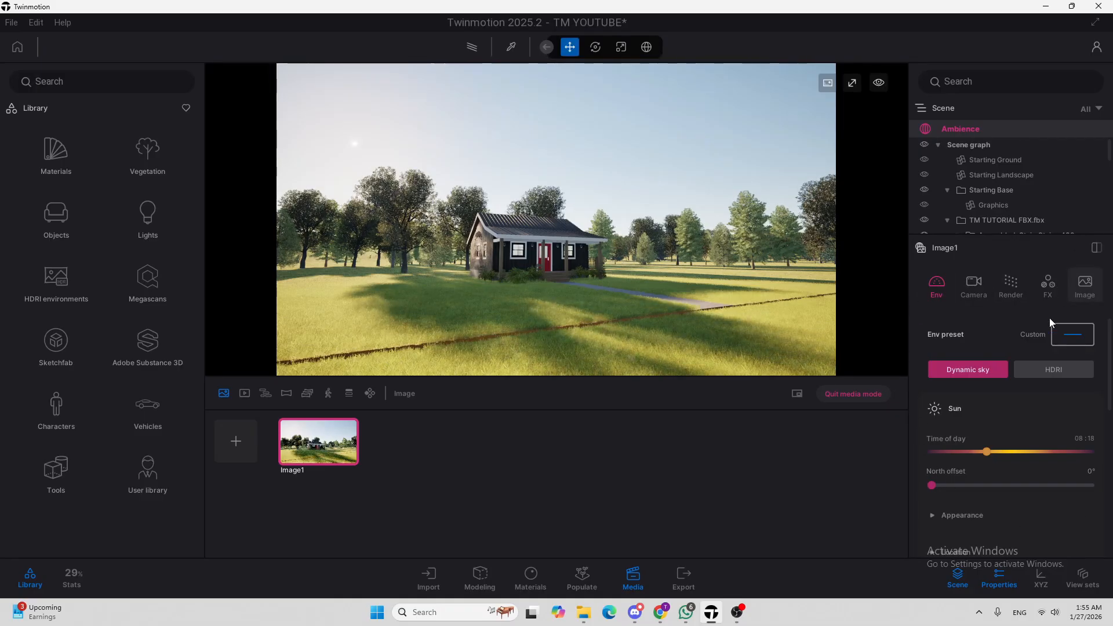
Review the output size presets in Image1's format settings and choose 2K Full HD 1920x1080
left_click(1090, 297)
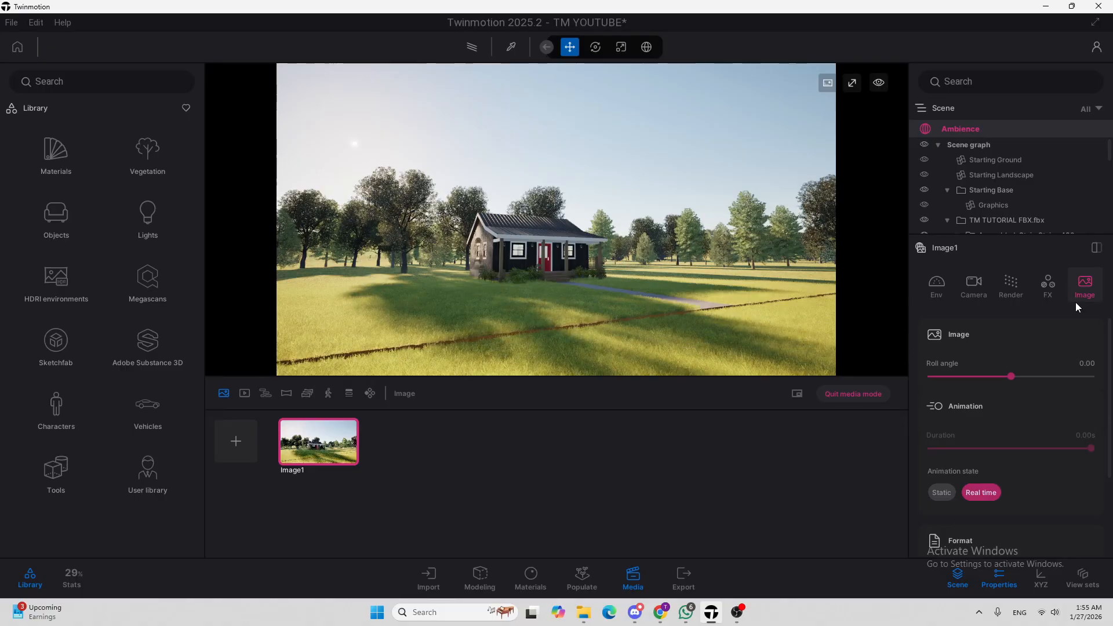
scroll(1060, 317, "down", 3)
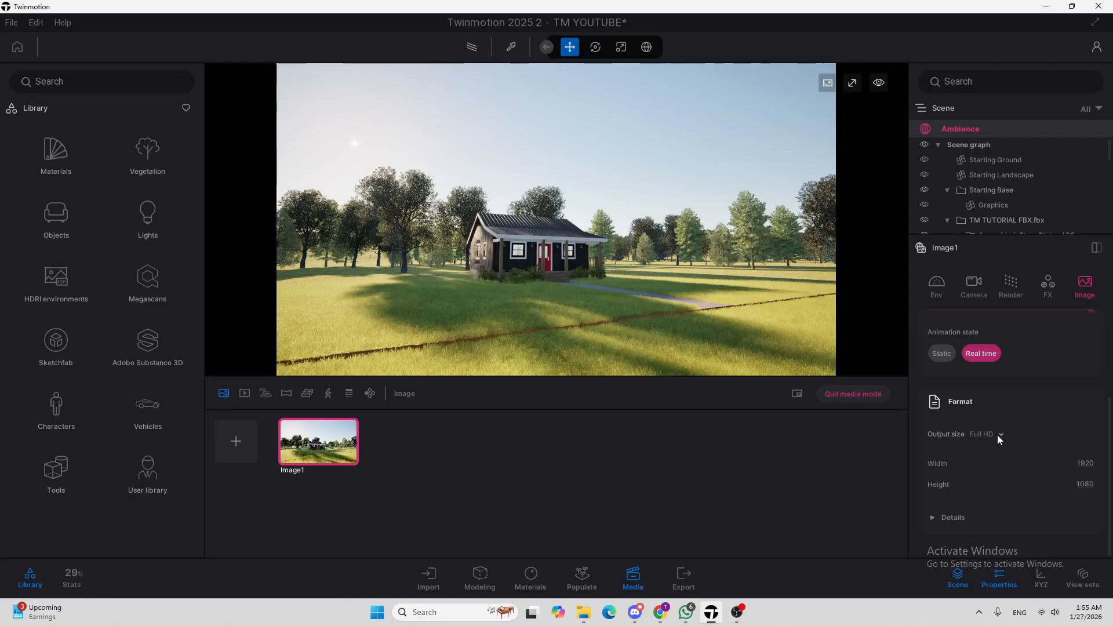
left_click(999, 435)
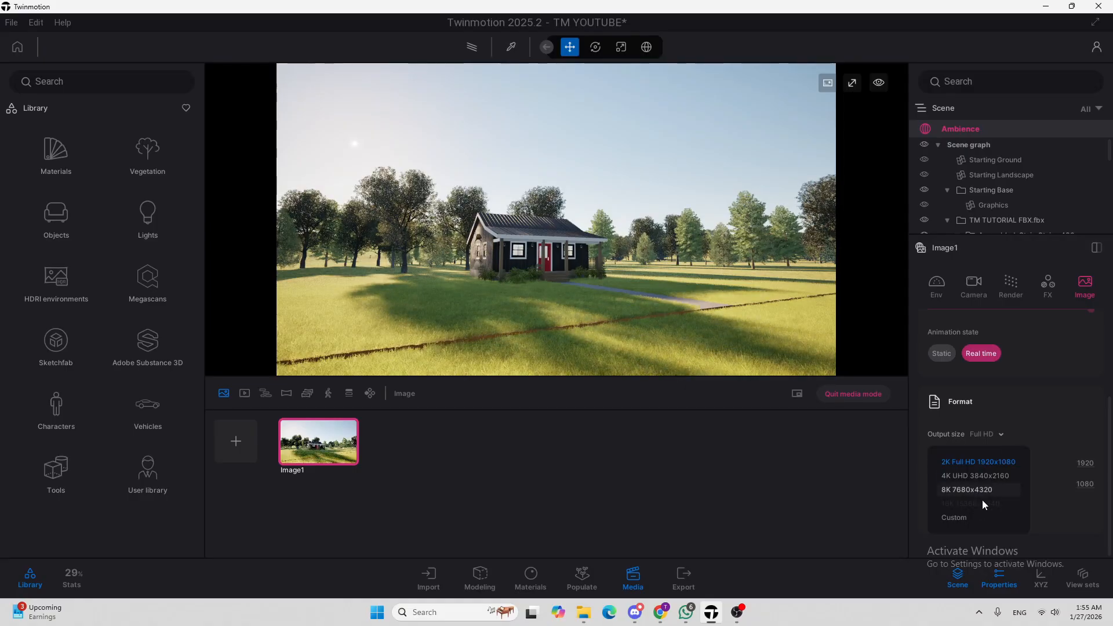
left_click(993, 432)
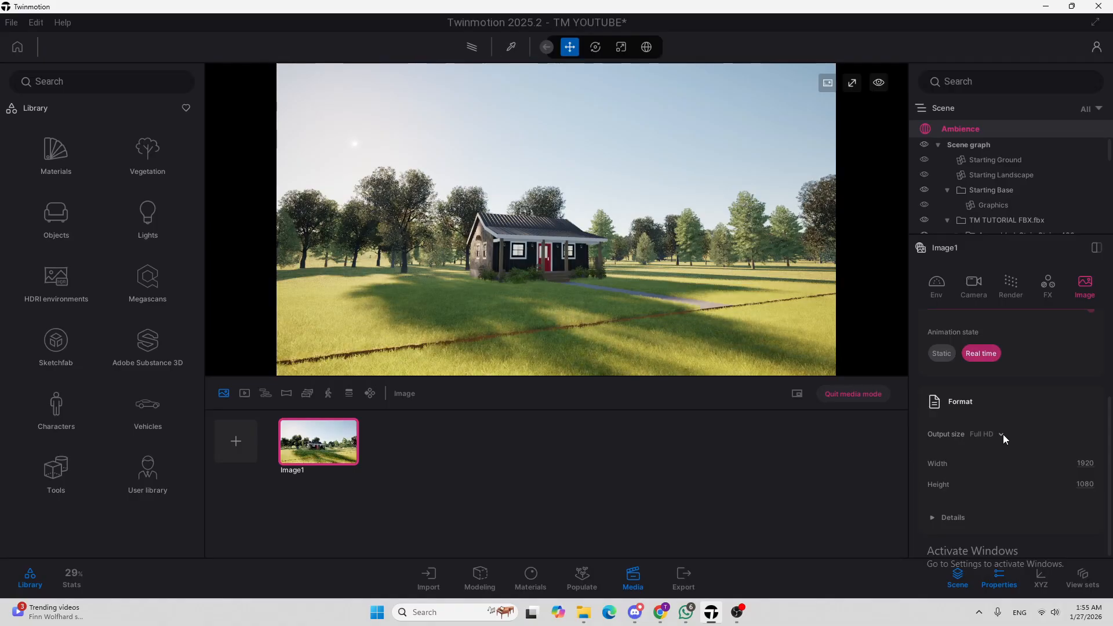
left_click(1002, 434)
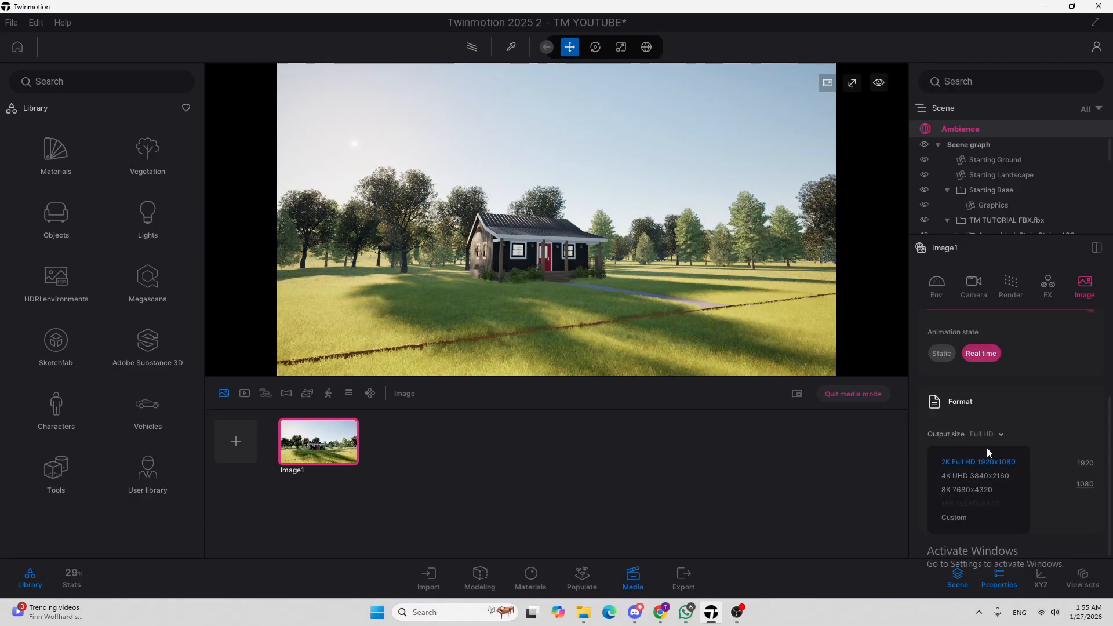
left_click(1001, 462)
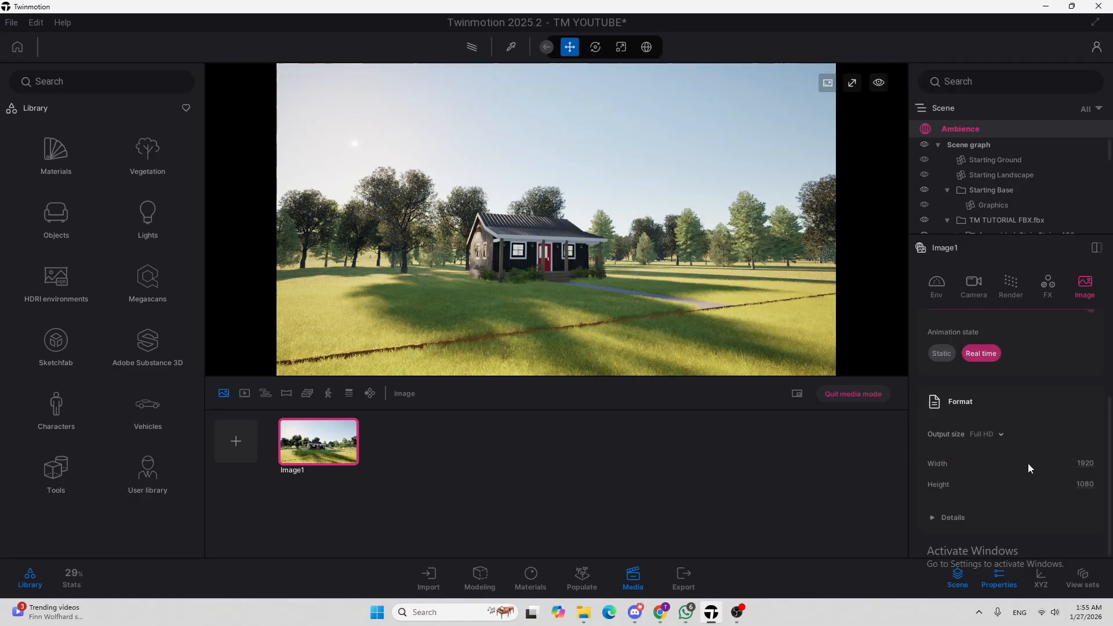
Give Image1 a custom output size of 3000 wide by 3000 high
type("3000")
left_click(1086, 483)
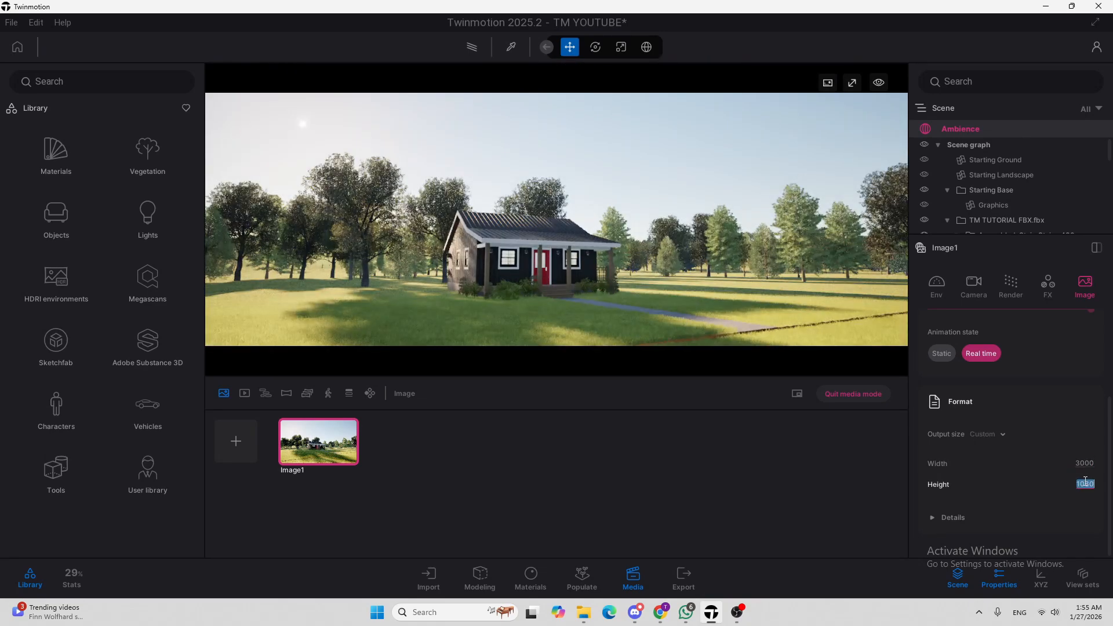
type("3000")
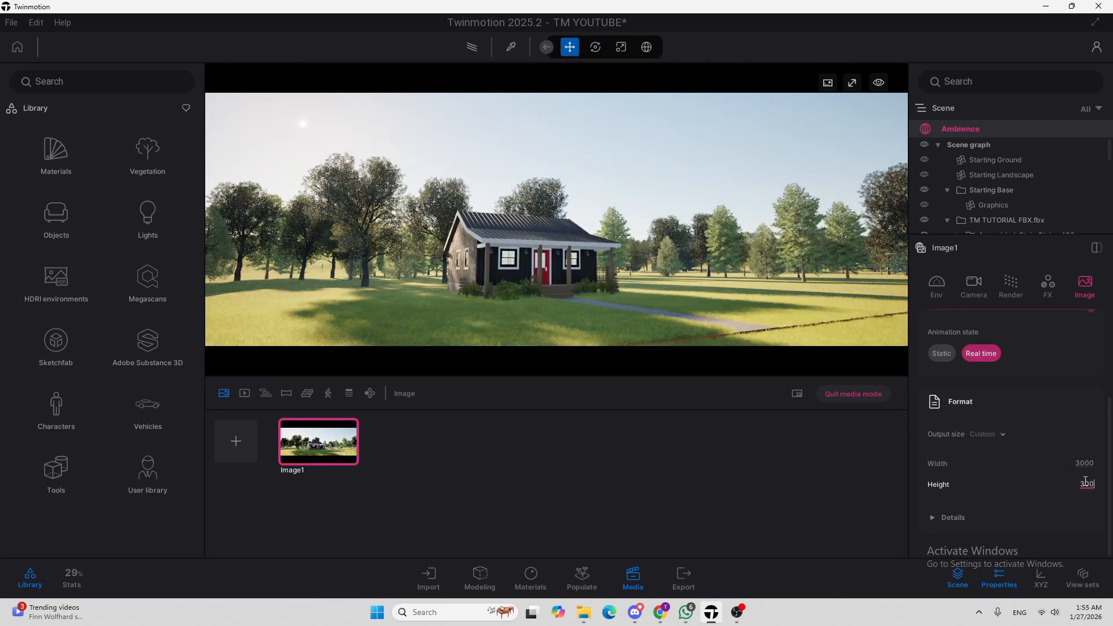
key("Return")
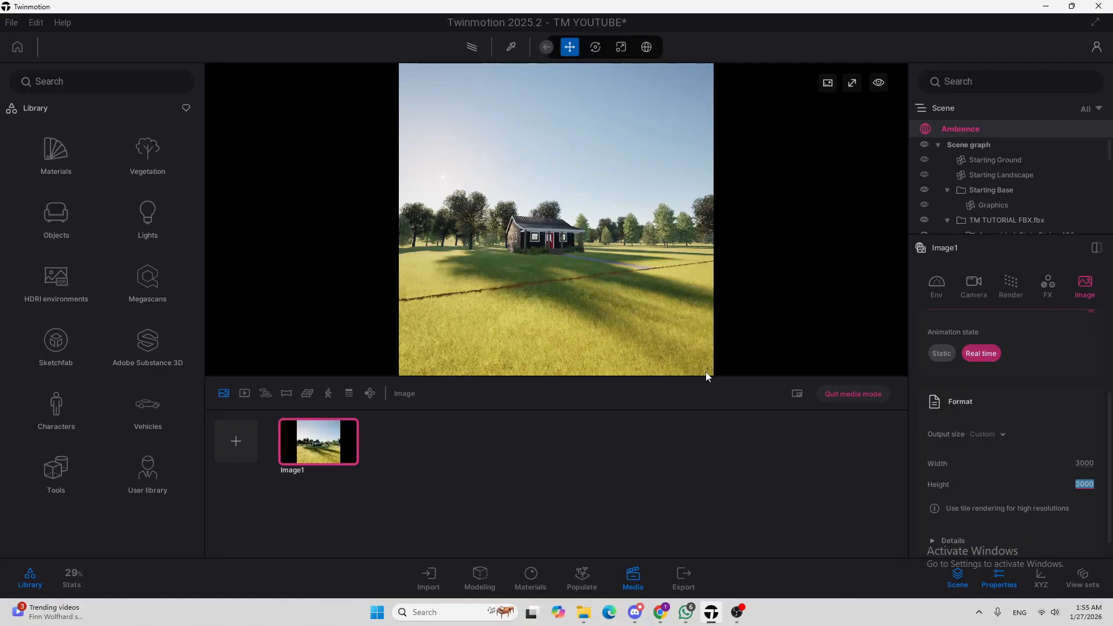
Try the 4K UHD and 8K output presets on Image1 and finish with 2K Full HD 1920x1080
left_click(986, 433)
left_click(974, 481)
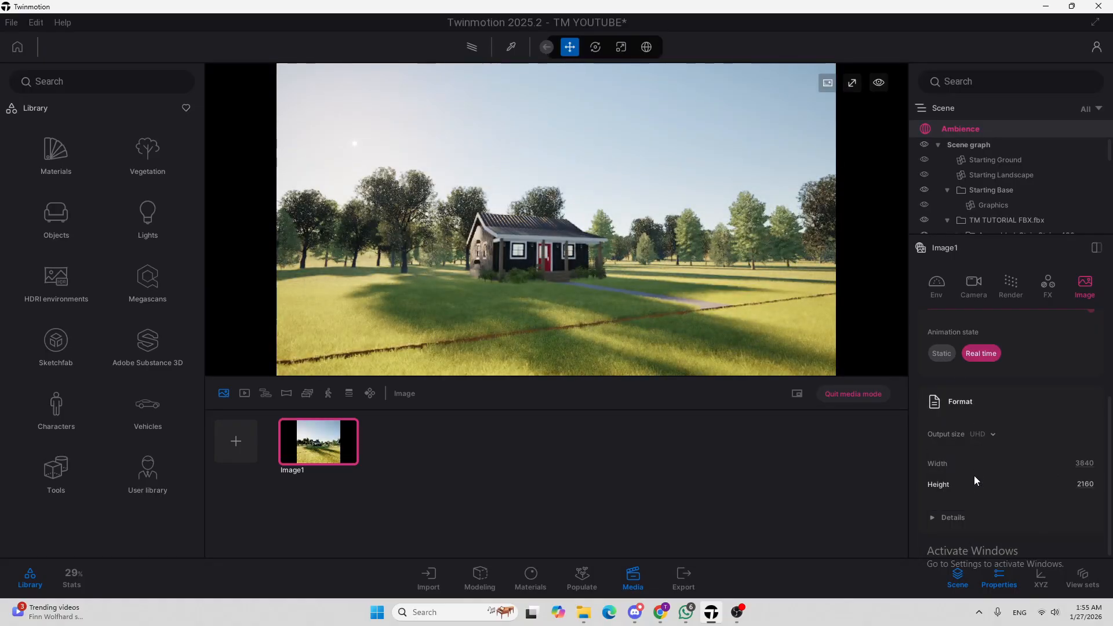
left_click(981, 434)
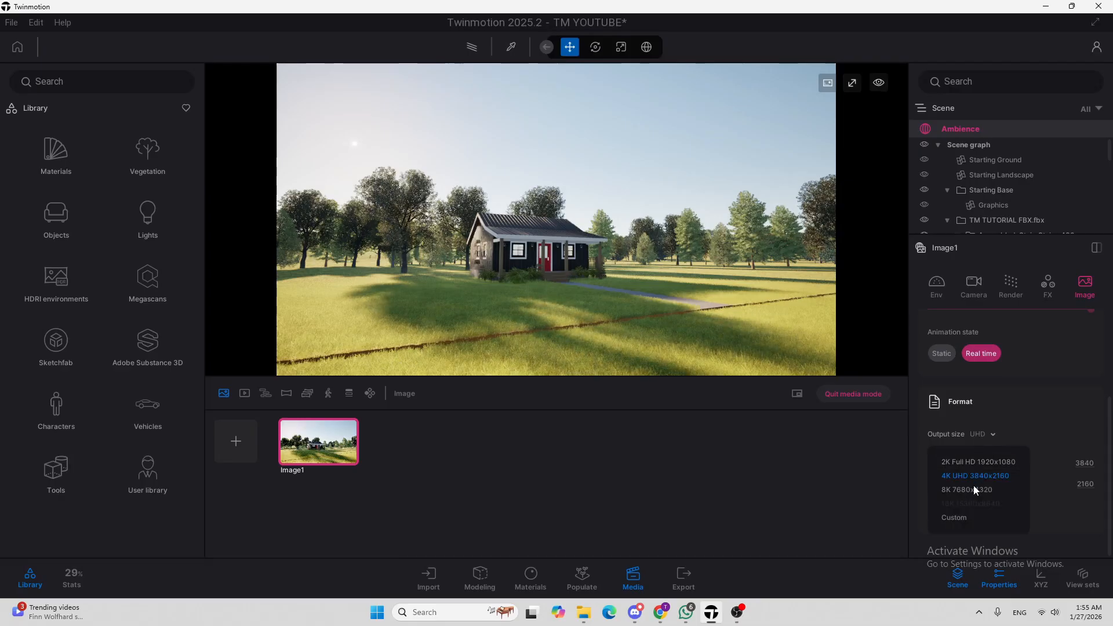
left_click(974, 488)
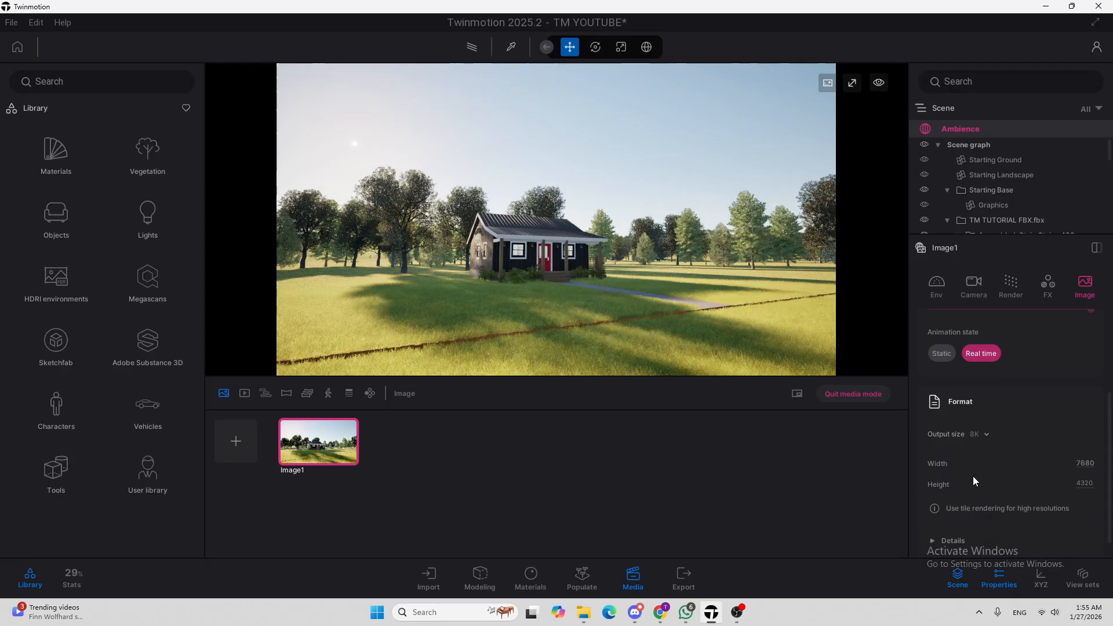
left_click(979, 434)
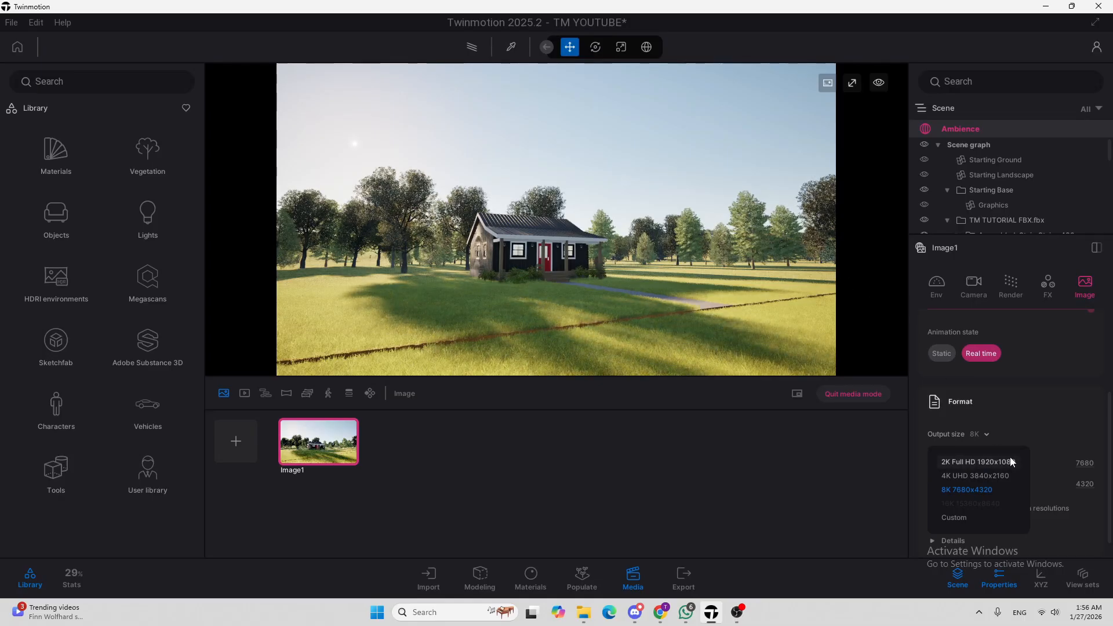
left_click(977, 462)
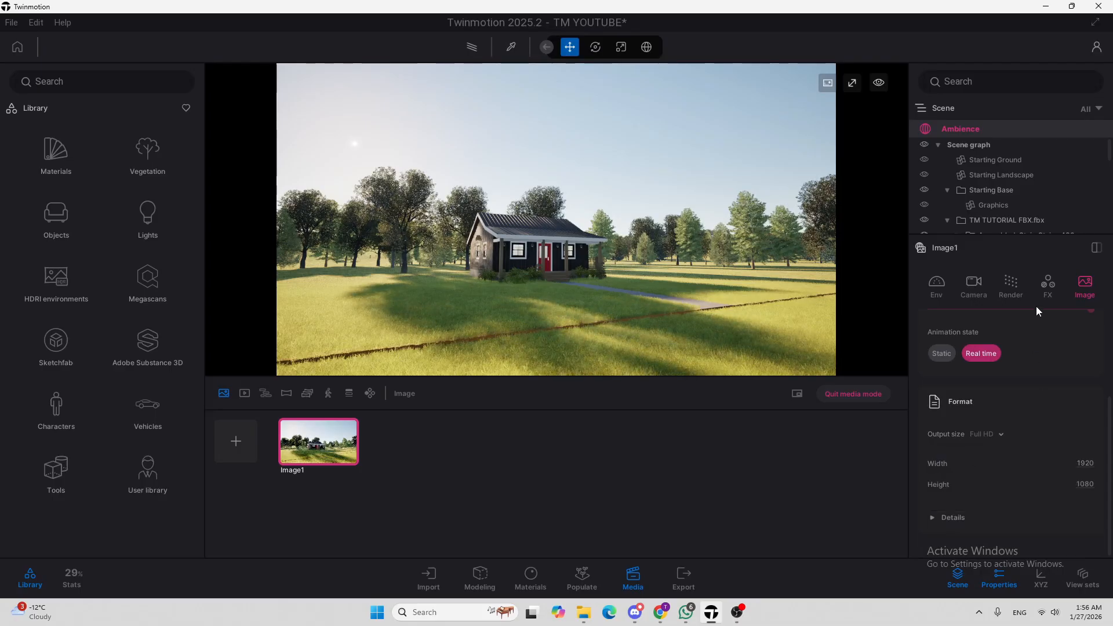
Set Image1's refinement contrast to 55% and saturation to 42%
left_click(1054, 280)
scroll(1039, 385, "up", 2)
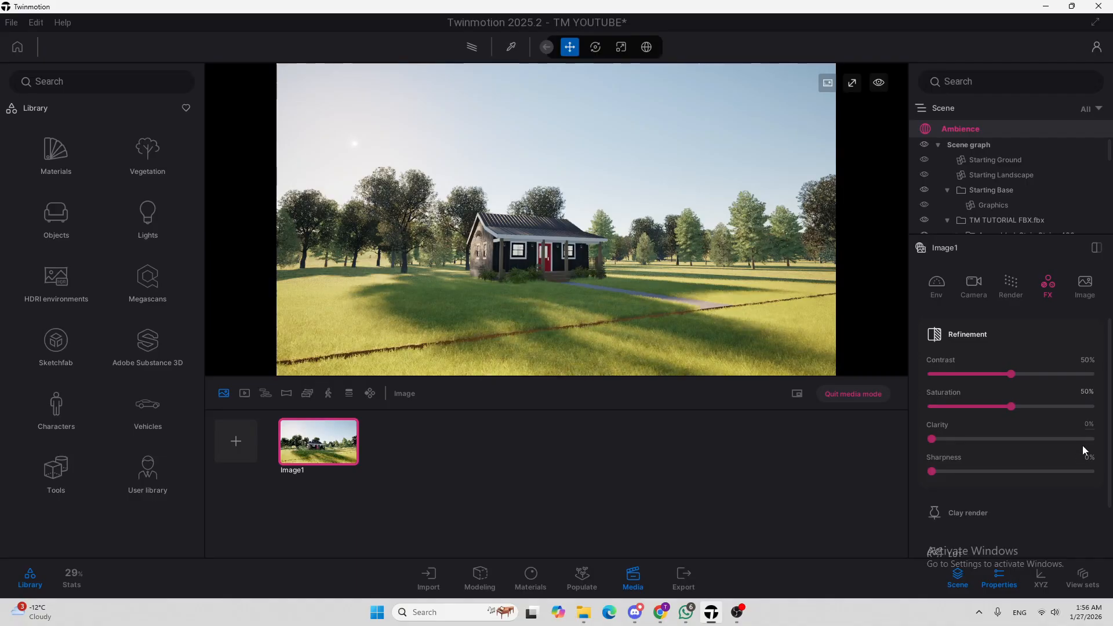
left_click(1086, 360)
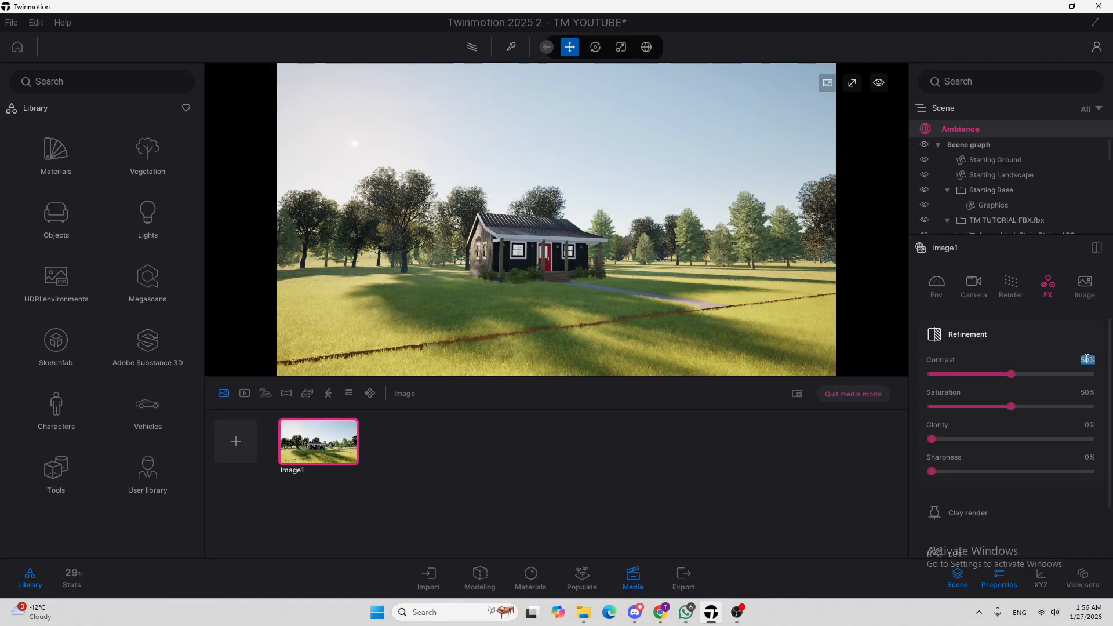
type("55")
left_click(1089, 392)
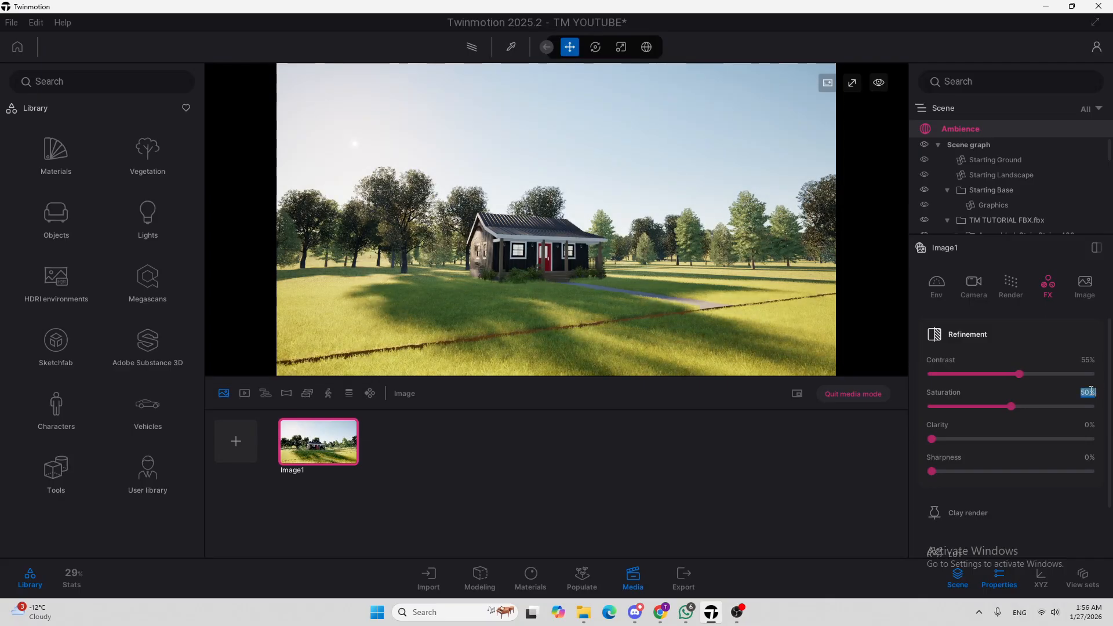
type("42")
Set Image1's refinement clarity to 8% and sharpness to 20%
left_click(1089, 425)
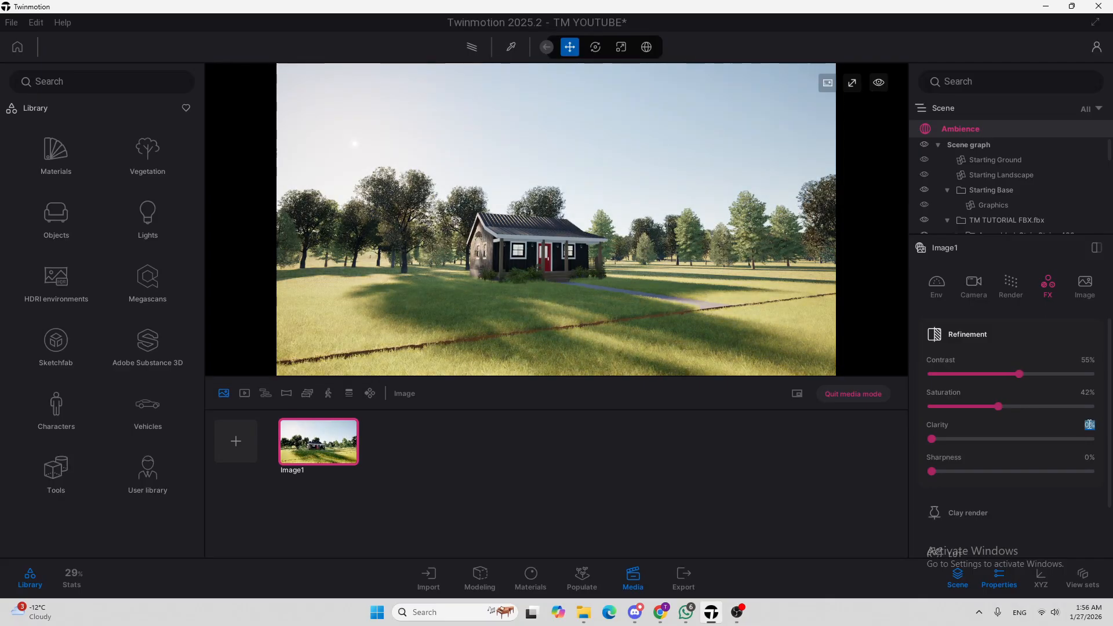
type("8")
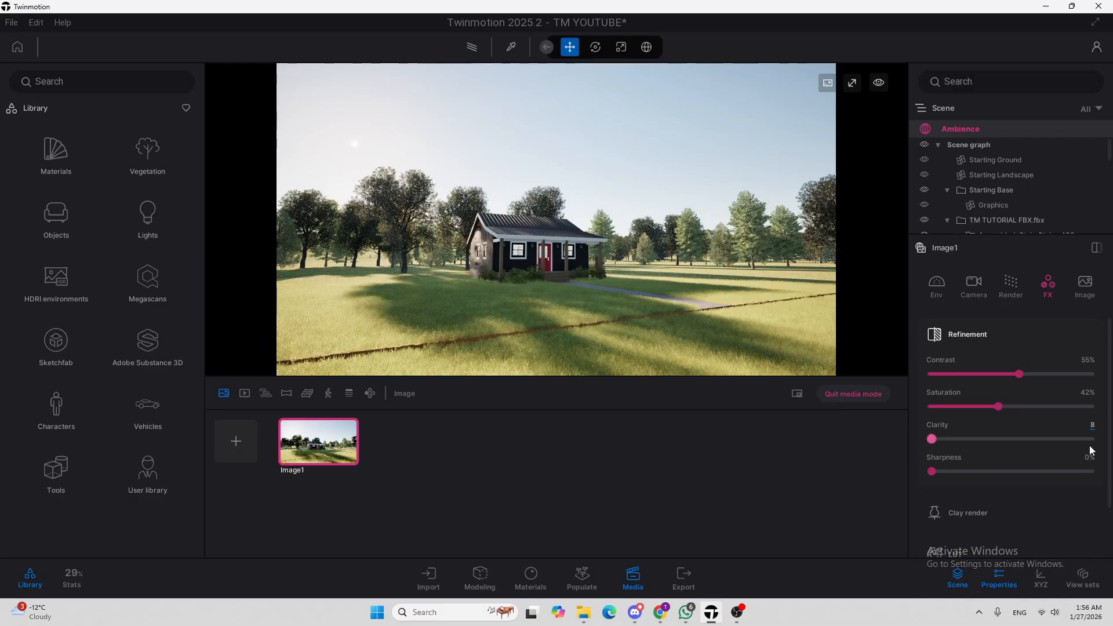
left_click(1090, 458)
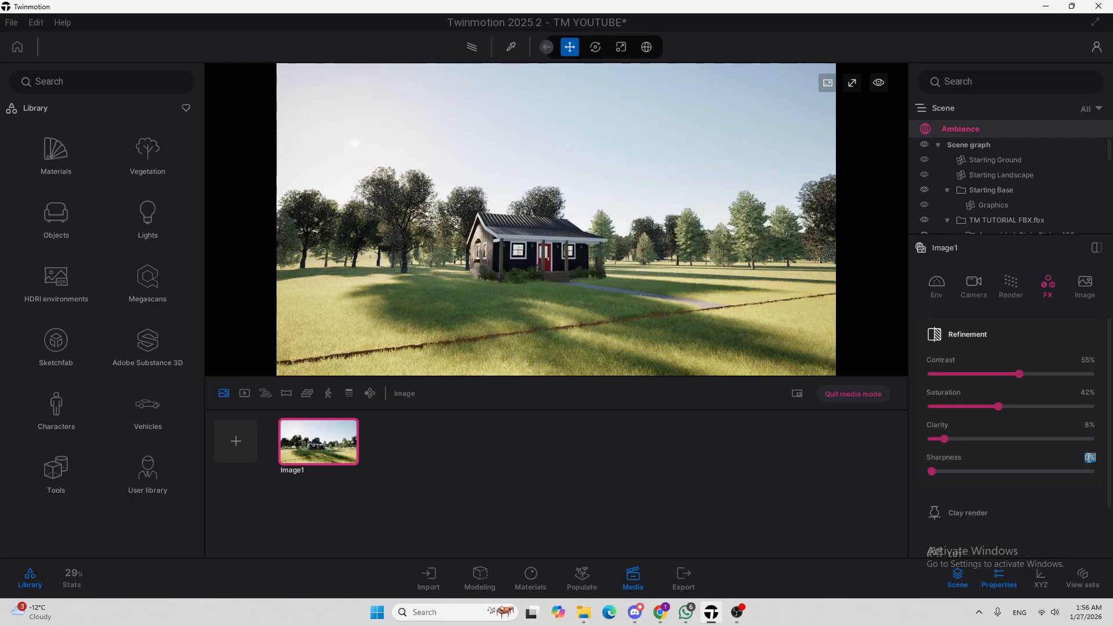
type("20")
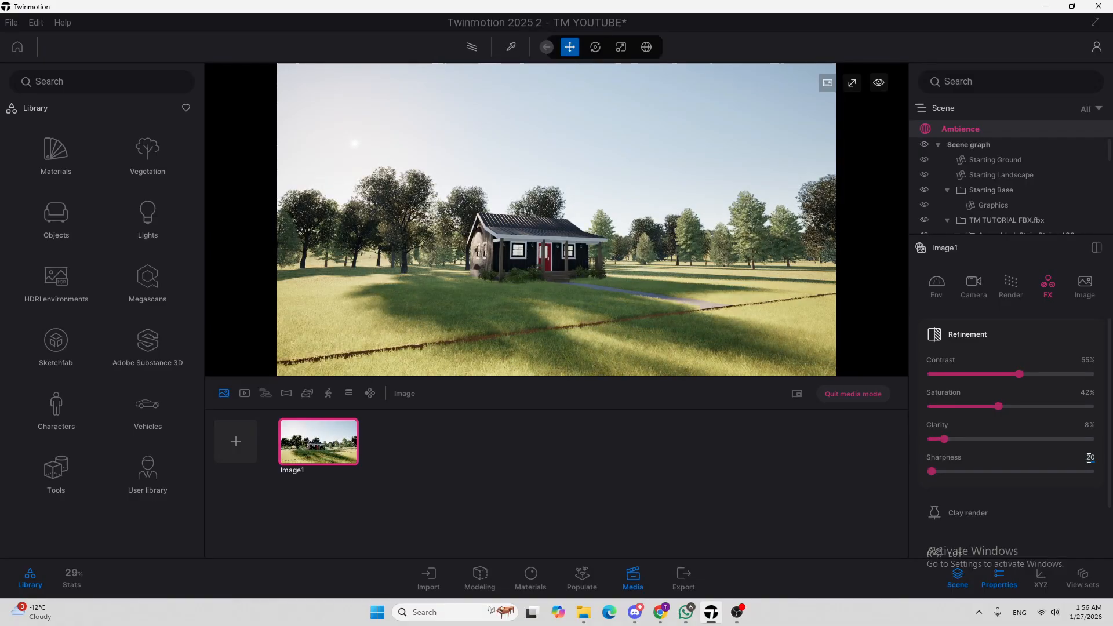
key("Return")
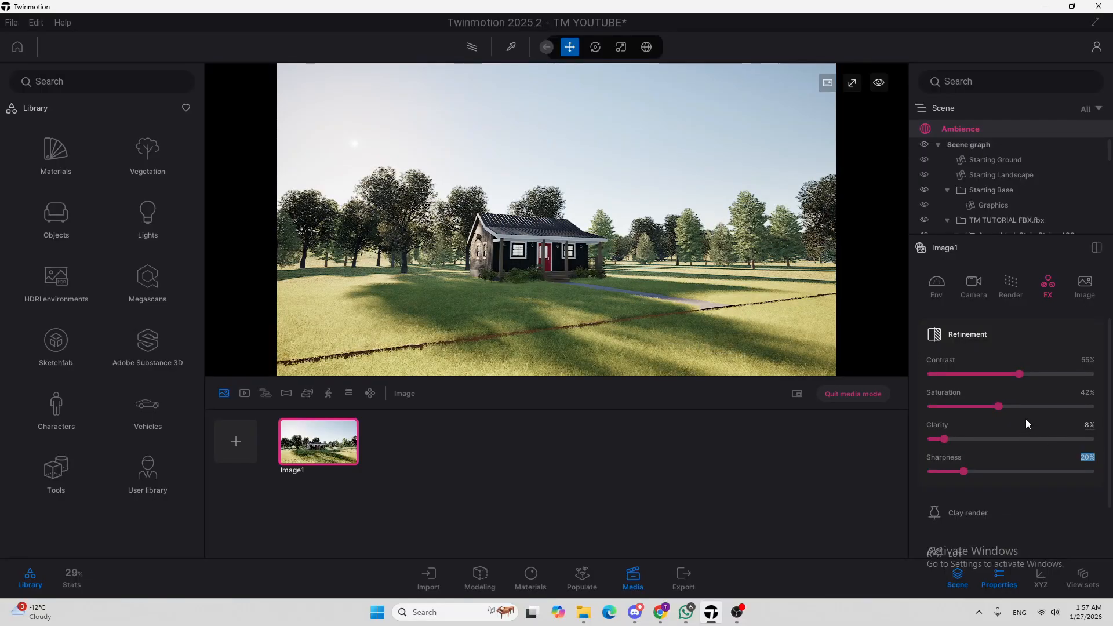
Review Image1's real-time global illumination and shadow settings, and switch its render mode to Path tracer
left_click(1021, 283)
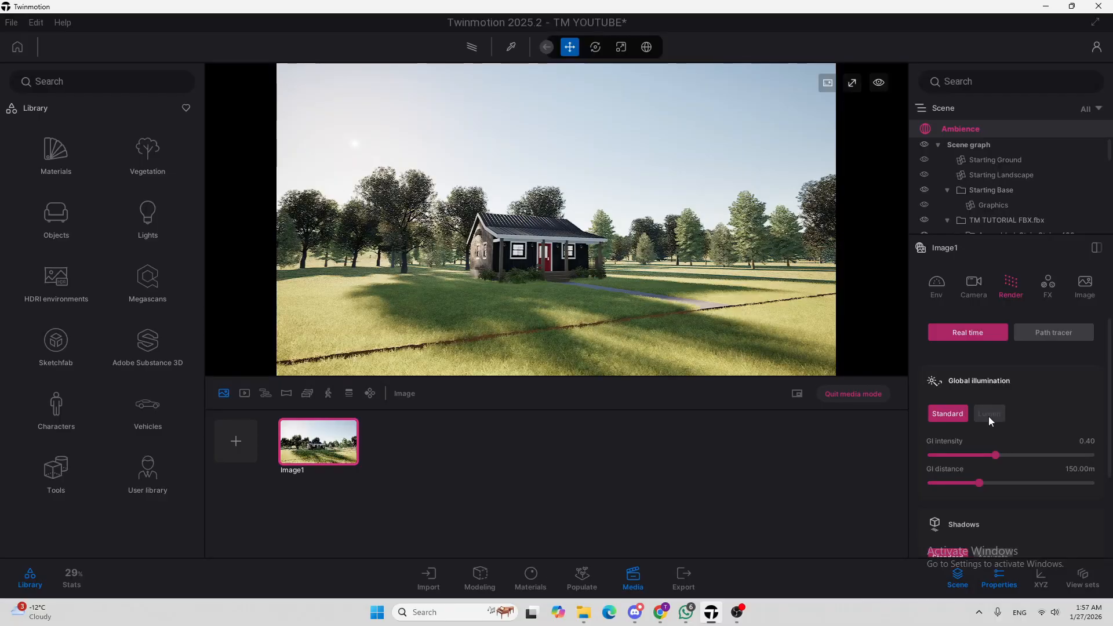
scroll(1040, 428, "down", 2)
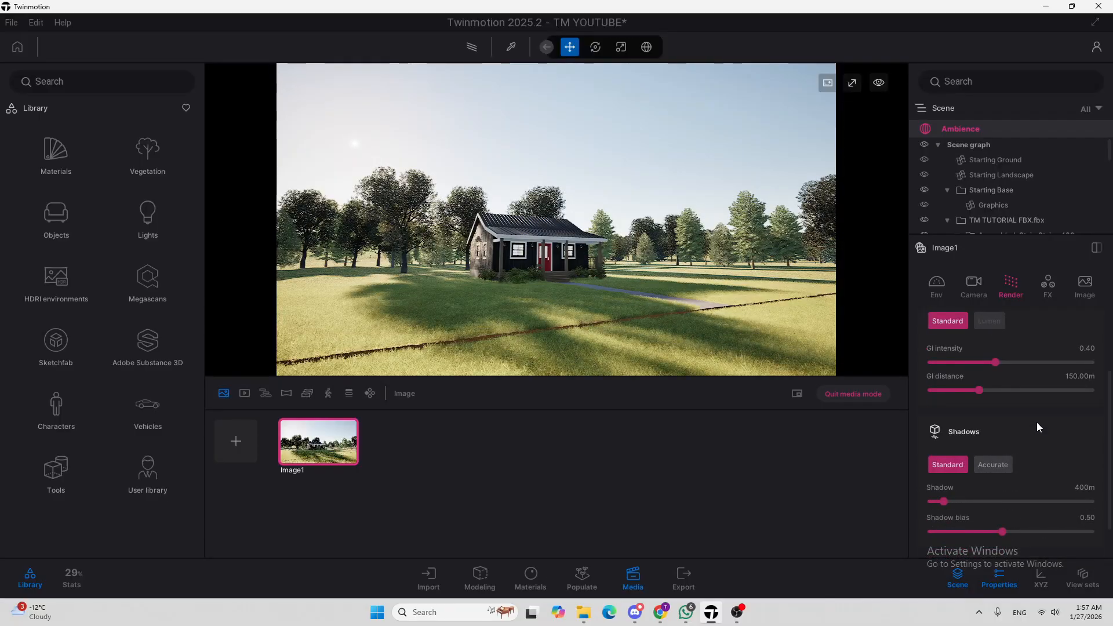
scroll(1038, 427, "down", 1)
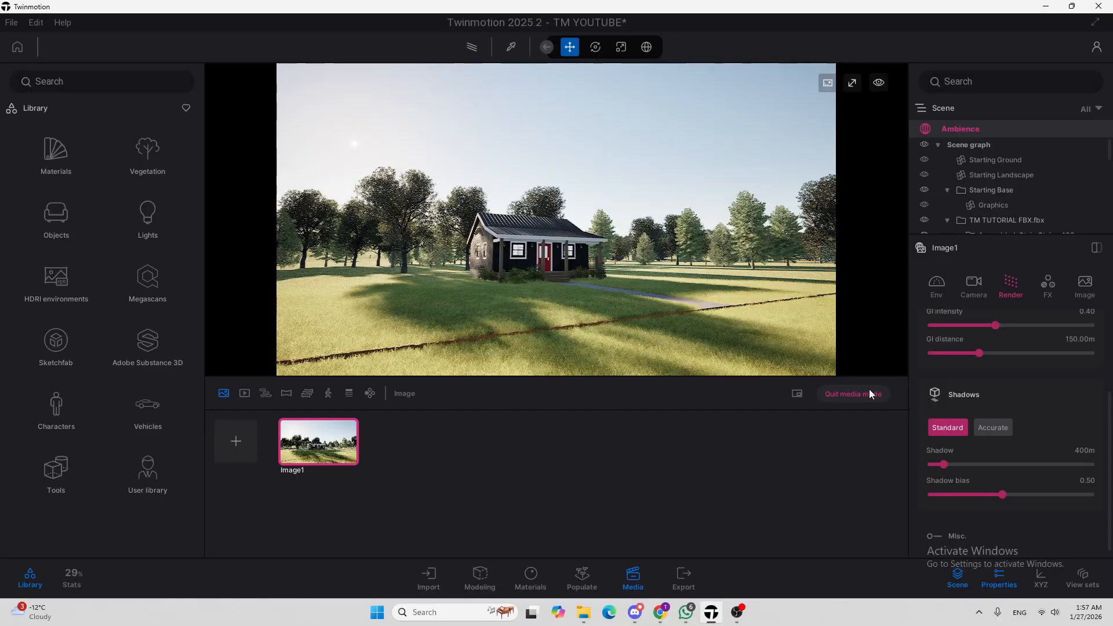
scroll(994, 431, "up", 3)
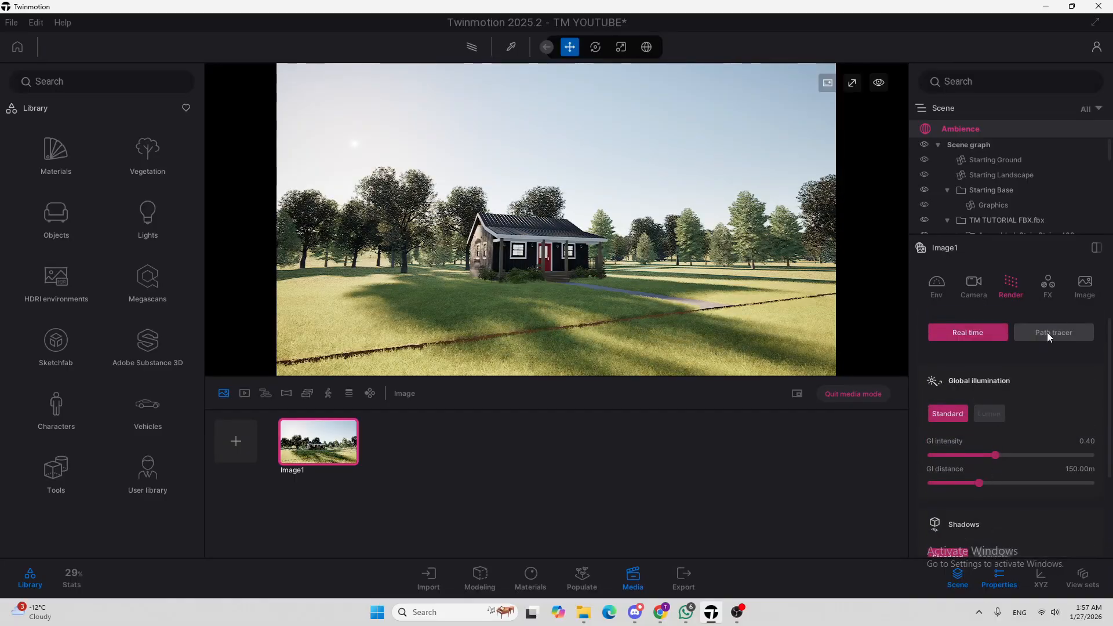
left_click(1056, 332)
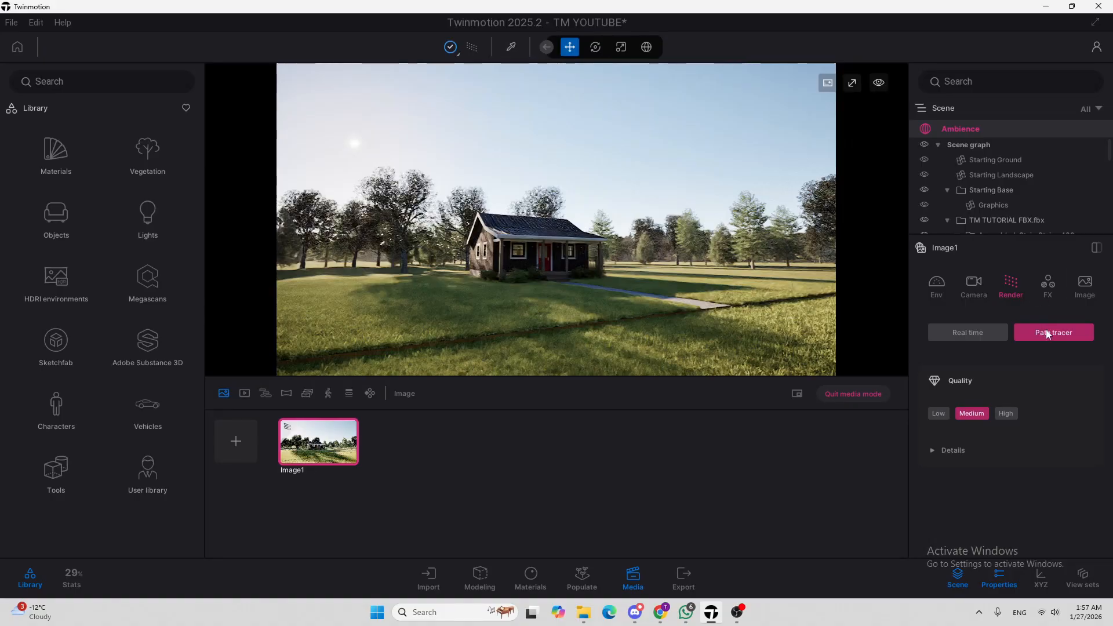
Expand the path tracer quality details, try the Low and Medium presets, and finish with High
left_click(985, 458)
scroll(985, 396, "down", 1)
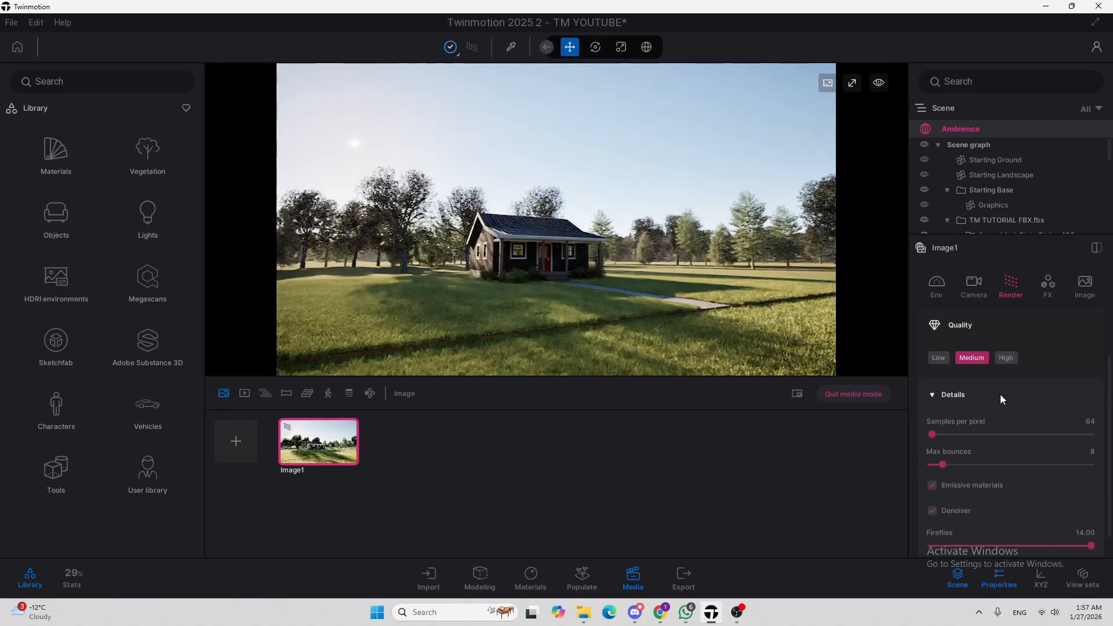
left_click(938, 360)
left_click(973, 358)
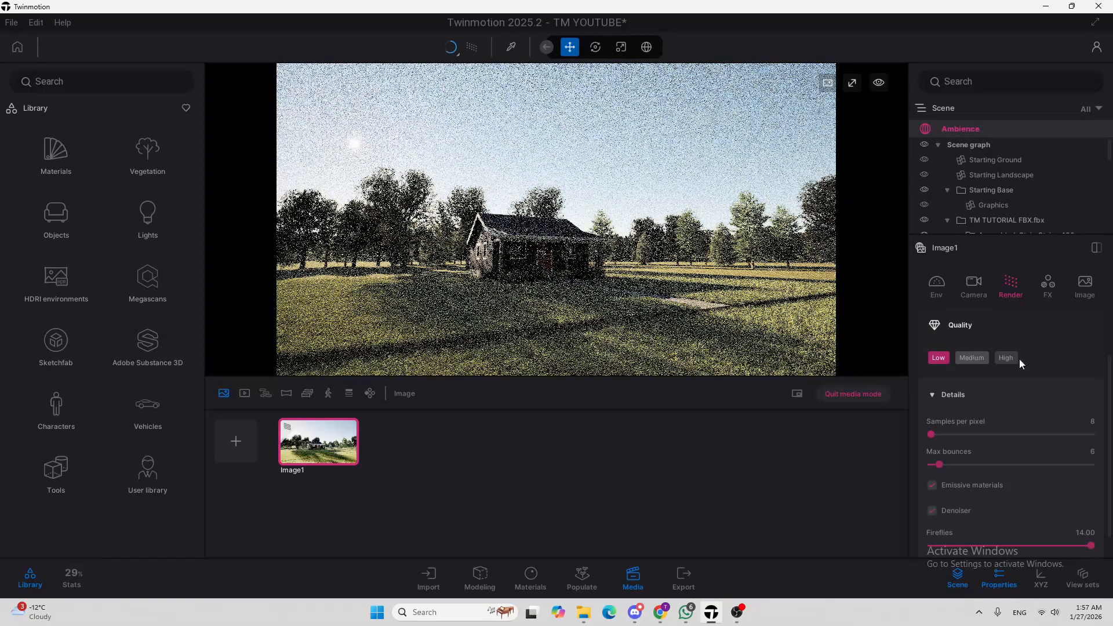
left_click(1013, 358)
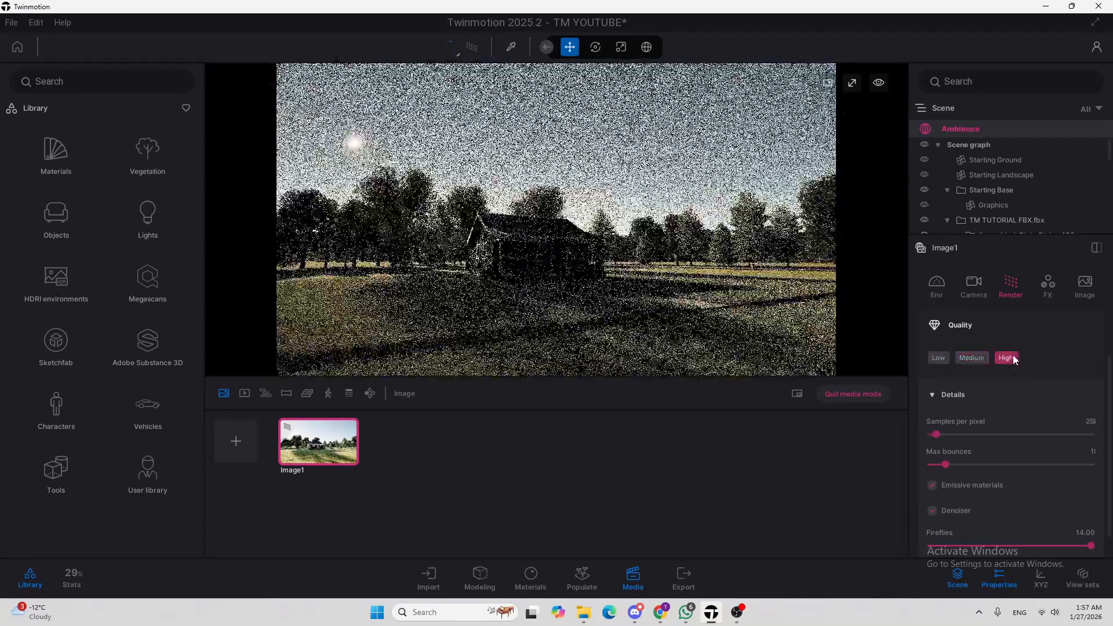
Set the path tracer to 512 samples per pixel and 8 max bounces
left_click(1088, 422)
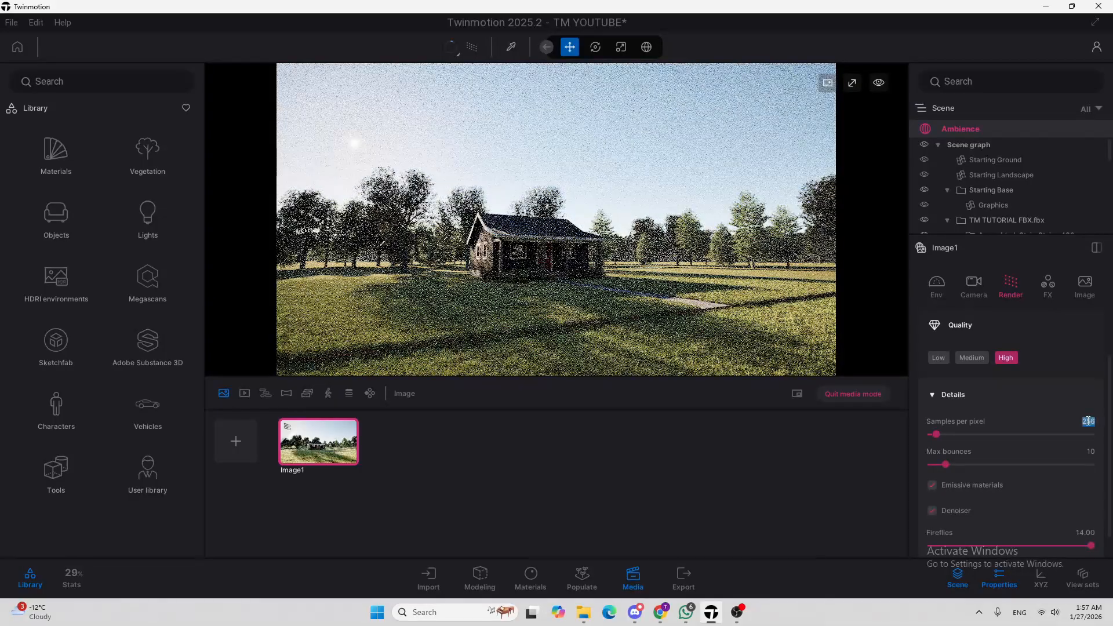
type("512")
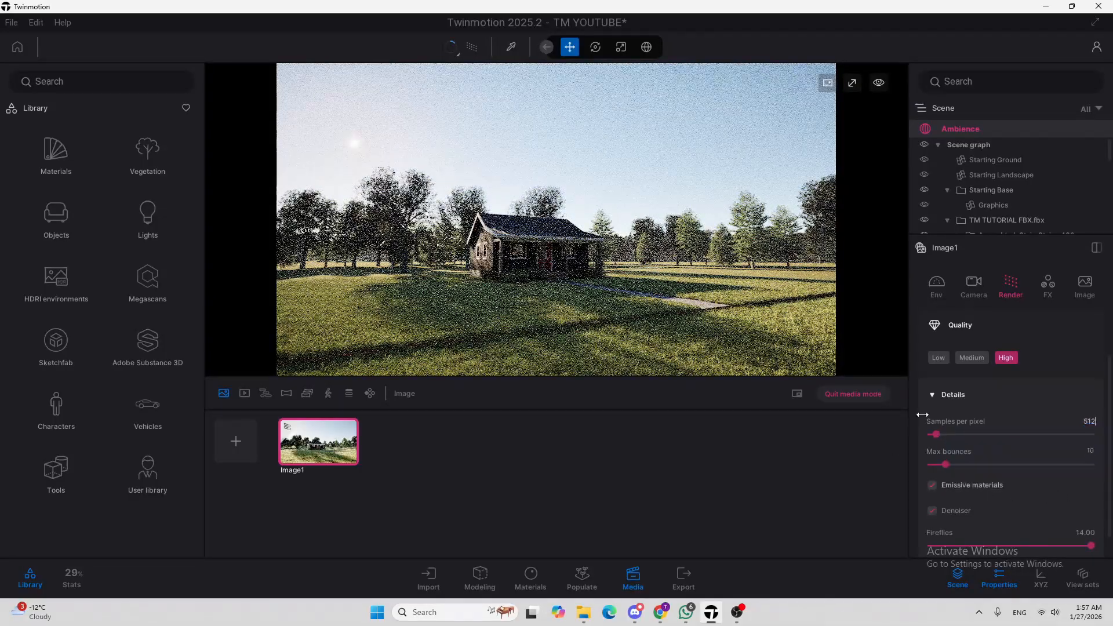
left_click(1092, 452)
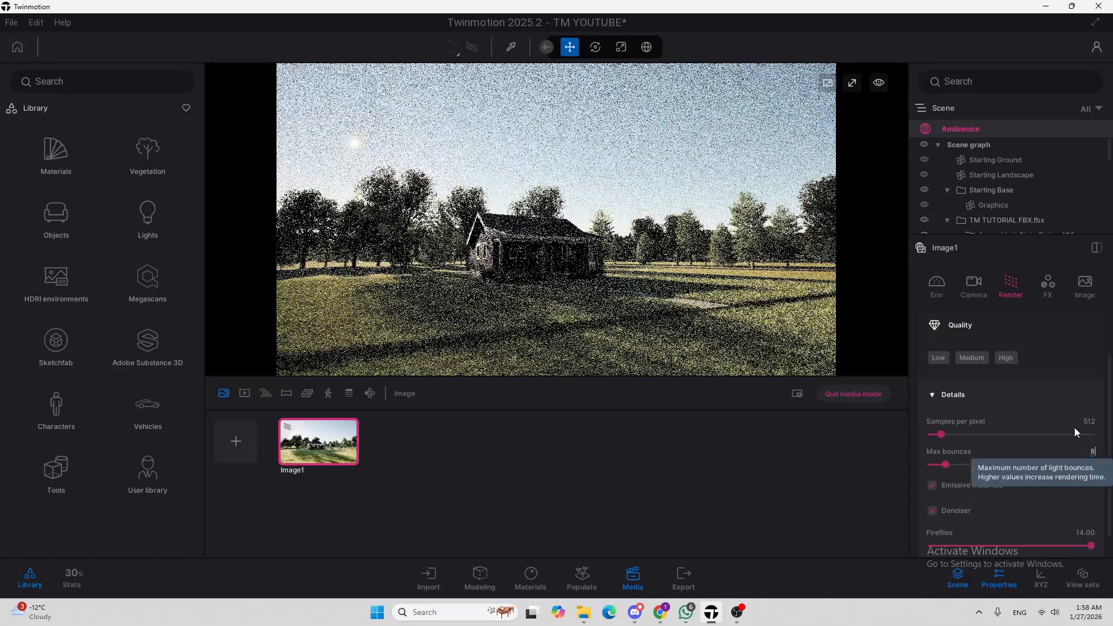
scroll(1055, 371, "down", 1)
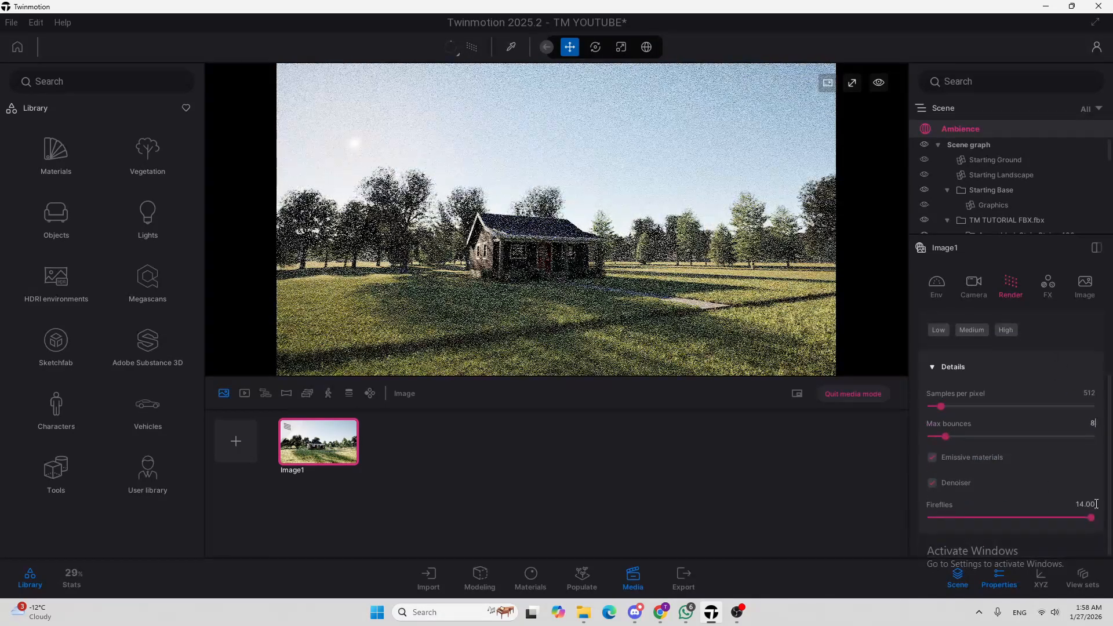
Turn off auto-exposure for Image1's camera and set the exposure to 1.5
left_click(976, 283)
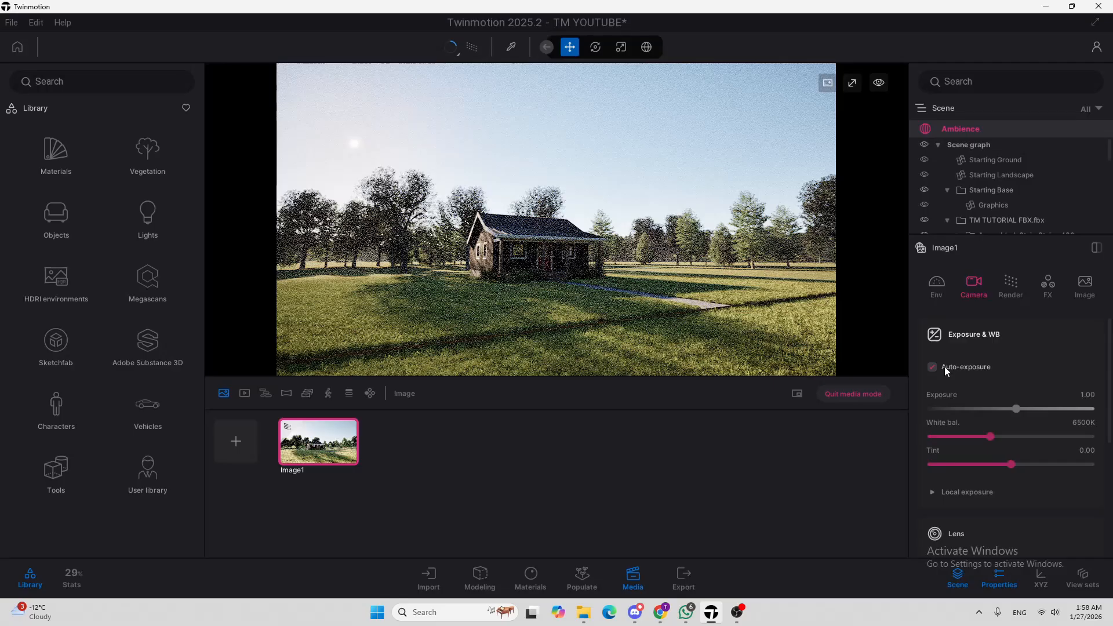
left_click(944, 366)
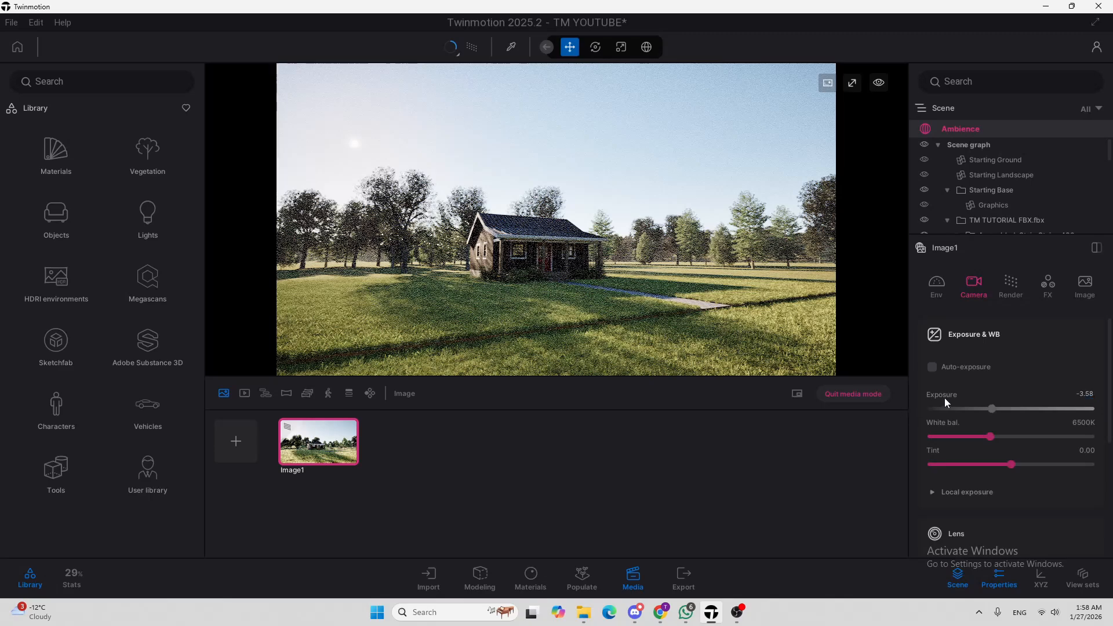
left_click(1087, 395)
type("1.5")
key("Return")
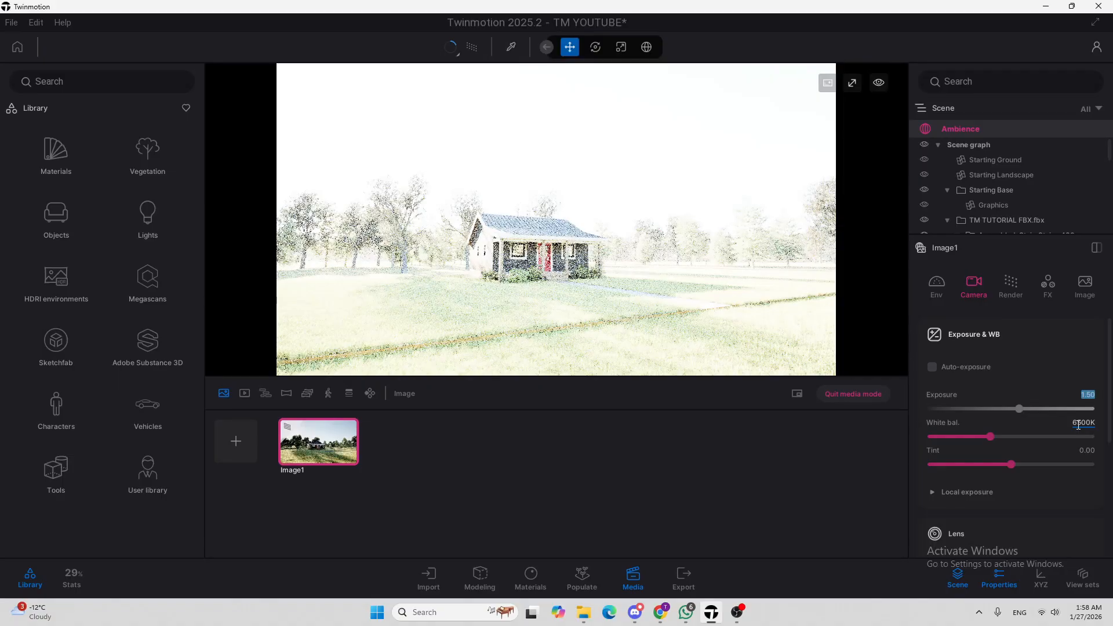
left_click(1078, 425)
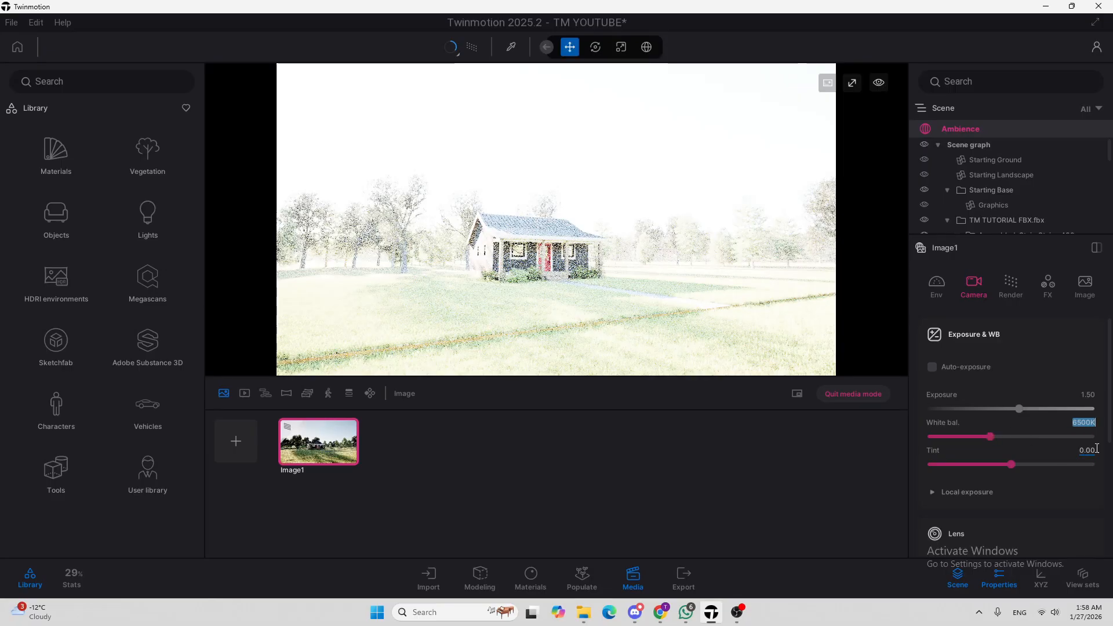
Set the camera's local exposure highlights to 0.7 and shadows to 0.7
left_click(982, 497)
scroll(1014, 369, "down", 2)
scroll(996, 380, "down", 1)
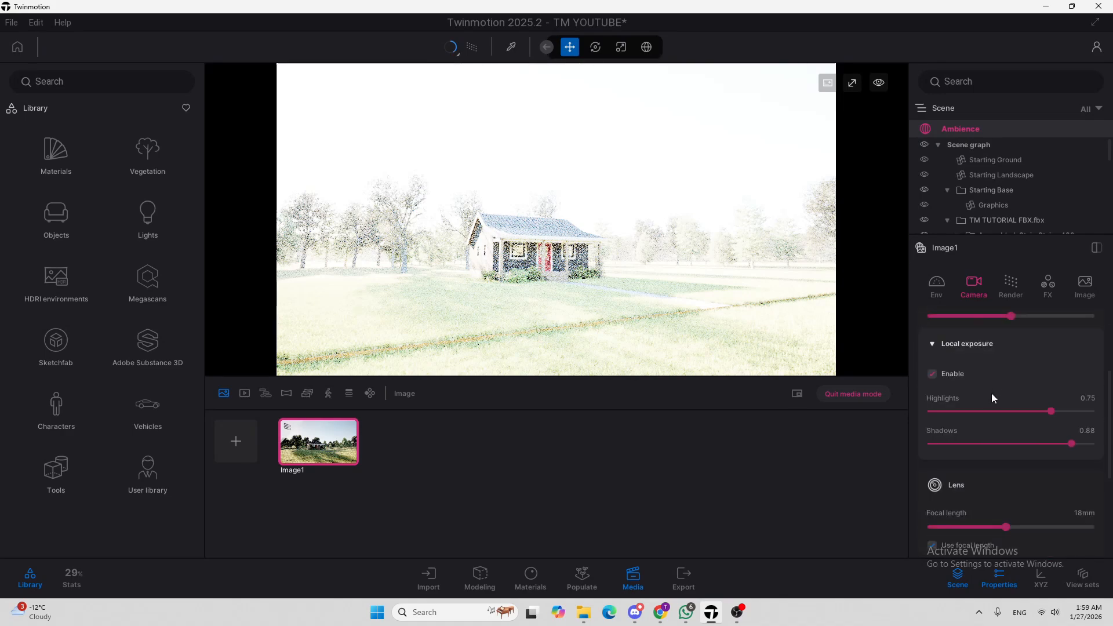
left_click(1087, 399)
type("0.7")
key("Return")
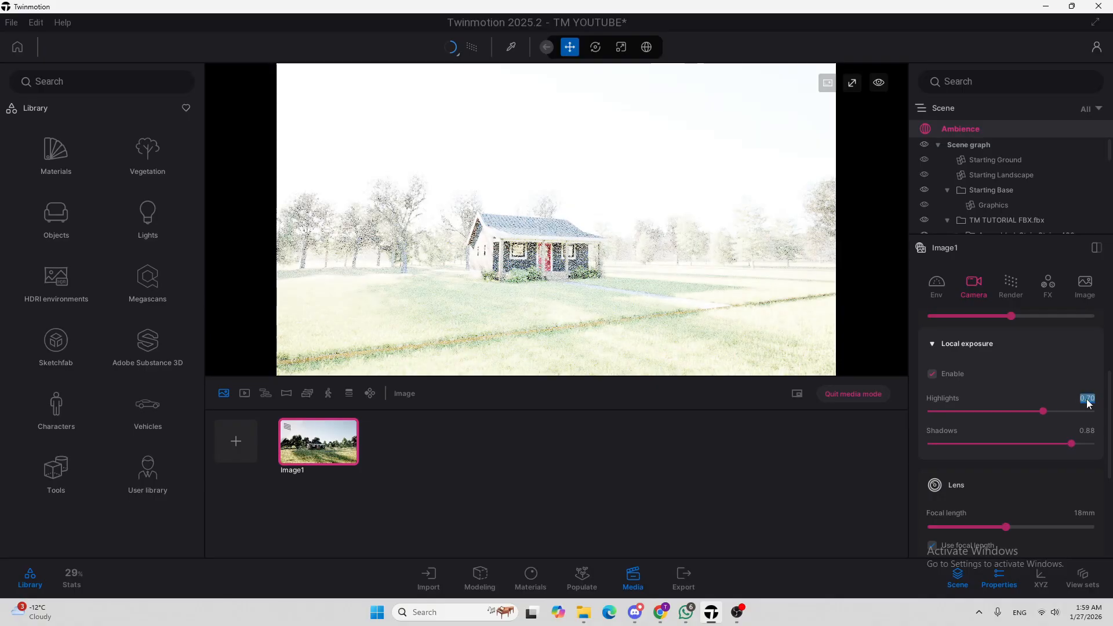
left_click(1088, 431)
type("0.7")
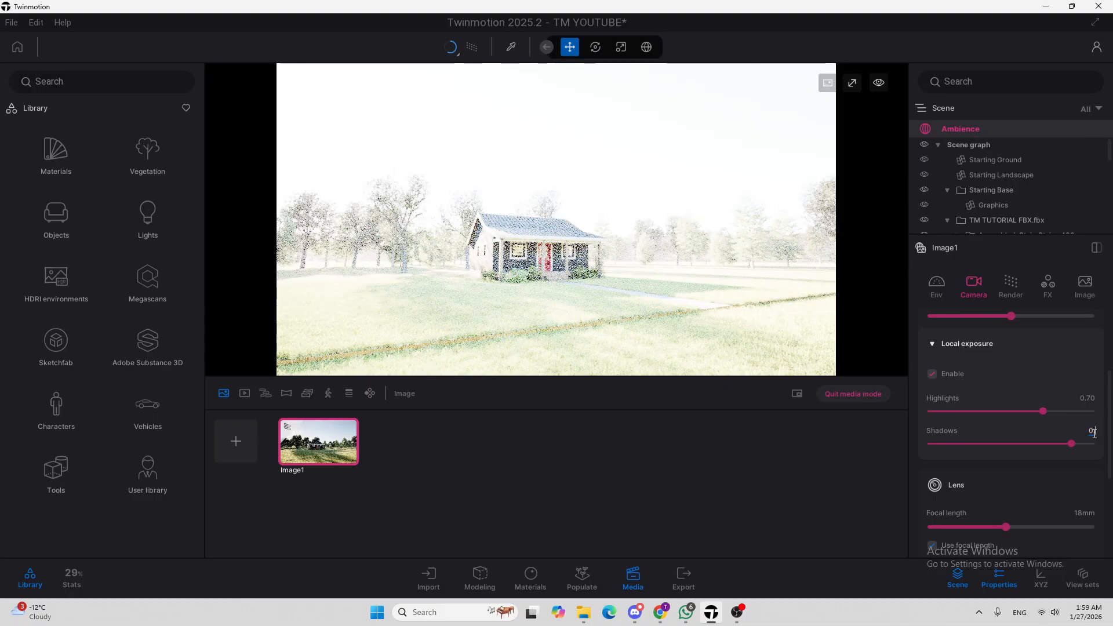
key("Return")
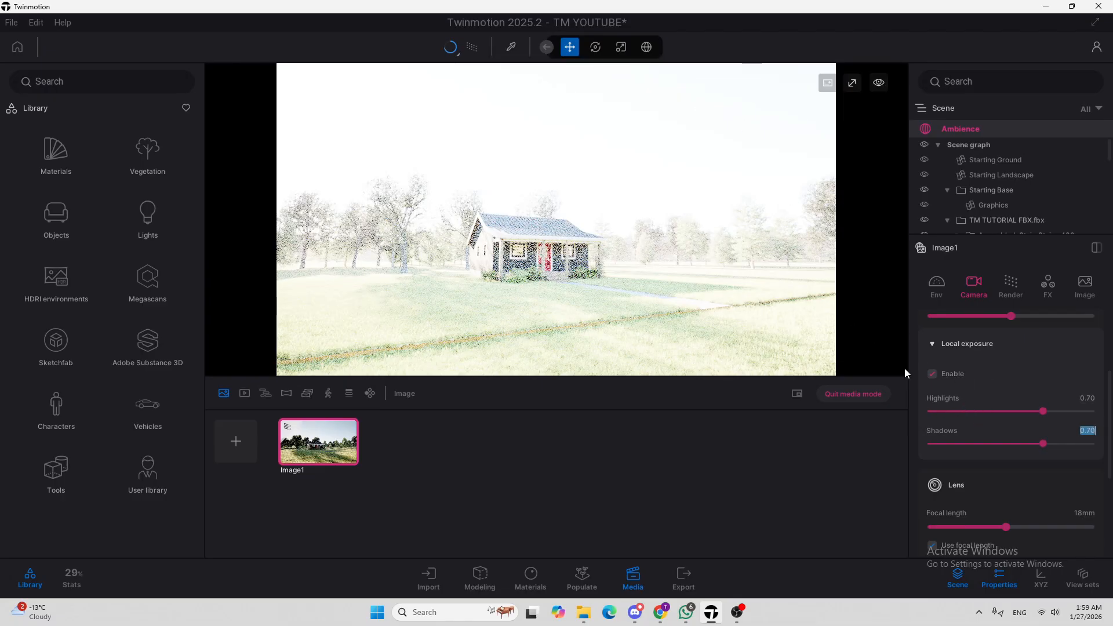
Expand the camera's lens details and toggle Parallelism, leaving it enabled for Image1
scroll(1024, 346, "down", 3)
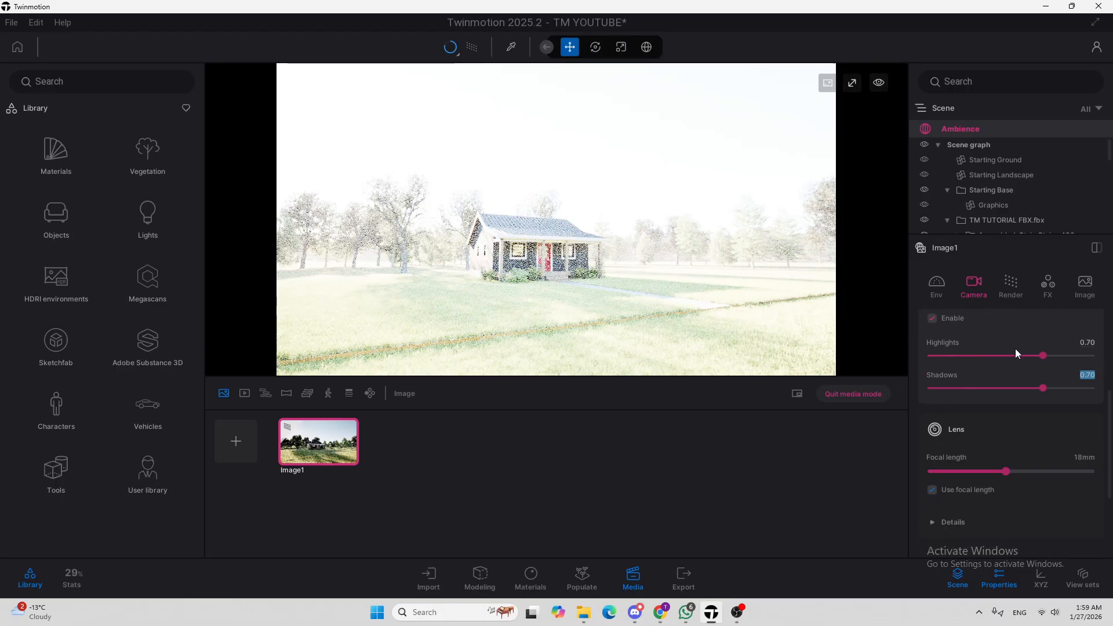
scroll(1015, 349, "down", 1)
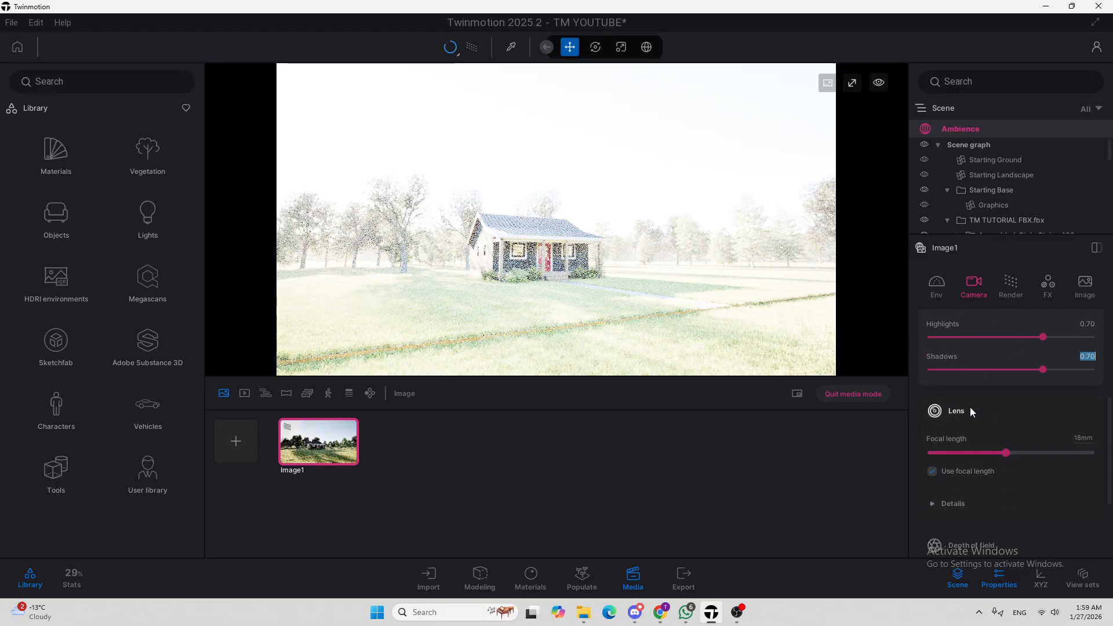
scroll(972, 406, "down", 2)
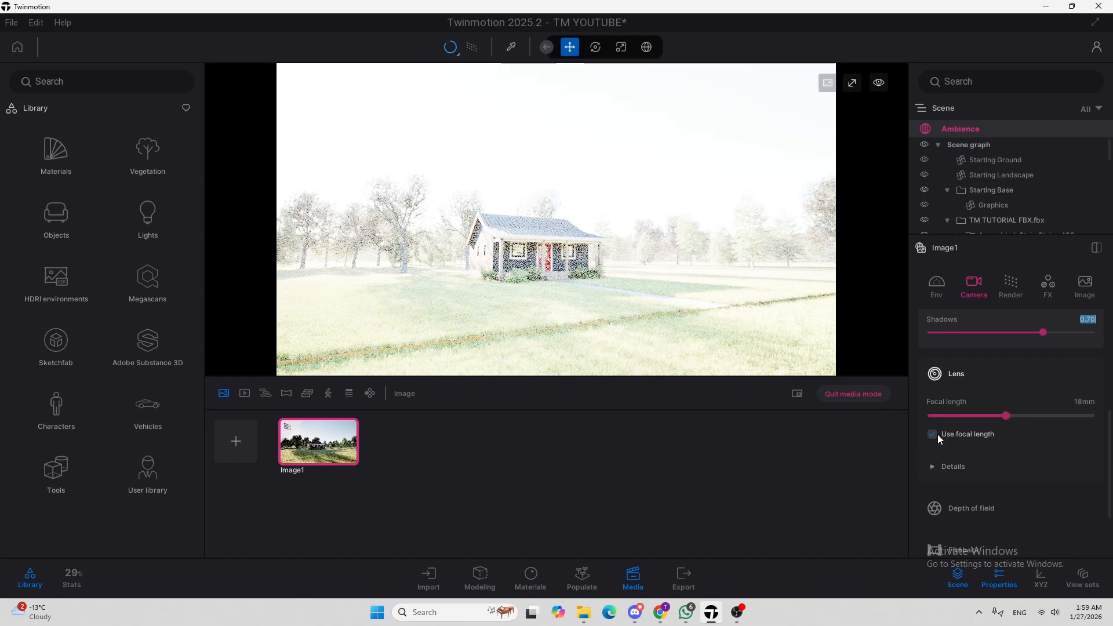
left_click(969, 466)
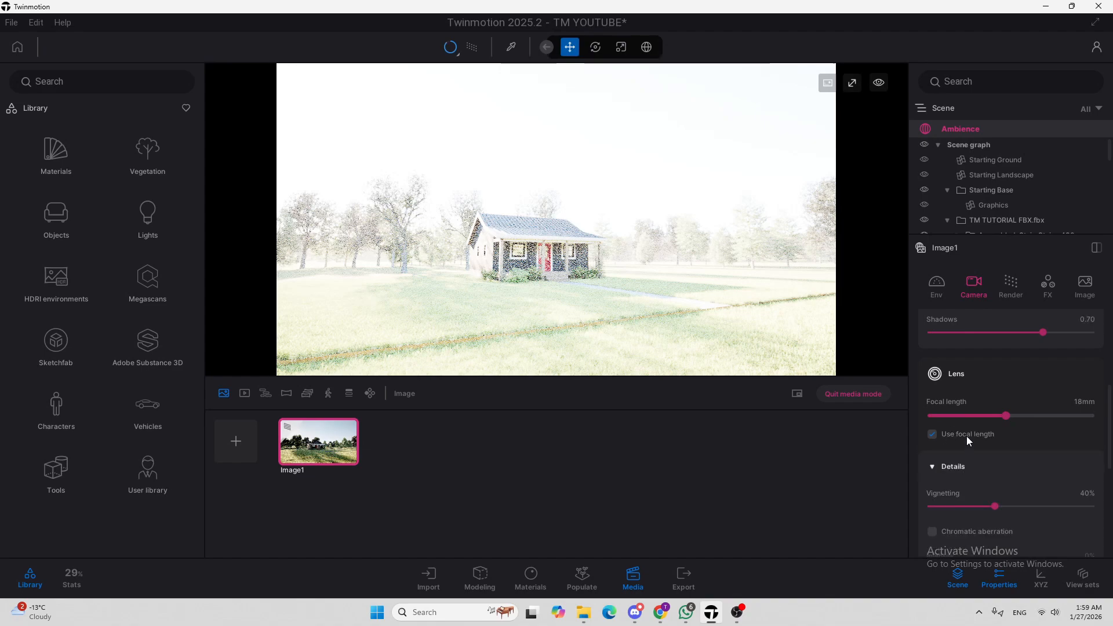
scroll(982, 408, "down", 10)
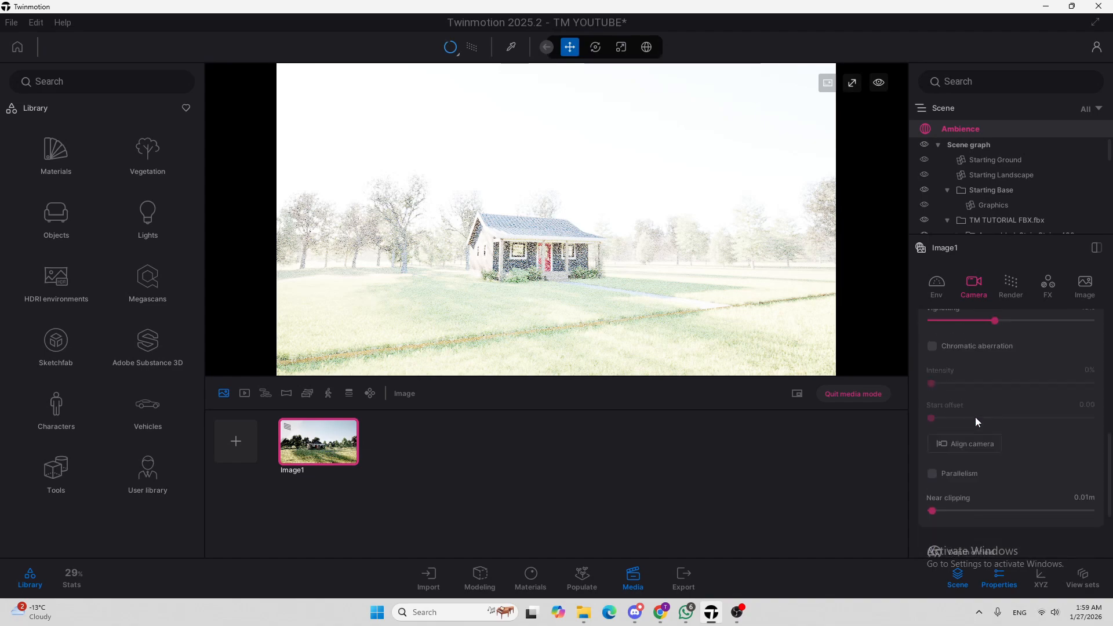
left_click(931, 455)
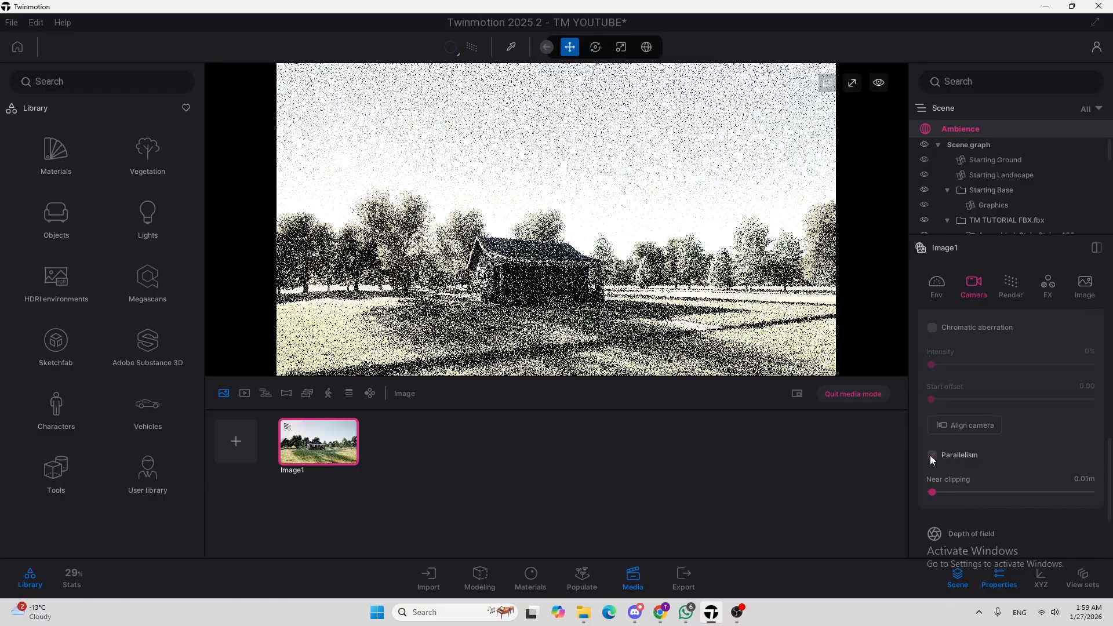
left_click(931, 456)
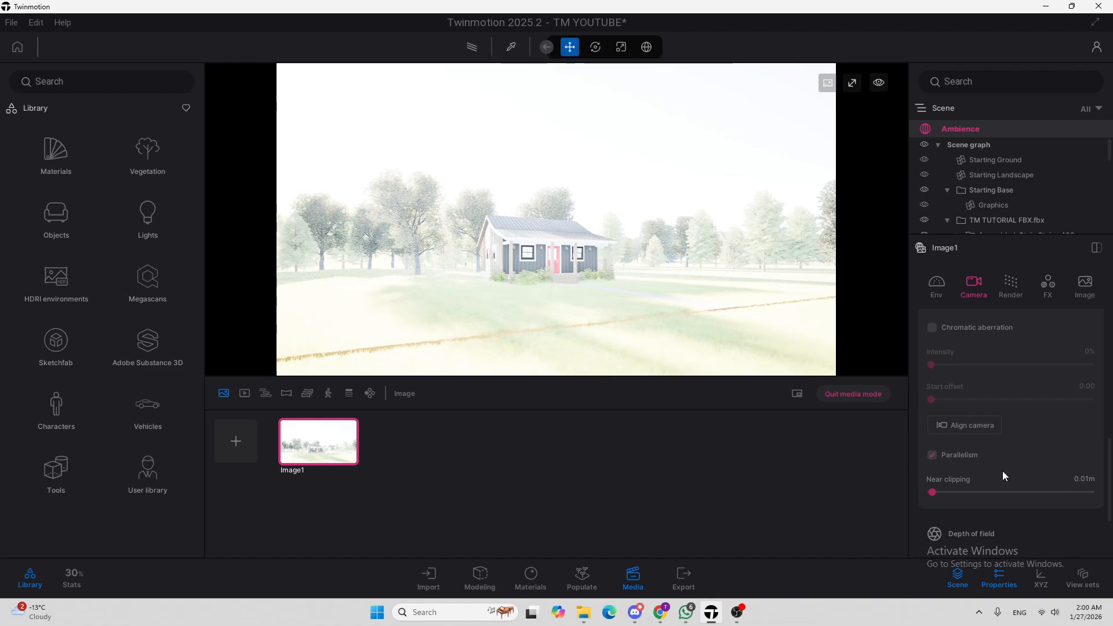
Set the camera lens focal length to 58 mm, reframe on the cottage and update Image1 with the new view
scroll(1003, 470, "up", 3)
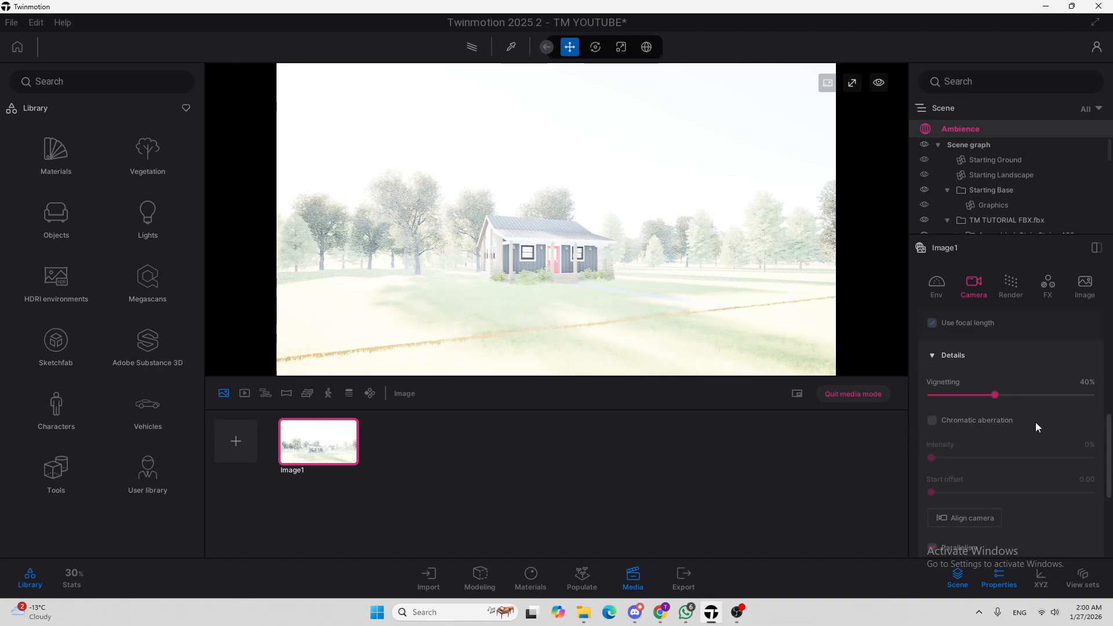
scroll(1029, 426, "up", 2)
scroll(1015, 431, "down", 5)
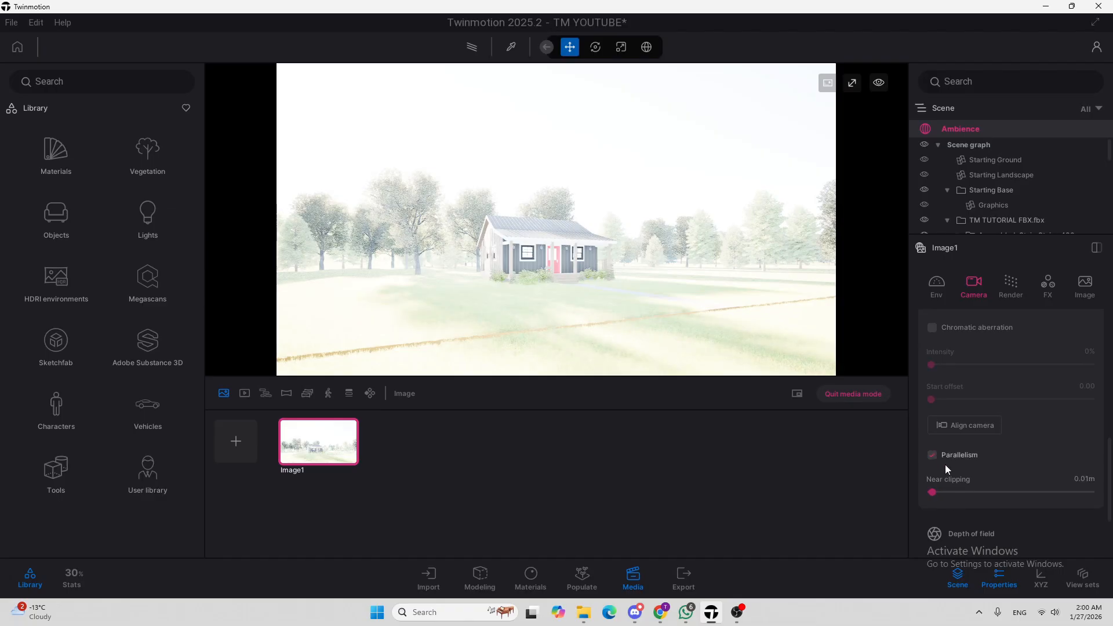
scroll(990, 471, "up", 3)
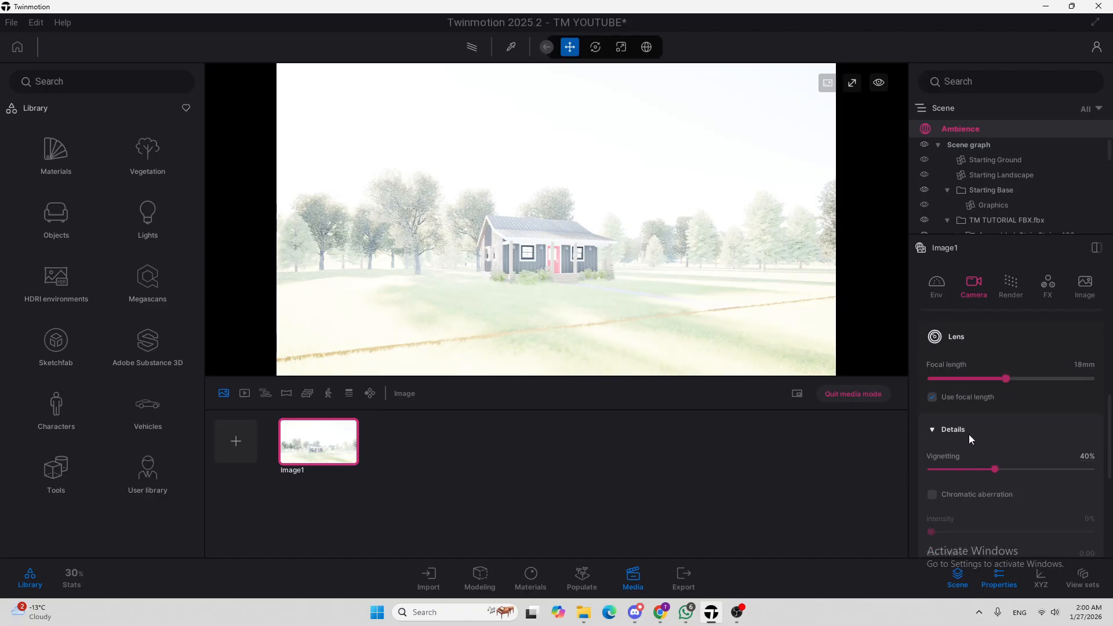
scroll(994, 447, "up", 2)
left_click_drag(1005, 454, 1054, 462)
right_click_drag(735, 279, 744, 281)
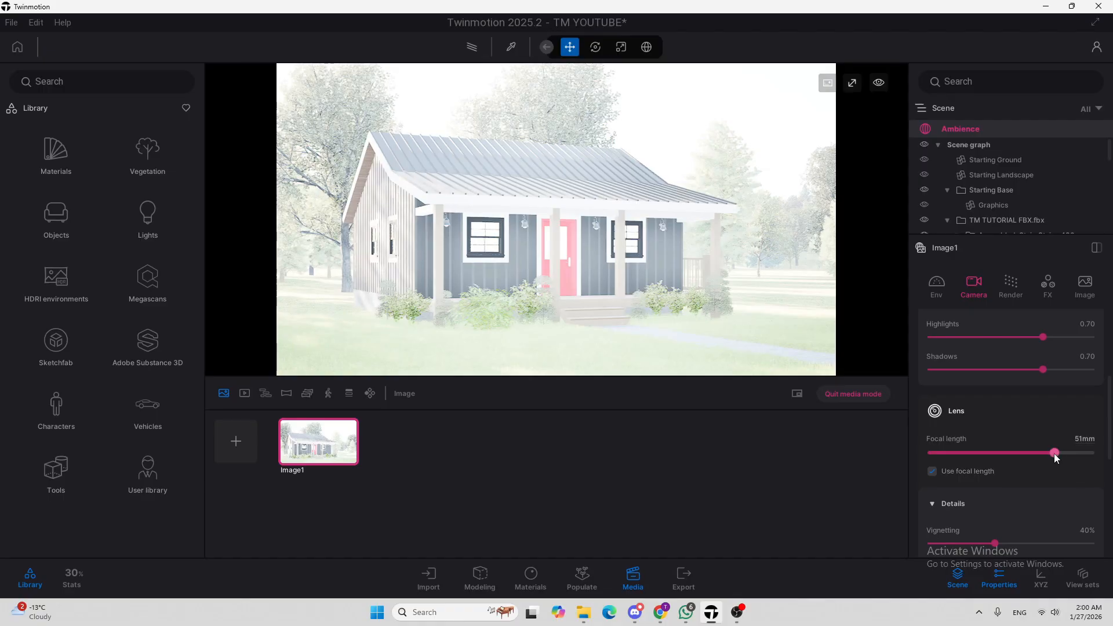
left_click_drag(1054, 453, 1059, 454)
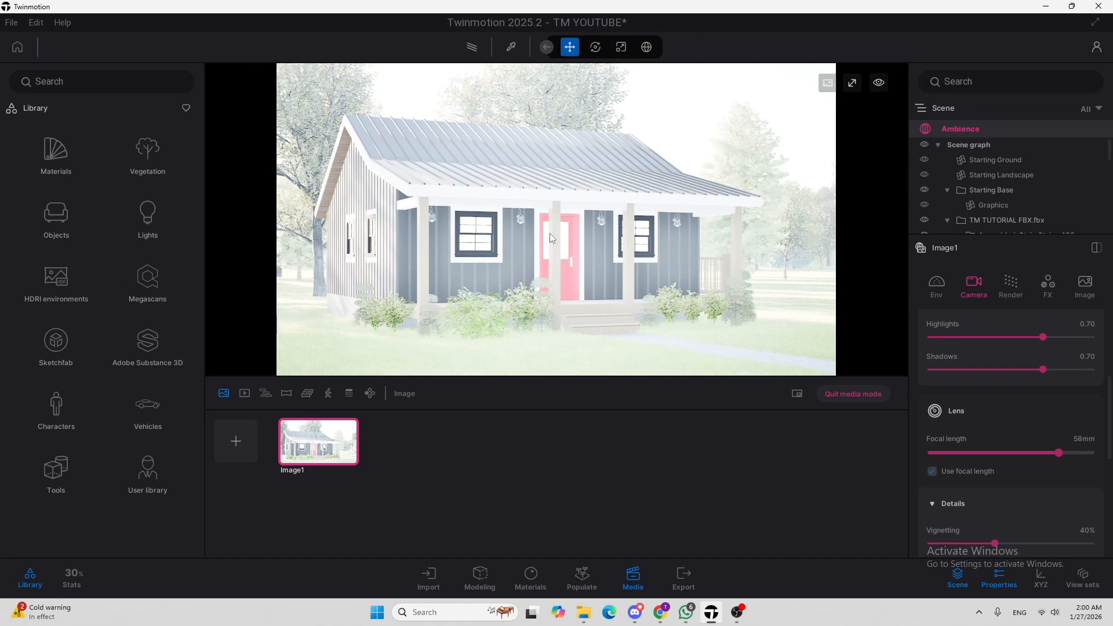
left_click(328, 422)
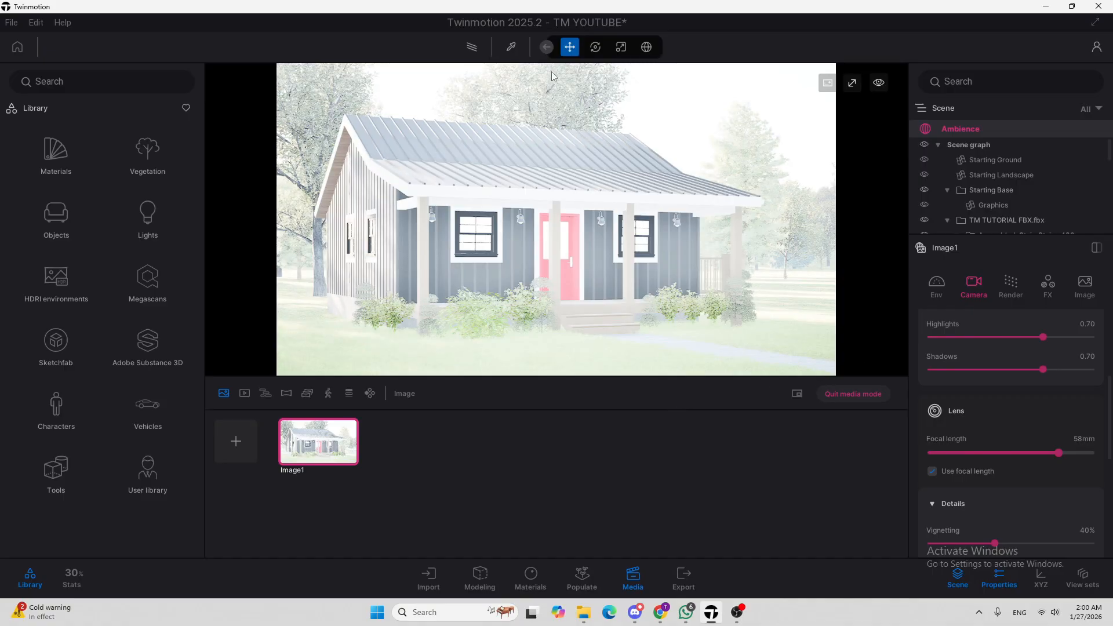
Turn on the path tracer for Image1's viewport and look back over the camera's lens and exposure settings
left_click(471, 47)
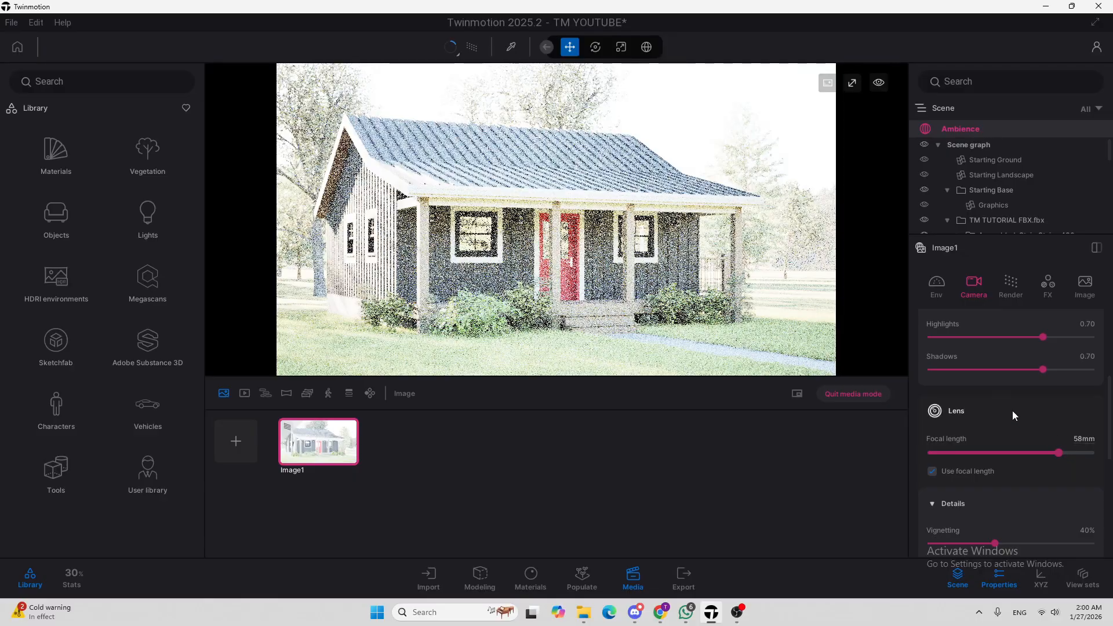
scroll(1013, 415, "down", 1)
scroll(1014, 415, "down", 6)
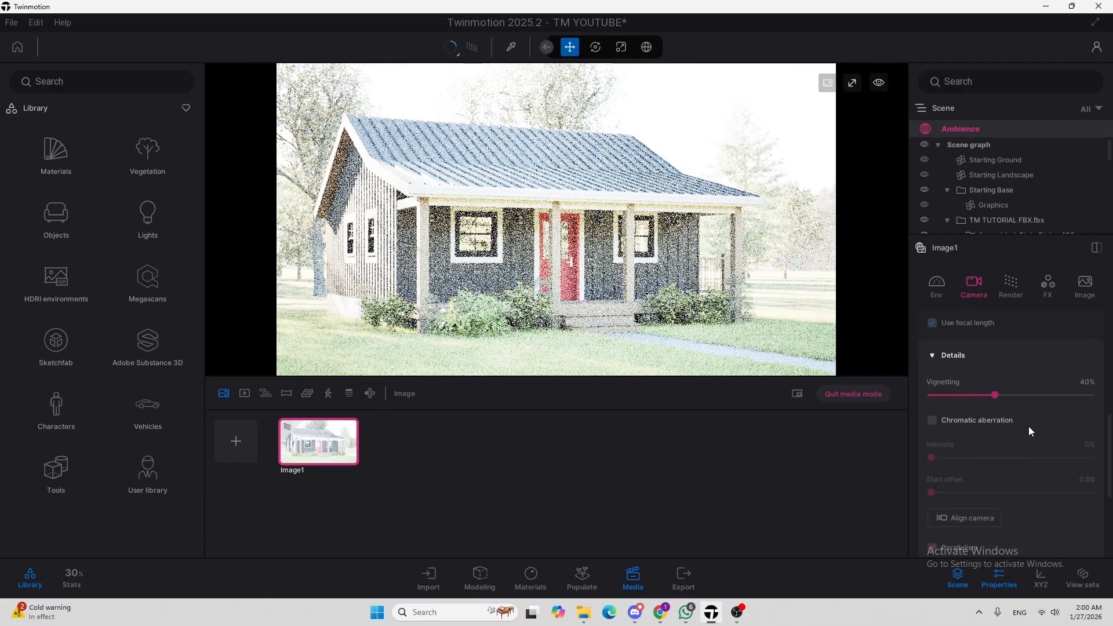
scroll(1029, 431, "up", 8)
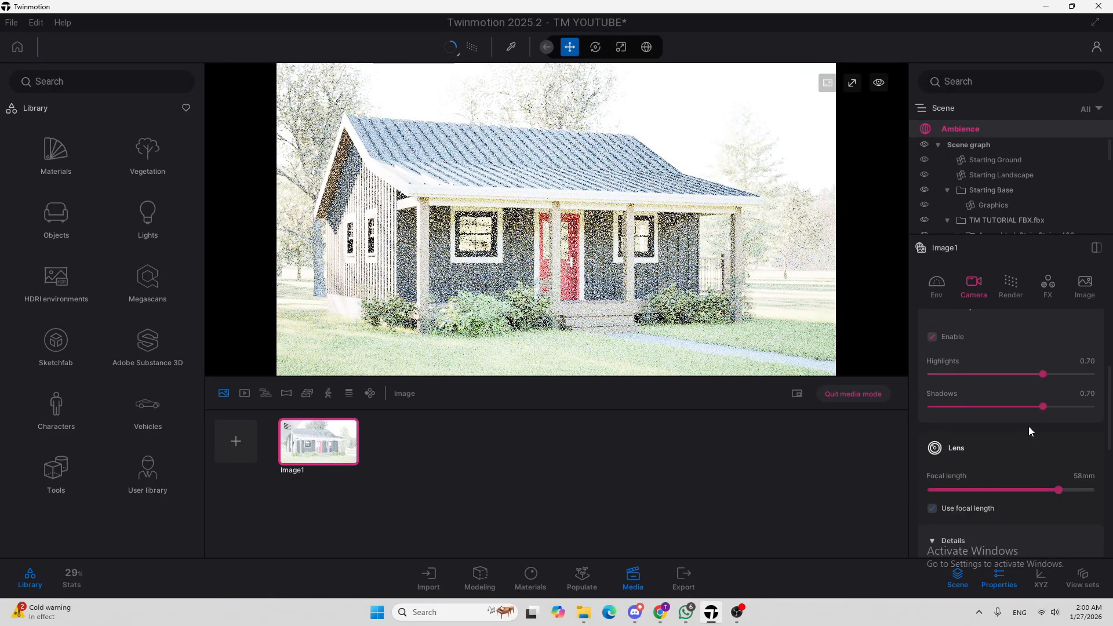
scroll(1029, 430, "up", 5)
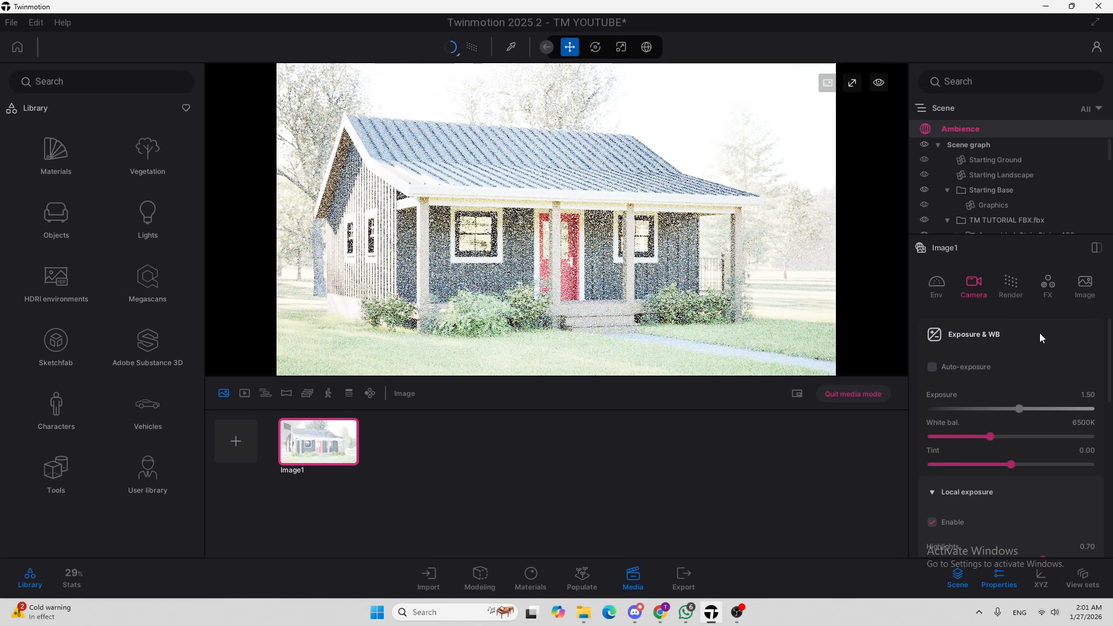
Switch Image1's environment from dynamic sky to HDRI, using the skydome type
left_click(939, 287)
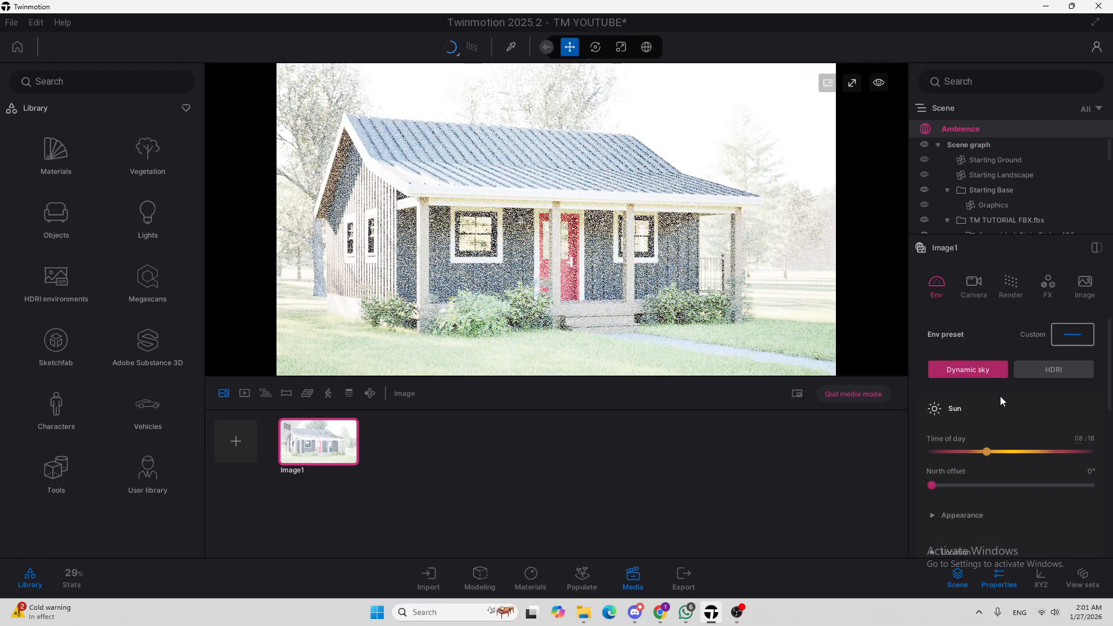
scroll(997, 387, "down", 2)
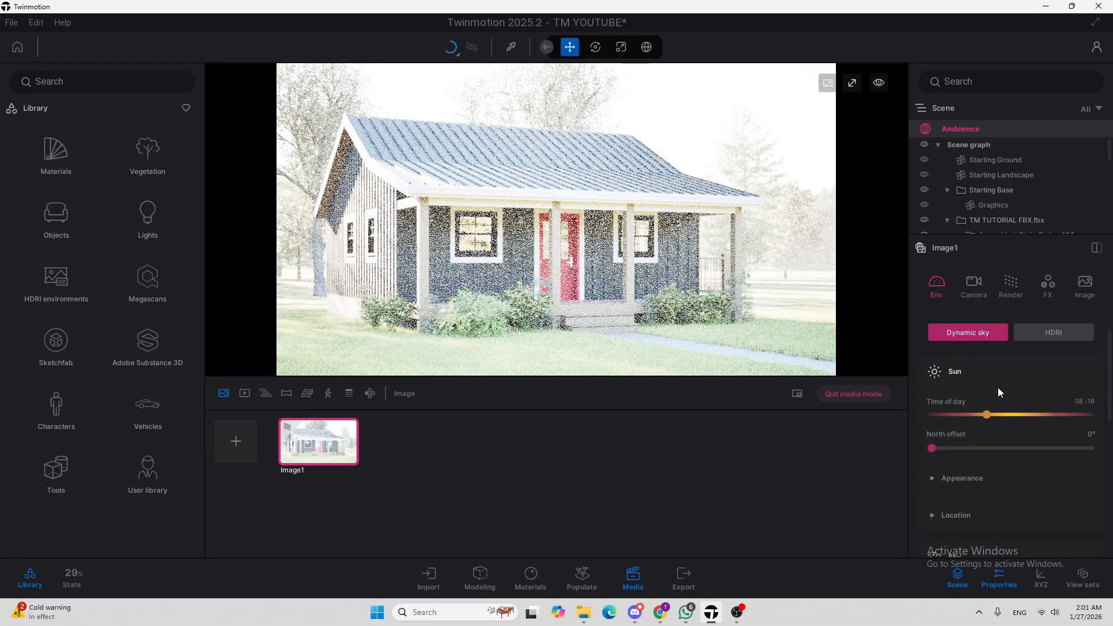
scroll(1012, 385, "up", 2)
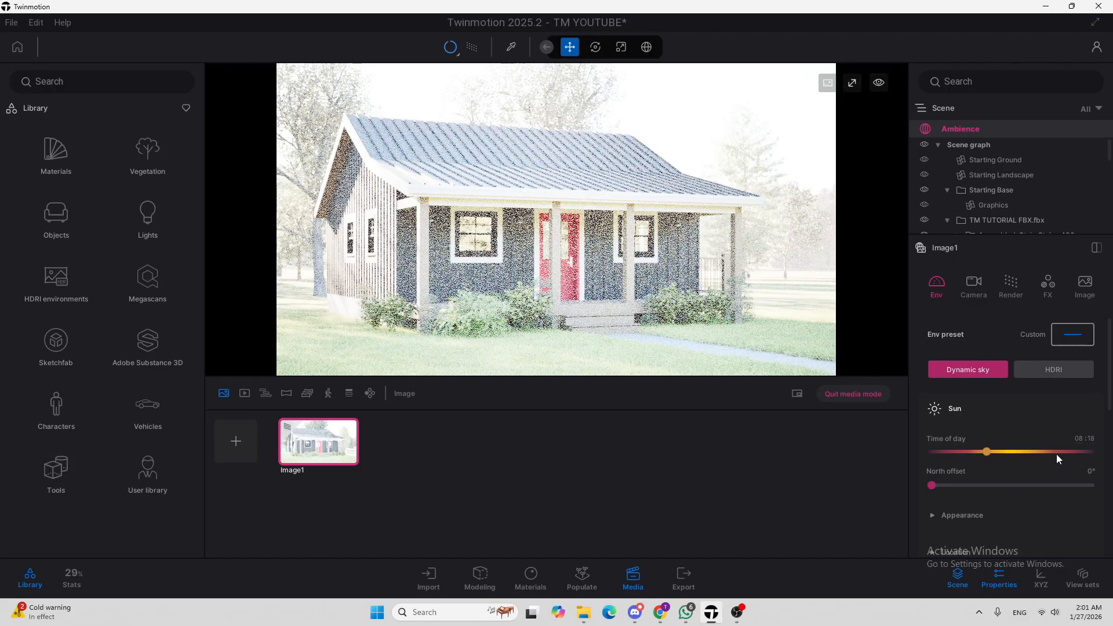
left_click(1067, 371)
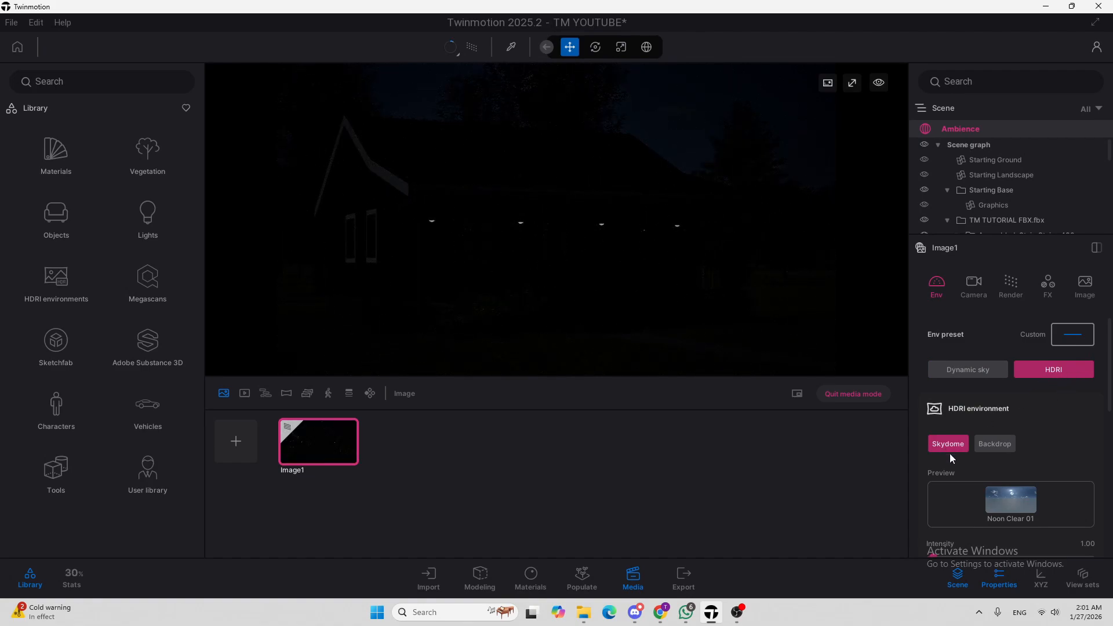
scroll(959, 436, "down", 1)
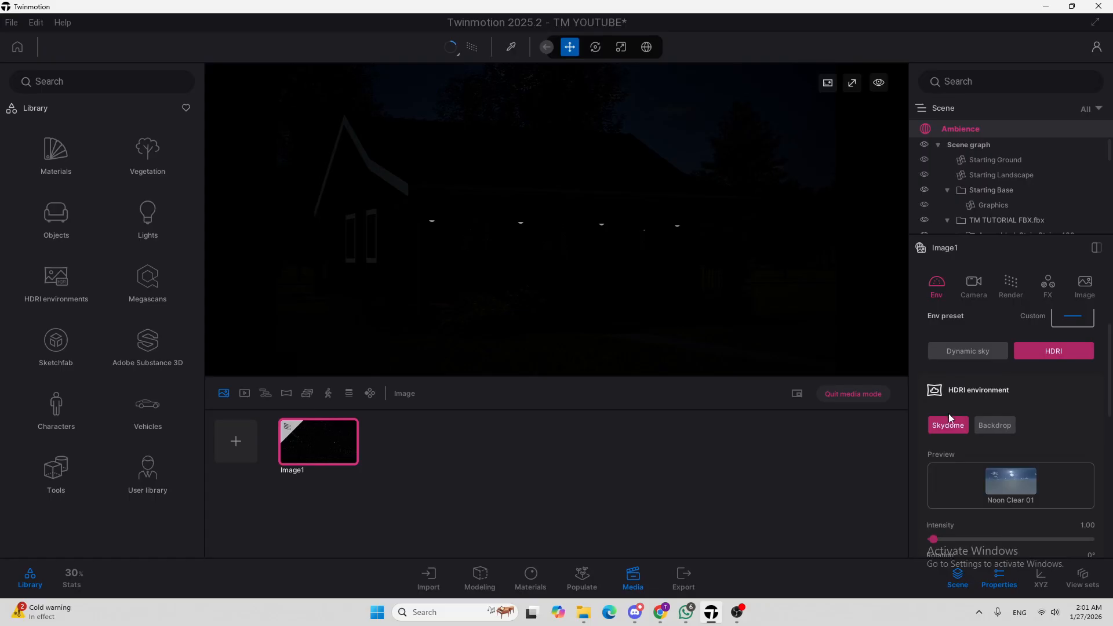
scroll(995, 444, "down", 3)
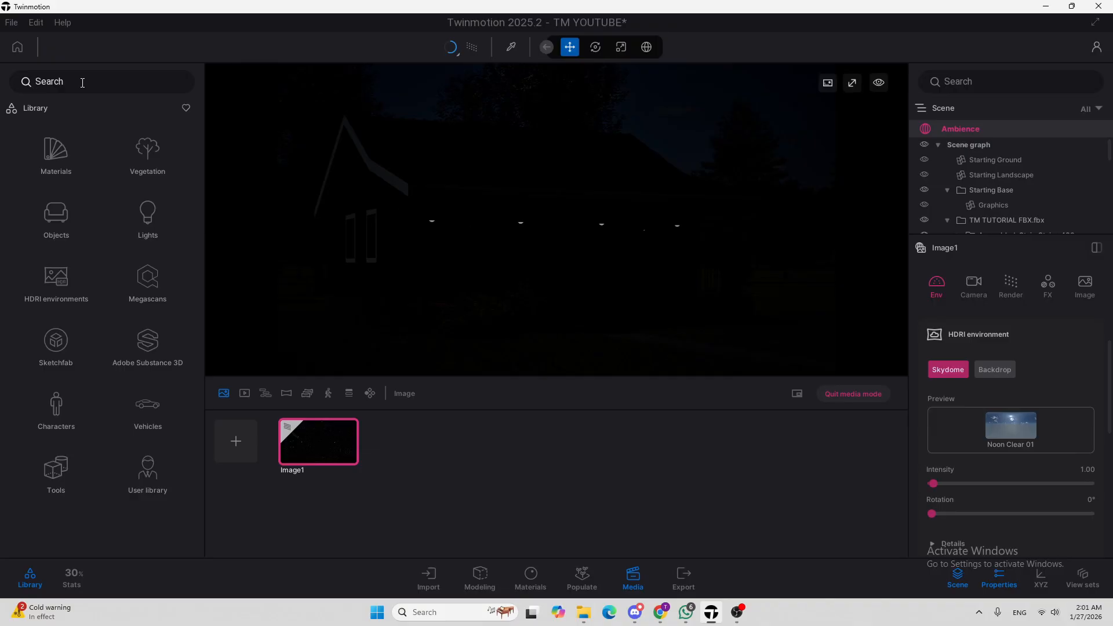
Find the MoAf Cloudy skies among the library's HDRI environments and assign MoAf Cloudy 04 as Image1's skydome
left_click(61, 287)
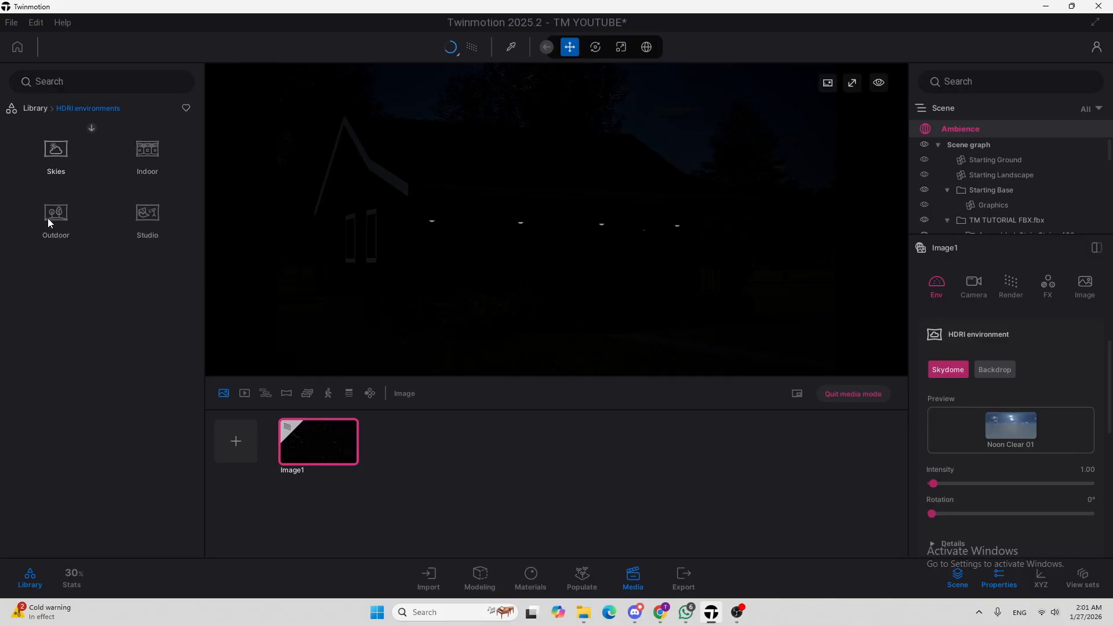
left_click(77, 81)
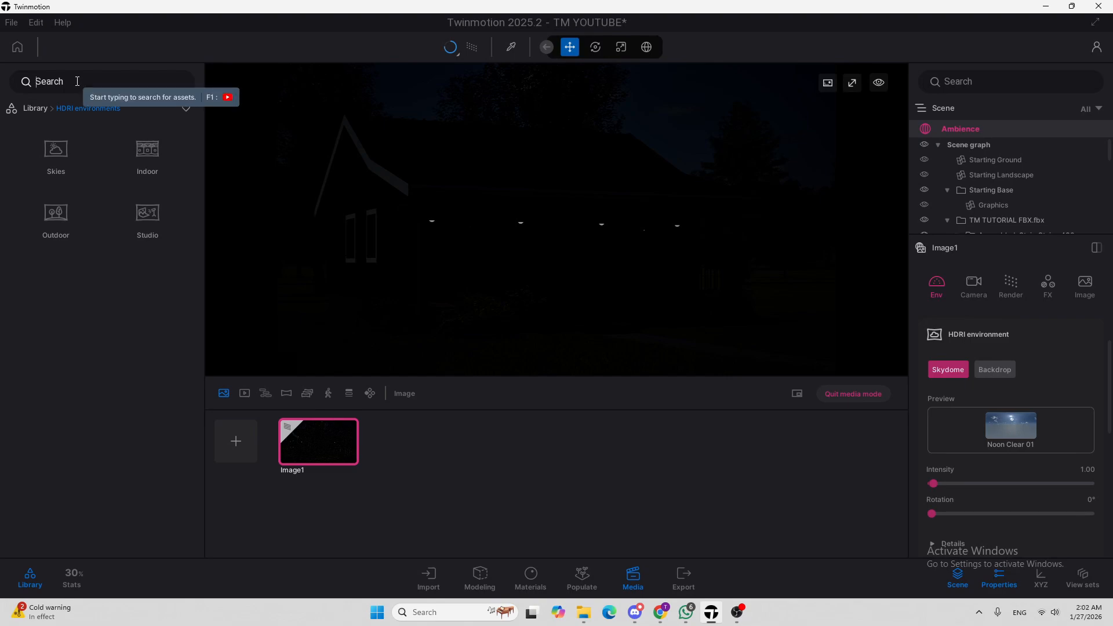
type("MOAF CLOUDY")
key("Return")
mouse_move(119, 145)
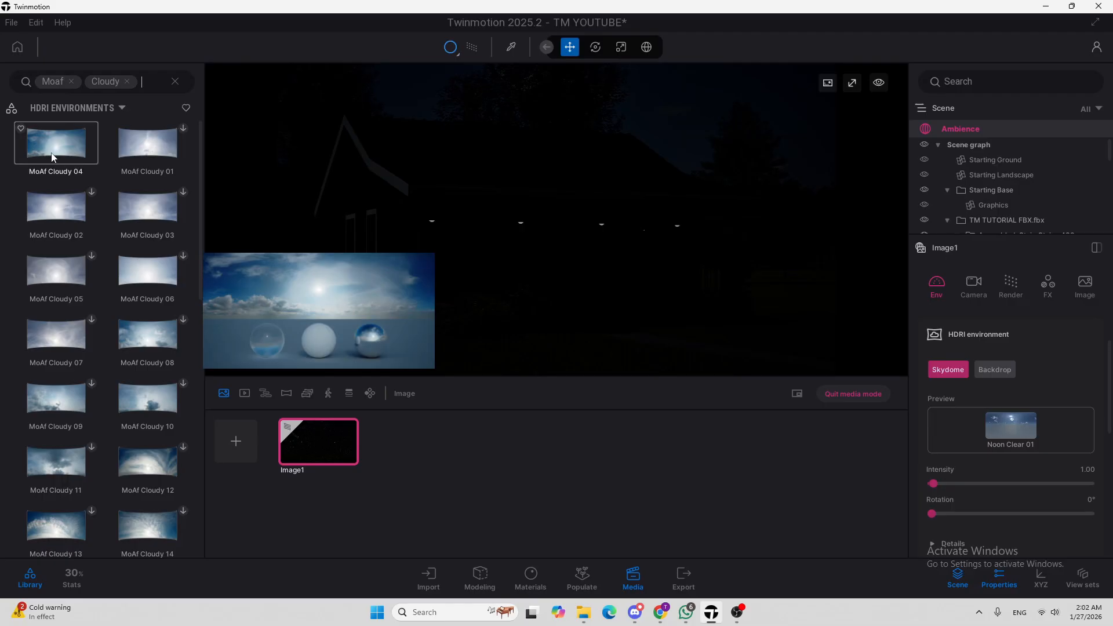
left_click_drag(52, 148, 1017, 426)
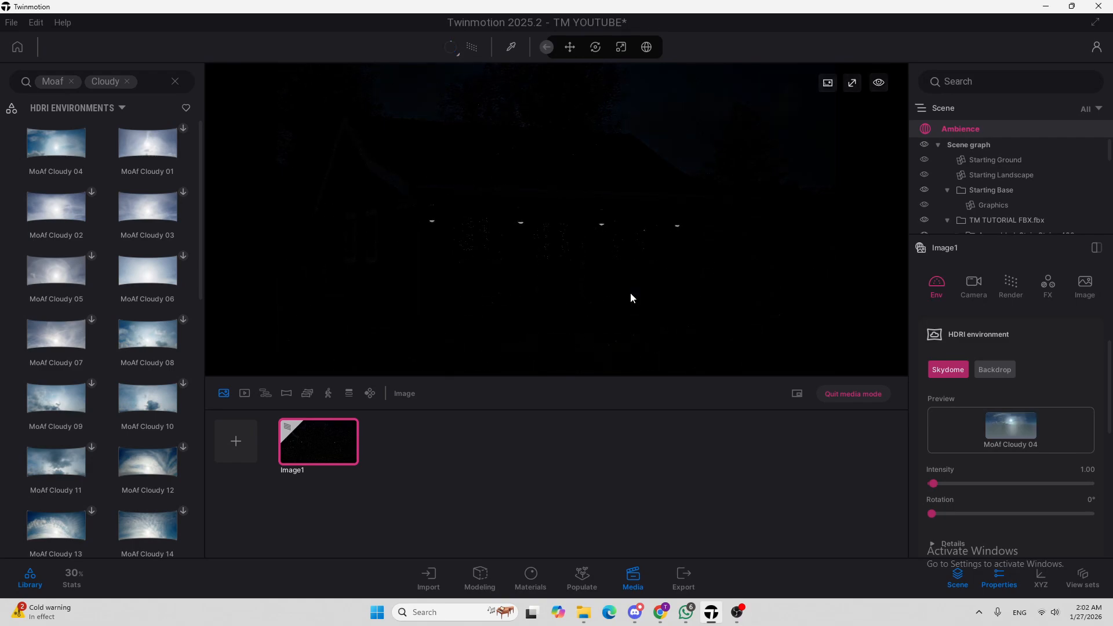
Set the HDRI environment's intensity to 300 and its rotation to 92°, refreshing Image1 with the new lighting
left_click(1088, 473)
type("300")
key("Return")
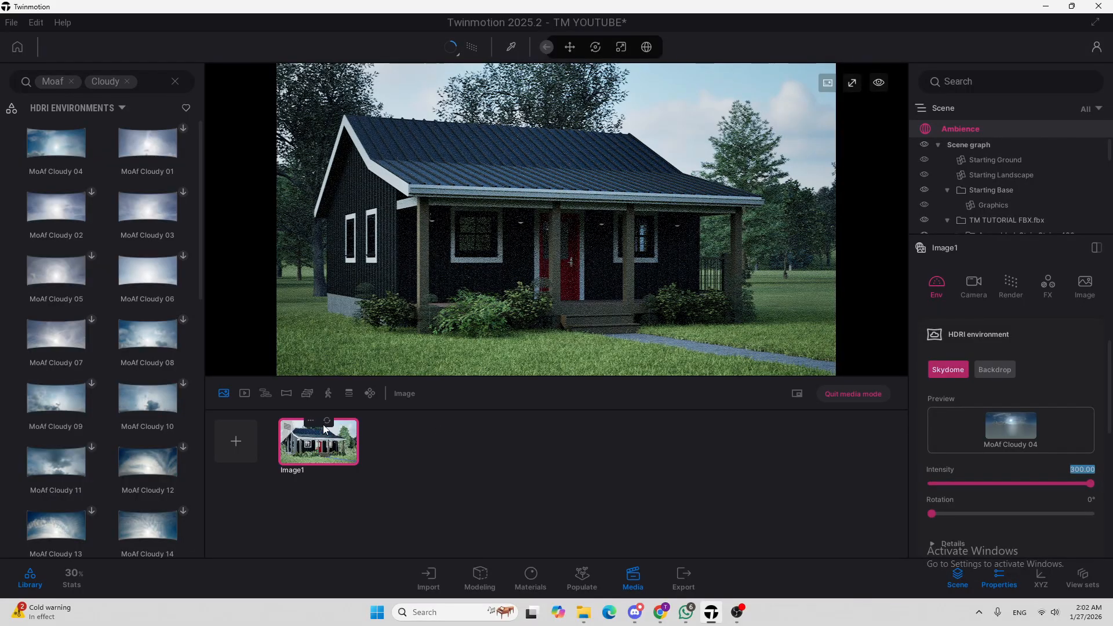
left_click(327, 424)
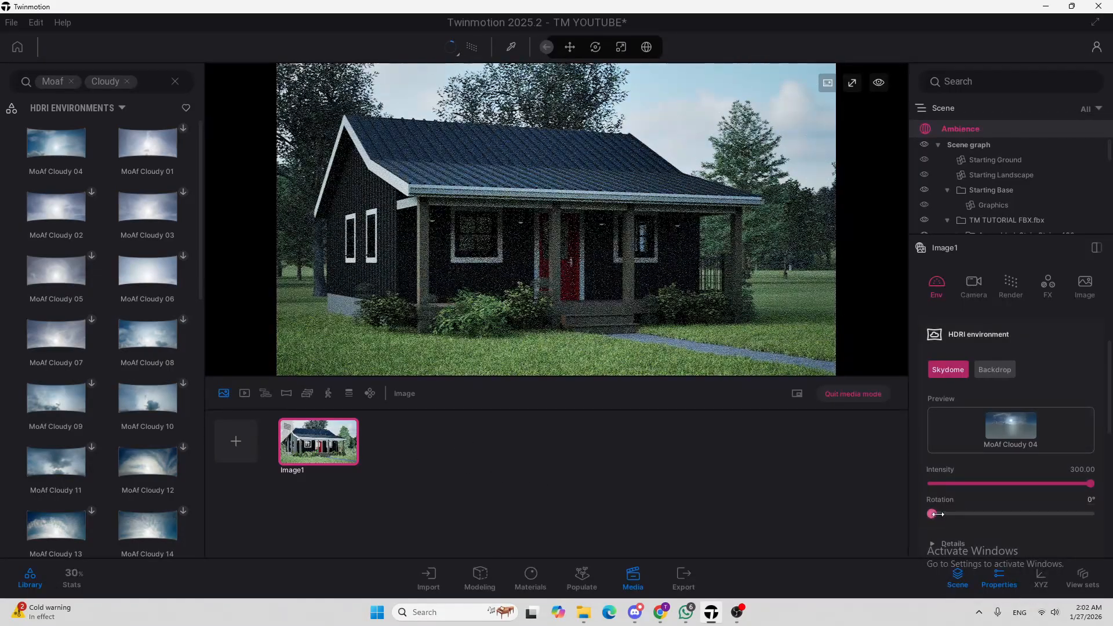
left_click_drag(933, 513, 973, 514)
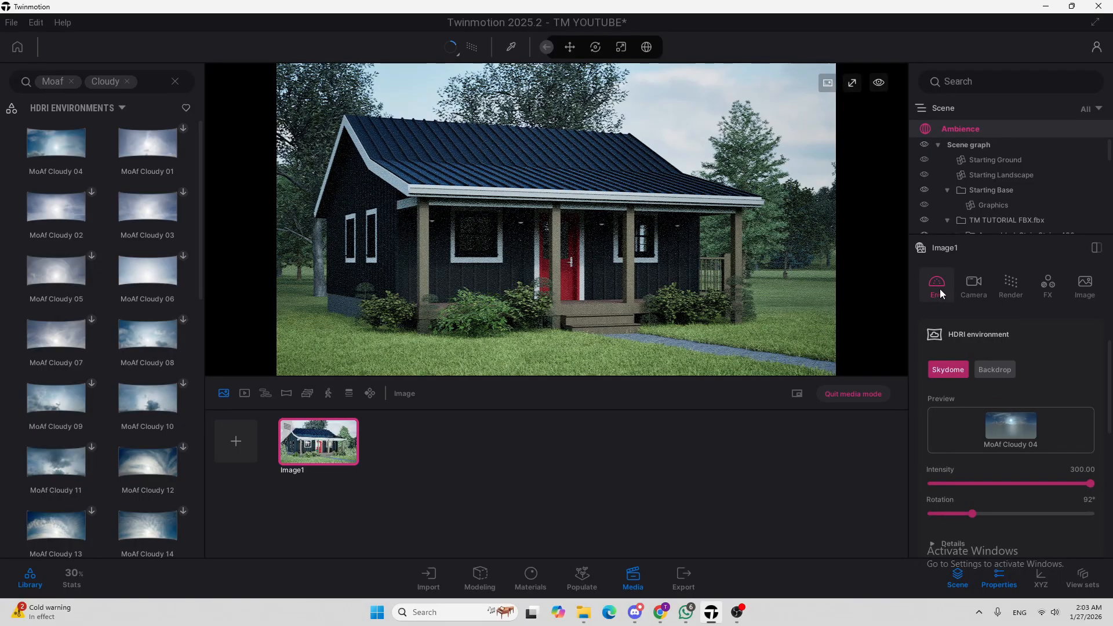
Expand the HDRI environment's details and look through the directional light and season settings of Image1
scroll(1024, 396, "down", 2)
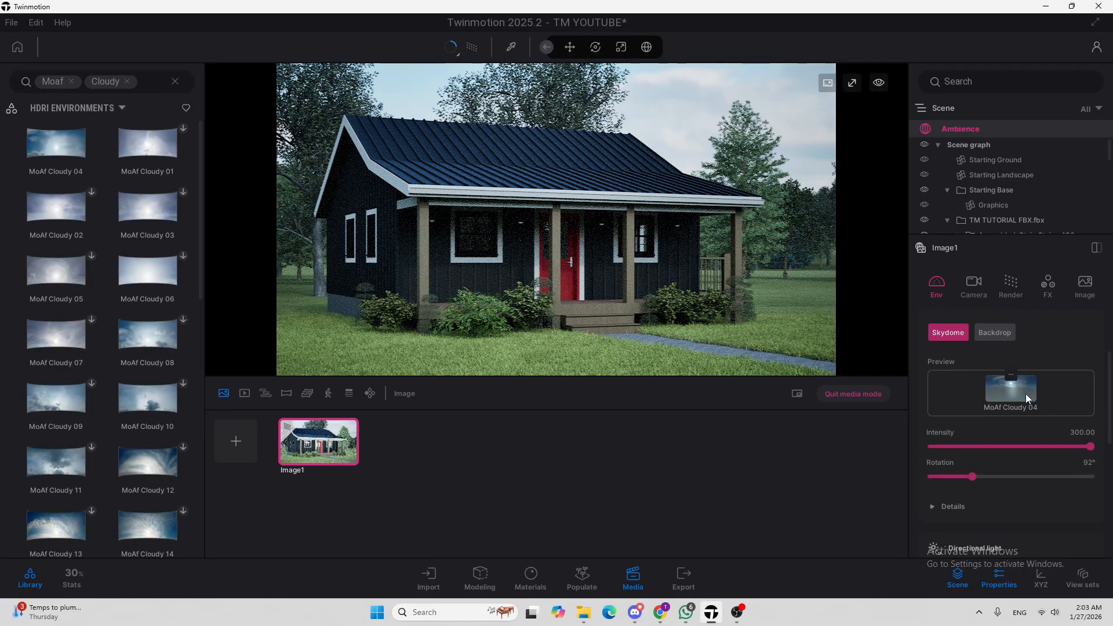
scroll(1026, 392, "down", 2)
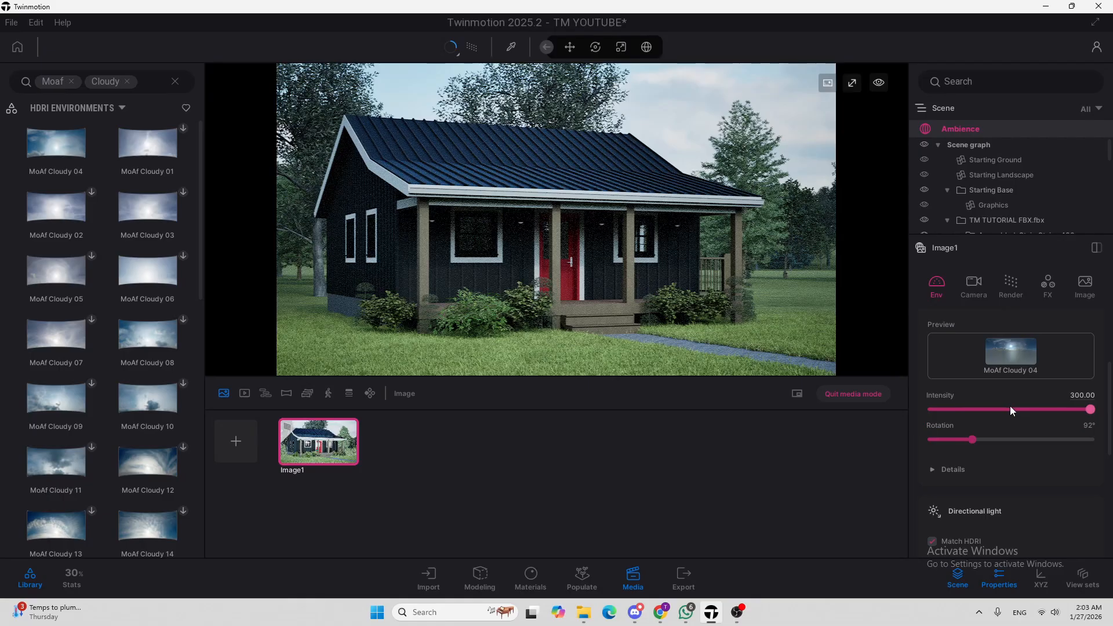
left_click(986, 468)
scroll(981, 399, "down", 5)
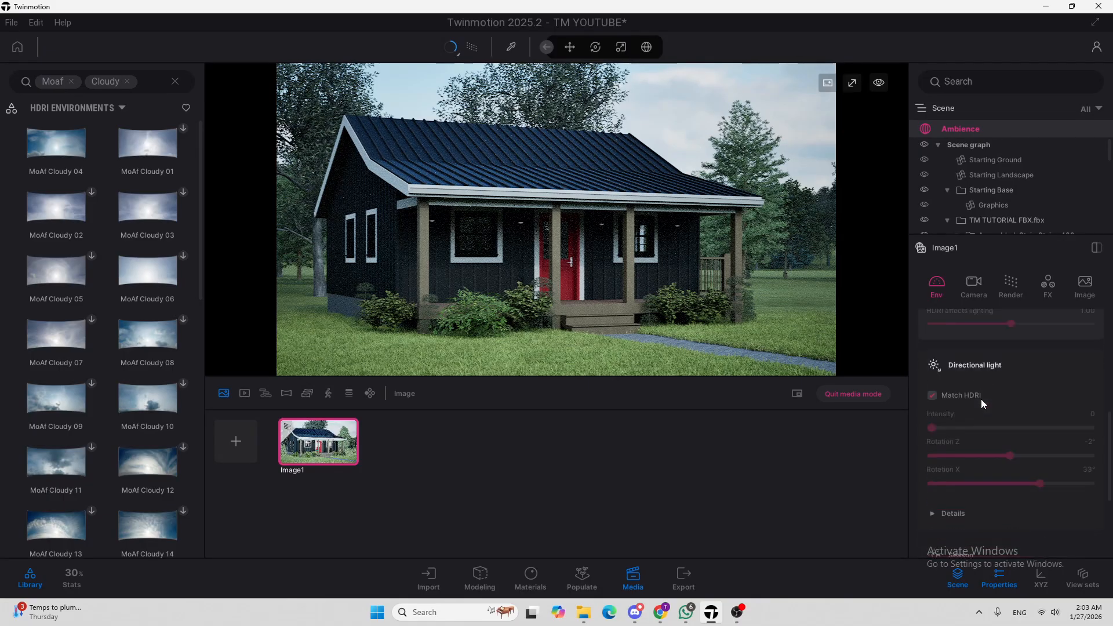
scroll(981, 399, "down", 4)
left_click(962, 486)
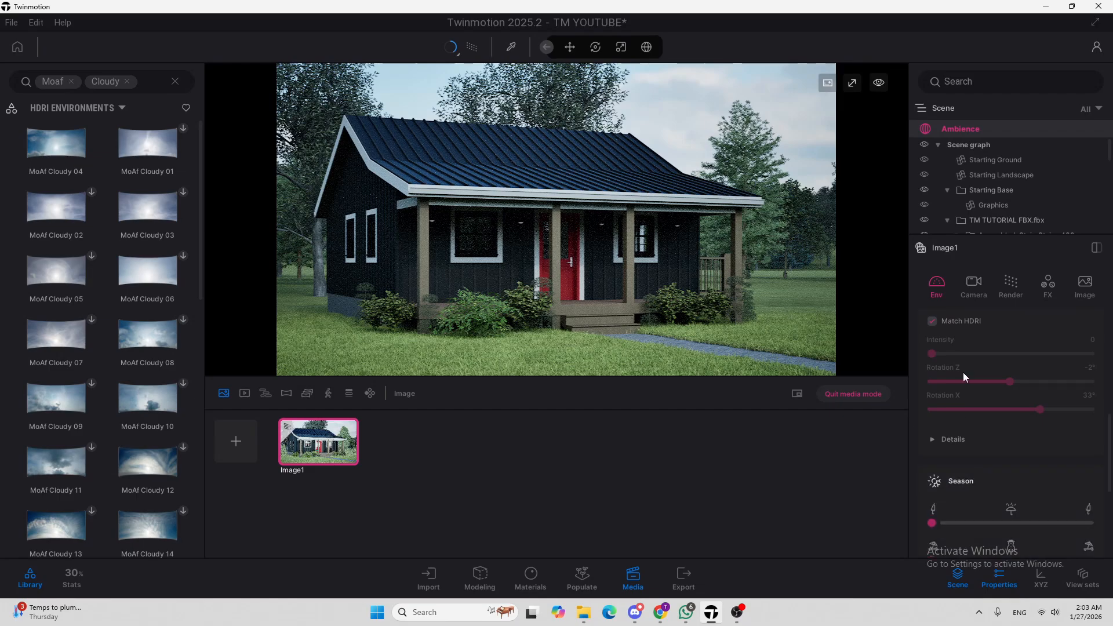
scroll(963, 372, "down", 5)
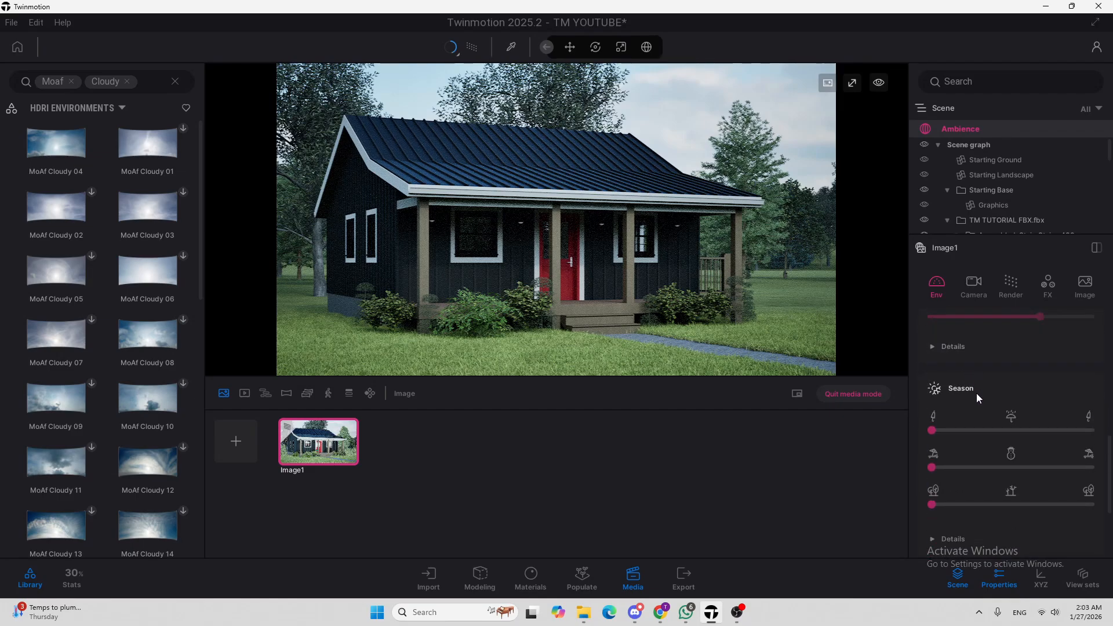
Try the season settings on the scene with near-maximum wetness, full snow cover and leafless trees, then remove the snow
left_click(1006, 429)
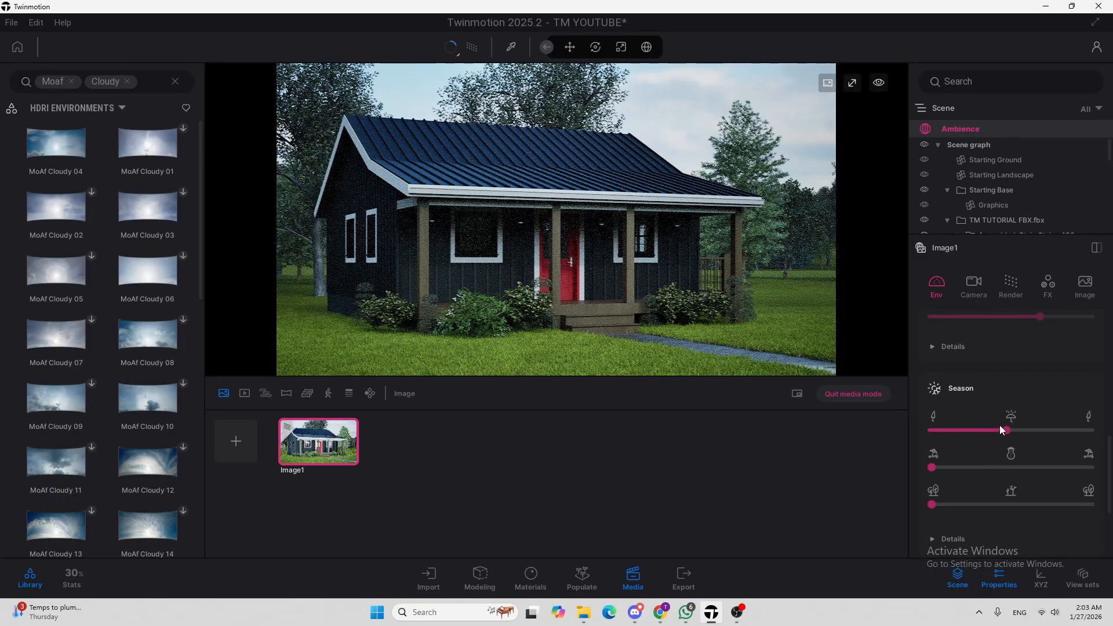
left_click(1010, 466)
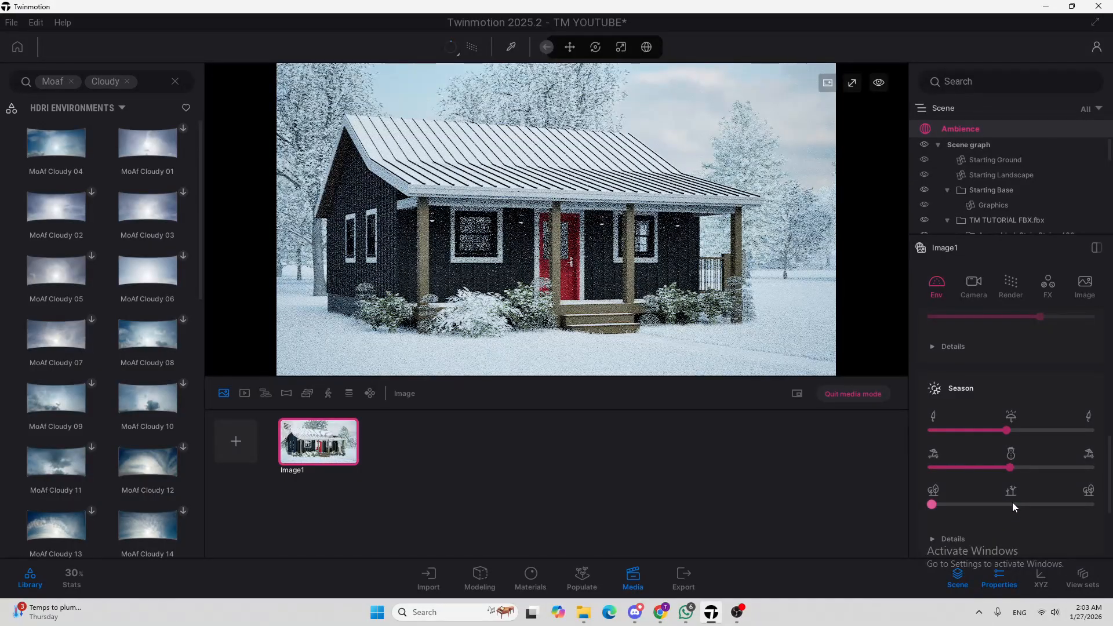
left_click(1013, 505)
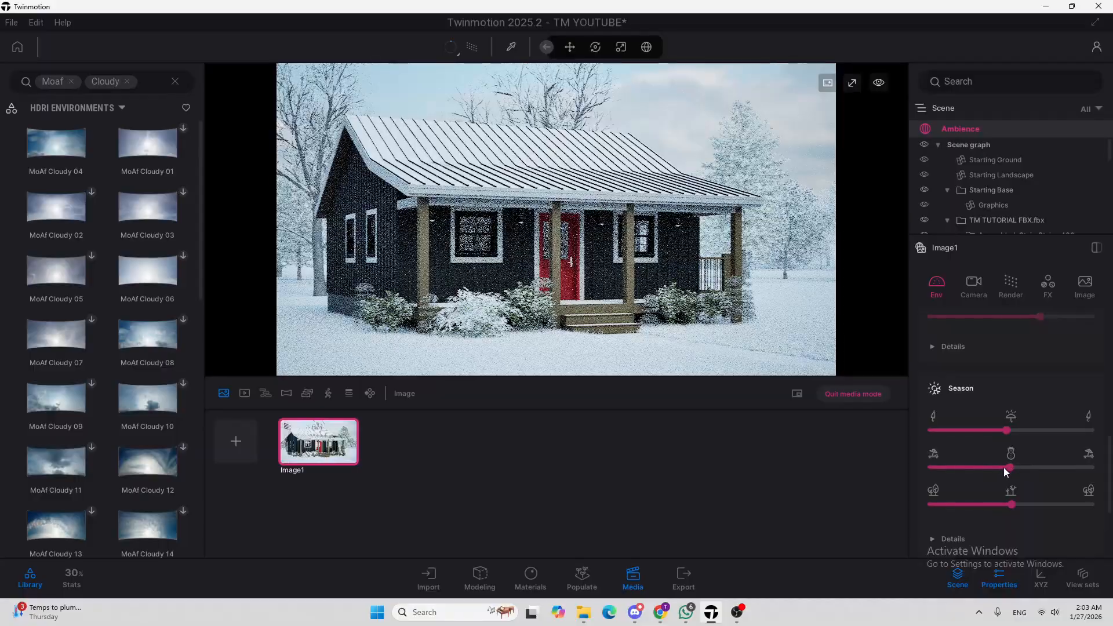
left_click_drag(964, 468, 920, 471)
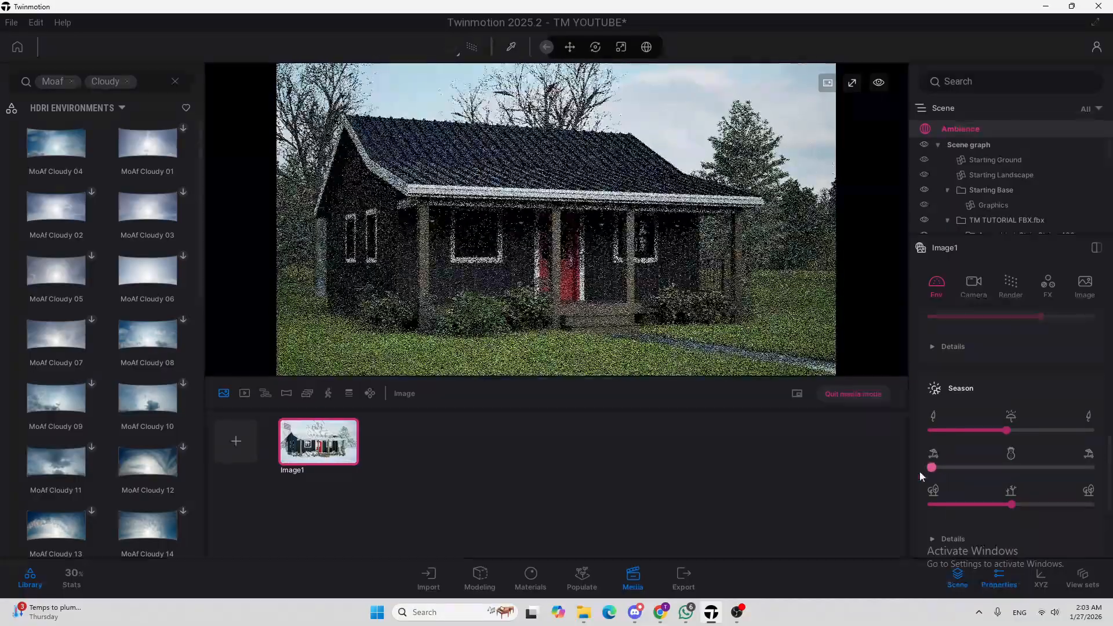
Lower the season's wetness to a slight level, try red autumn foliage and bring the trees back to mostly green leaves
left_click(955, 429)
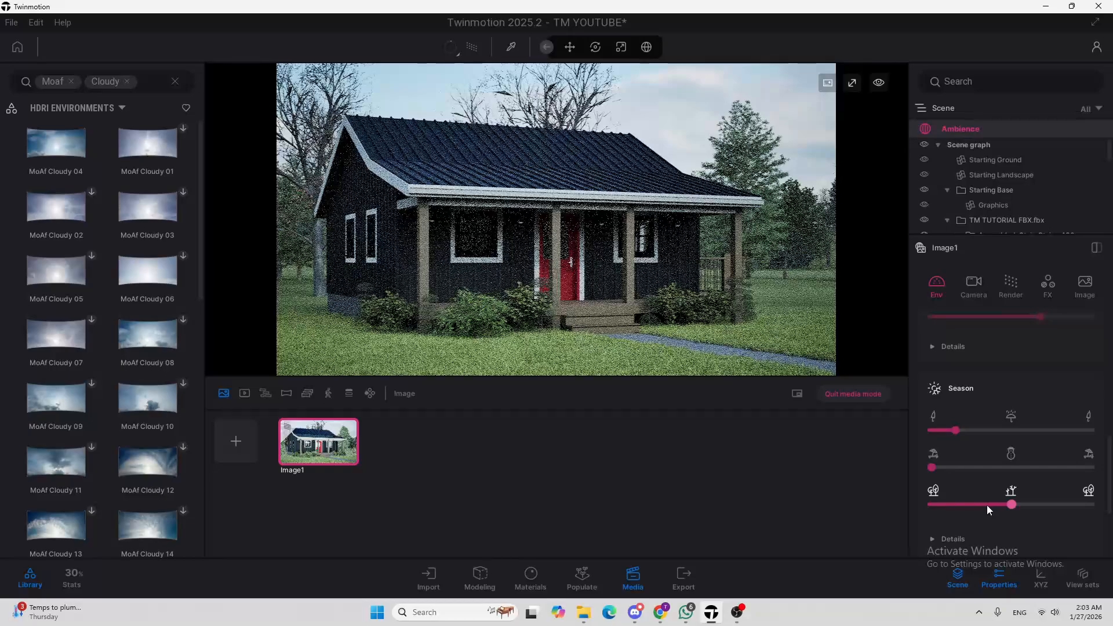
left_click(986, 505)
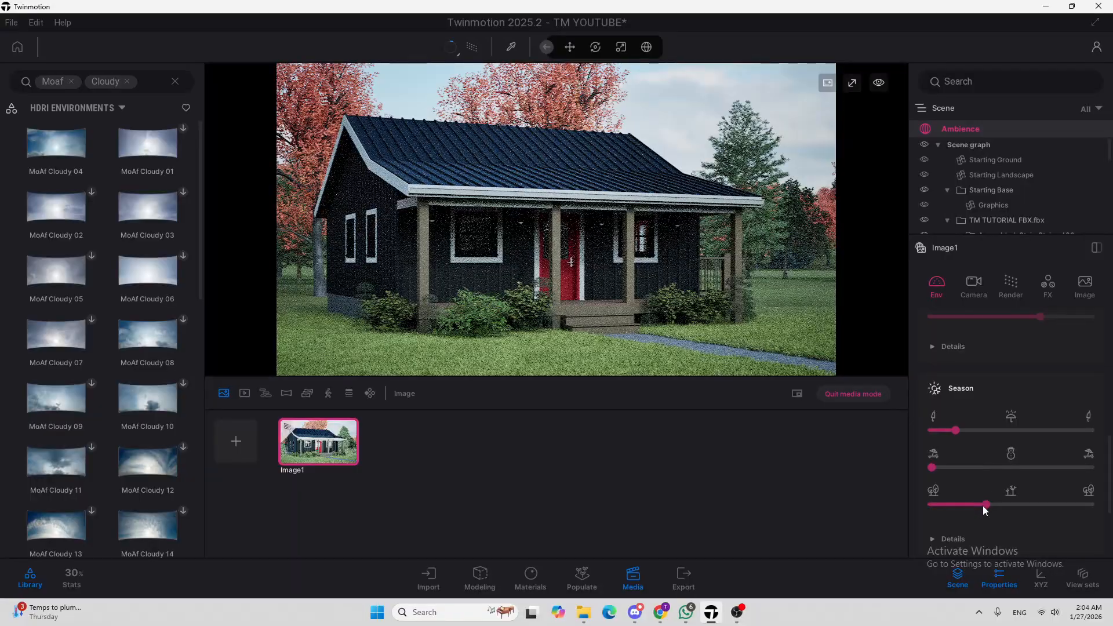
left_click_drag(984, 505, 952, 504)
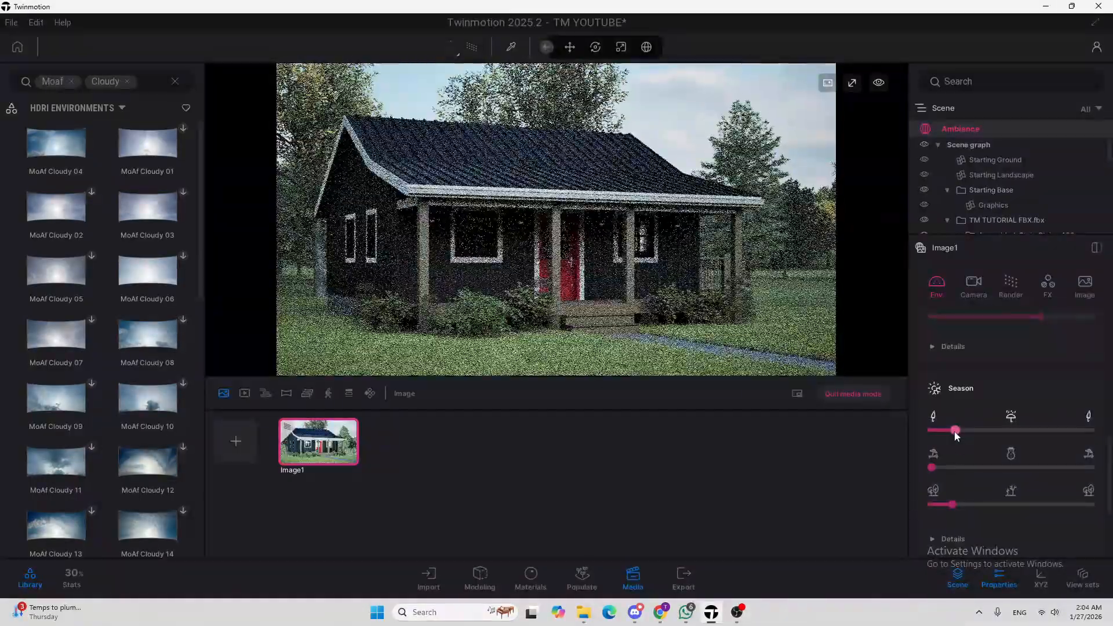
Reset Image1's season to fully green summer foliage and completely dry weather at the lowest end of both settings
left_click_drag(952, 504, 929, 508)
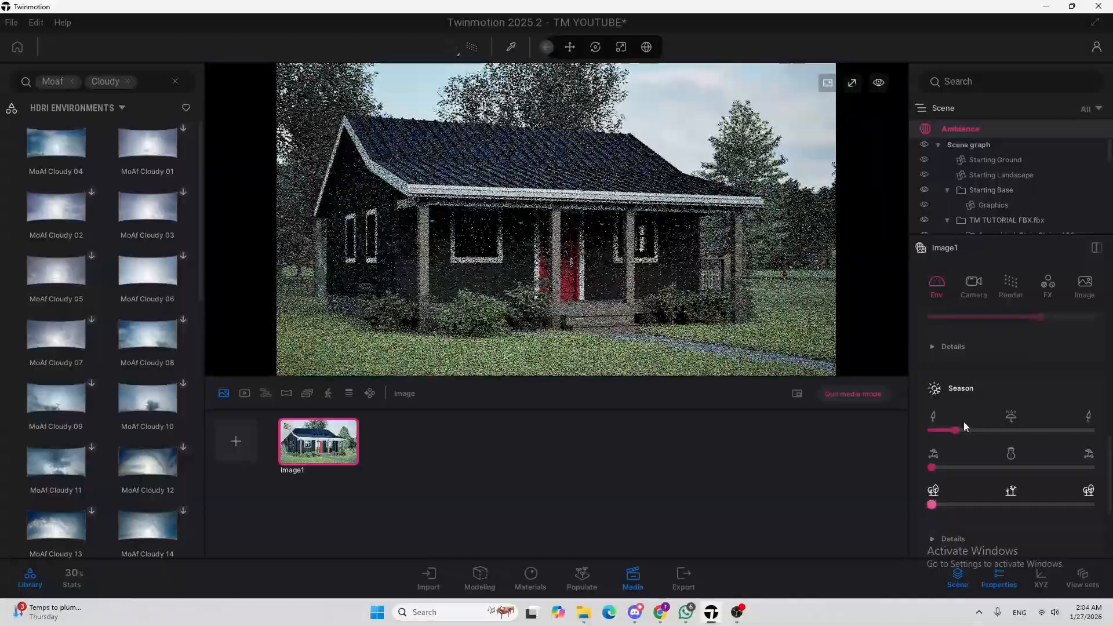
left_click_drag(956, 430, 921, 431)
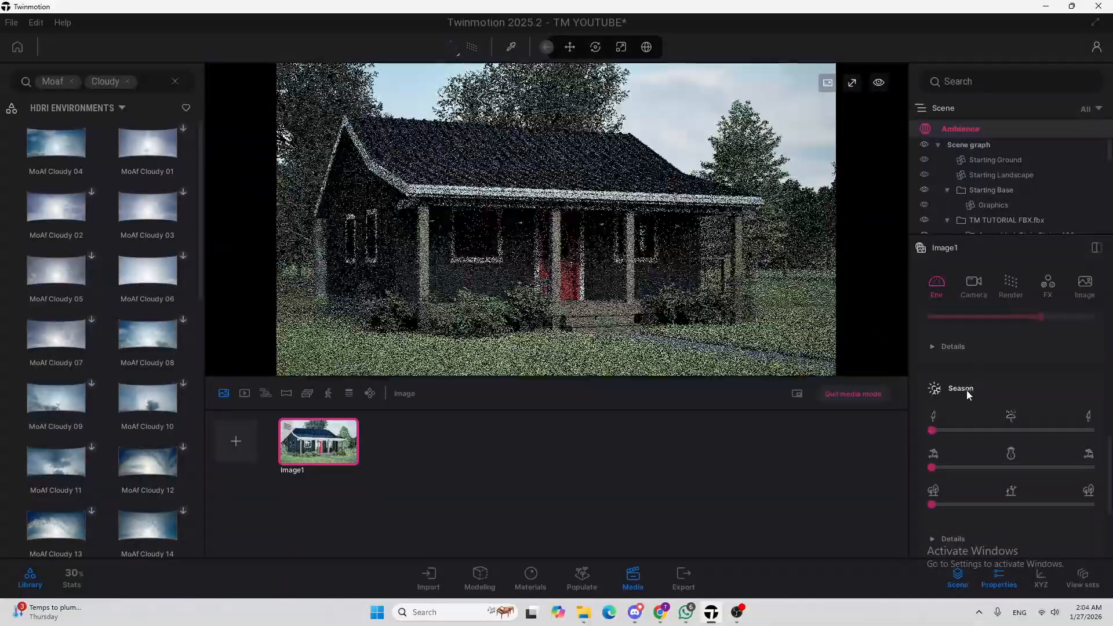
Expand the season details and examine the precipitation, surface effects, wetness, puddle and vegetation growth settings
scroll(997, 403, "down", 3)
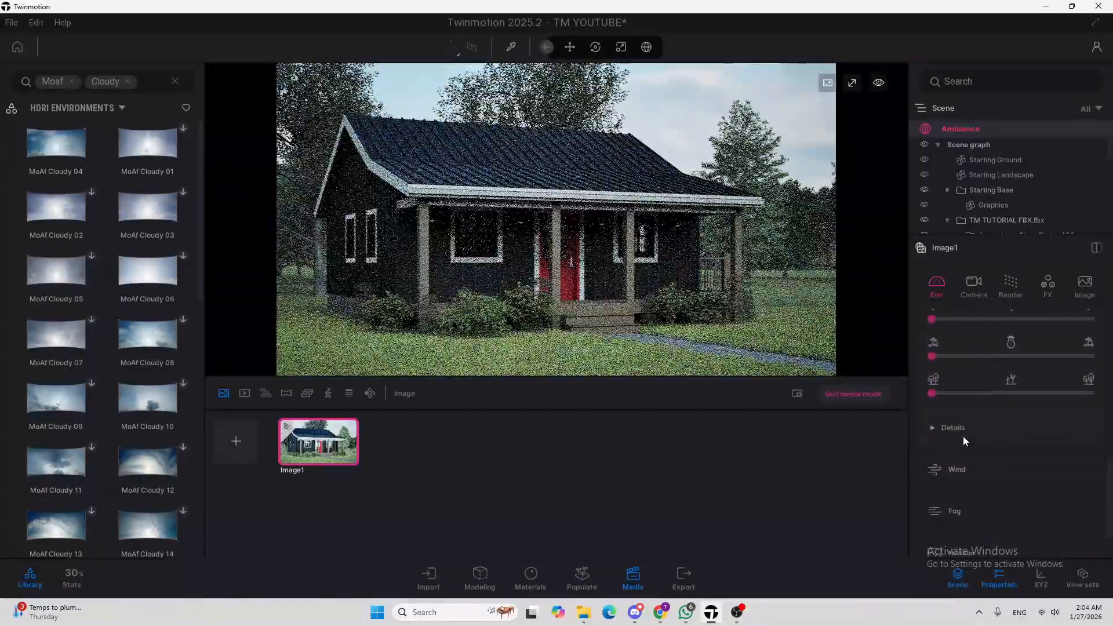
left_click(956, 446)
scroll(958, 367, "down", 2)
scroll(959, 367, "down", 3)
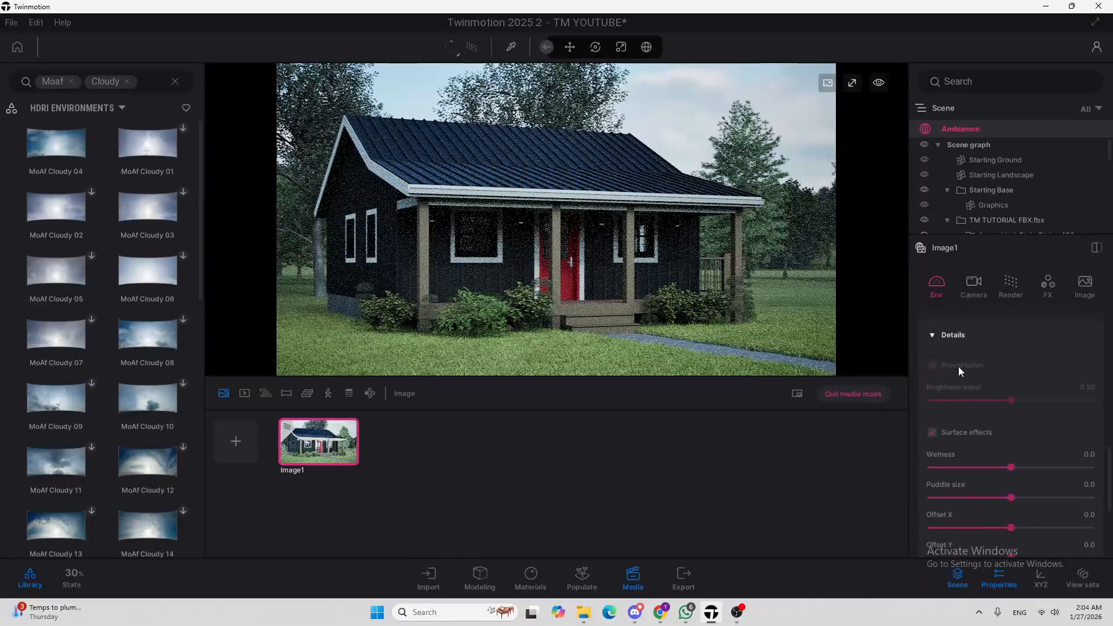
scroll(989, 404, "up", 4)
scroll(989, 404, "down", 2)
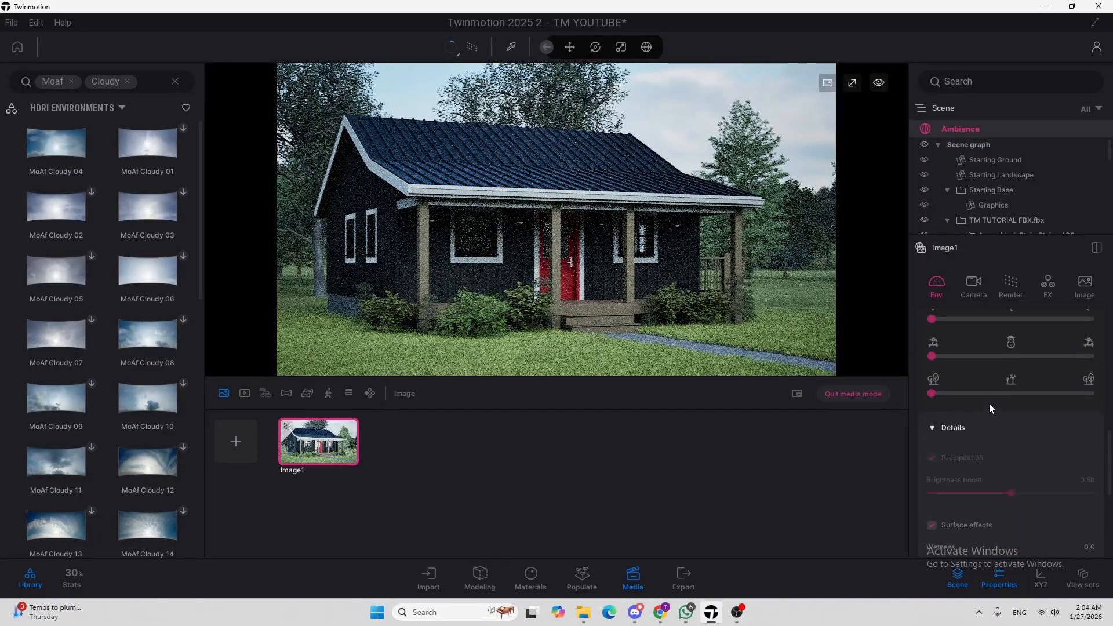
scroll(993, 398, "down", 3)
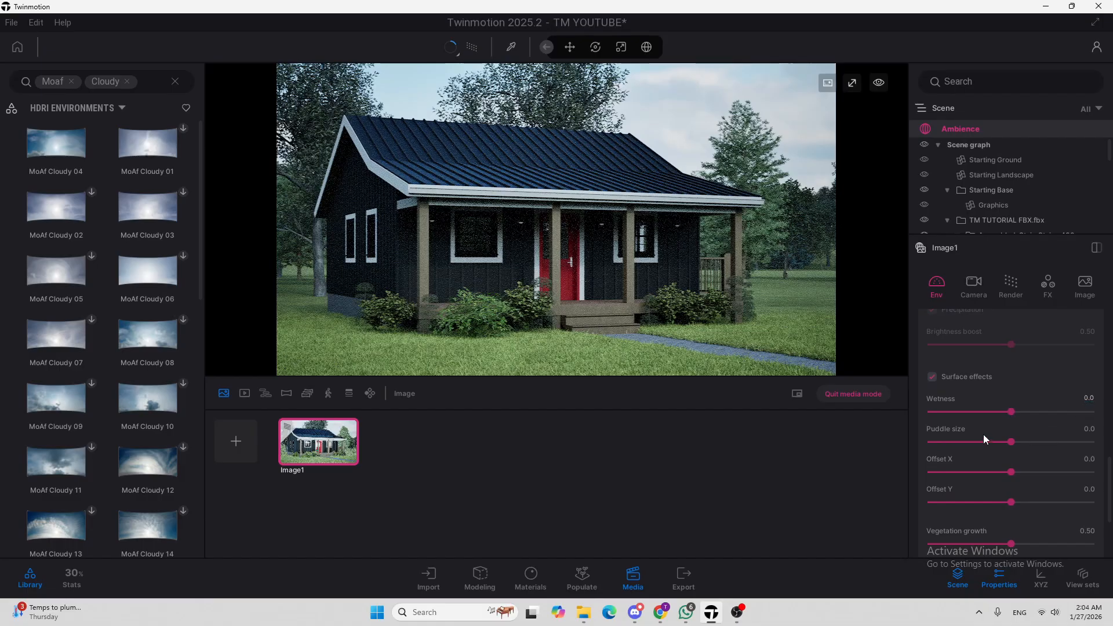
scroll(986, 397, "down", 4)
scroll(1008, 385, "down", 5)
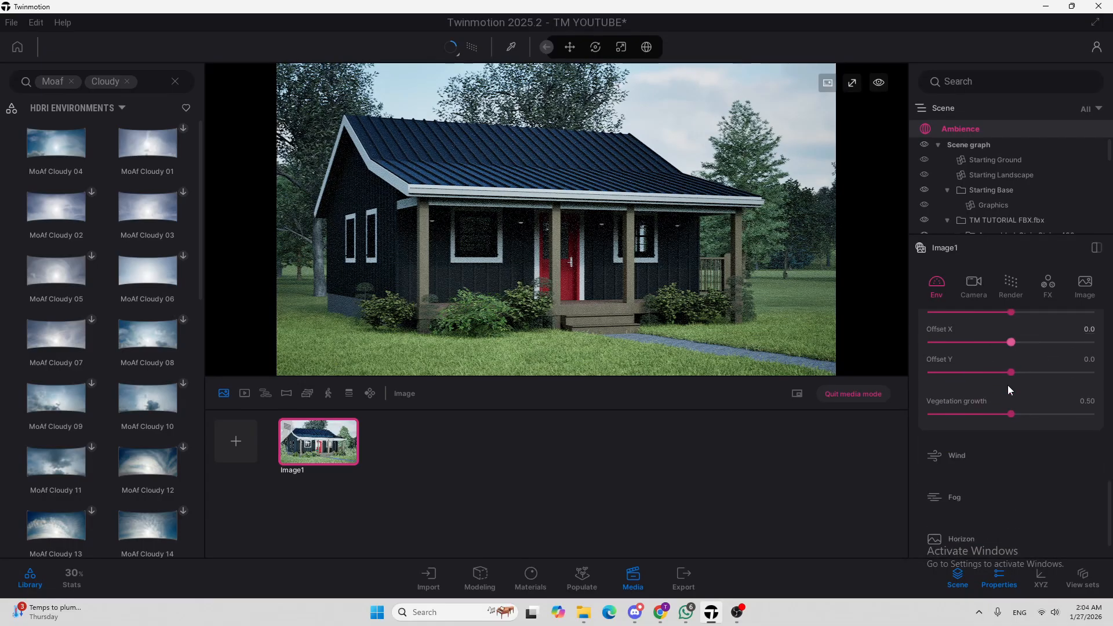
scroll(1003, 388, "down", 1)
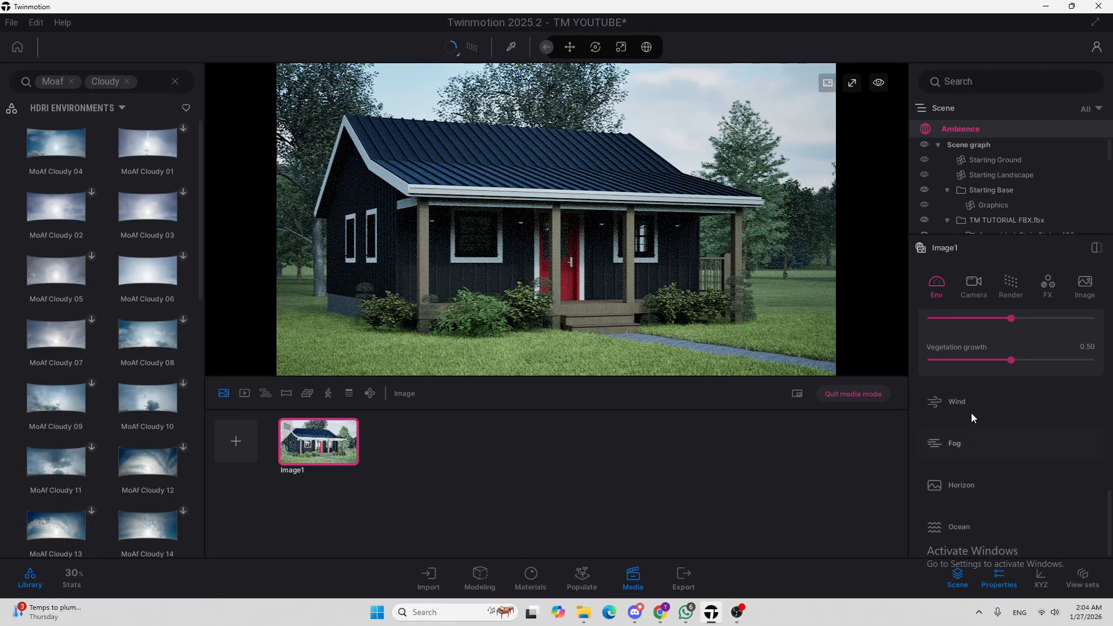
scroll(1001, 465, "up", 9)
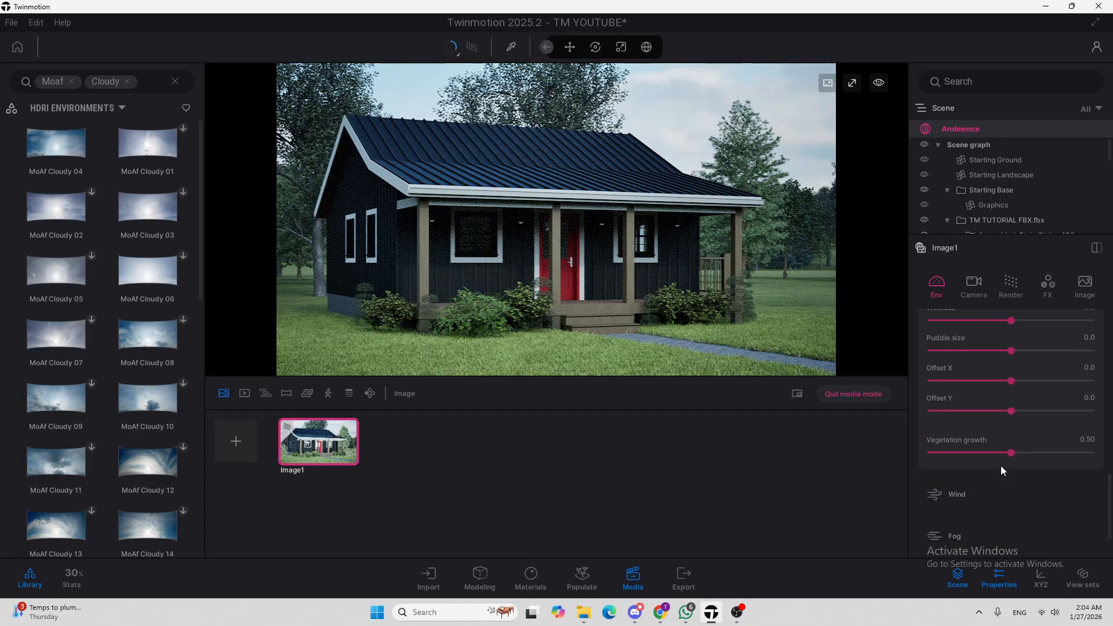
scroll(1000, 465, "up", 2)
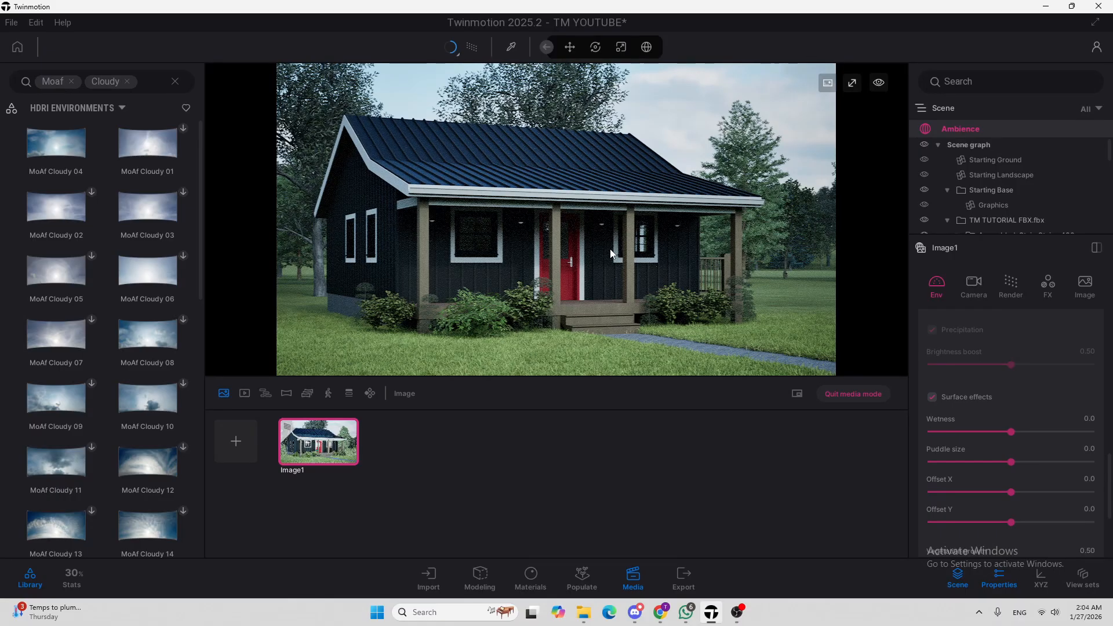
scroll(1009, 424, "up", 10)
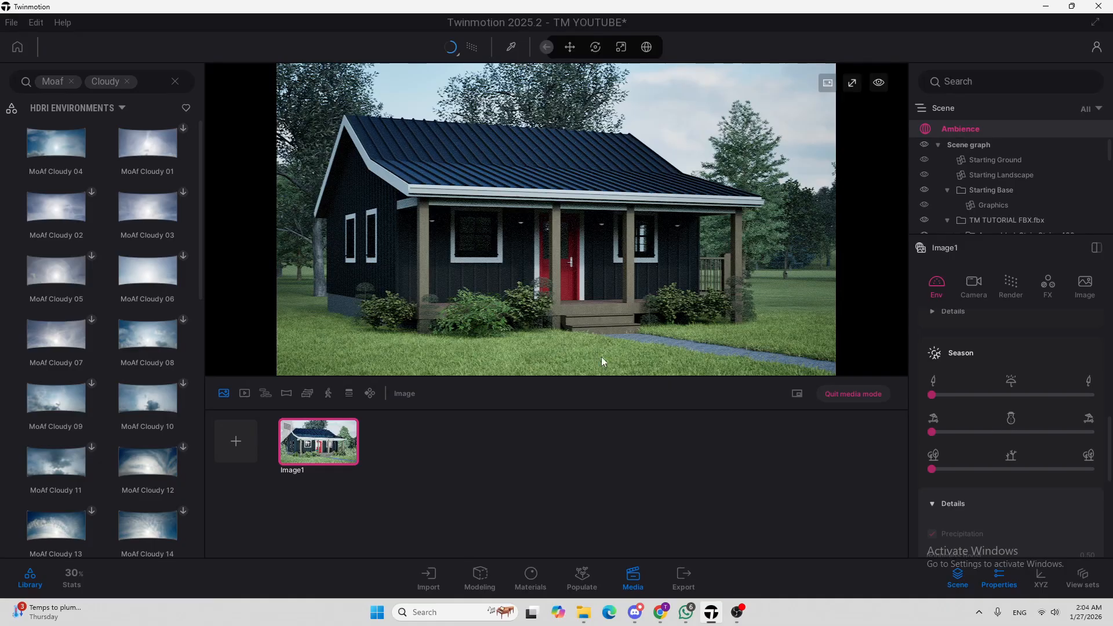
Switch to File Explorer, open the finished render Image1 from the RENDERS folder and inspect the porch lighting enlarged
left_click(583, 612)
left_click(207, 104)
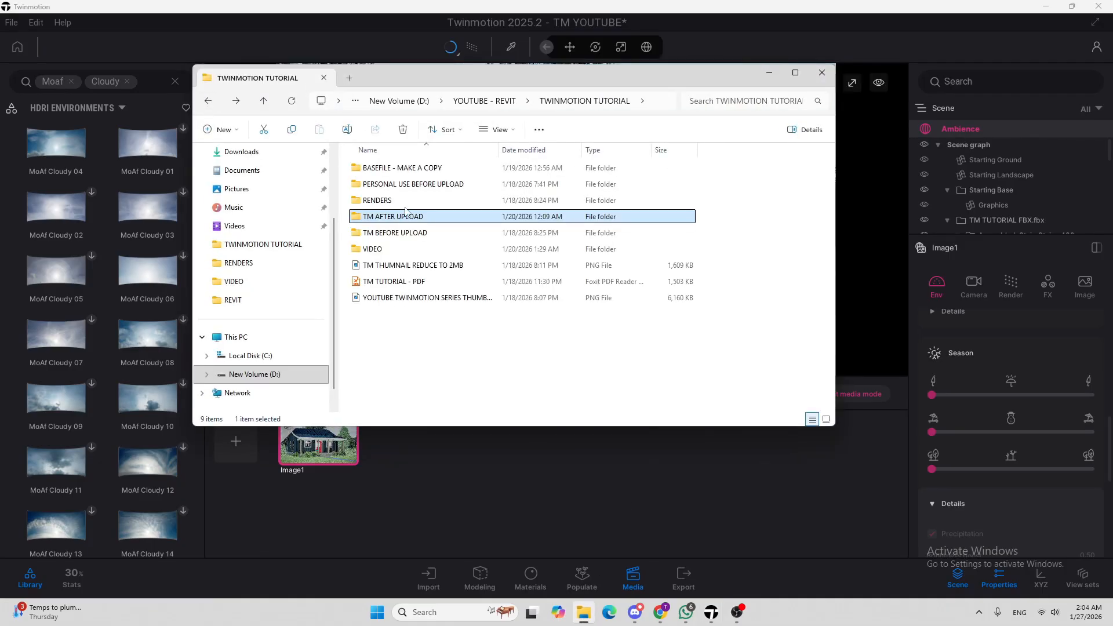
double_click(390, 201)
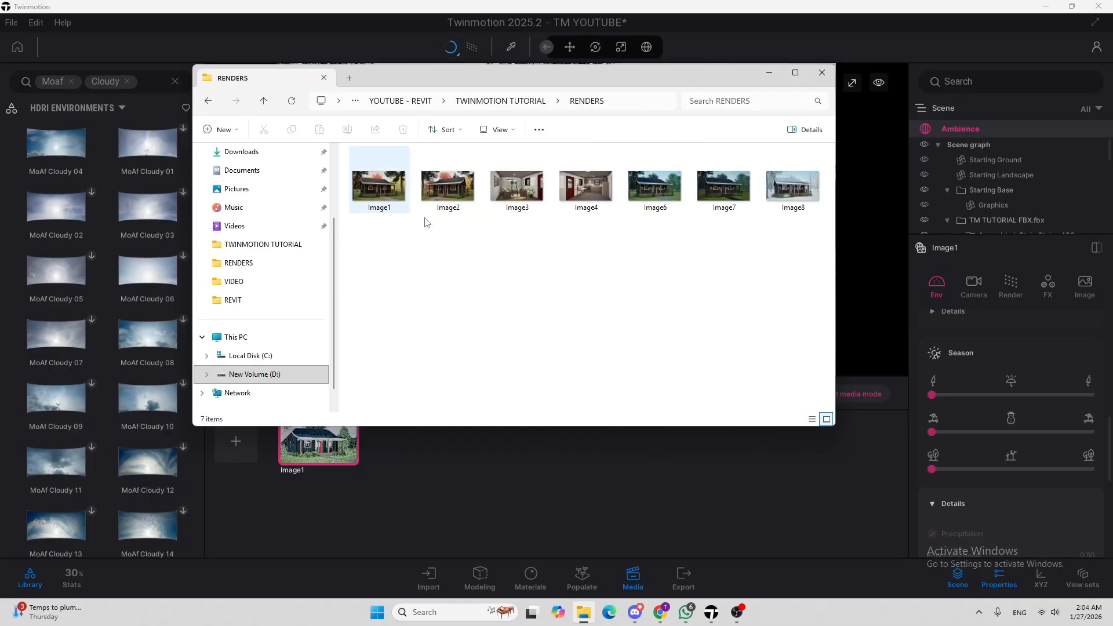
double_click(380, 175)
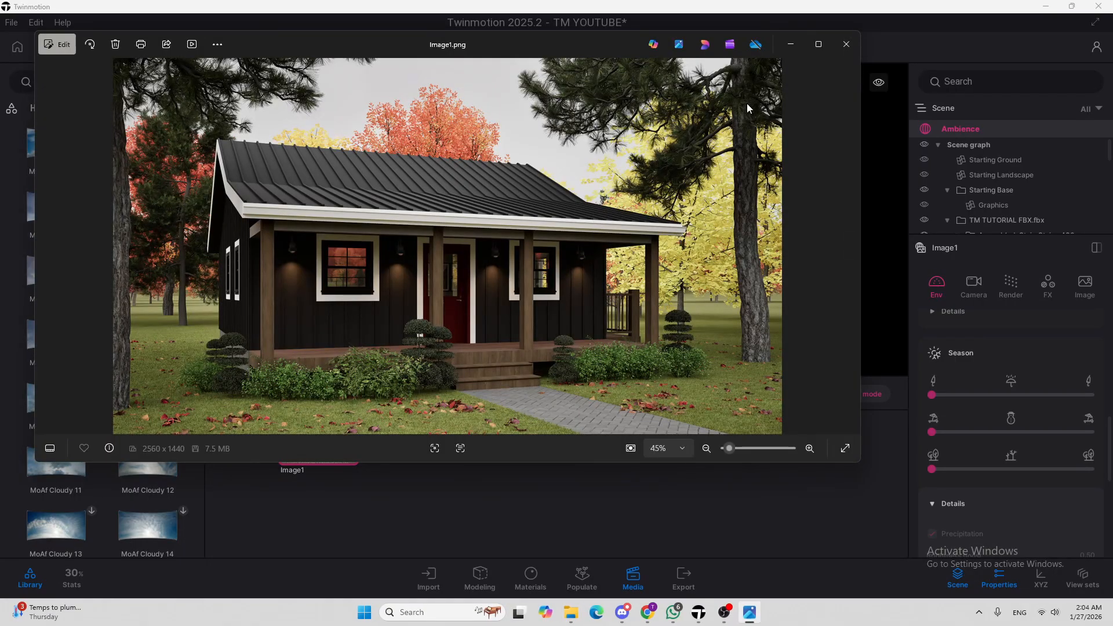
left_click(818, 44)
scroll(270, 345, "up", 4)
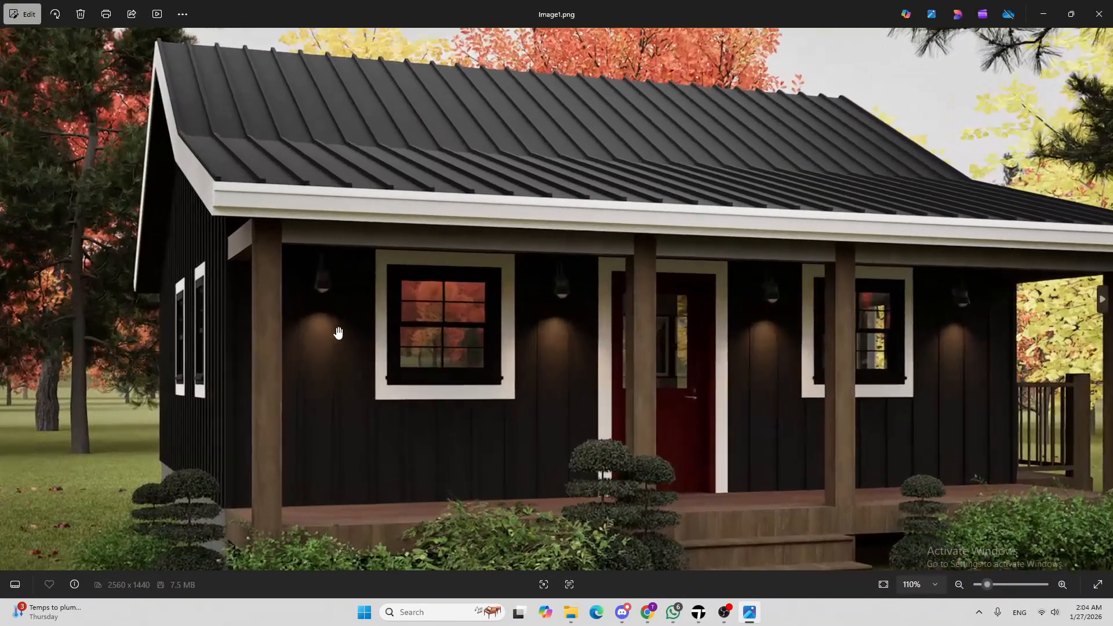
scroll(350, 278, "down", 4)
scroll(378, 240, "down", 2)
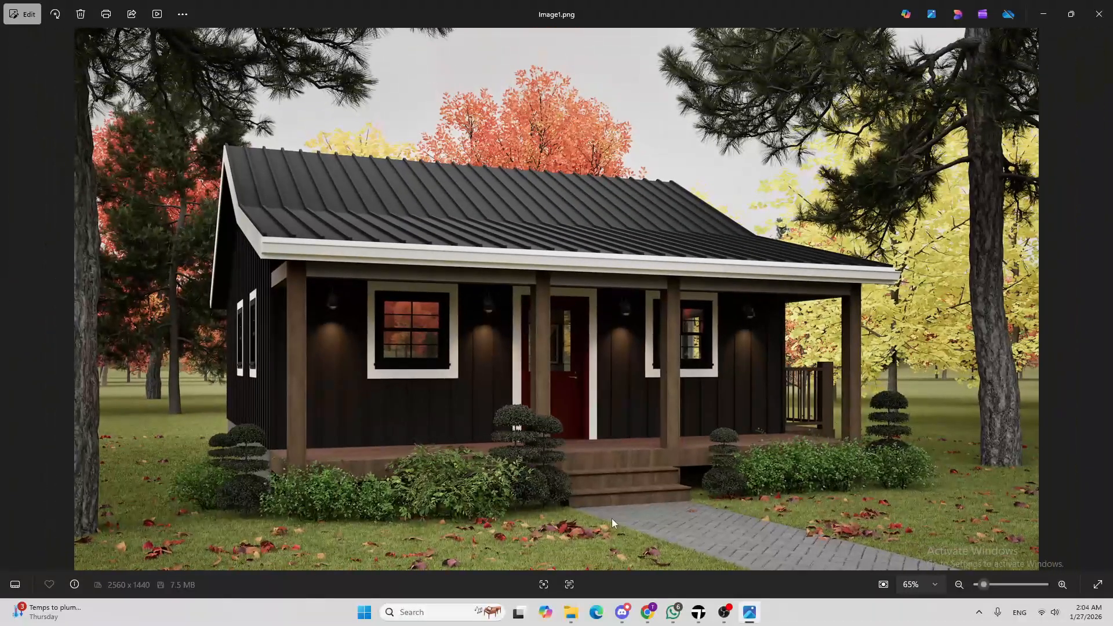
Browse to the Image2 render, examine the glow of its wall lamps up close and return to Twinmotion
key("Right")
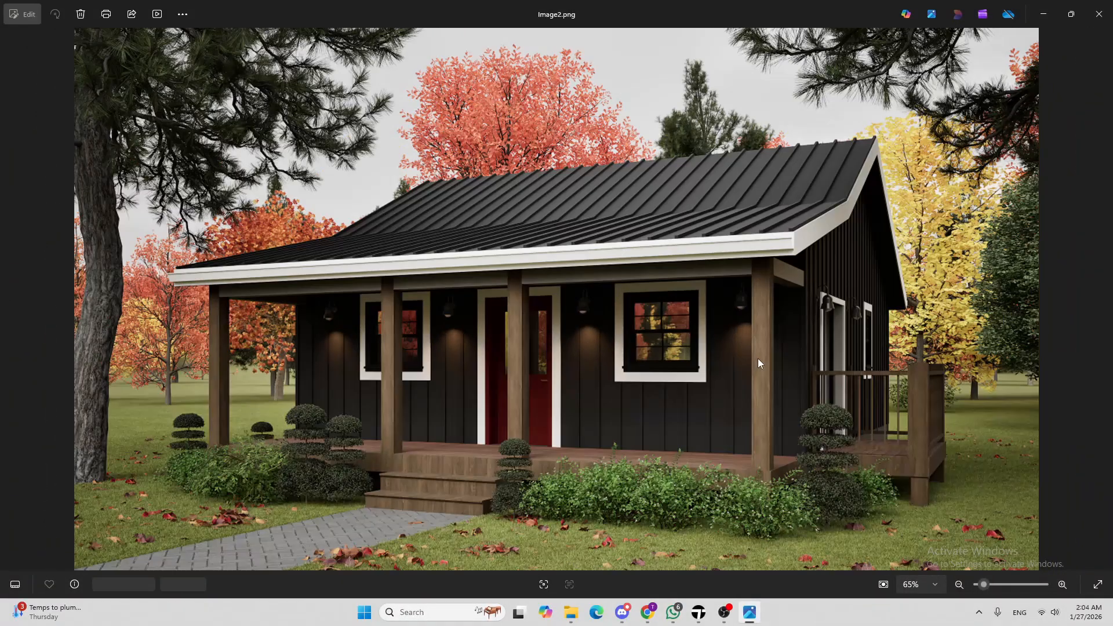
key("Right")
key("Left")
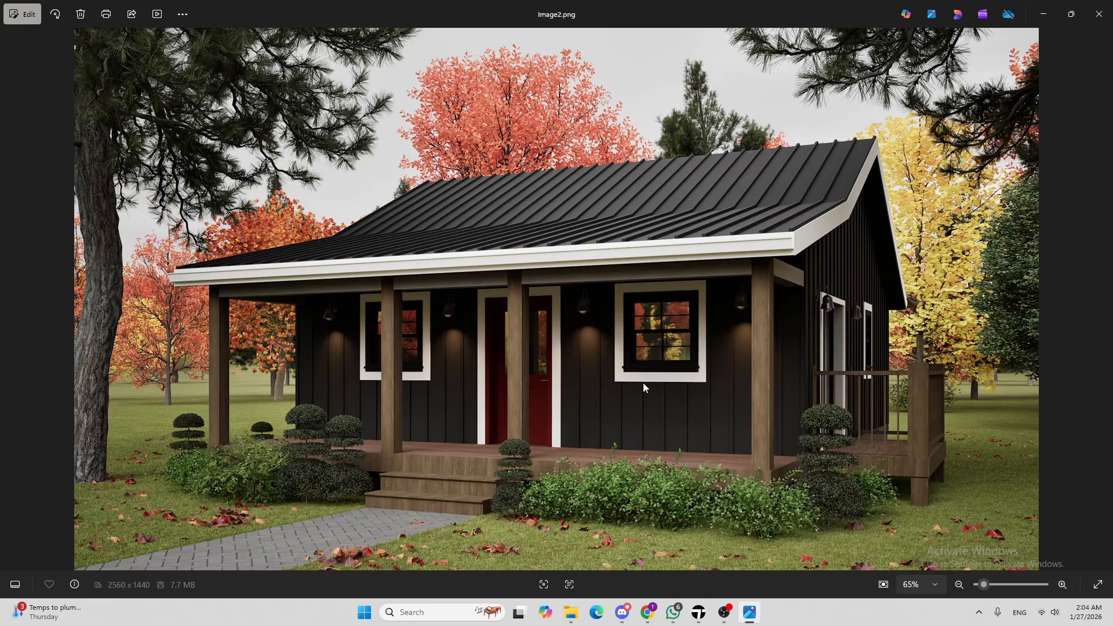
scroll(753, 326, "up", 5)
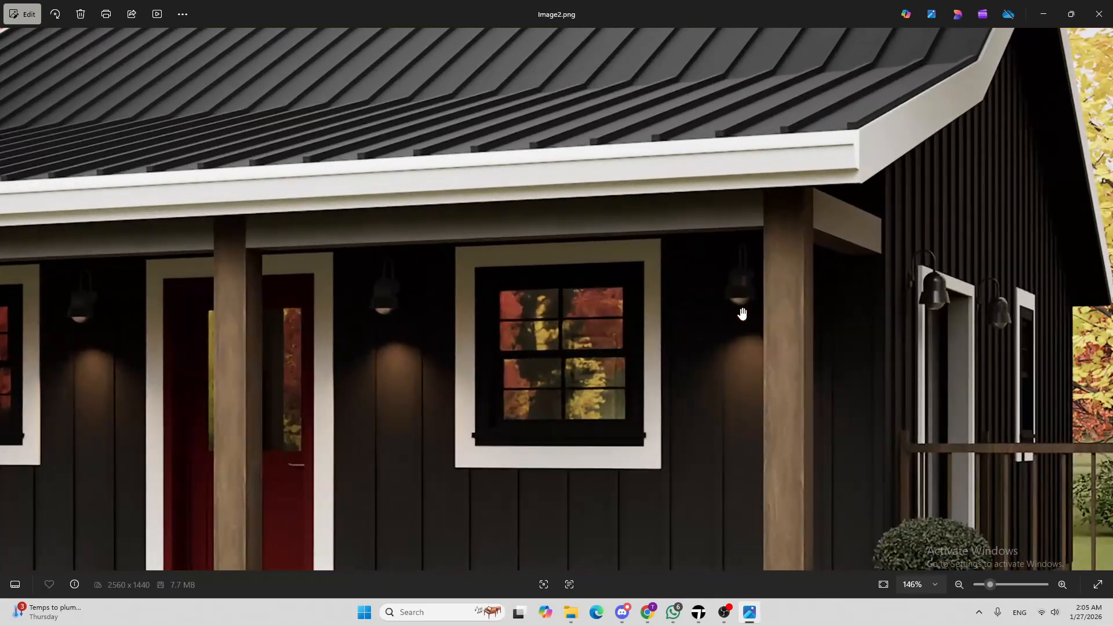
scroll(881, 324, "down", 4)
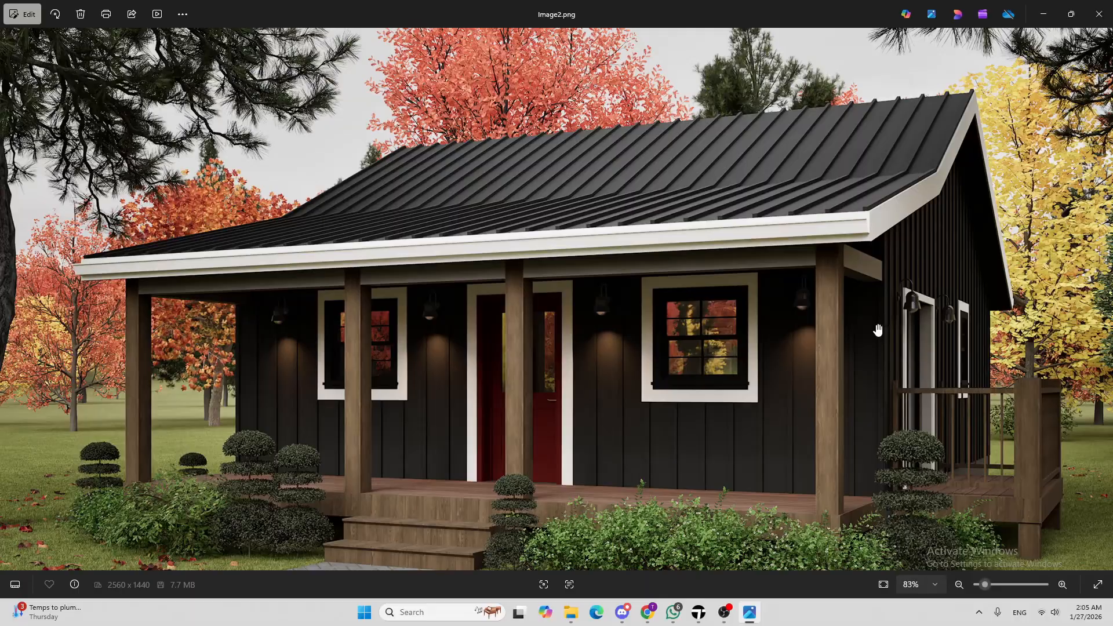
scroll(436, 313, "down", 2)
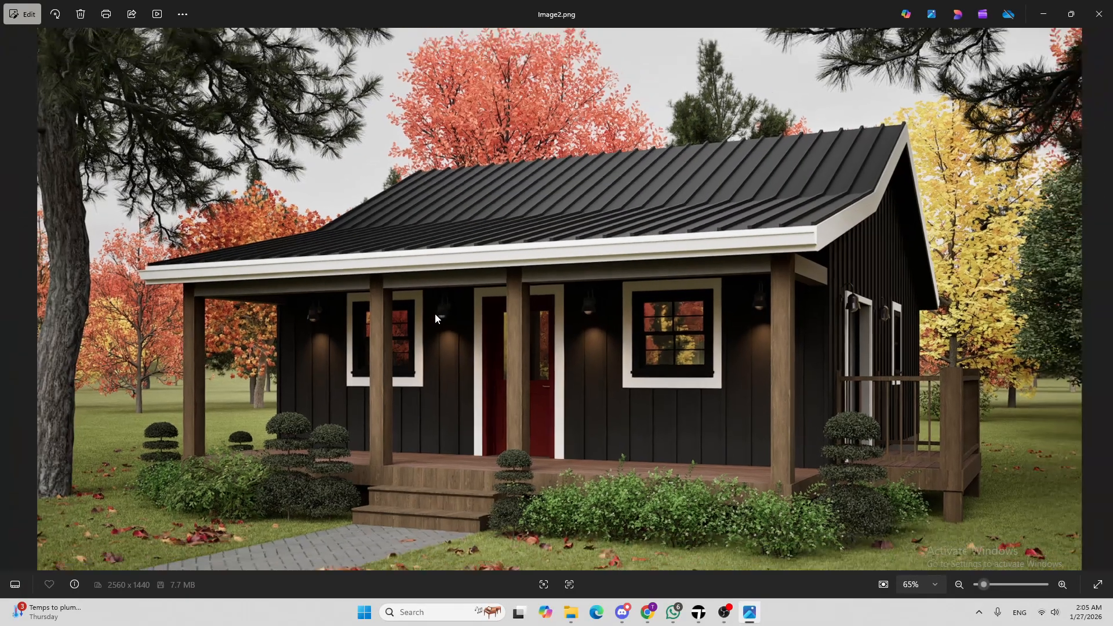
key("Escape")
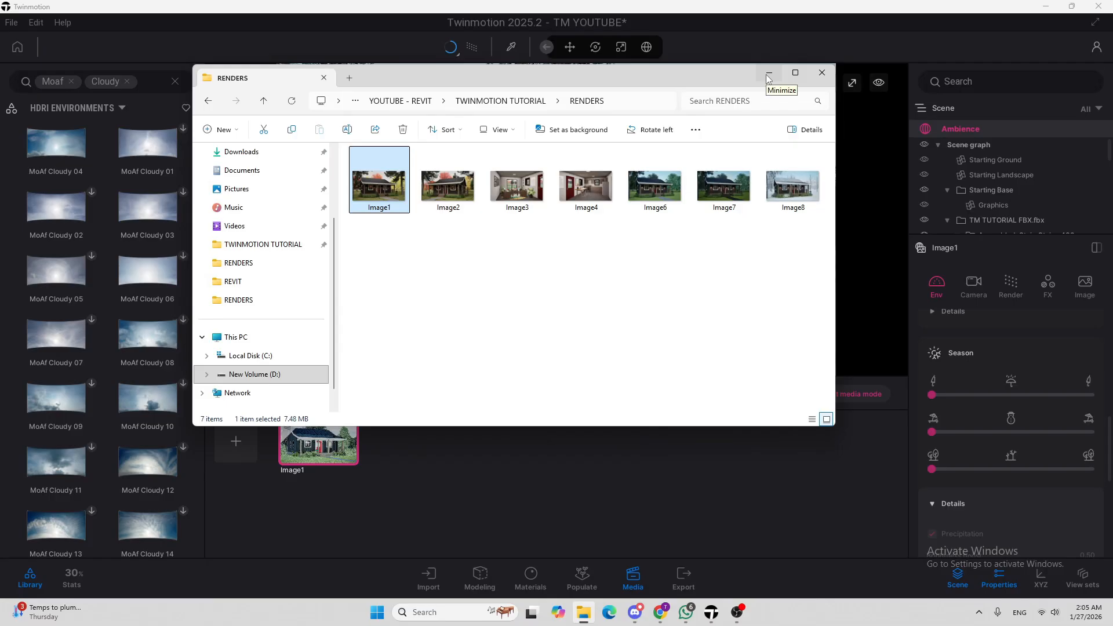
left_click(768, 73)
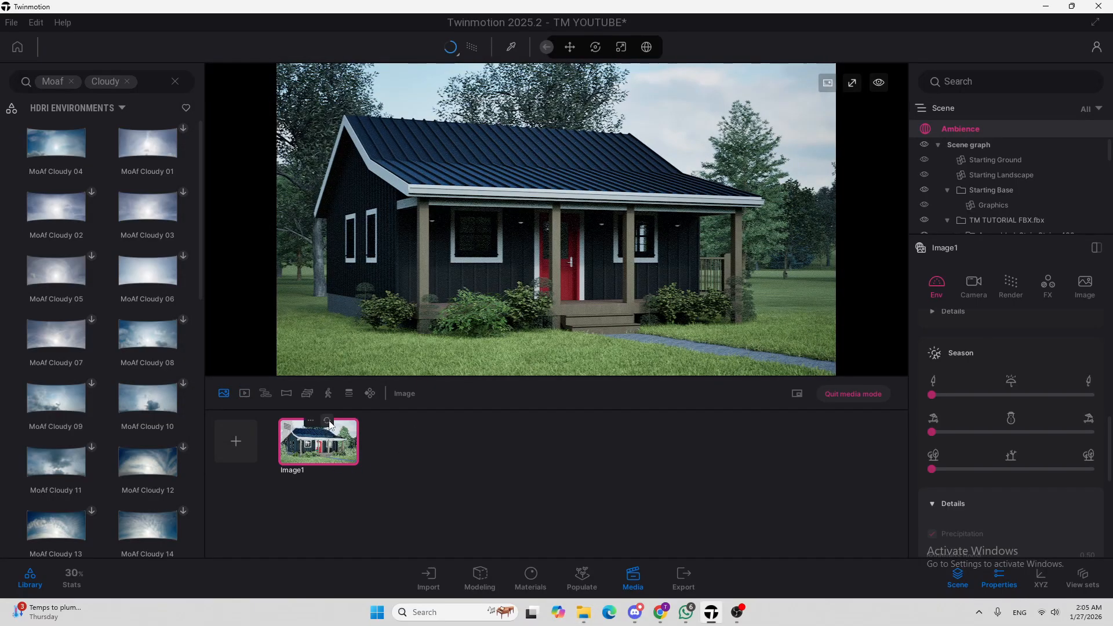
Refresh Image1 with the current view and settings, and quit media mode
left_click(329, 423)
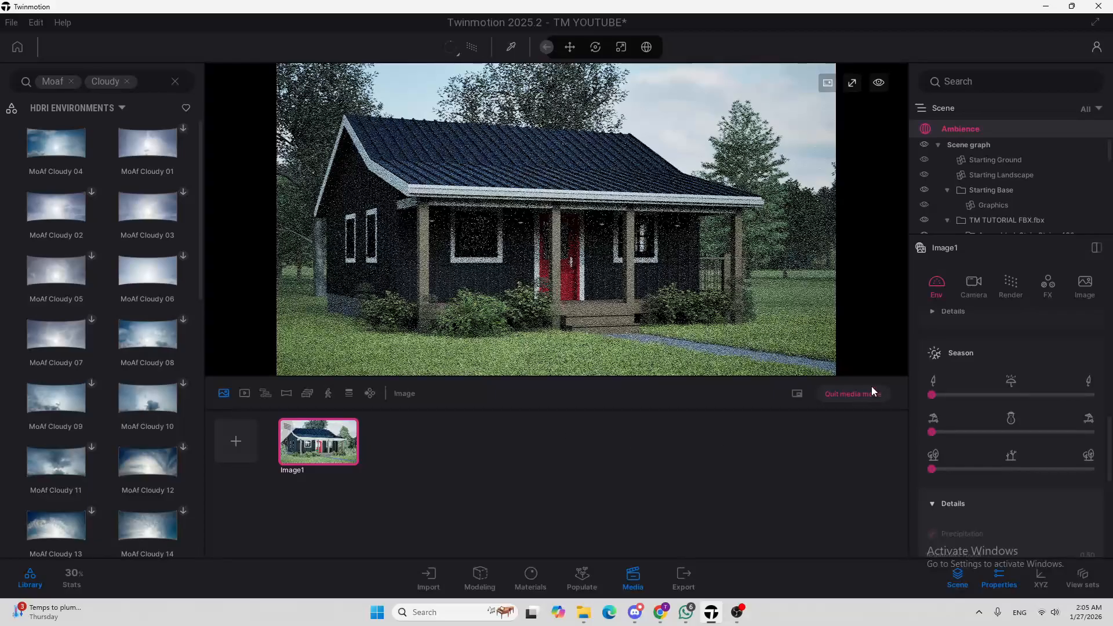
left_click(865, 396)
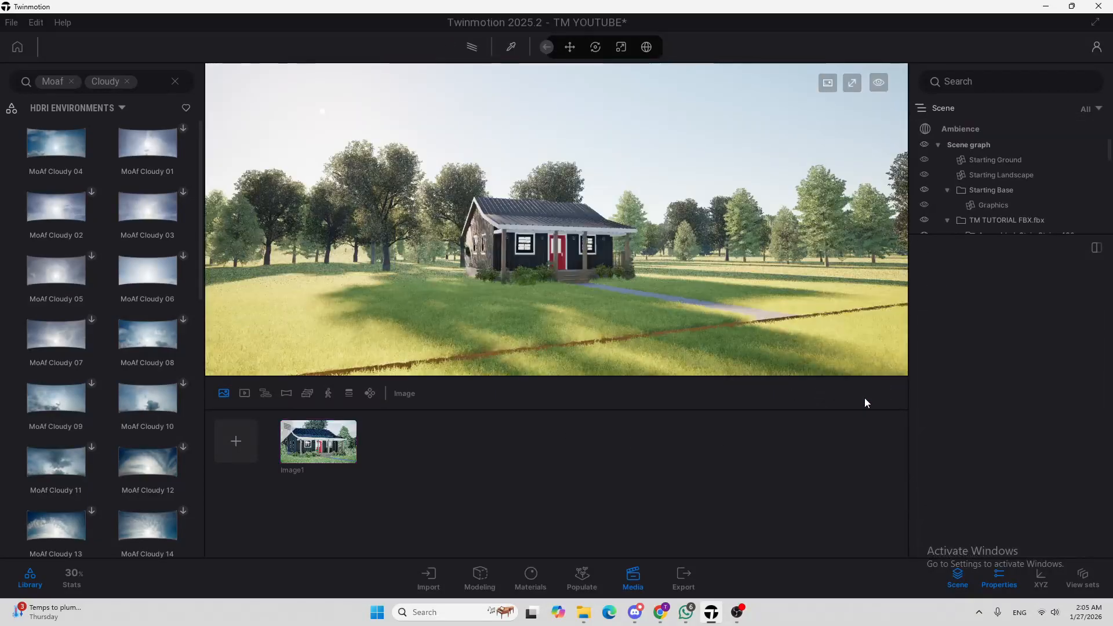
Place a Spot light from the library's Lights category beneath the porch wall lamp beside the front window, away from the door
key("w")
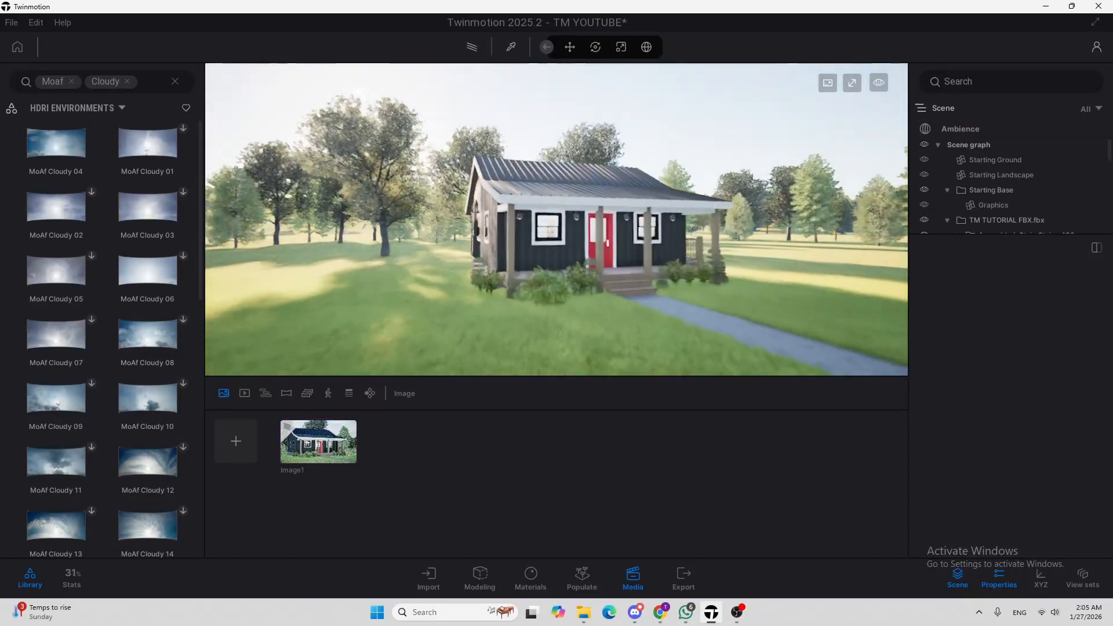
key("w")
right_click_drag(551, 251, 534, 228)
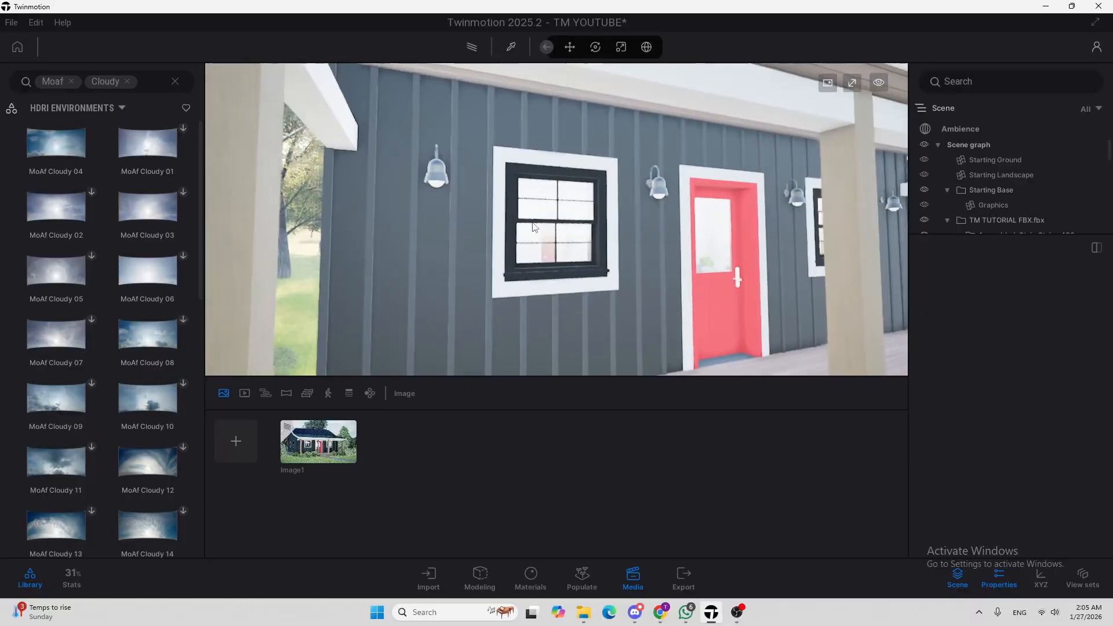
left_click(175, 82)
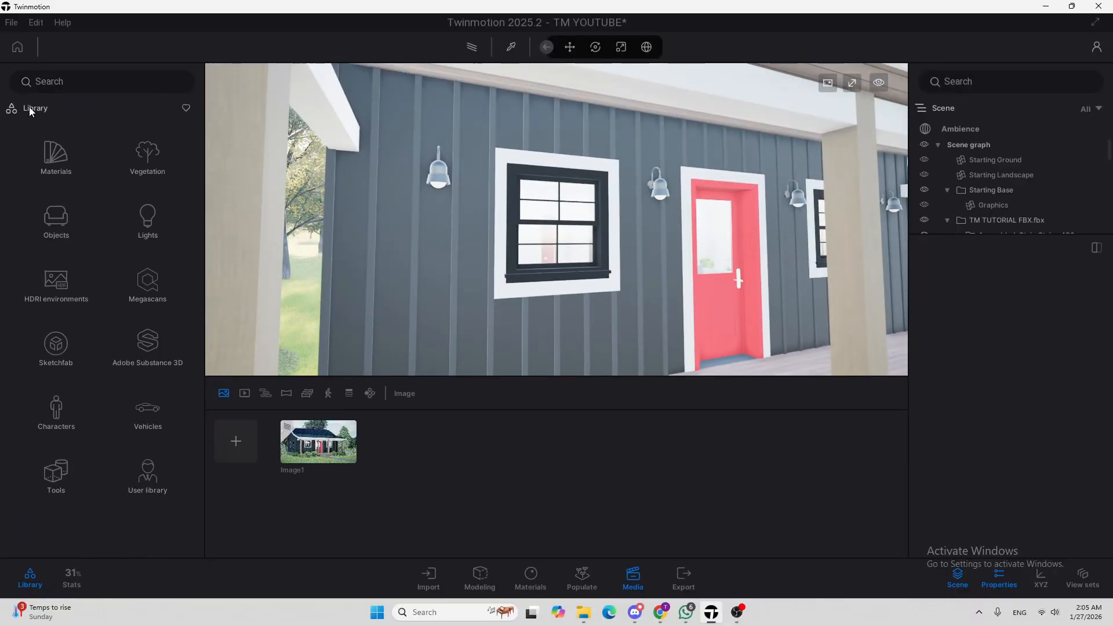
left_click(163, 217)
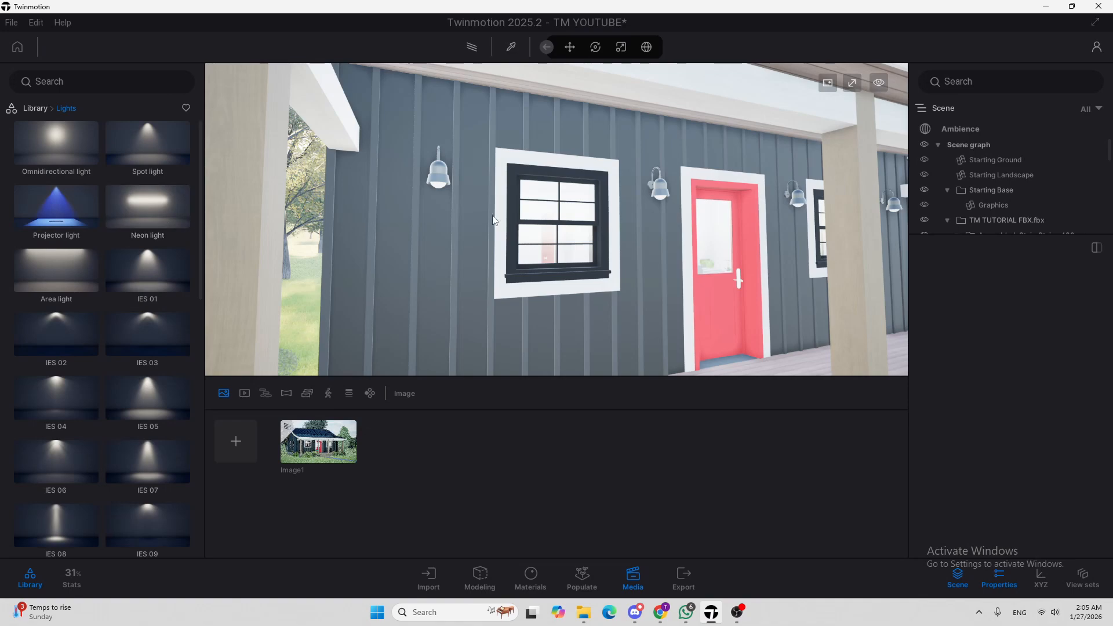
right_click_drag(495, 220, 461, 209)
scroll(116, 362, "down", 3)
scroll(118, 366, "up", 3)
key("w")
key("a")
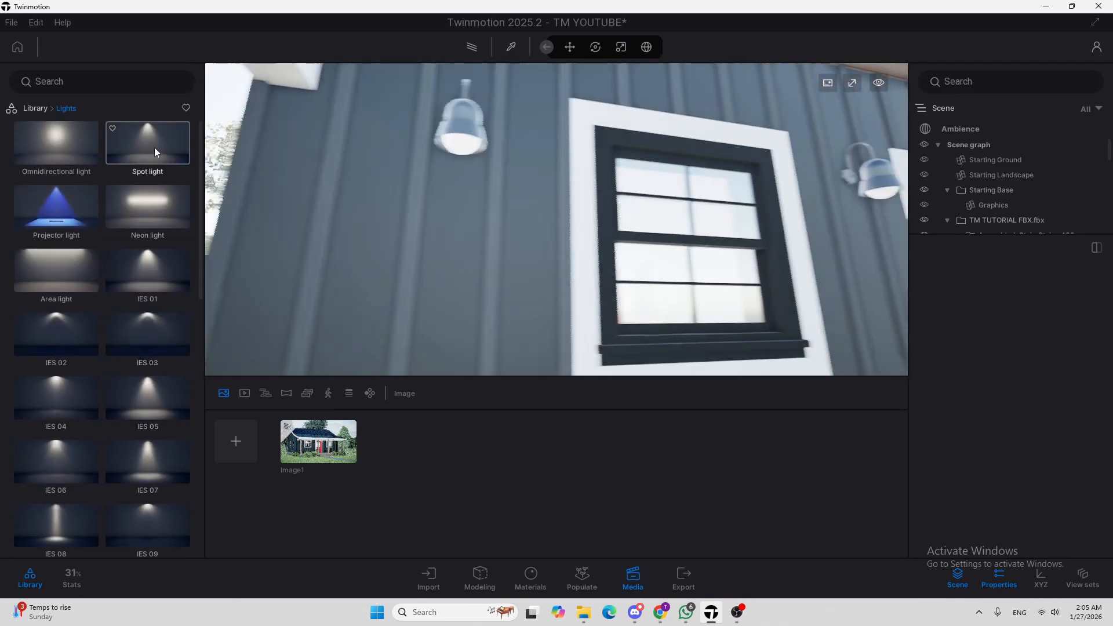
left_click_drag(153, 146, 497, 156)
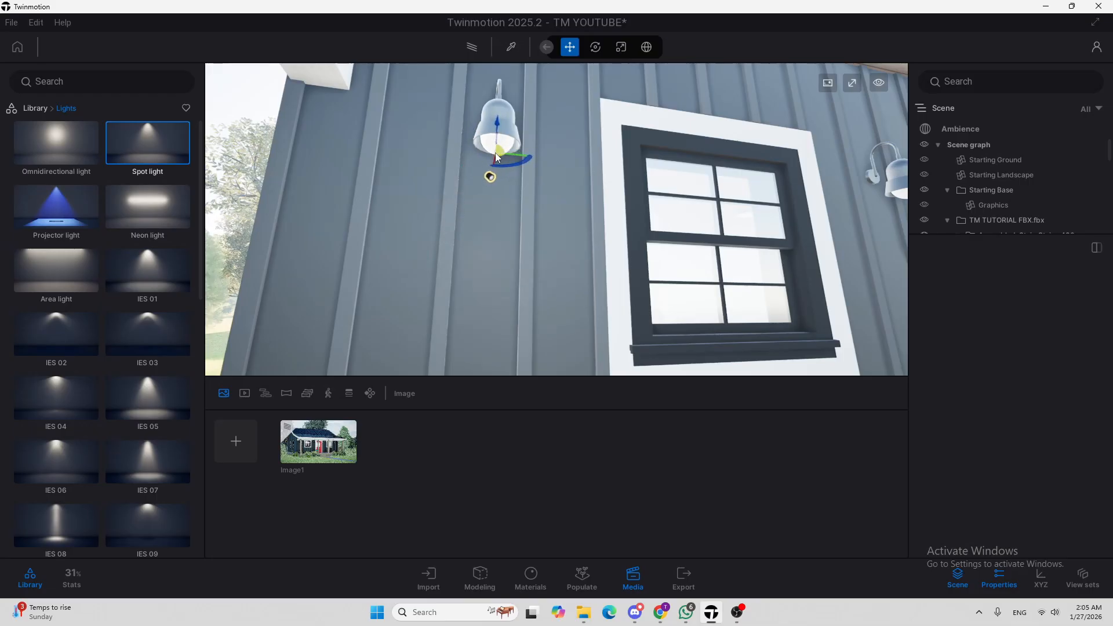
left_click_drag(496, 155, 691, 159)
Select the new spot light in the scene list and frame it beneath its porch wall lamp
scroll(465, 213, "down", 5)
right_click_drag(465, 213, 554, 169)
scroll(555, 170, "up", 4)
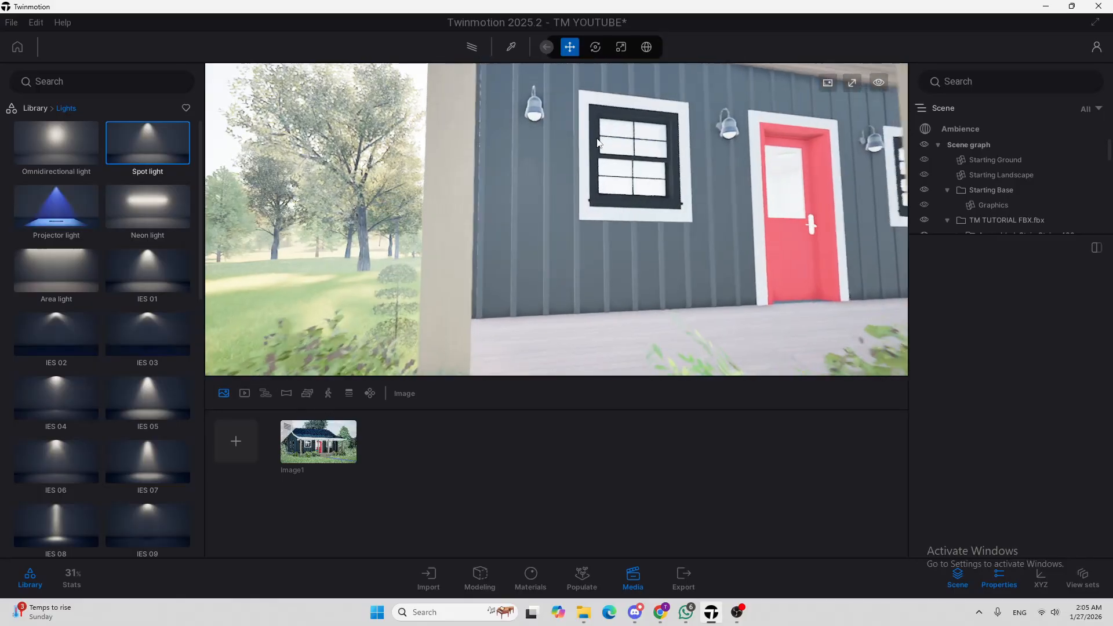
left_click_drag(1110, 154, 1110, 232)
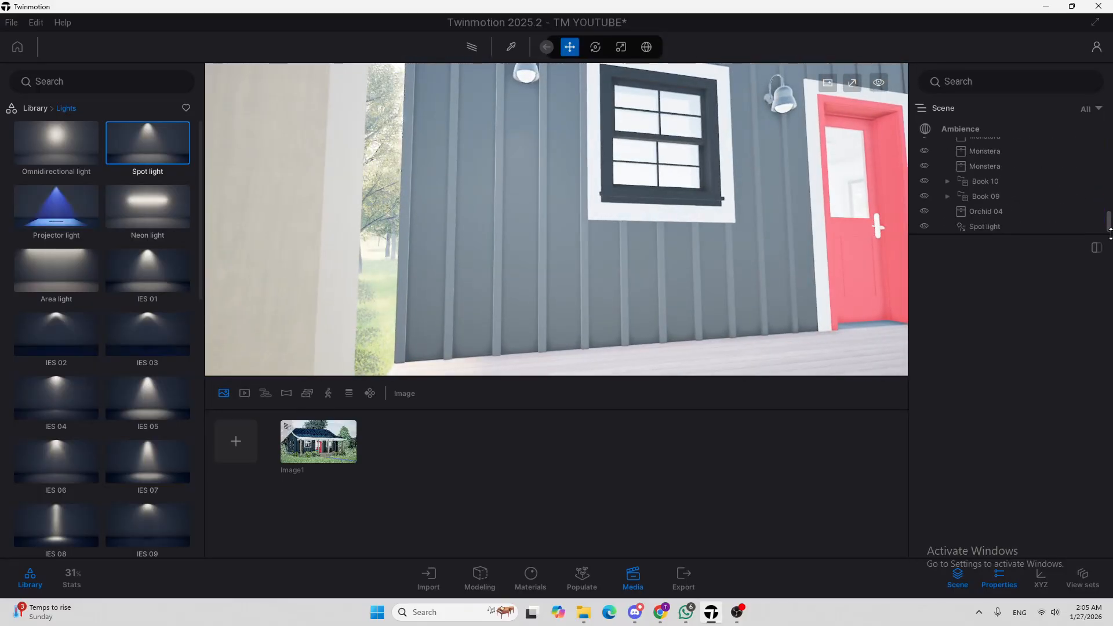
left_click(984, 227)
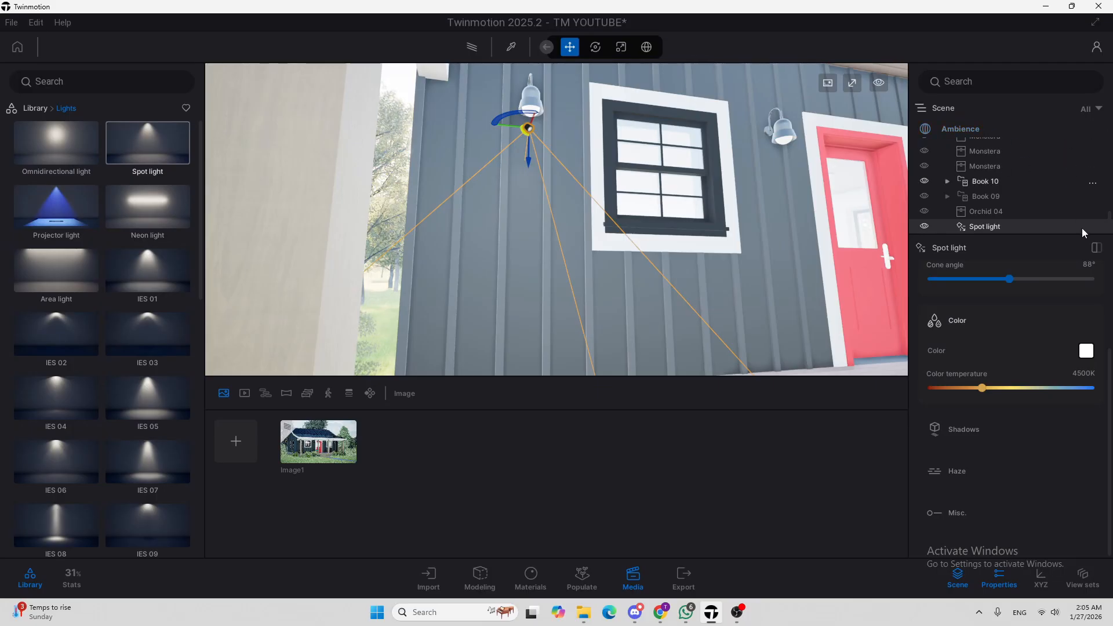
scroll(575, 199, "up", 3)
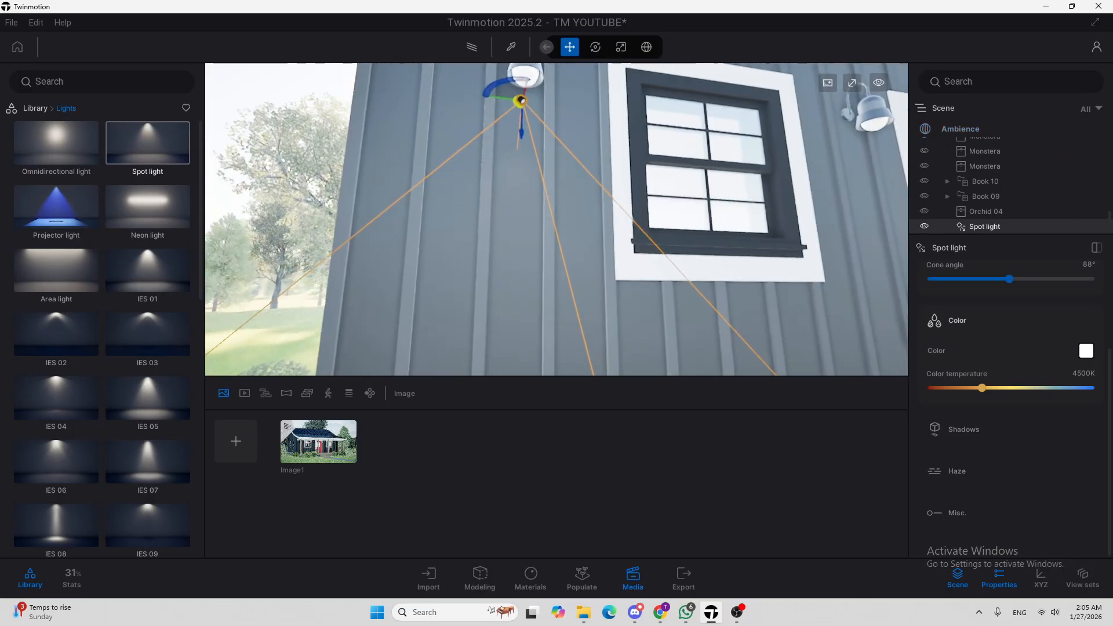
right_click_drag(575, 199, 579, 169)
Set the time of day to 06:19 so the spot light is seen in darkness
left_click(880, 83)
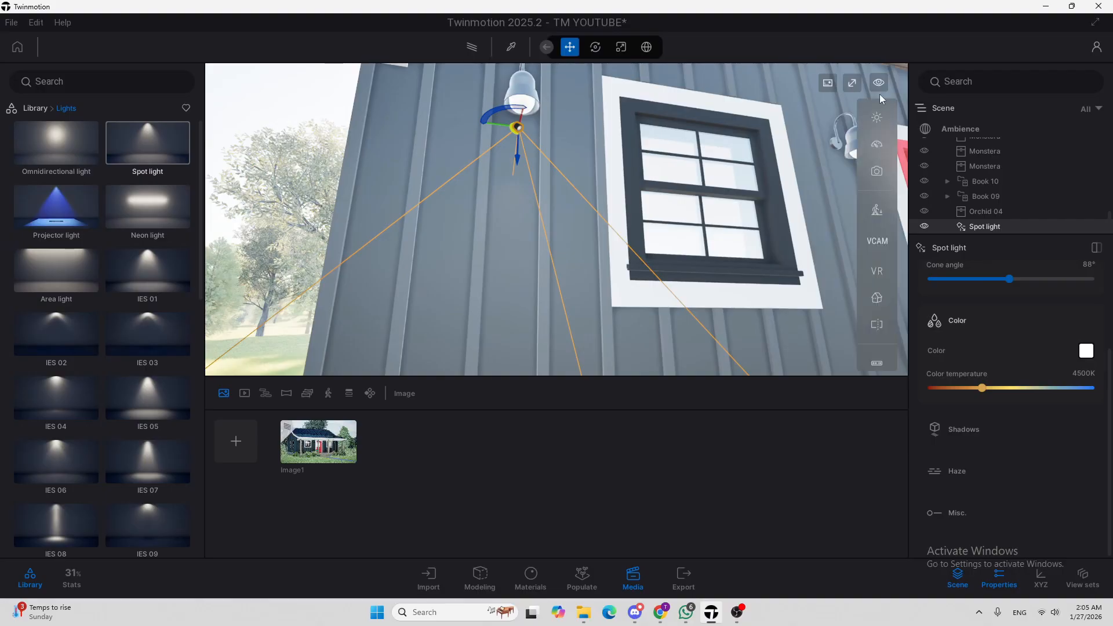
mouse_move(877, 121)
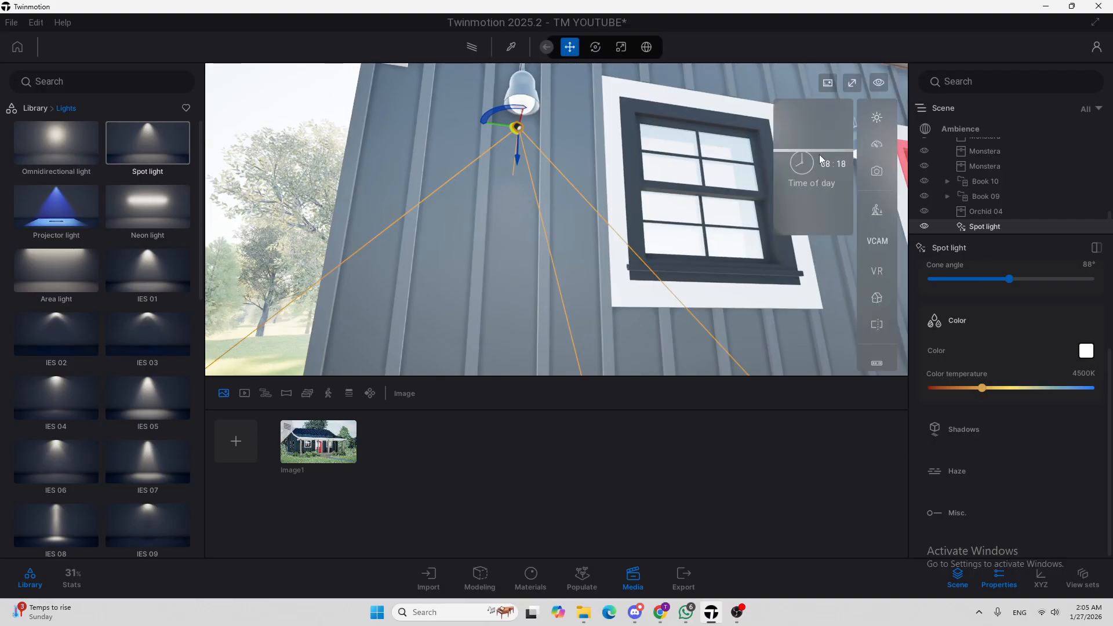
left_click_drag(820, 158, 816, 141)
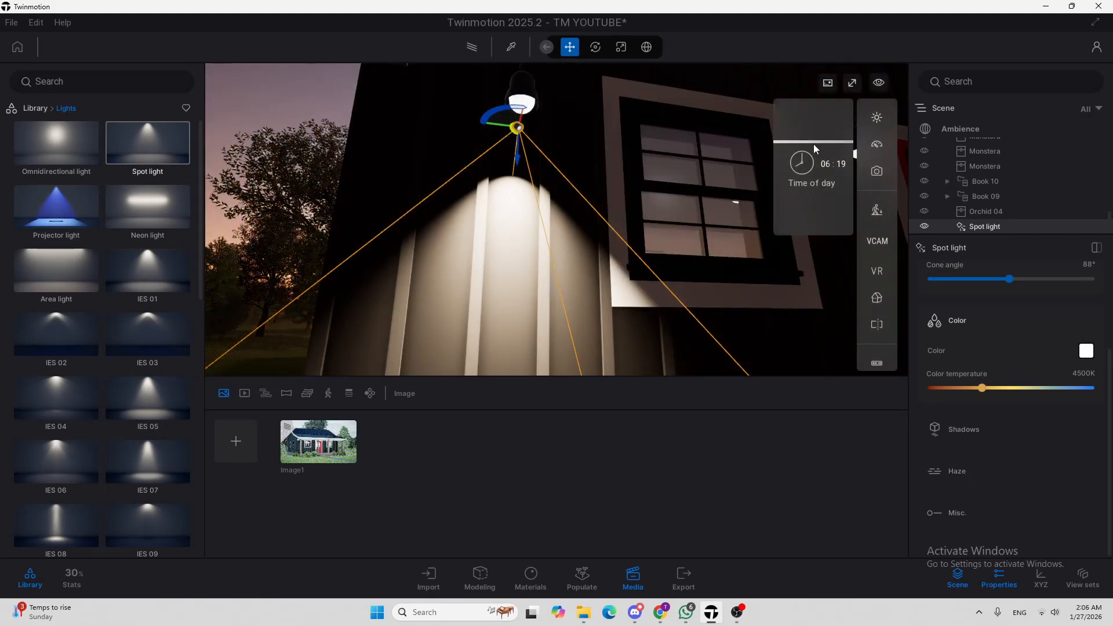
Reduce the spot light's intensity to 70 lm and further to 50 lm
key("s")
right_click_drag(696, 197, 696, 266)
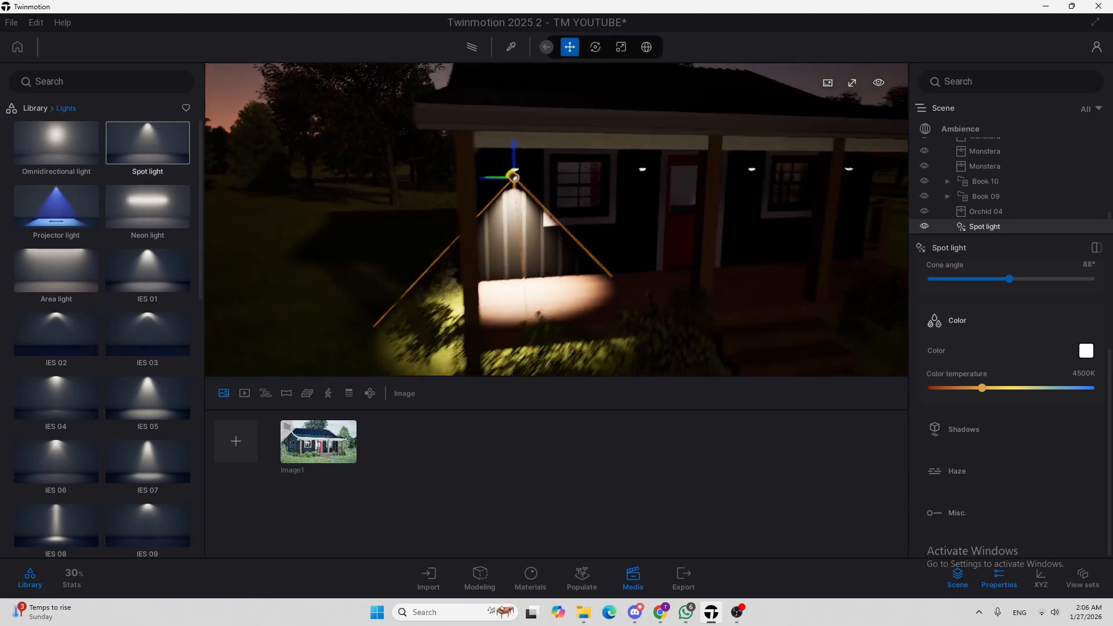
right_click_drag(632, 157, 650, 249)
key("w")
key("a")
key("w")
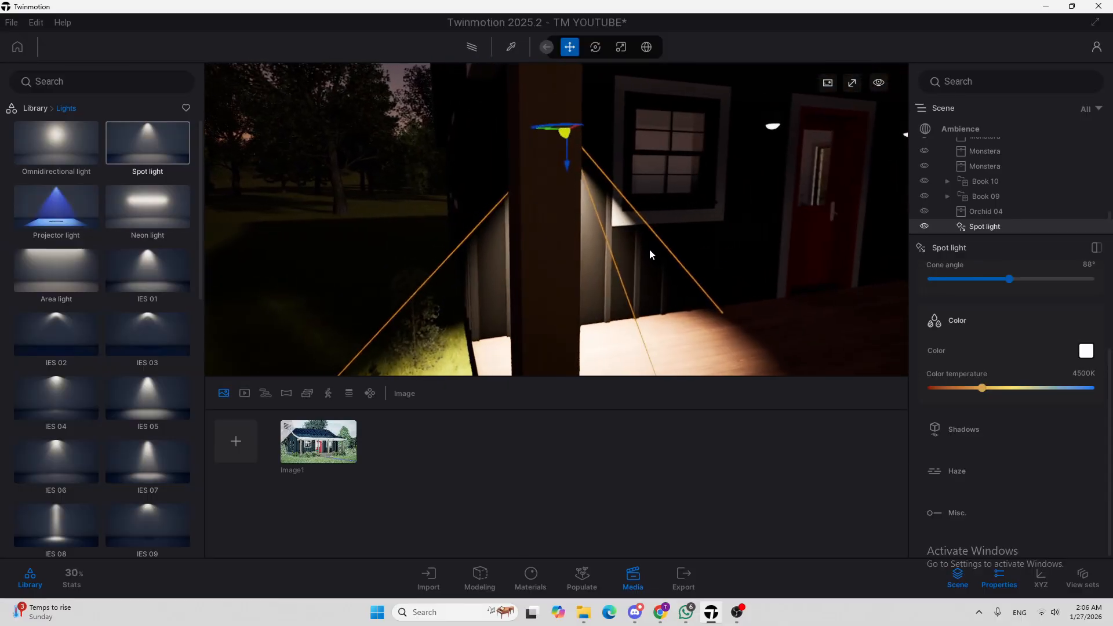
key("d")
scroll(1008, 427, "up", 3)
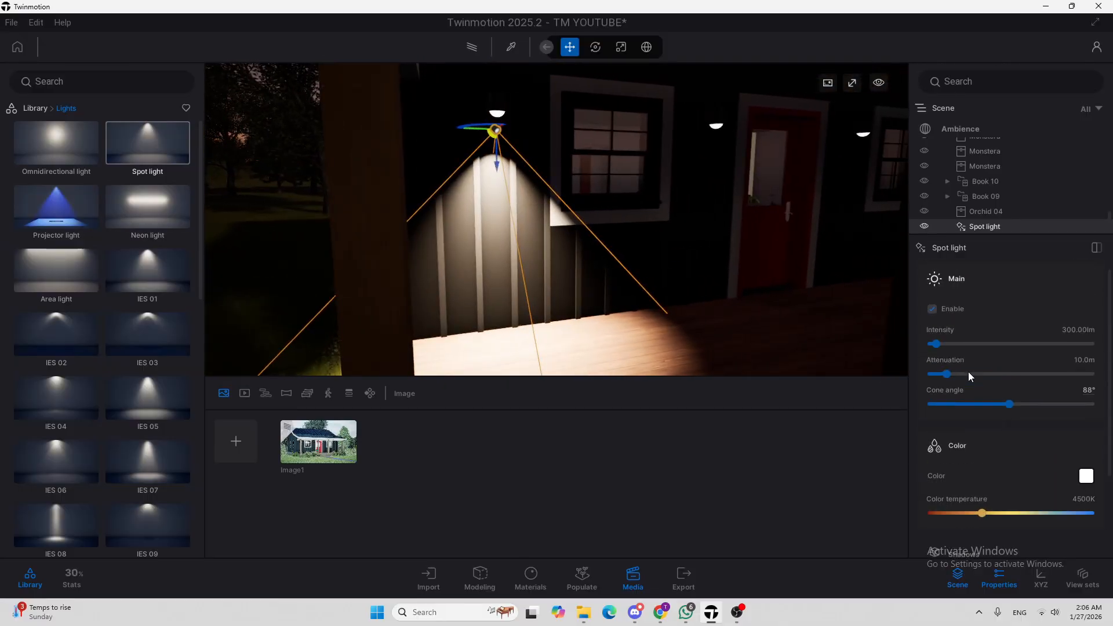
left_click(1073, 329)
double_click(1066, 328)
type("70")
key("Return")
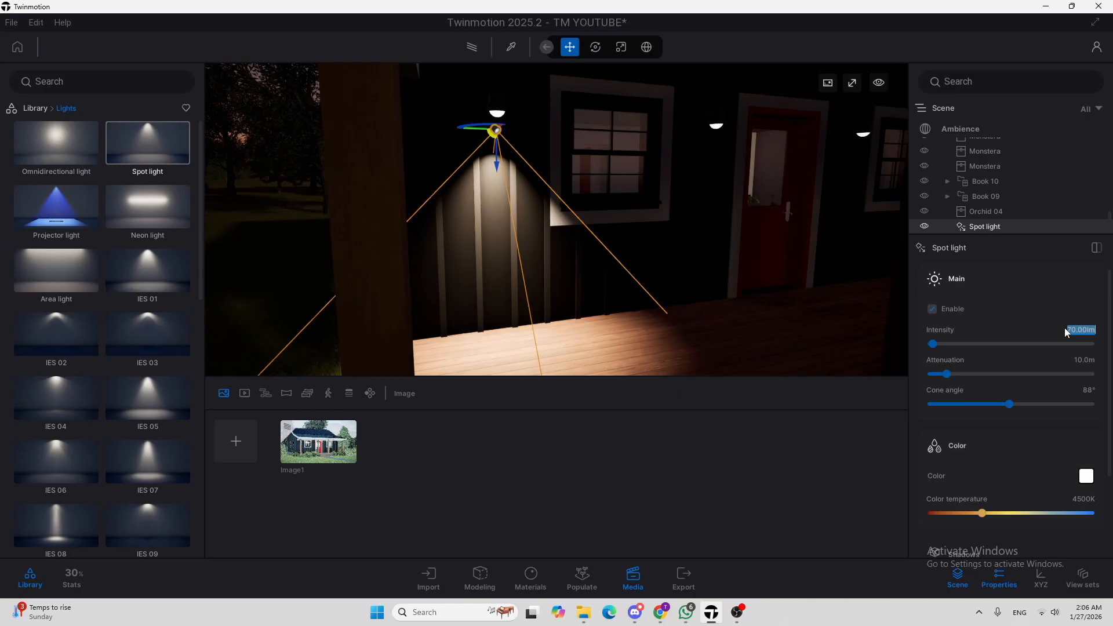
type("50")
key("Return")
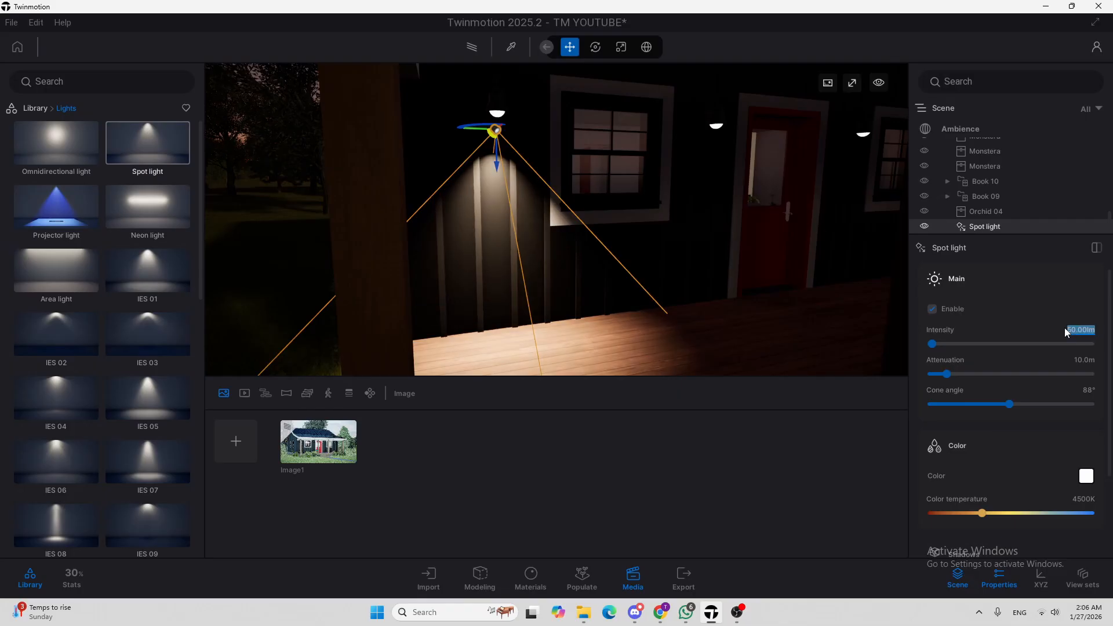
Examine the spot light's effect in Image1 and in a close path-traced preview of the porch wall, and switch path tracing off
left_click(313, 456)
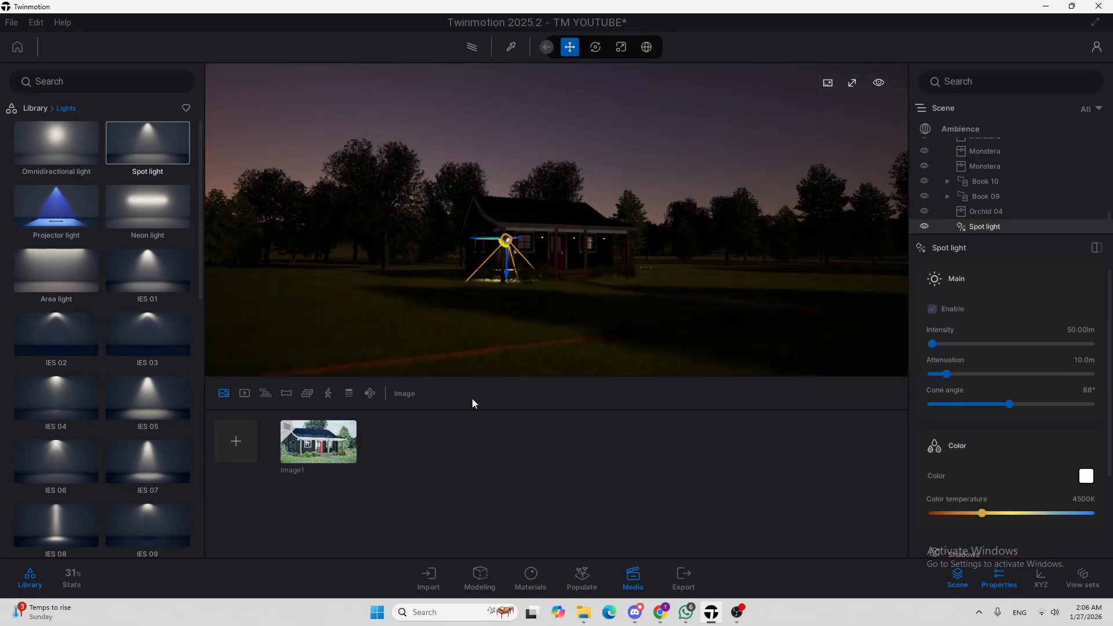
key("w")
right_click_drag(565, 275, 631, 17)
left_click(471, 47)
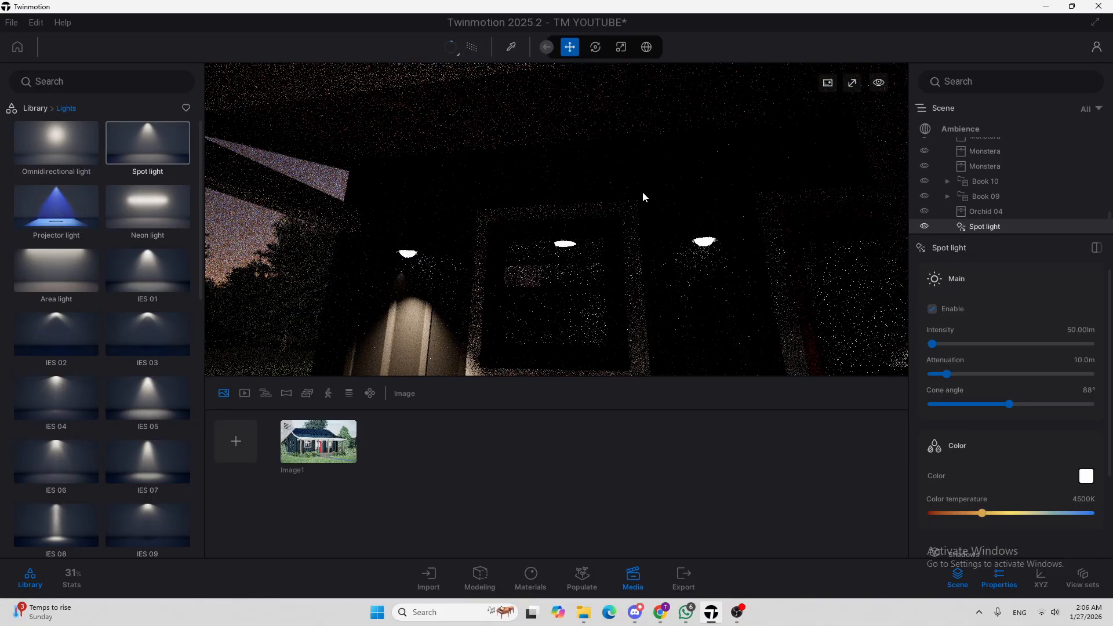
right_click_drag(571, 171, 527, 213)
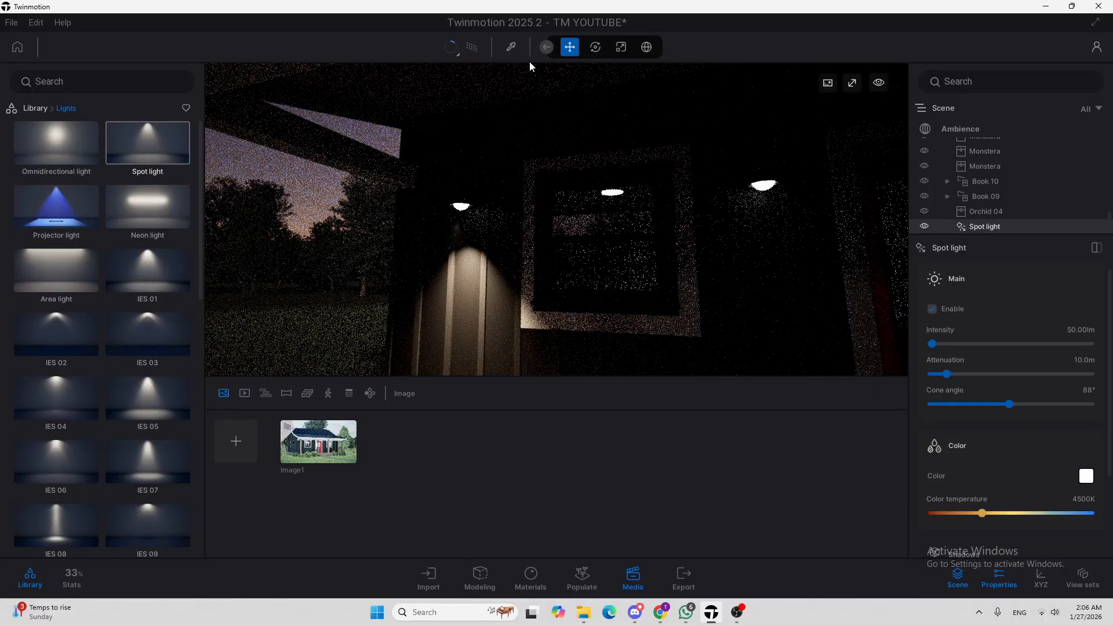
left_click(472, 48)
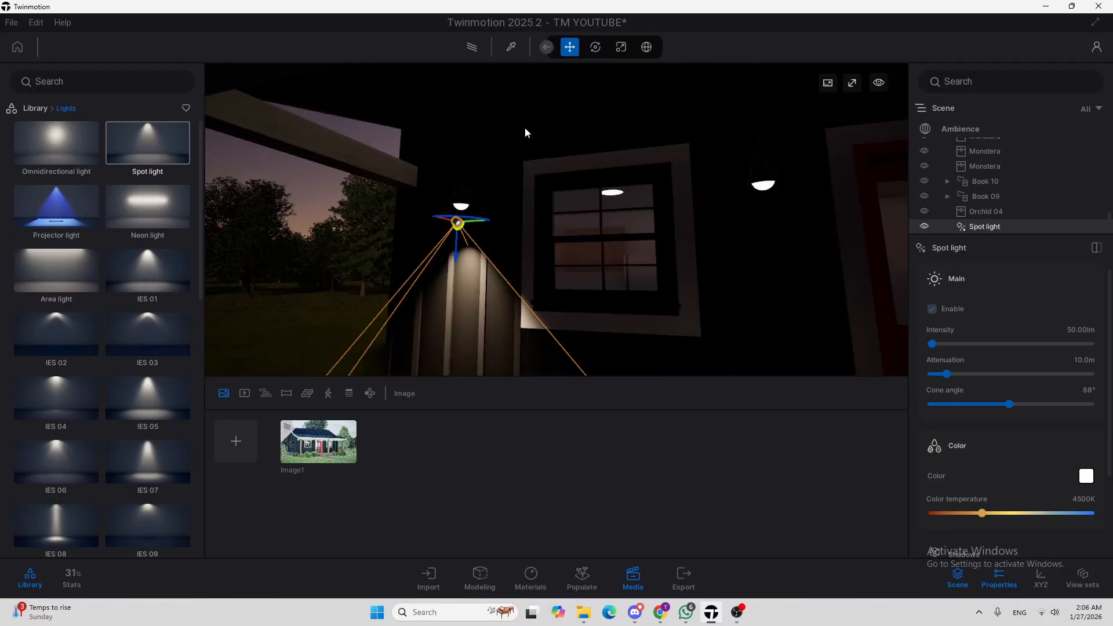
right_click_drag(413, 345, 402, 342)
Open Image1, examine the porch lighting in its HDRI daylight view, and quit media mode
left_click(315, 460)
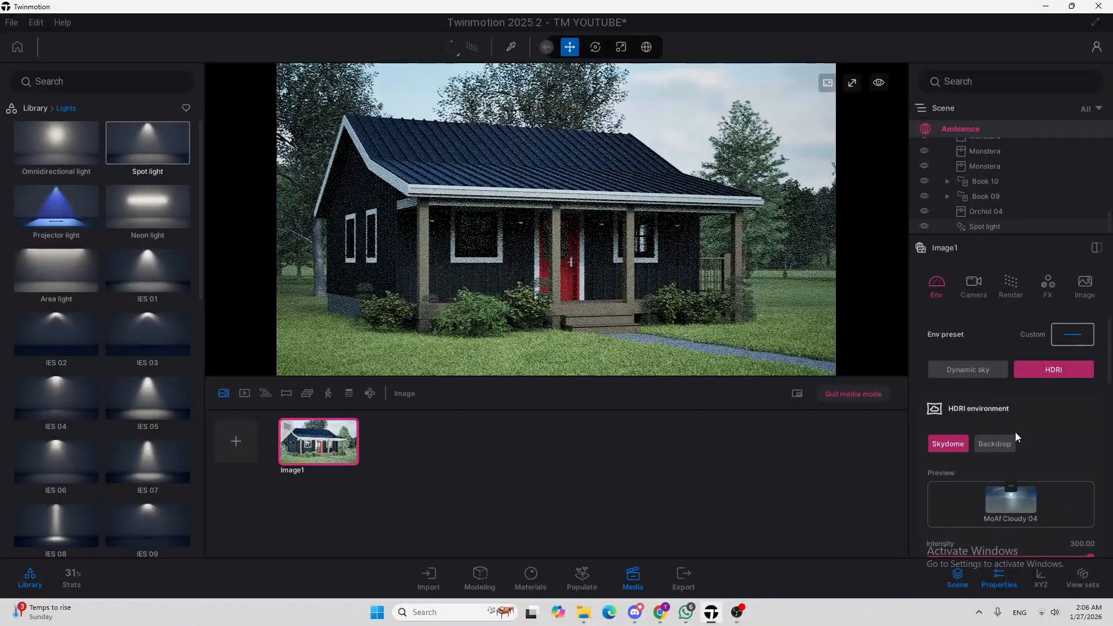
mouse_move(1008, 503)
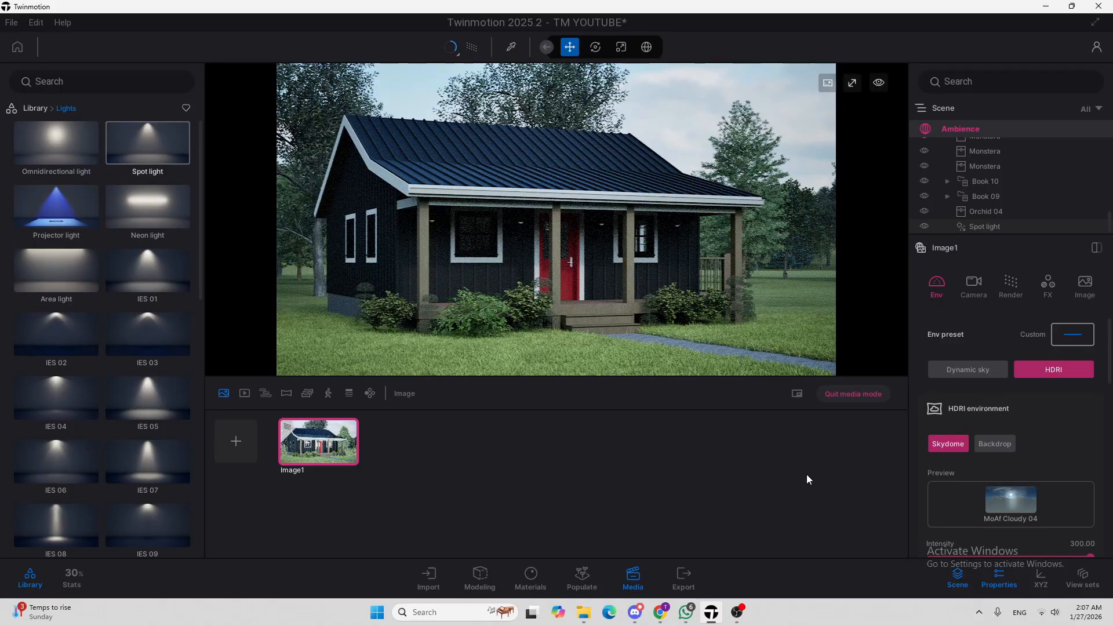
left_click(836, 395)
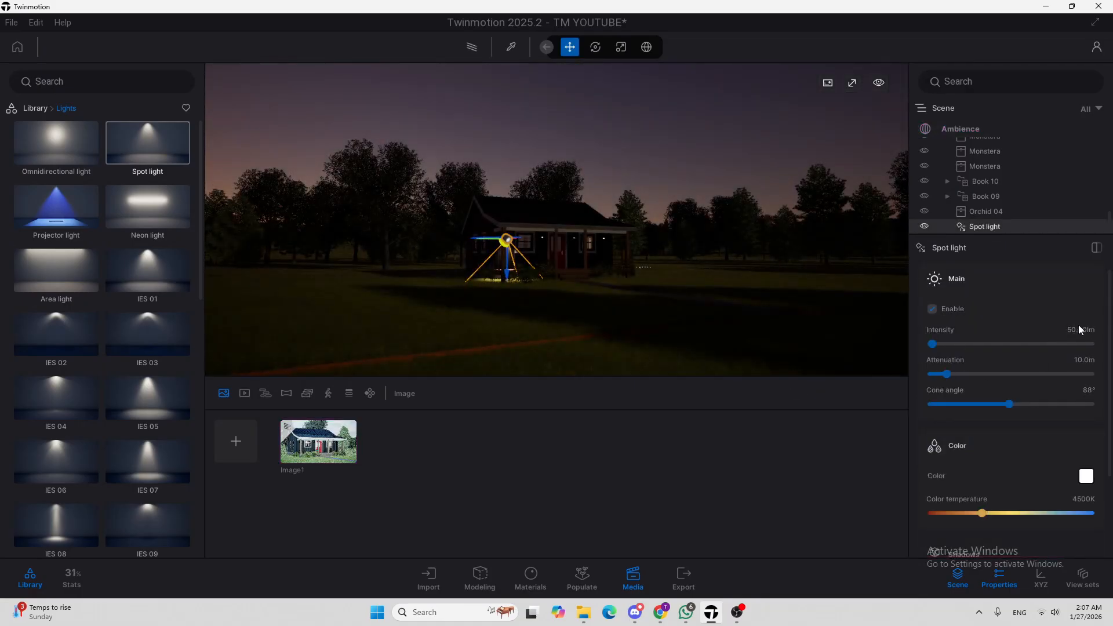
Set the spot light's intensity to 300 lm, check it in Image1 and quit media mode
left_click(1075, 327)
type("300")
key("Return")
left_click(308, 453)
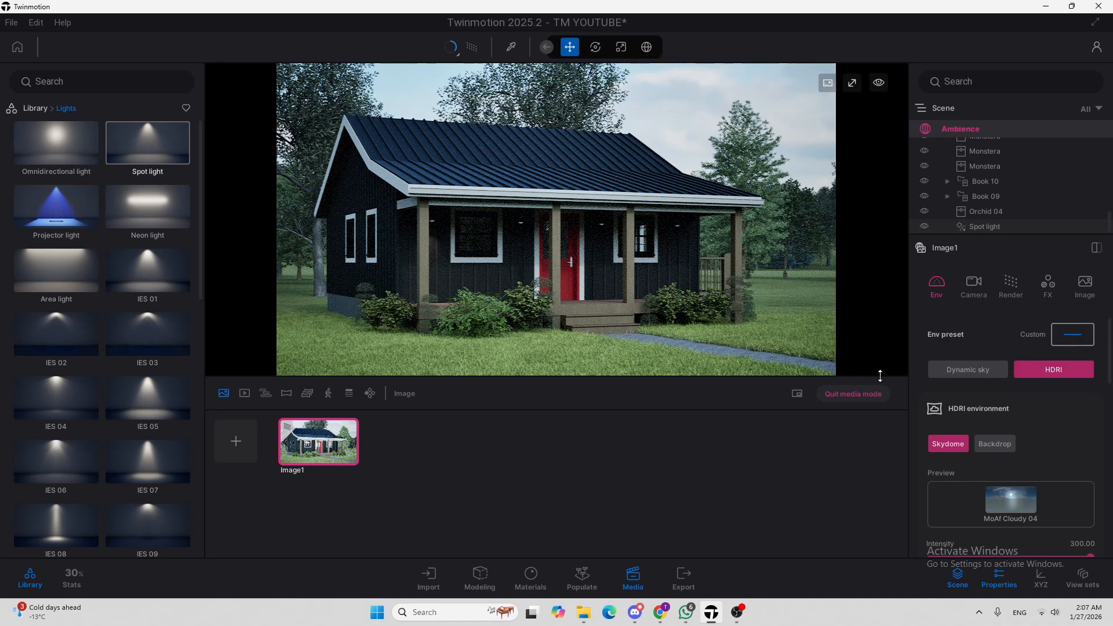
left_click(852, 394)
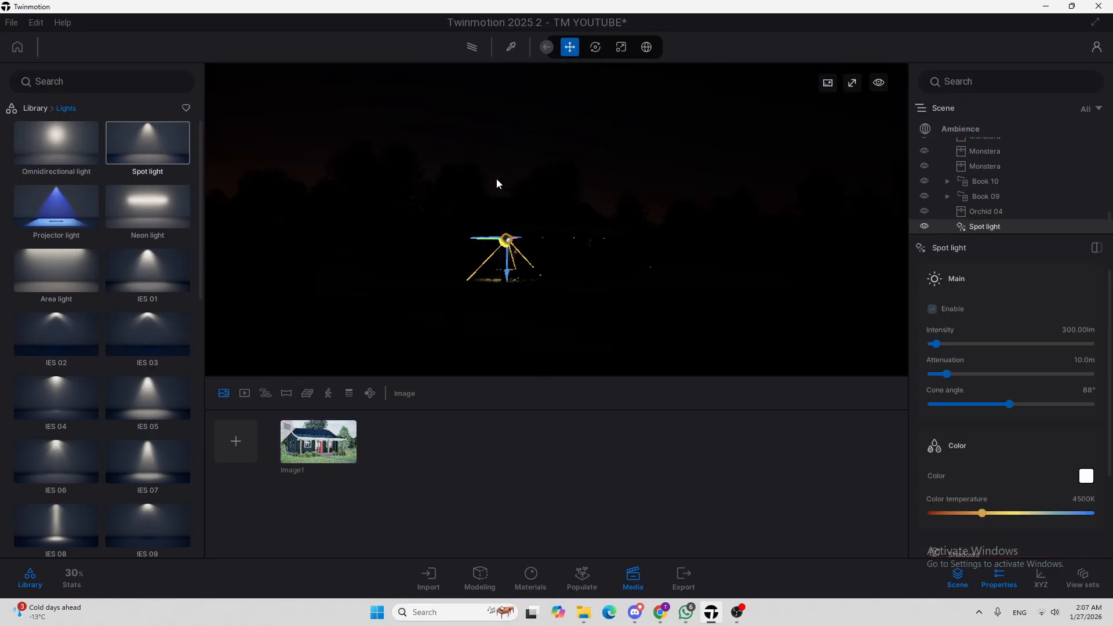
Set the spot light's intensity to 450 lm, check the result in Image1 and quit media mode
scroll(569, 186, "up", 6)
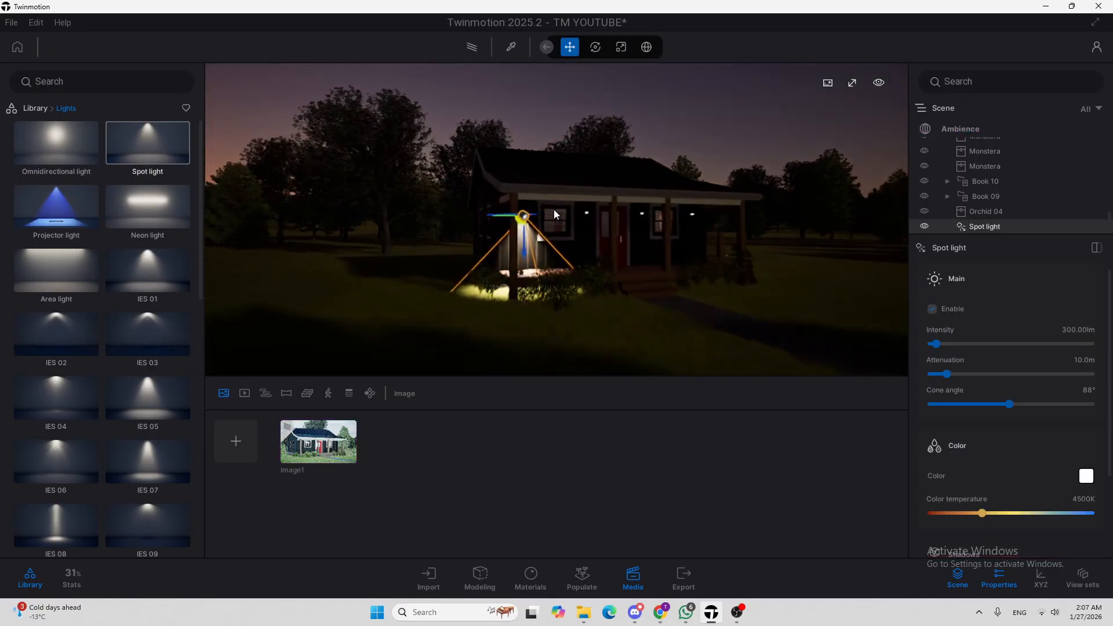
scroll(567, 214, "up", 6)
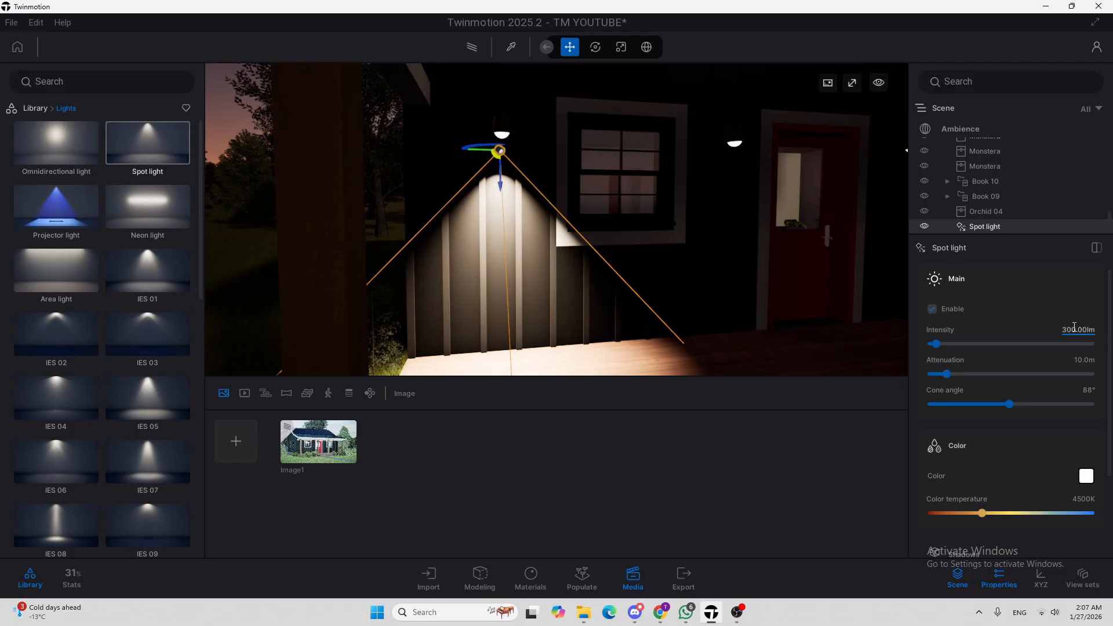
left_click(1074, 330)
type("450")
key("Return")
left_click(337, 451)
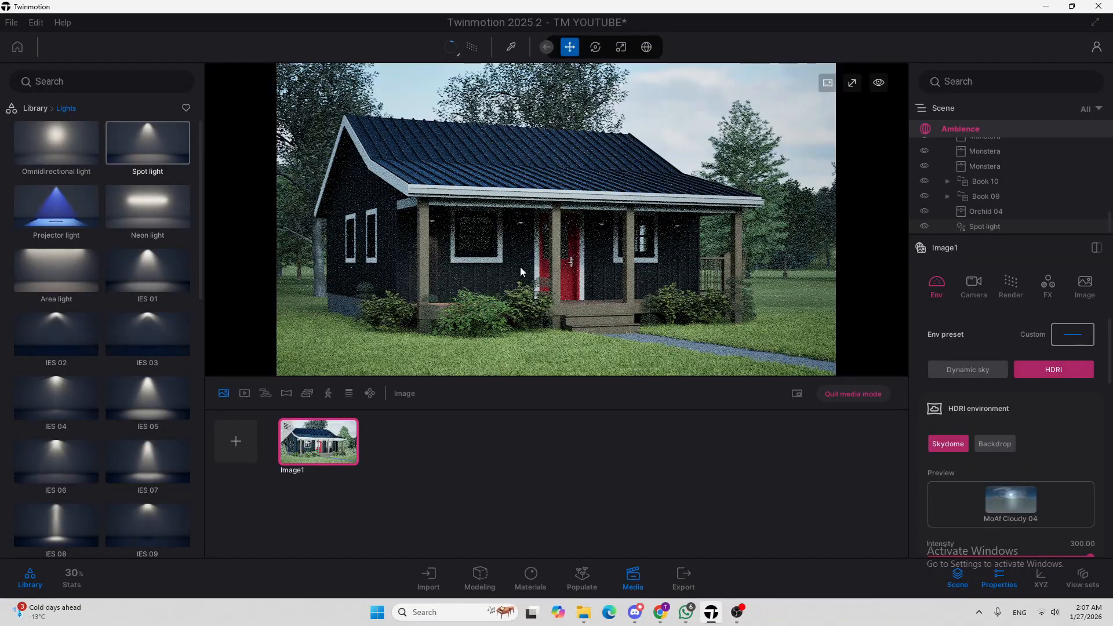
left_click(854, 395)
Raise the spot light vertically into the shade of the porch wall lamp
key("w")
mouse_move(587, 231)
right_mouse_down()
mouse_move(516, 227)
mouse_move(591, 228)
right_mouse_up()
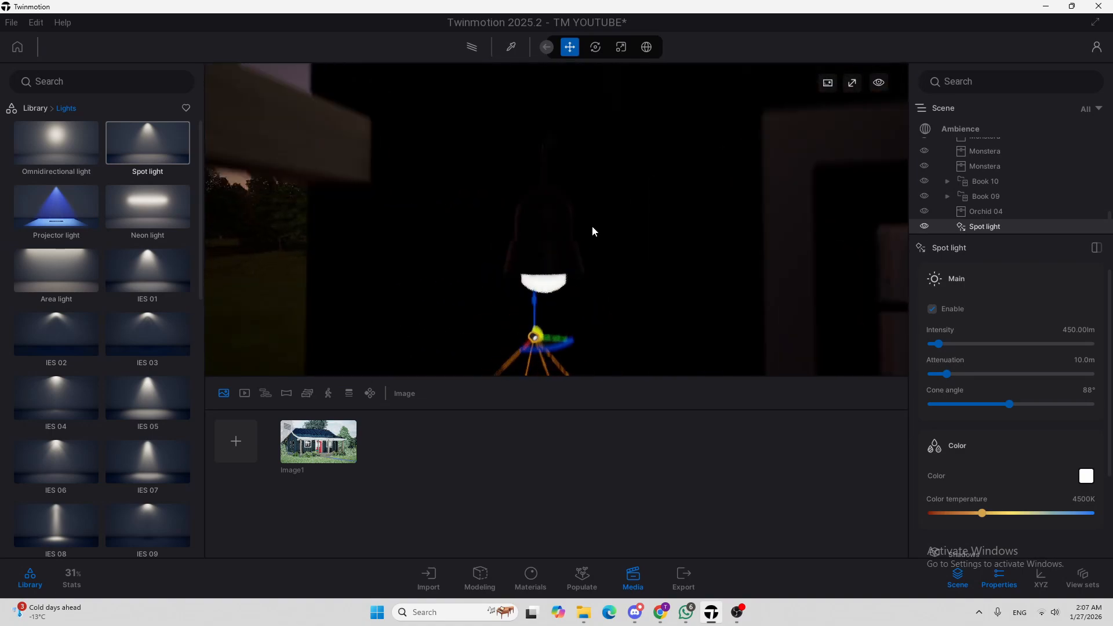
left_click_drag(536, 213, 546, 115)
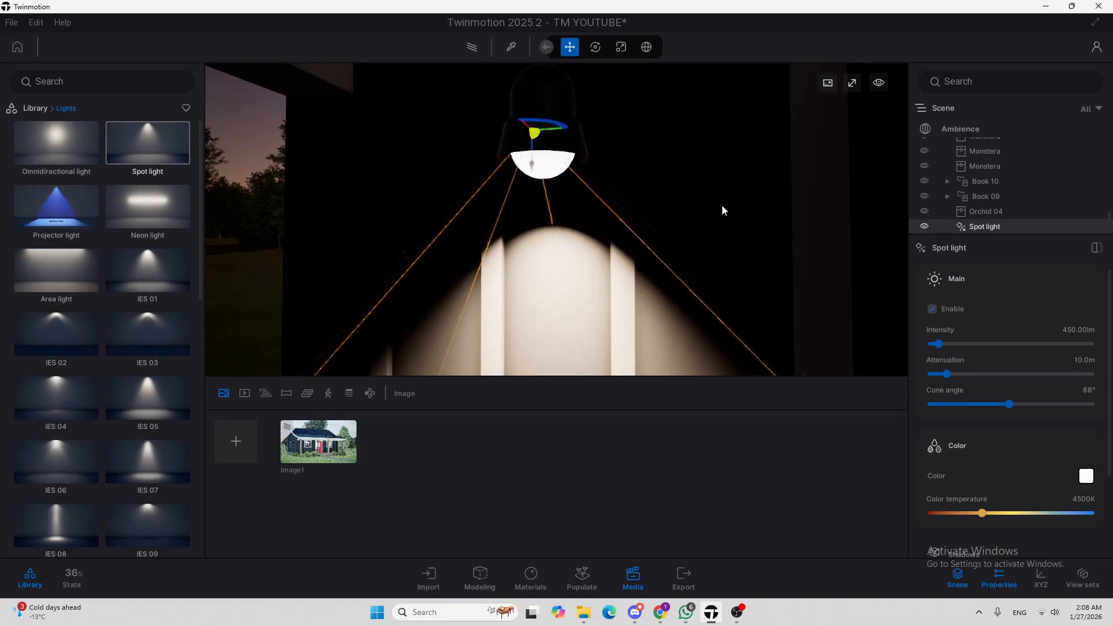
key("s")
mouse_move(723, 209)
right_mouse_down()
mouse_move(724, 229)
mouse_move(726, 216)
right_mouse_up()
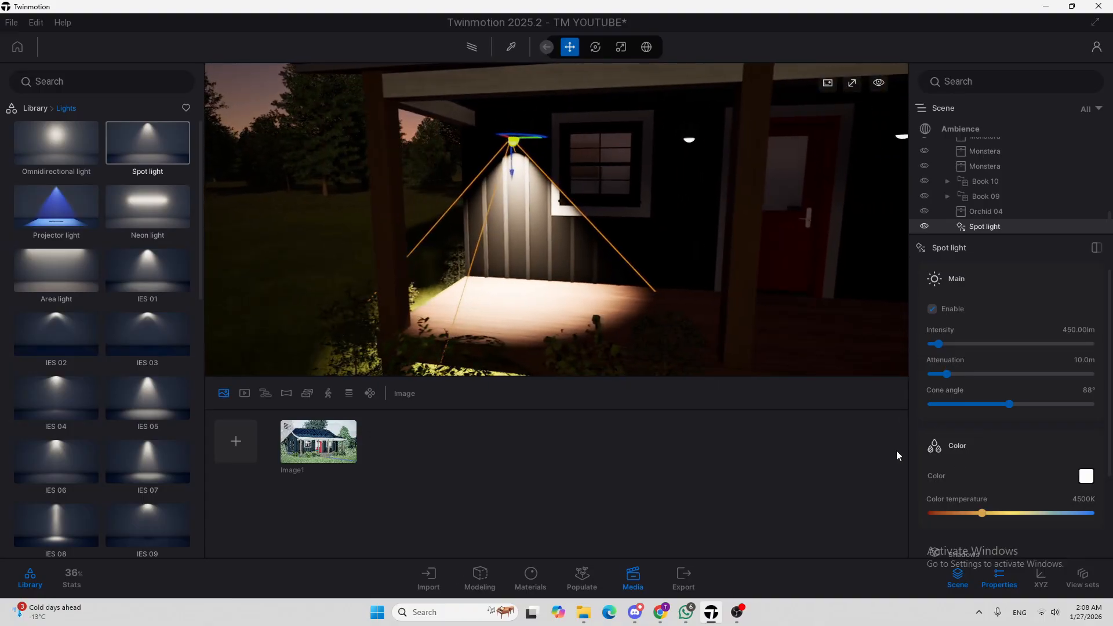
Set the spot light's color temperature to 3333K
scroll(1044, 492, "down", 1)
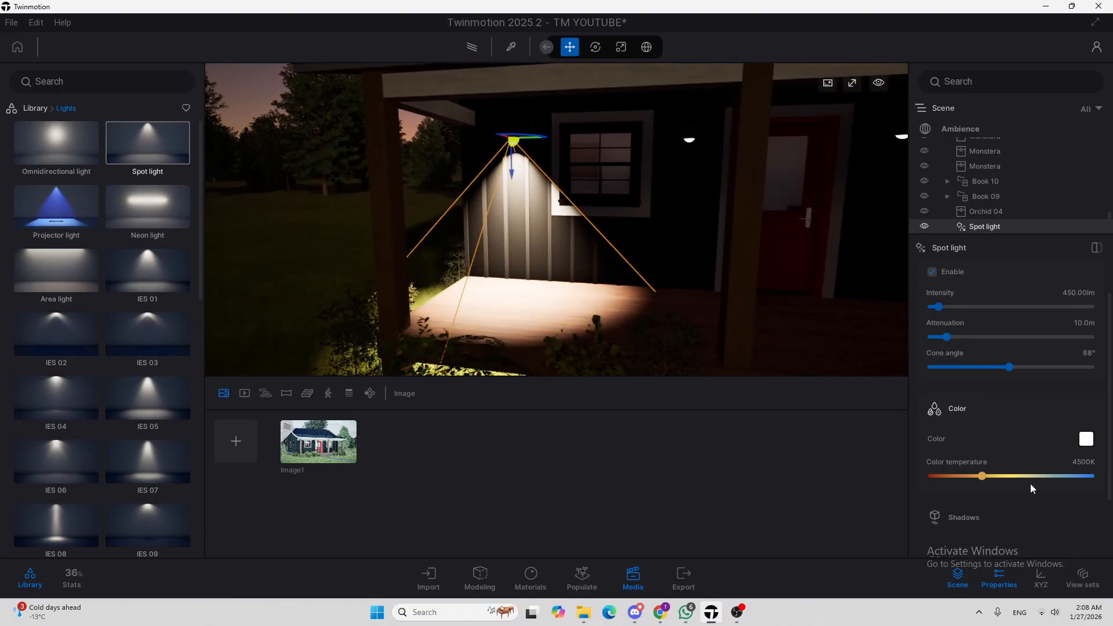
left_click(1080, 464)
type("3333")
key("Return")
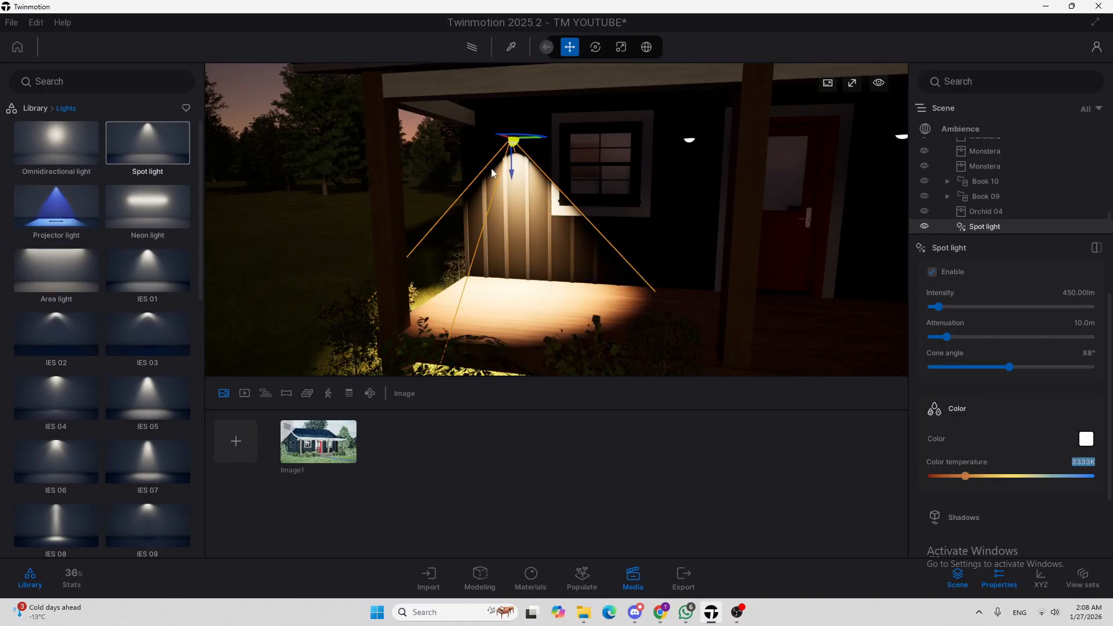
Duplicate the spot light as an instance and move it along the wall to the lamp between the window and the red door
right_click_drag(605, 203, 603, 203)
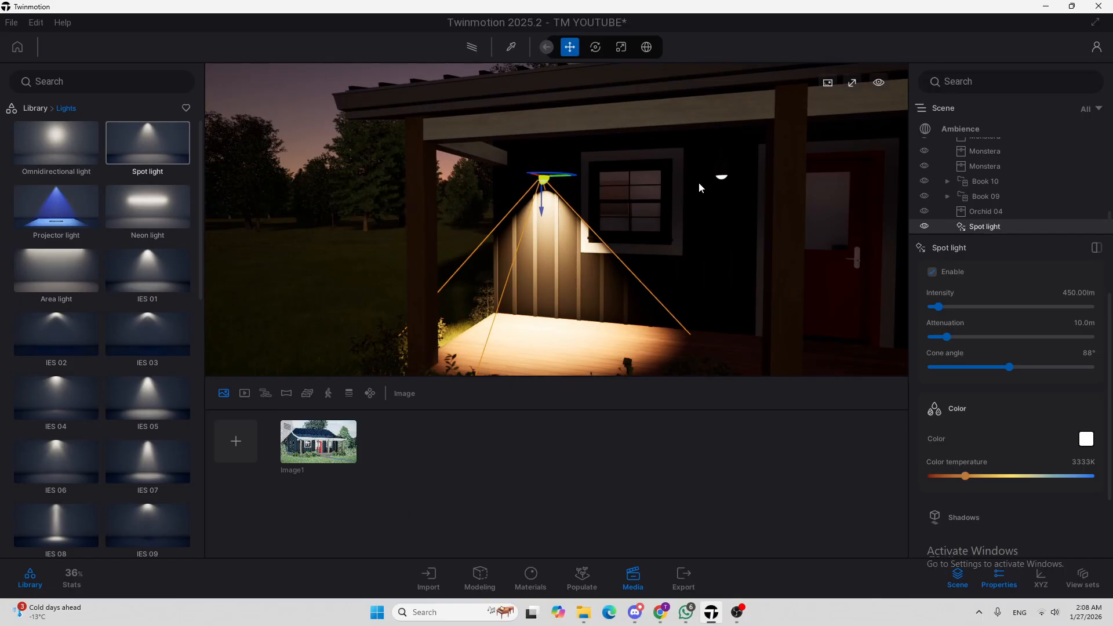
key("ctrl+v")
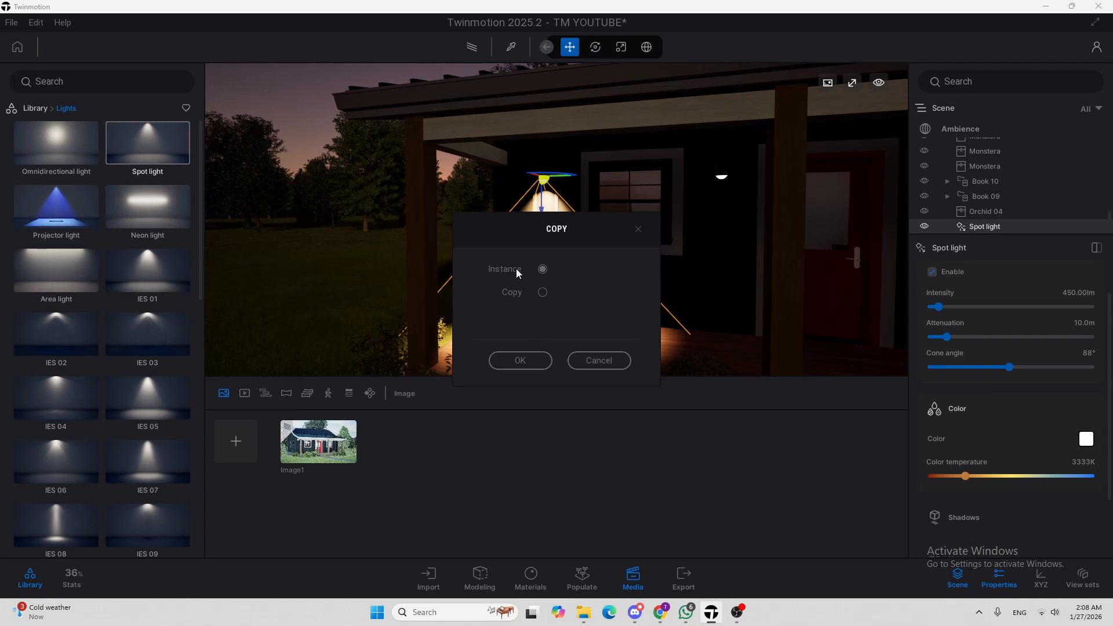
left_click(521, 361)
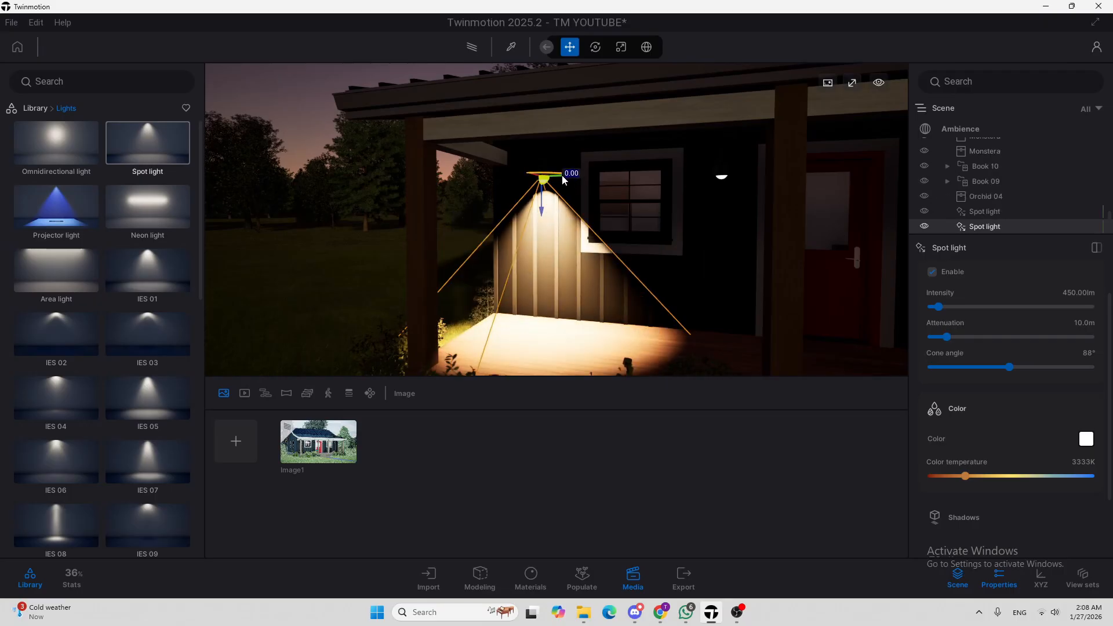
left_click_drag(563, 180, 738, 180)
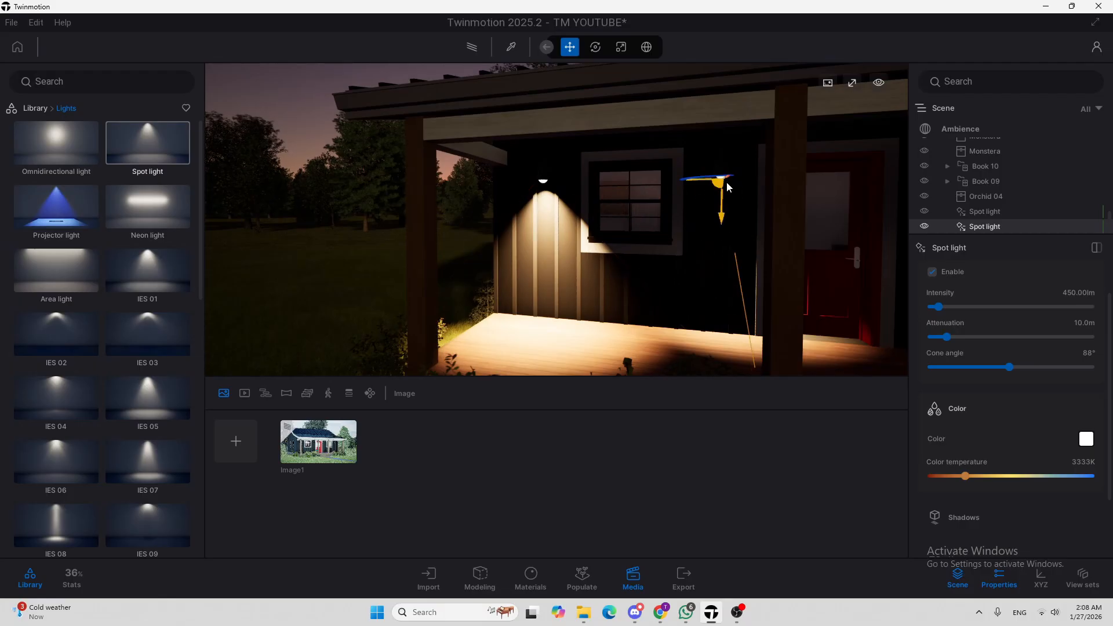
left_click_drag(728, 184, 749, 170)
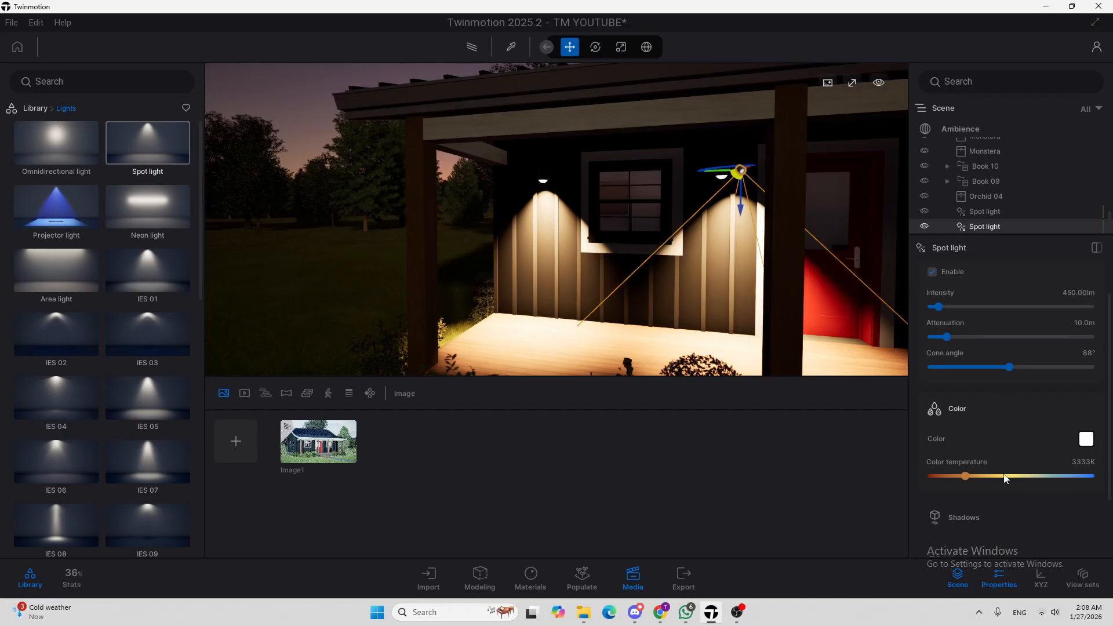
Lower the color temperature of the instanced spot light to 1642K
left_click_drag(963, 475, 941, 476)
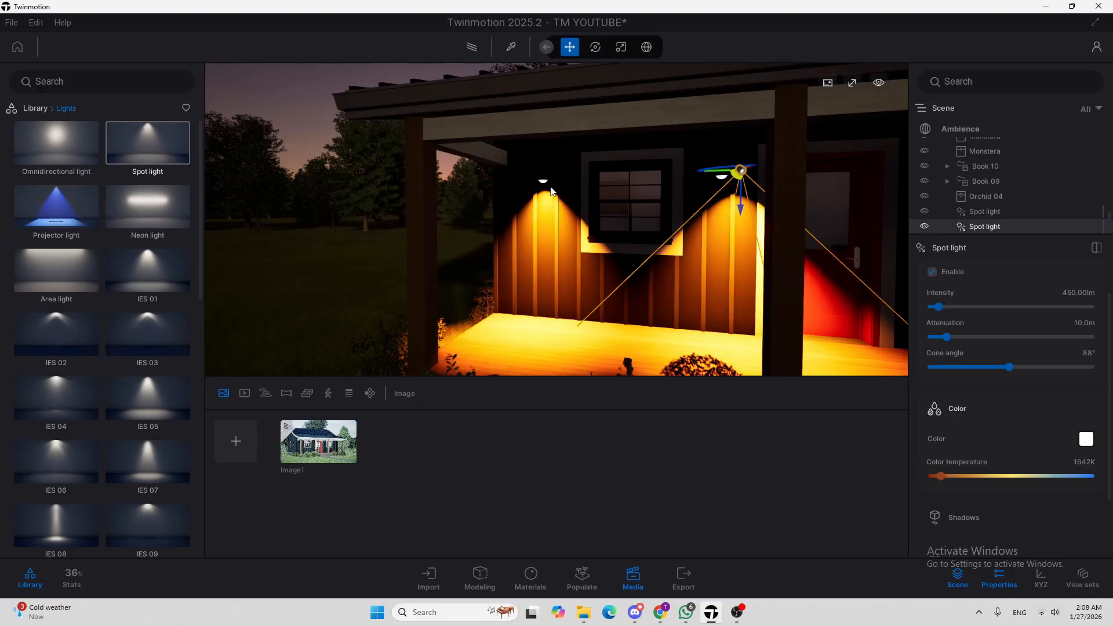
Undo the instanced spot light's color temperature change and its duplication, leaving only the original spot light at the first lamp
key("ctrl+z")
key("ctrl+z")
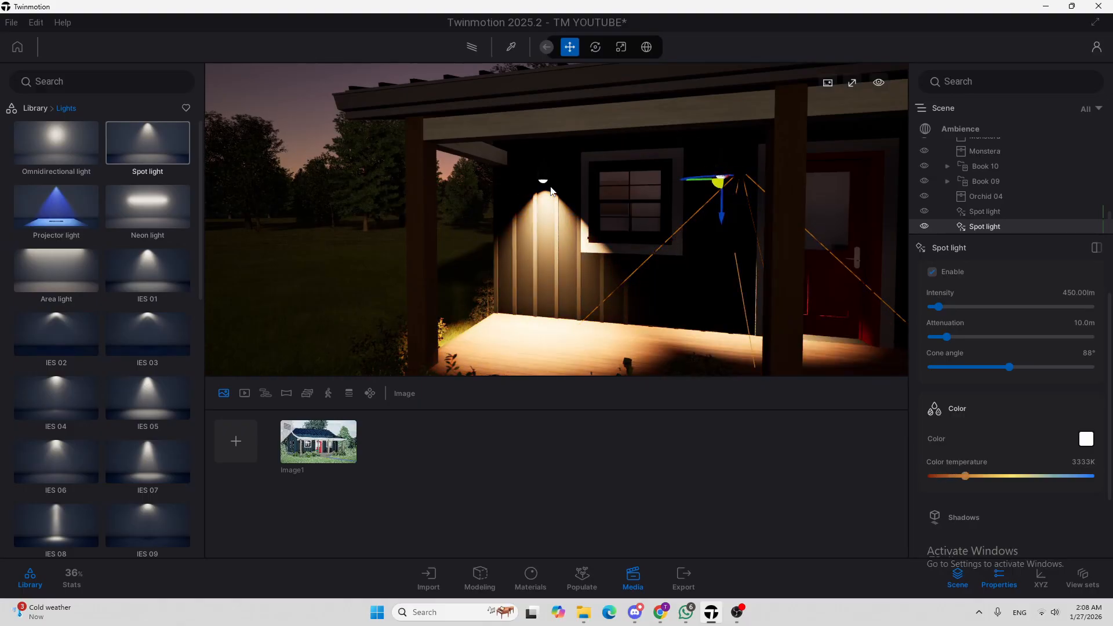
left_click(548, 186)
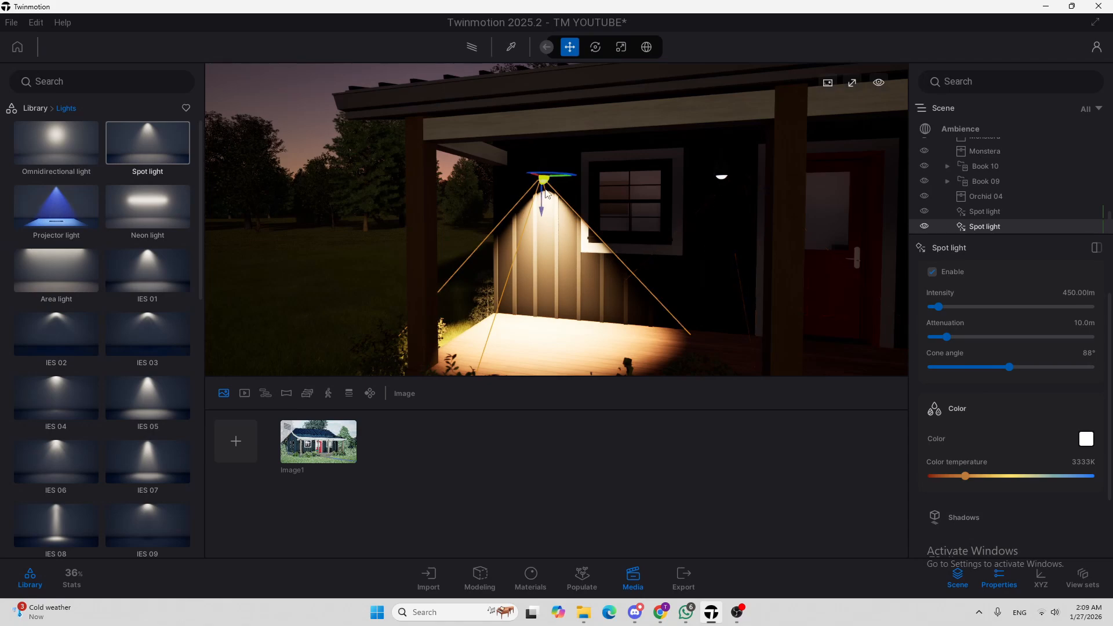
key("ctrl+v")
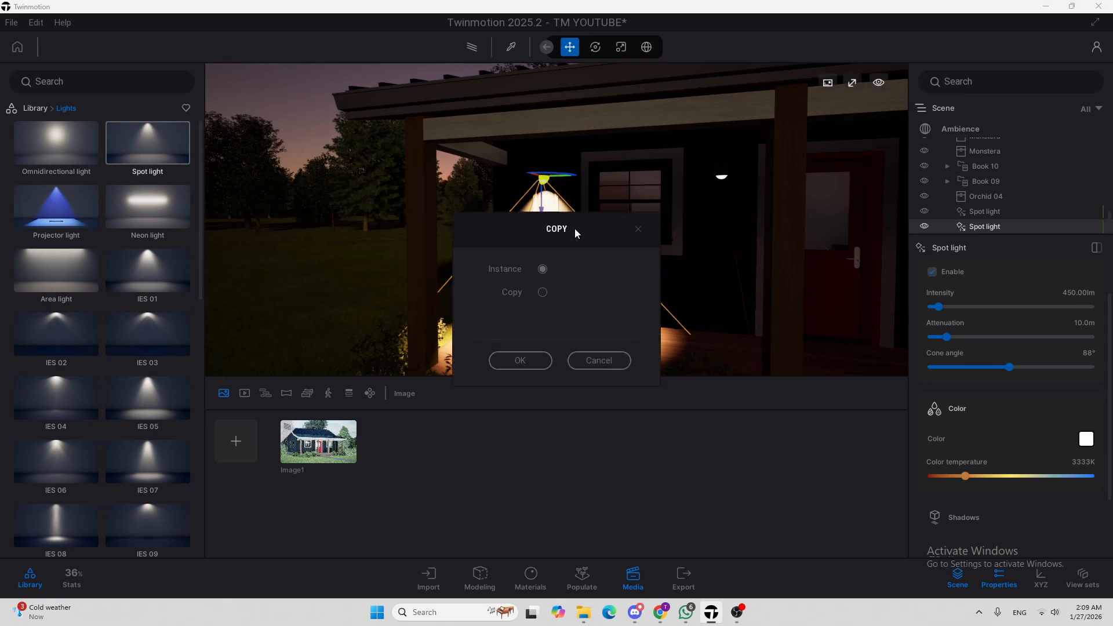
left_click(639, 230)
left_click(639, 228)
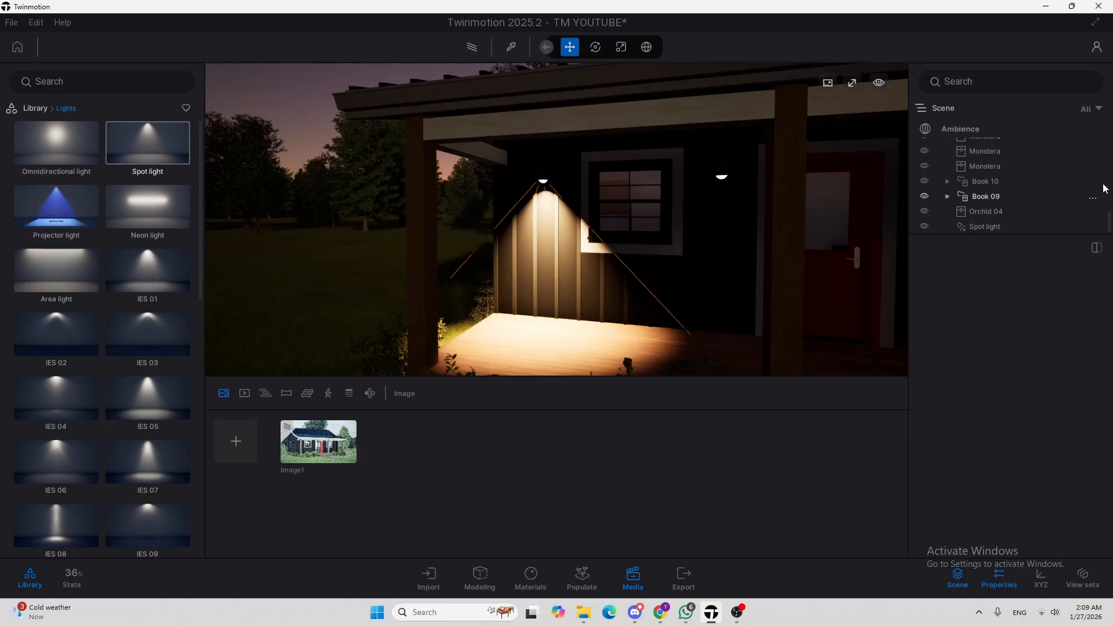
Duplicate the original spot light as an independent copy and move it to the lamp between the window and the red door
left_click(985, 226)
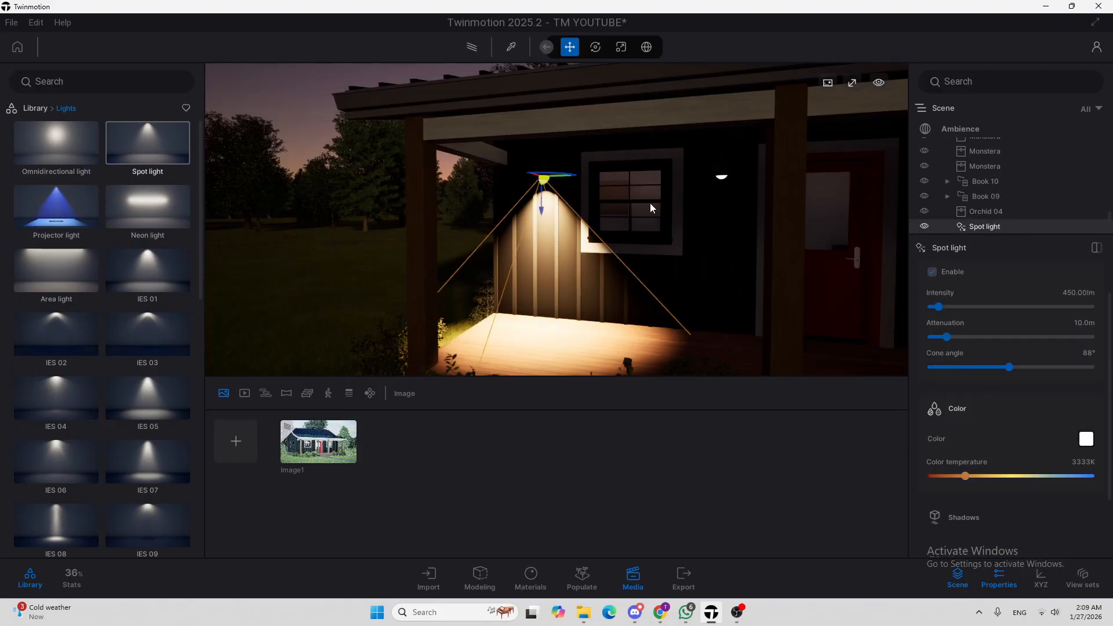
key("ctrl+v")
left_click(538, 290)
left_click(537, 361)
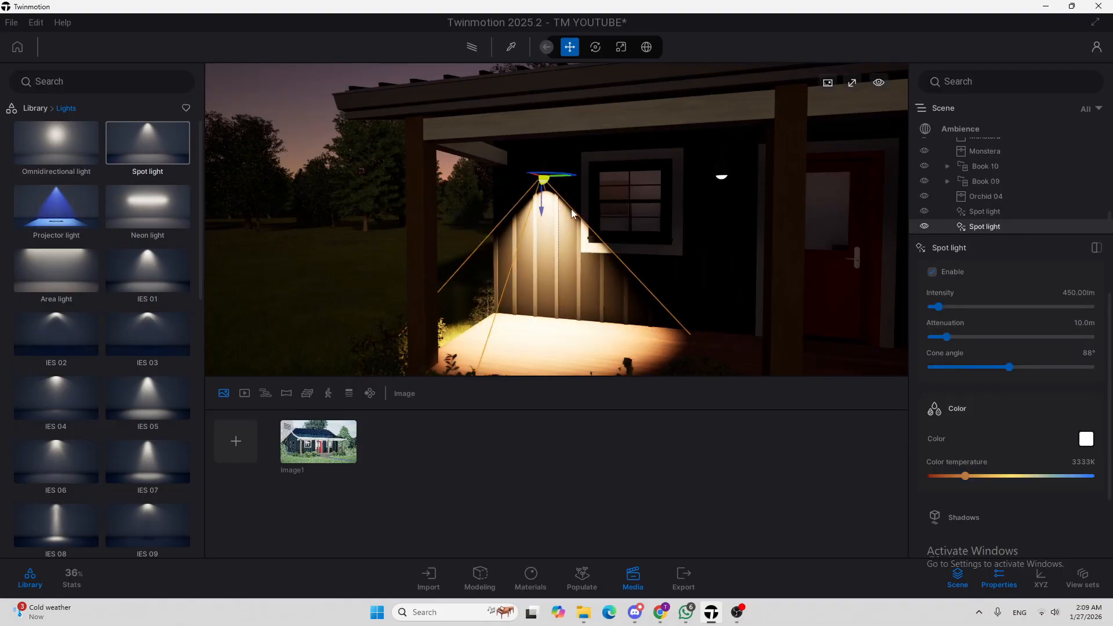
left_click_drag(566, 175, 744, 178)
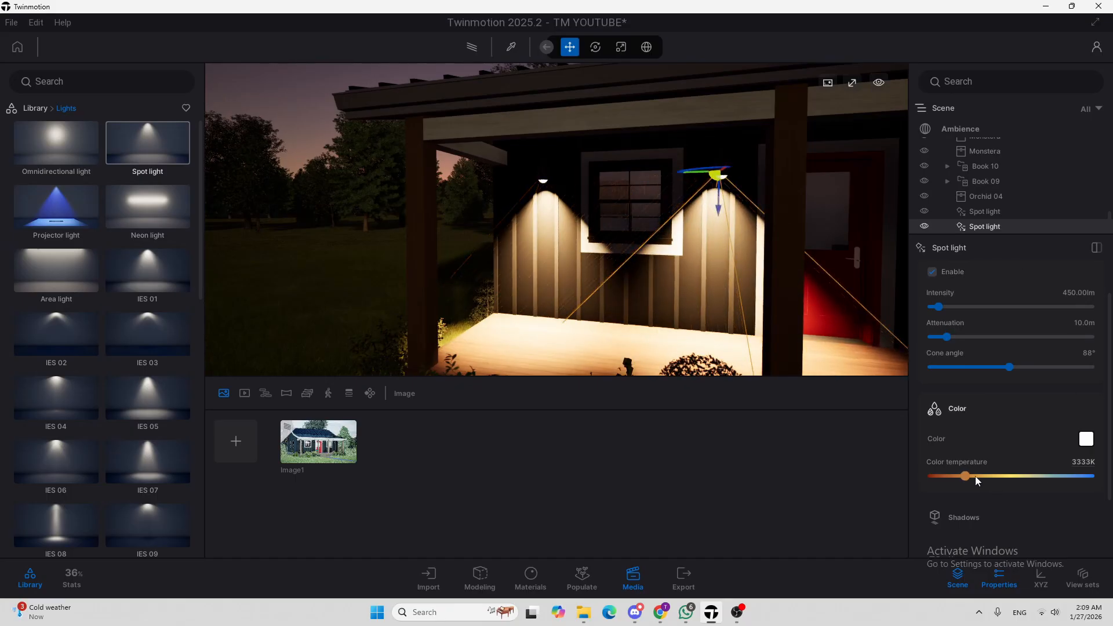
Try a color temperature of 12000K on the copied spot light, and undo both the change and the copy
left_click_drag(975, 475, 1093, 476)
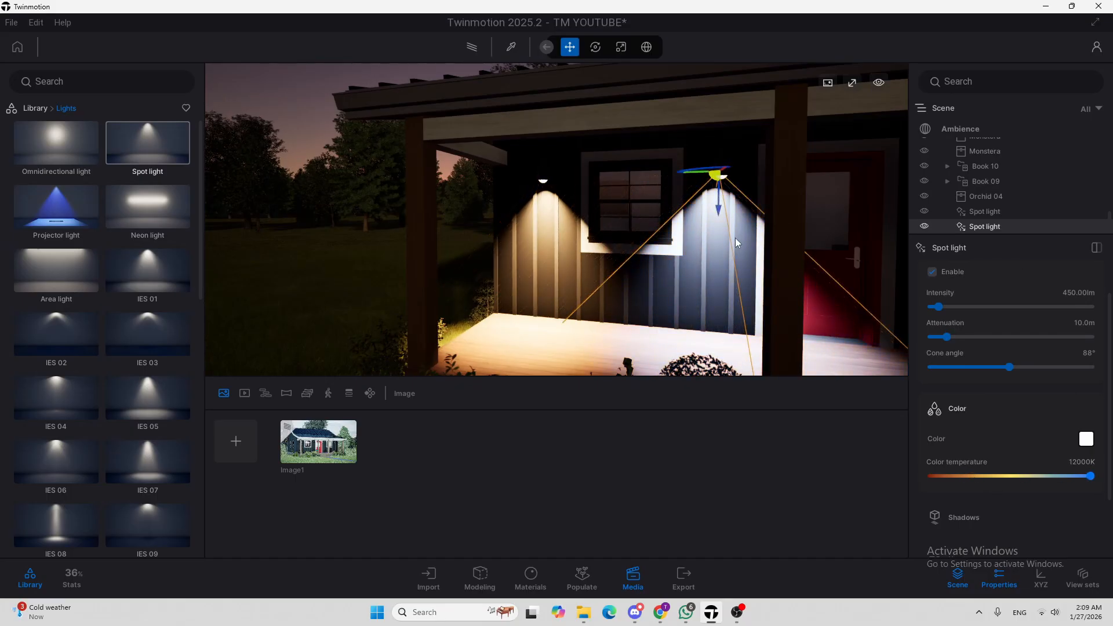
key("ctrl+z")
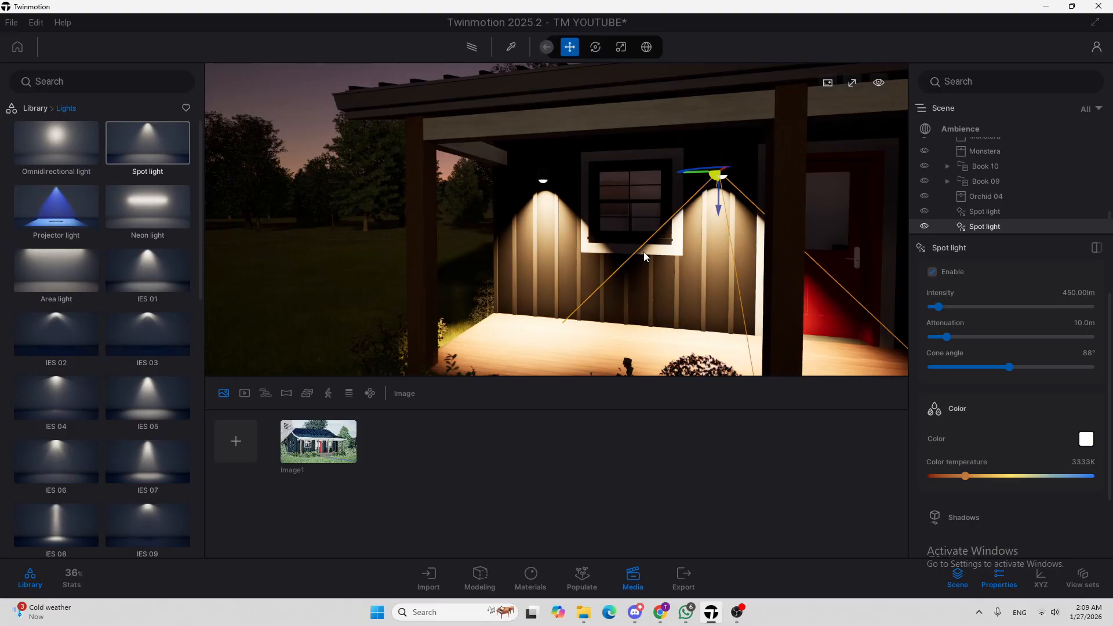
key("ctrl+z")
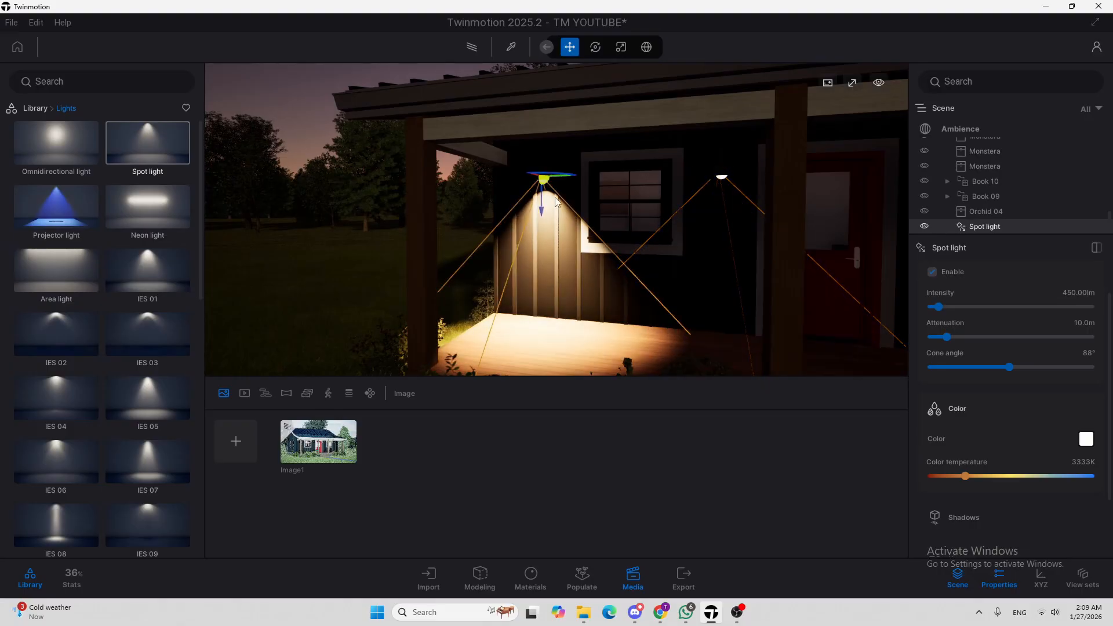
Duplicate the original spot light as an instance and align it with the lamp between the first window and the red door
middle_click_drag(571, 186, 638, 174, "shift")
right_click_drag(684, 203, 688, 203)
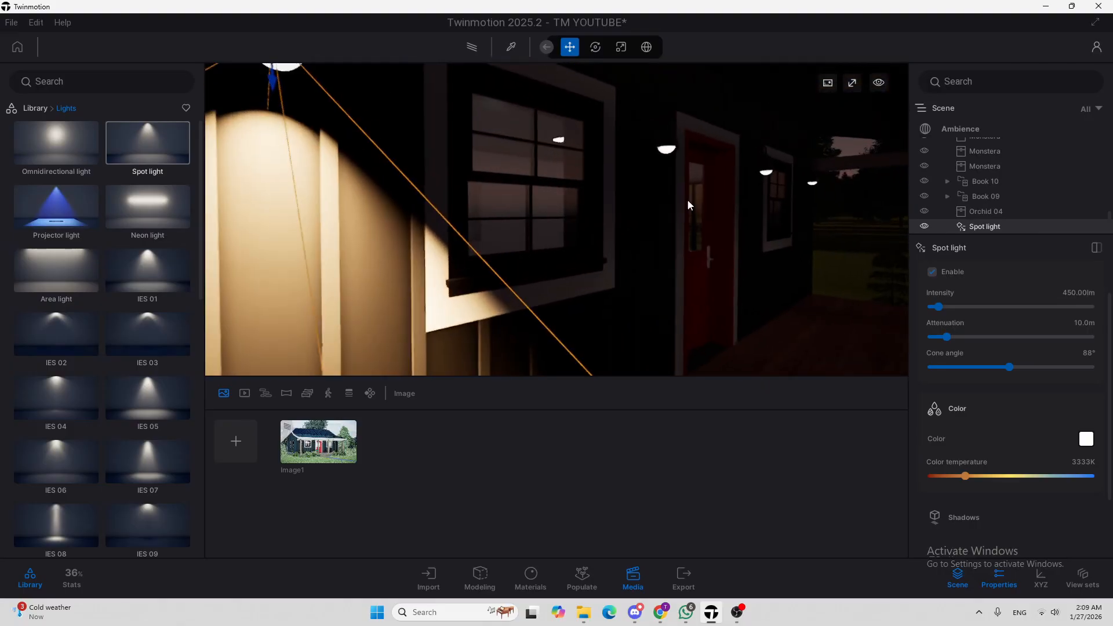
right_click_drag(823, 225, 818, 225)
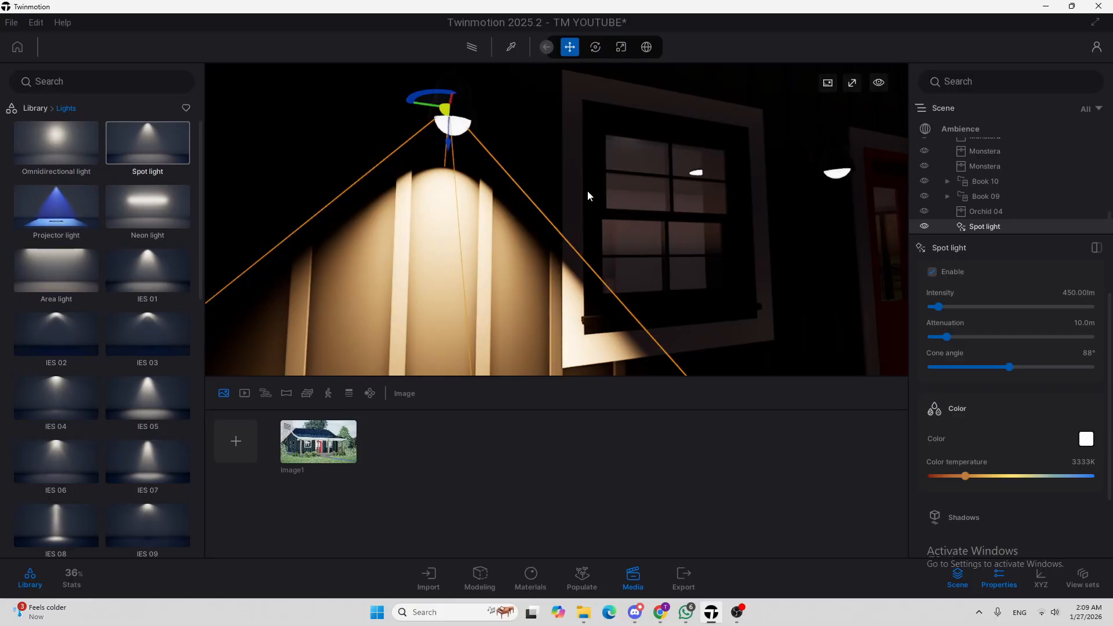
key("ctrl+v")
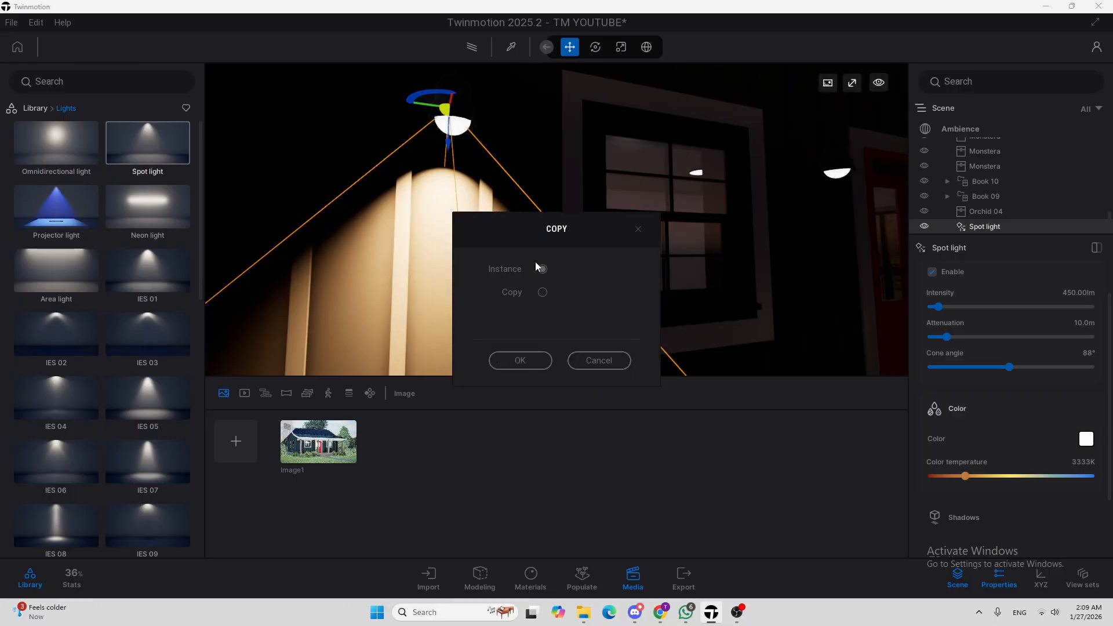
left_click(528, 362)
mouse_move(592, 183)
right_mouse_down()
mouse_move(583, 171)
mouse_move(603, 181)
mouse_move(594, 181)
right_mouse_up()
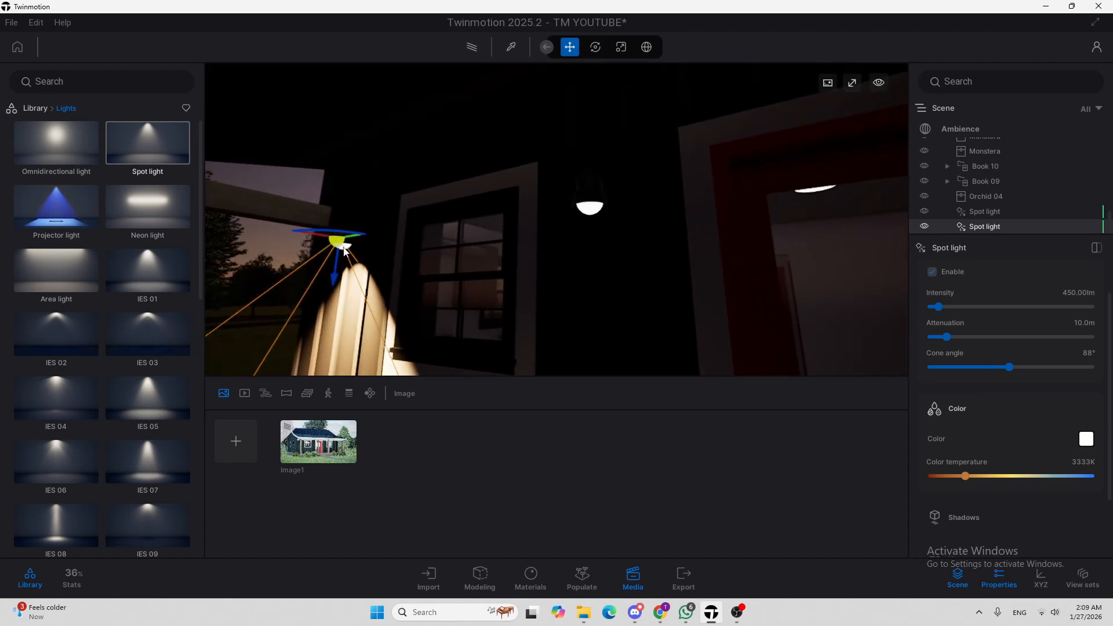
left_click_drag(353, 236, 613, 215)
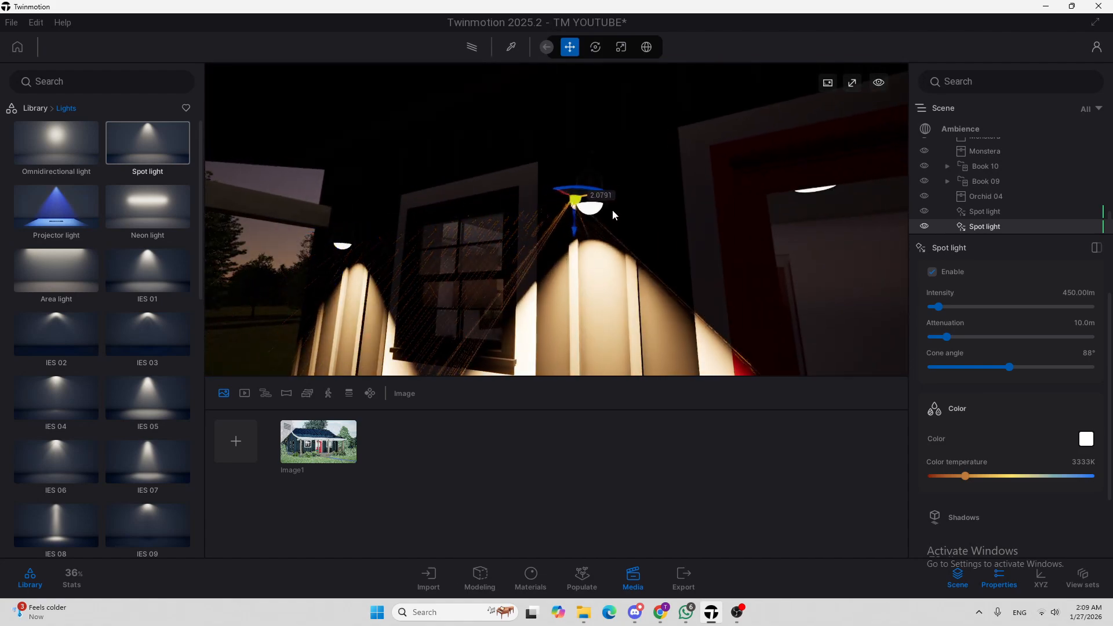
Add another instance of the spot light and move it past the red door to the next porch wall lamp
right_click_drag(623, 210, 660, 198)
key("ctrl+v")
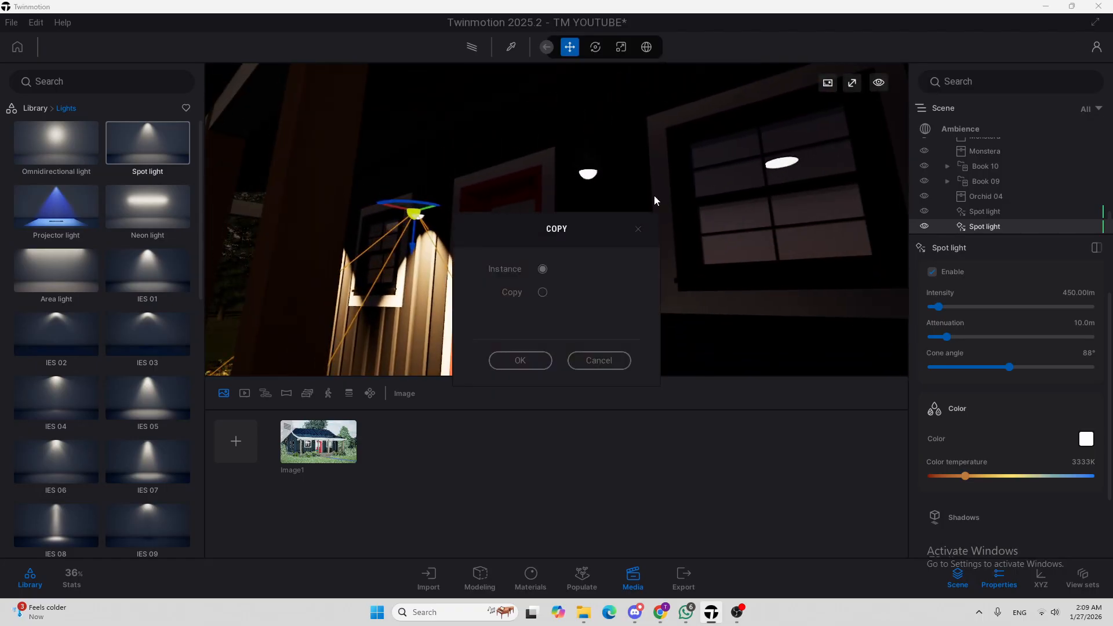
left_click(534, 363)
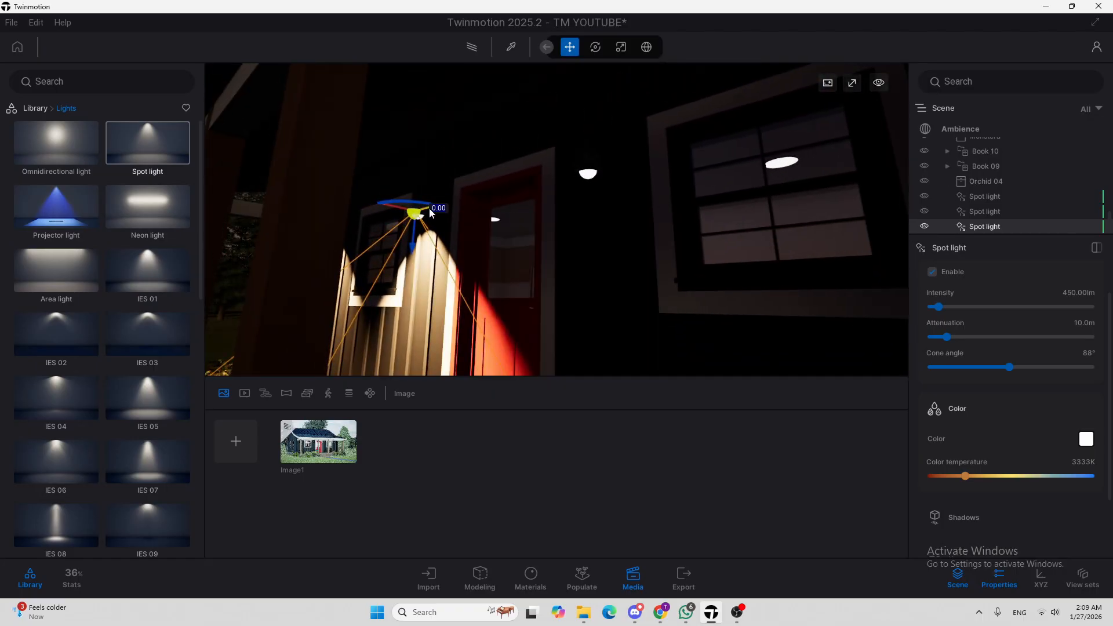
left_click_drag(429, 207, 621, 189)
Instance the spot light once more and move it past the second window to the last lamp on the porch wall
key("s")
key("d")
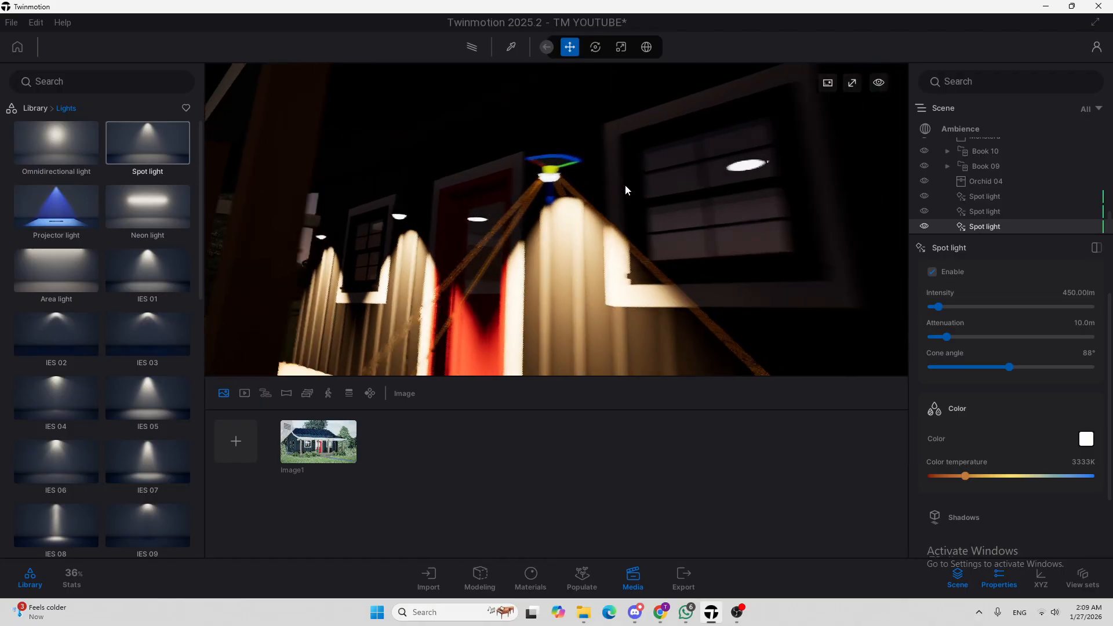
key("ctrl+v")
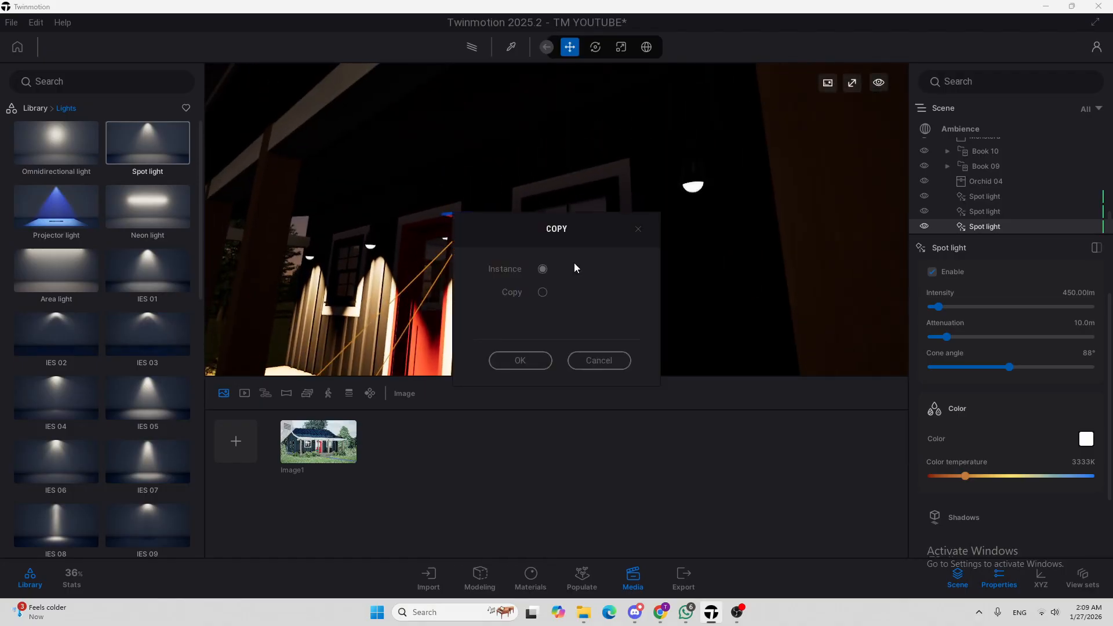
left_click(528, 362)
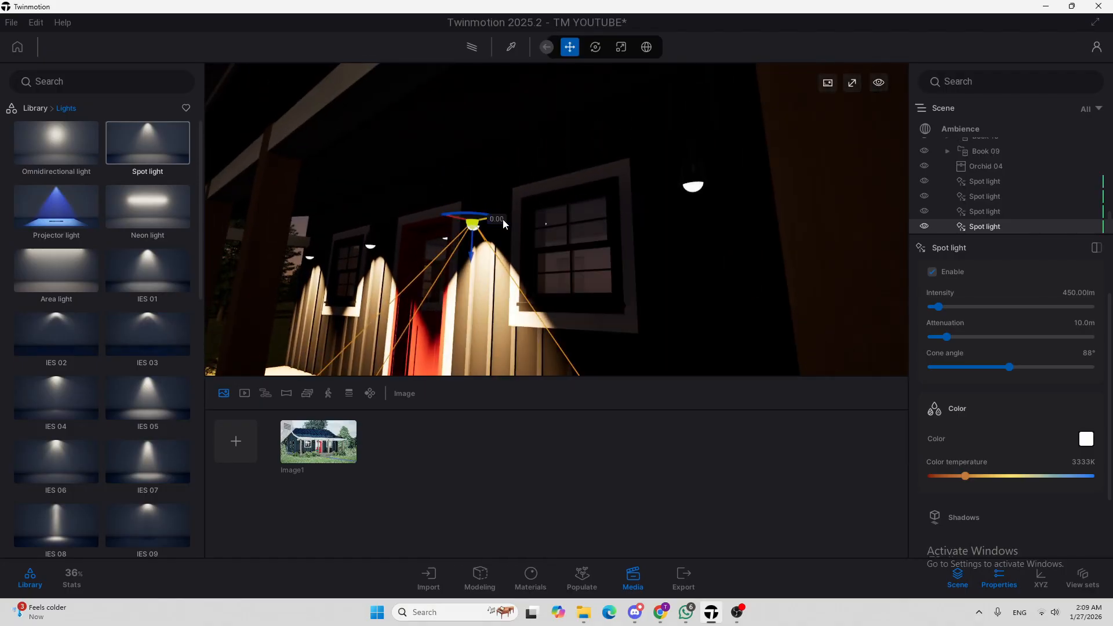
left_click_drag(503, 219, 739, 212)
key("s")
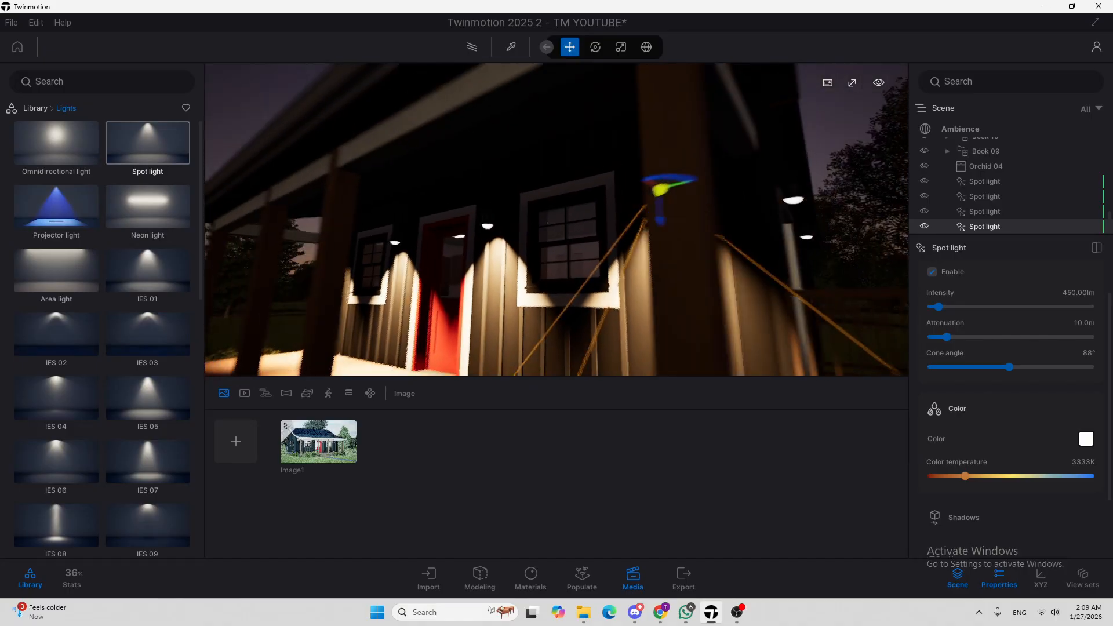
right_click_drag(580, 140, 581, 165)
key("e")
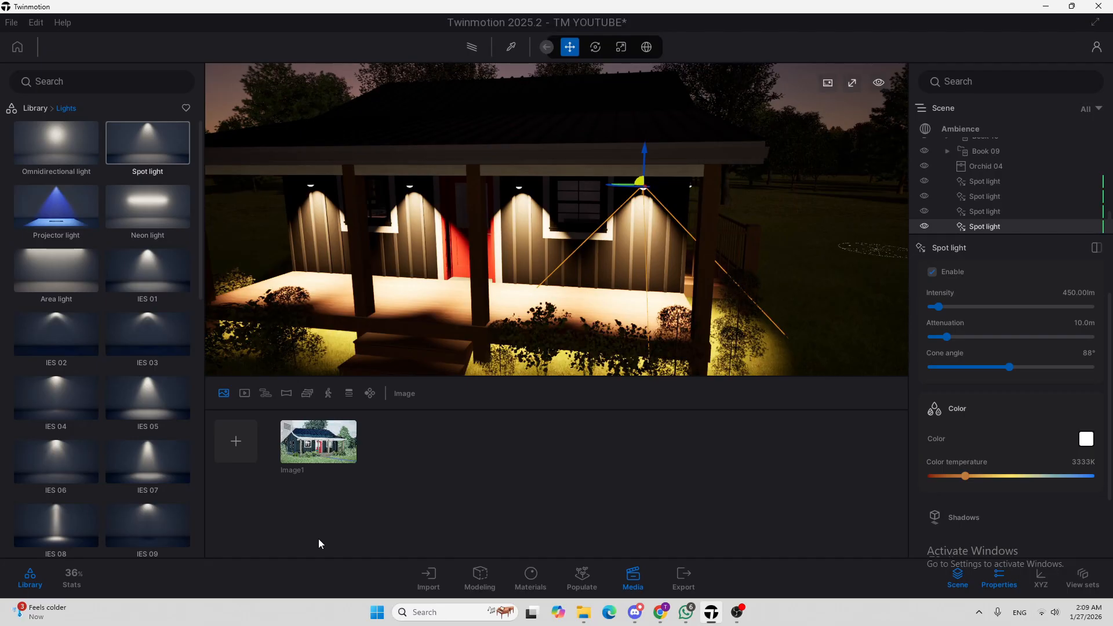
Create a second still image from the Image1 view and turn off the path tracer for it
left_click(318, 451)
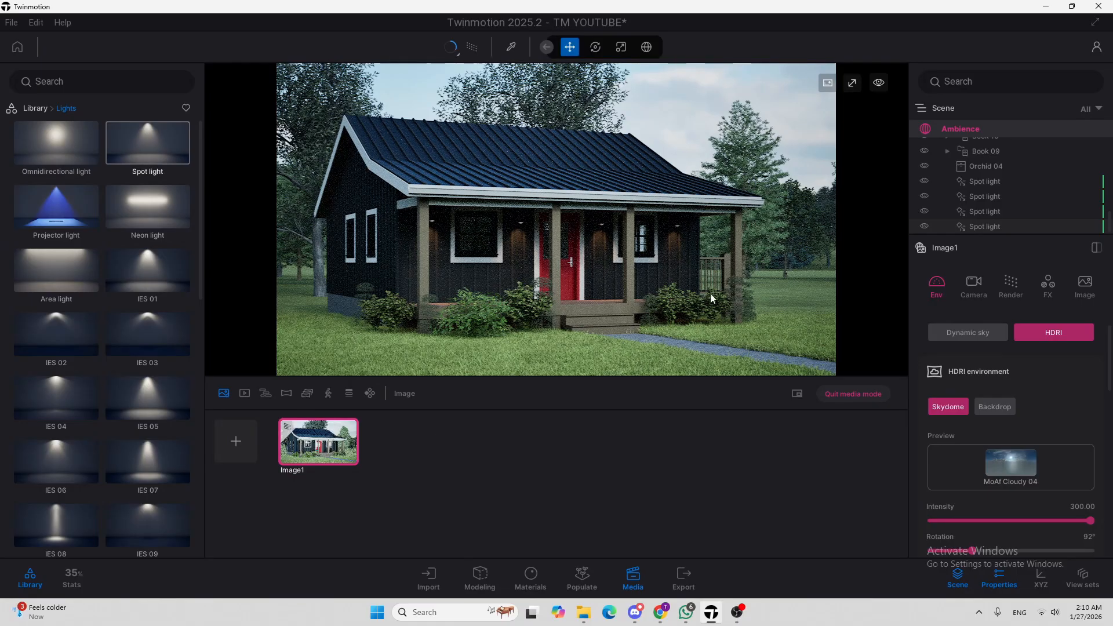
left_click(240, 440)
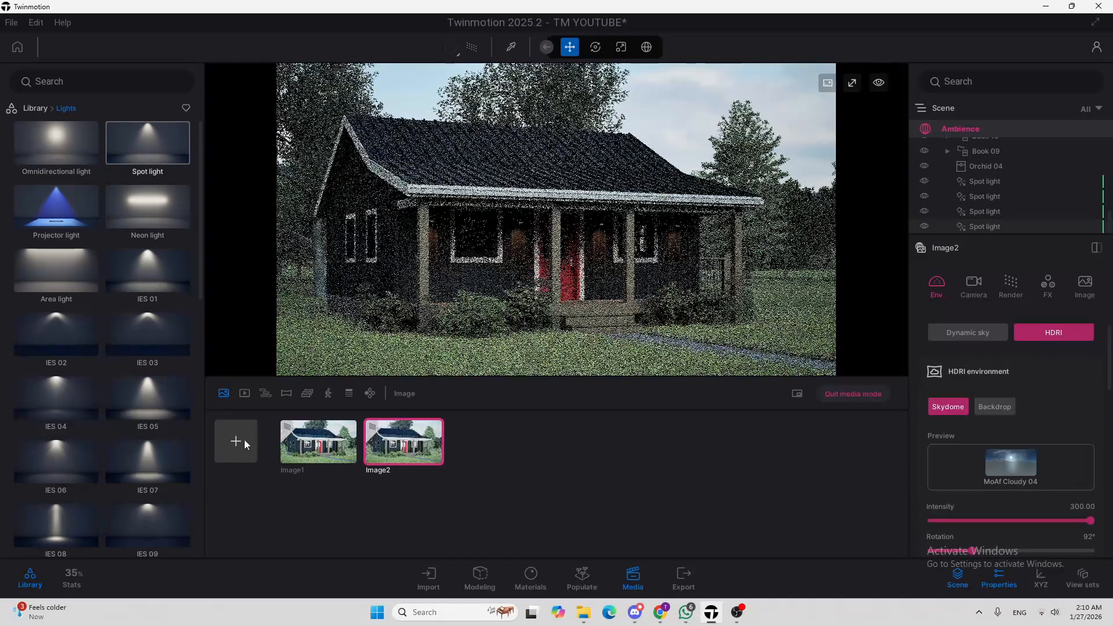
left_click(472, 48)
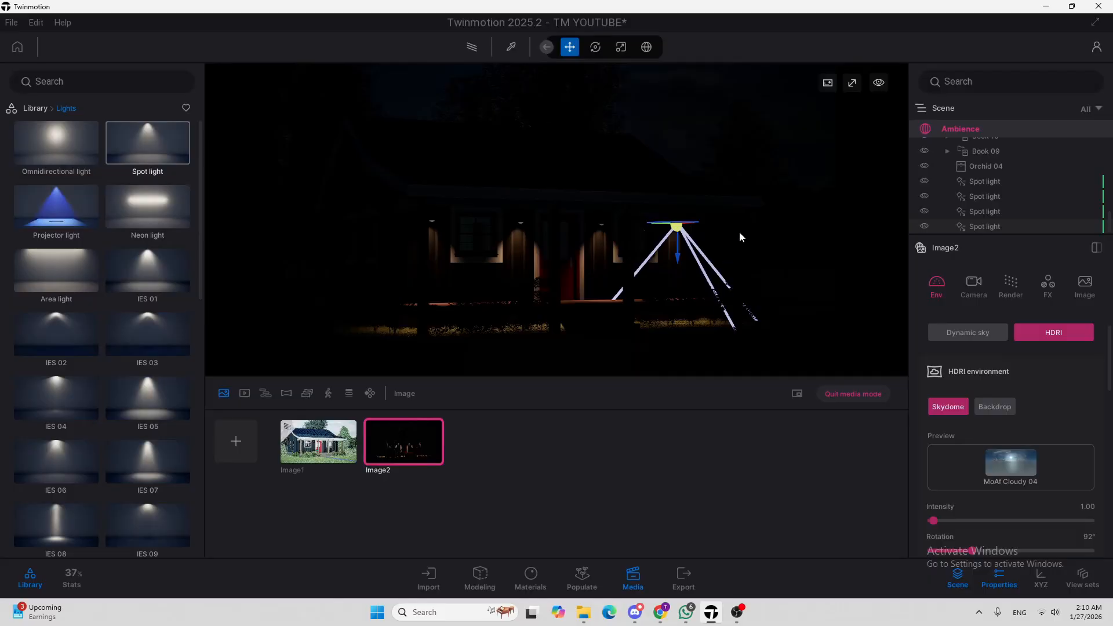
Try to change the time of day within Image2
right_click_drag(740, 231, 894, 81)
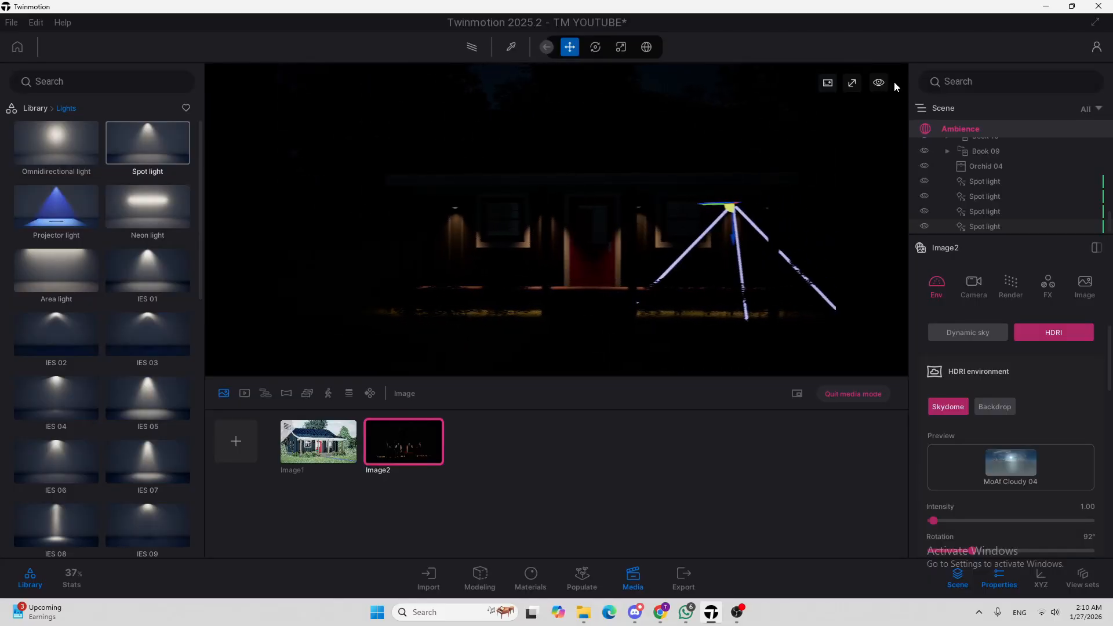
mouse_move(860, 164)
left_click(878, 120)
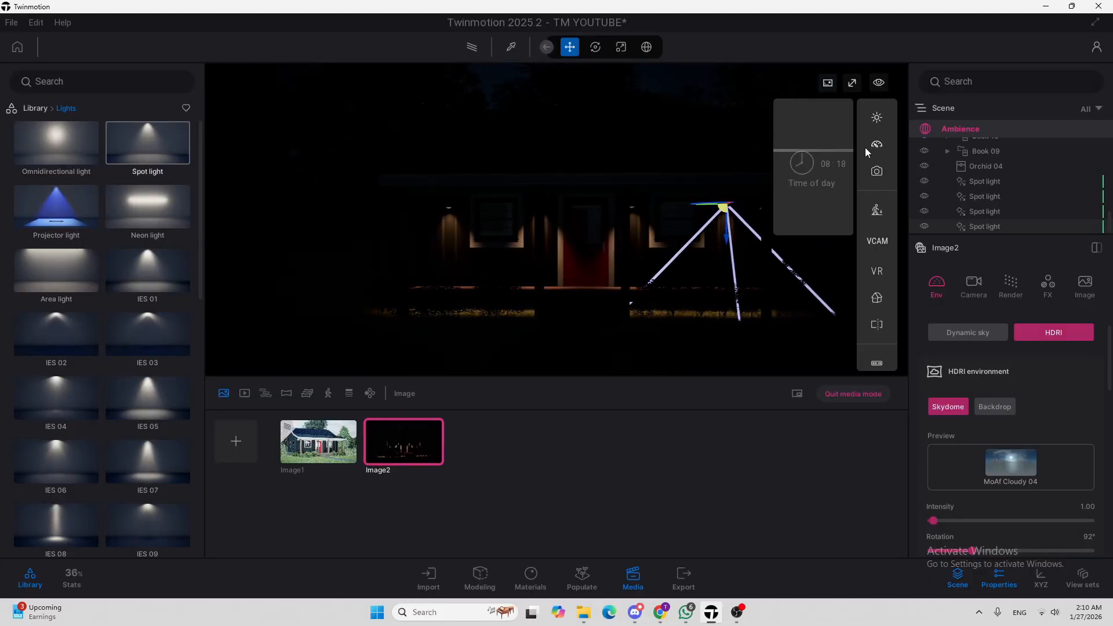
mouse_move(828, 150)
left_mouse_down()
mouse_move(821, 87)
mouse_move(819, 144)
left_mouse_up()
middle_click_drag(815, 151, 816, 102)
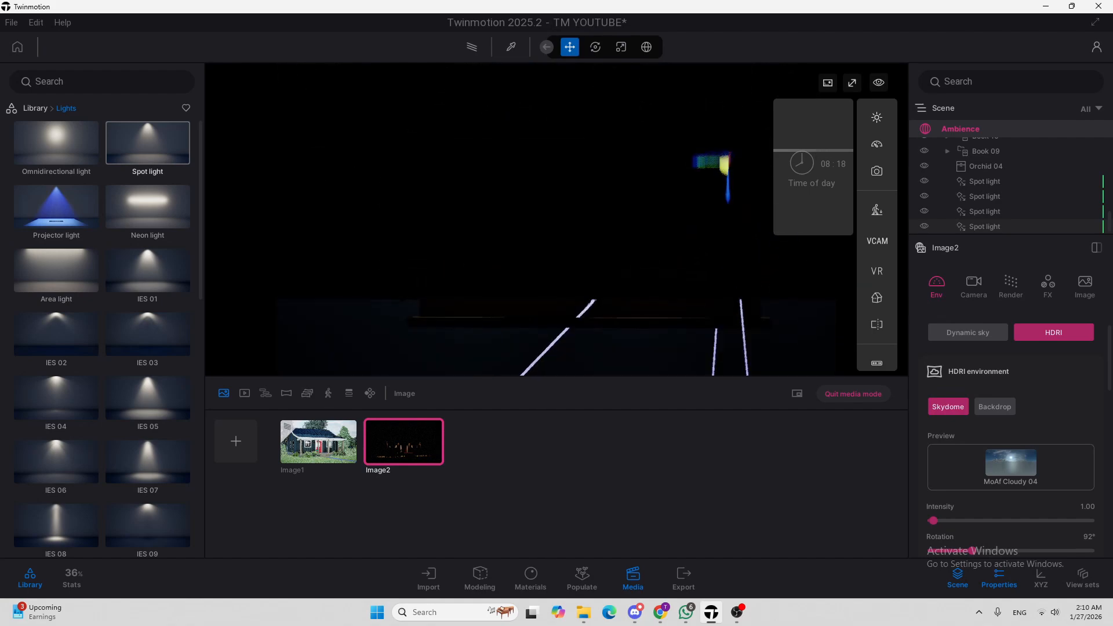
middle_click_drag(815, 154, 815, 218)
left_click(828, 163)
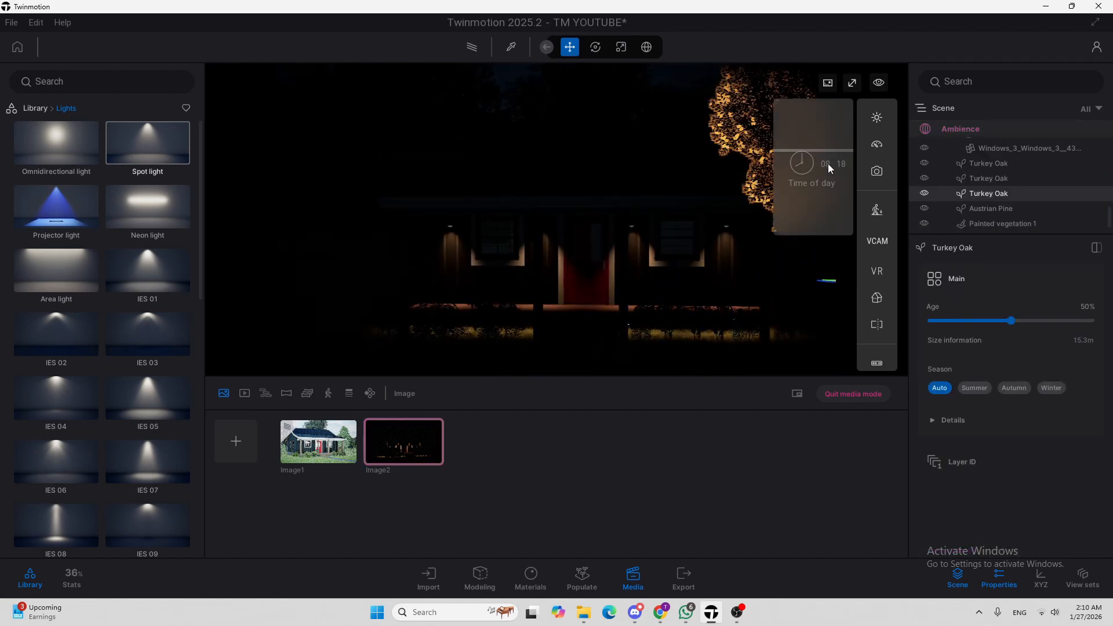
Leave media mode and set the main scene's time of day to 08:53
left_click(867, 394)
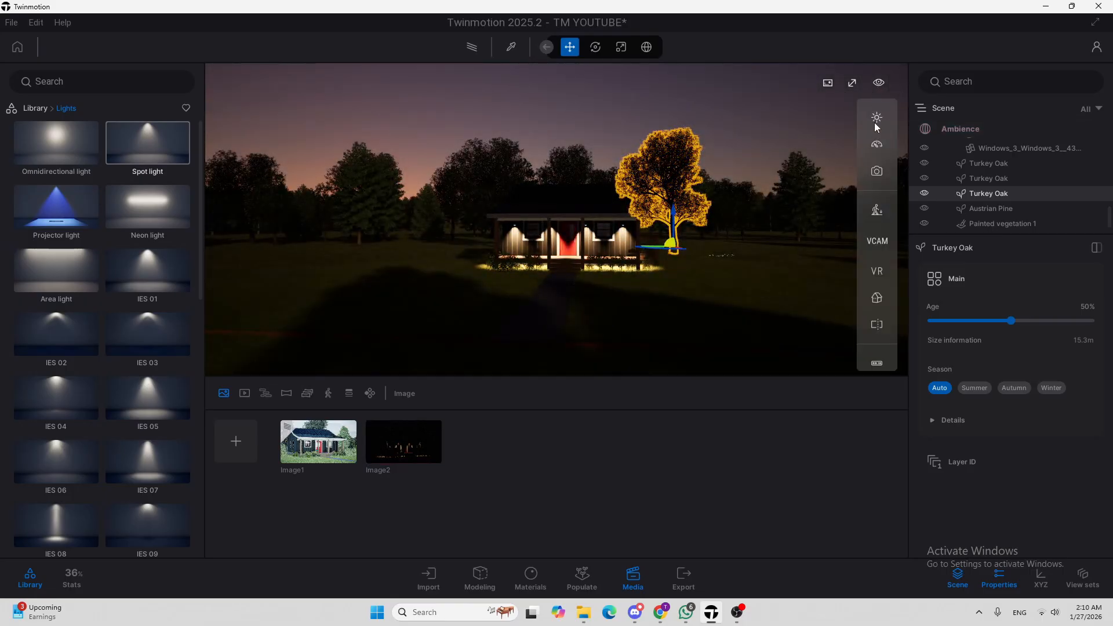
mouse_move(876, 119)
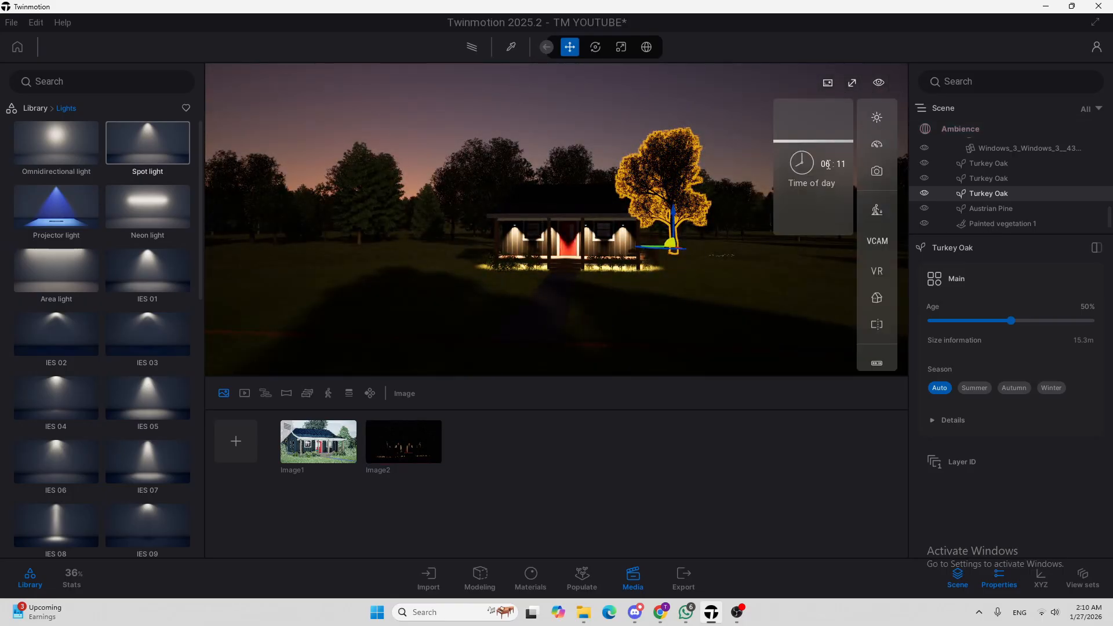
left_click(820, 142)
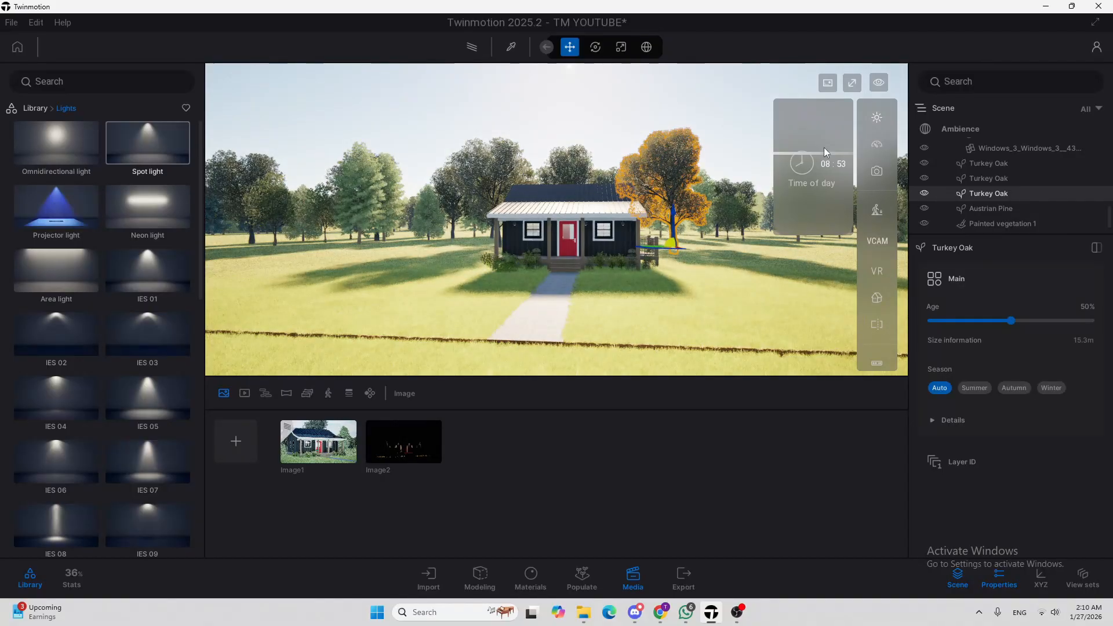
Reopen Image2 and examine the lamp-lit porch from an angled viewpoint
left_click(404, 442)
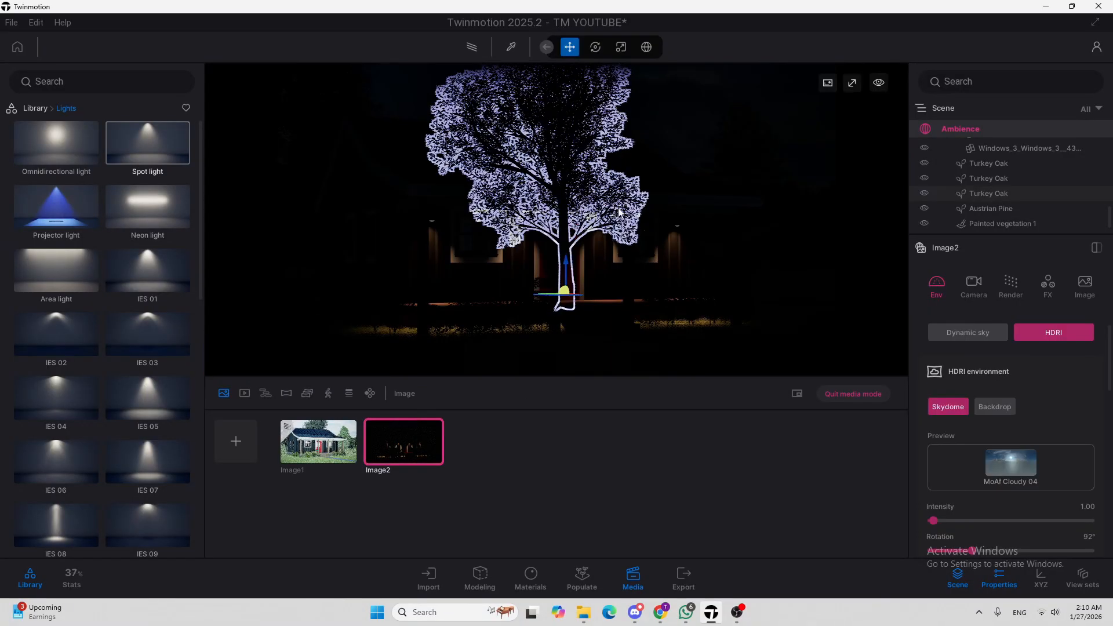
key("a")
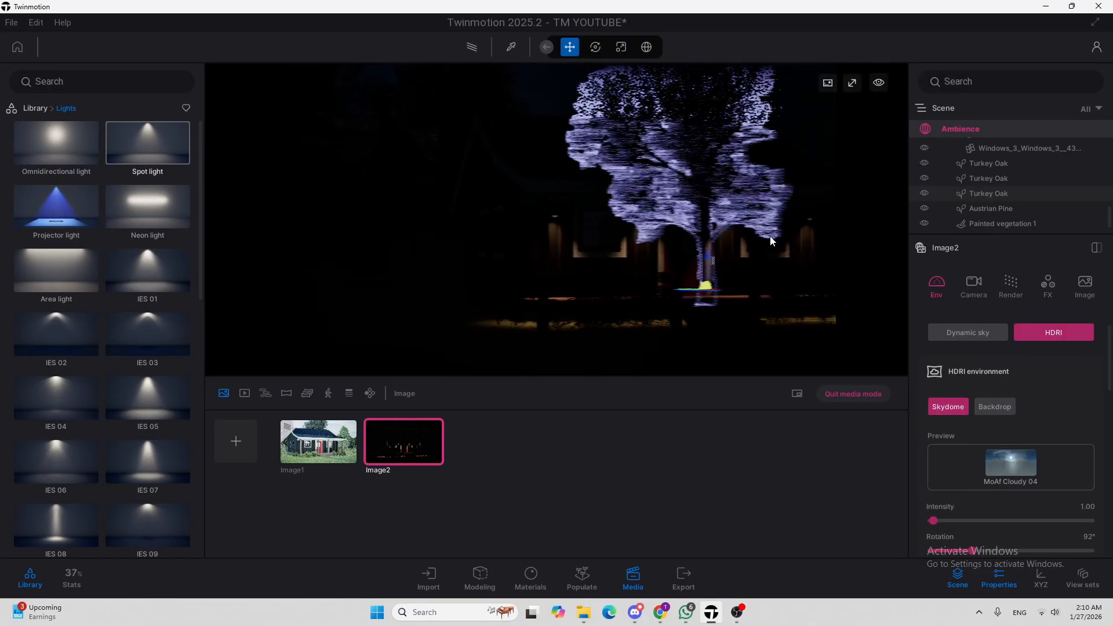
right_click_drag(778, 240, 811, 234)
key("d")
key("s")
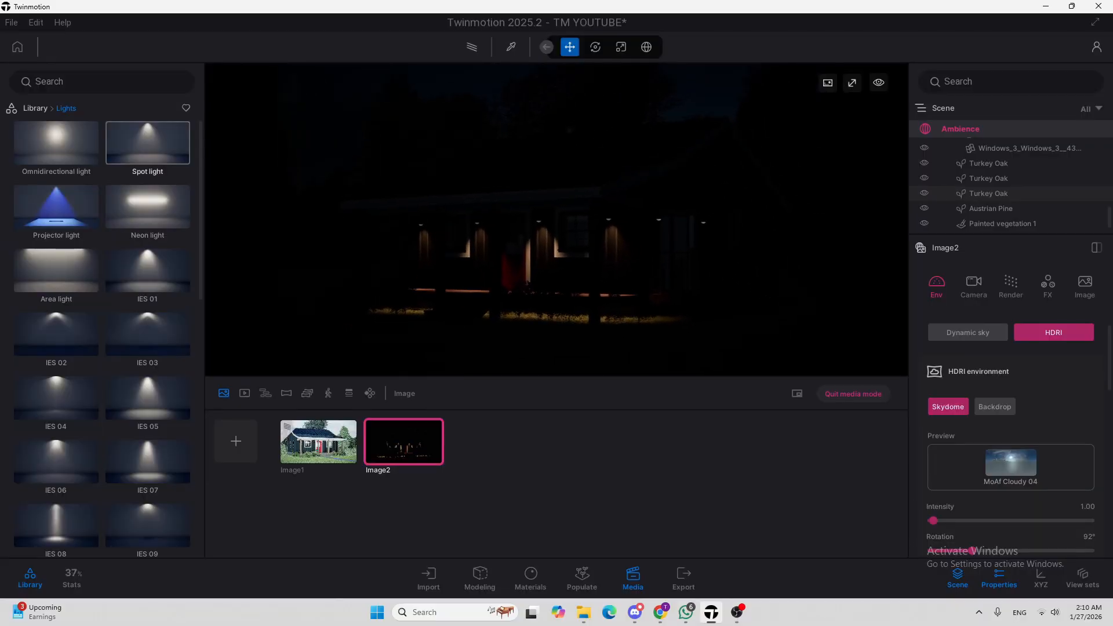
Turn on the path tracer for Image2, frame the cottage from its side-deck corner, and update the saved view
left_click(473, 48)
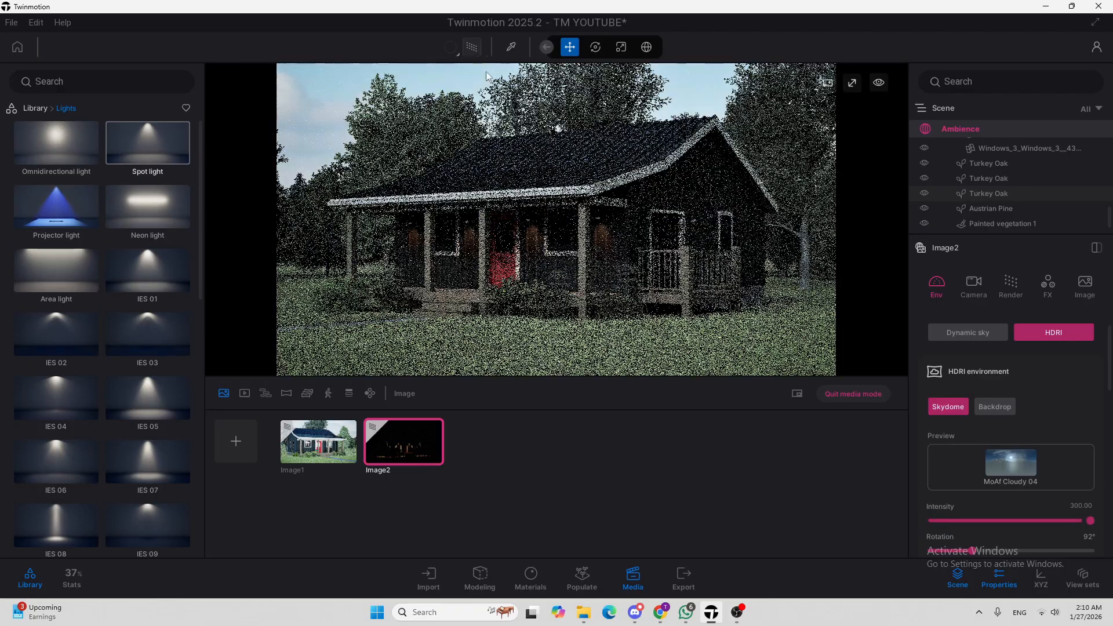
mouse_move(556, 220)
right_mouse_down()
mouse_move(575, 209)
mouse_move(558, 219)
mouse_move(555, 207)
right_mouse_up()
key("a")
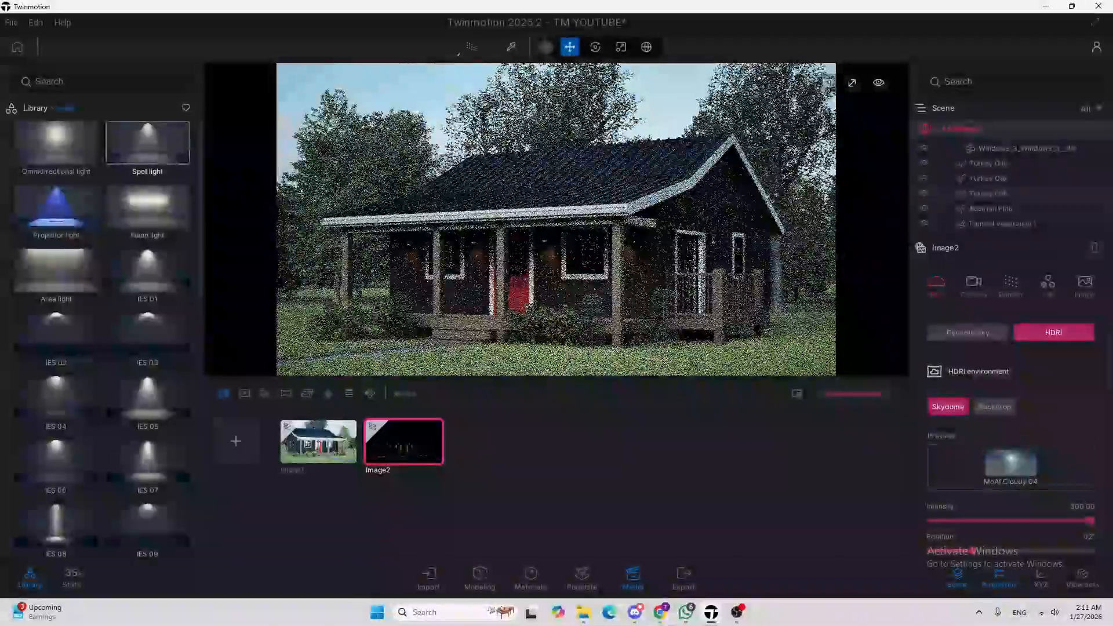
left_click(412, 421)
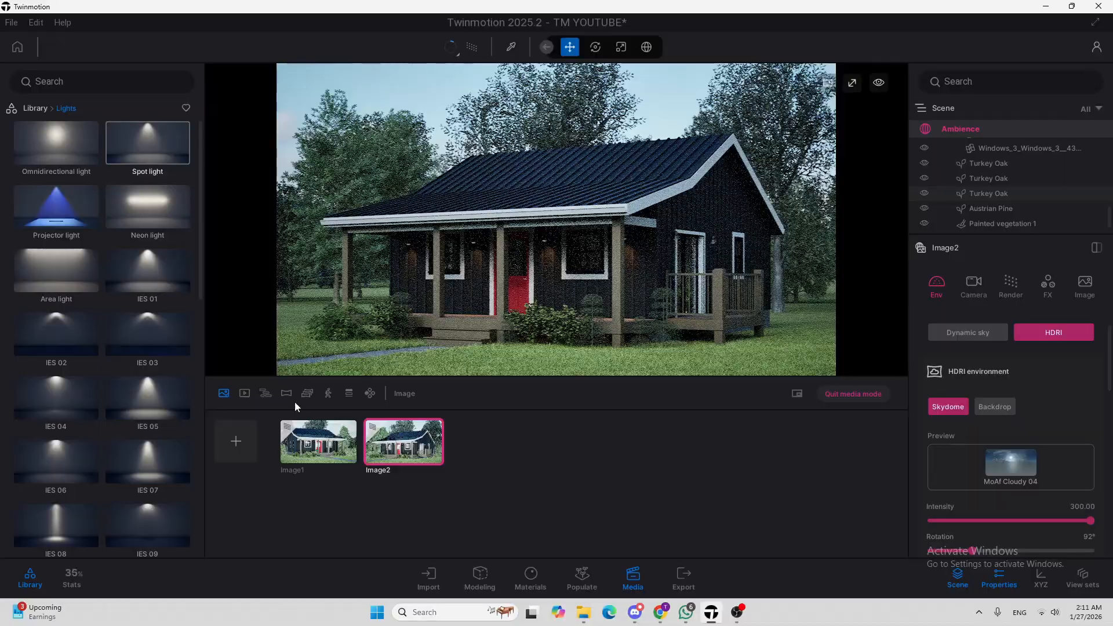
Compare the Image1 and Image2 views of the cottage
left_click(339, 452)
left_click(402, 450)
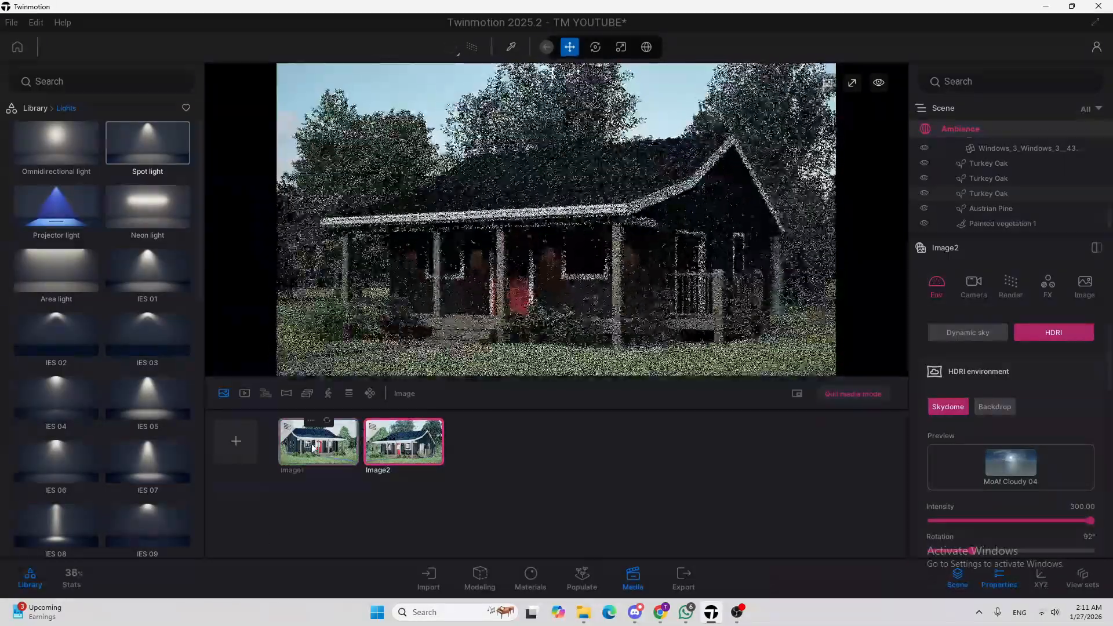
left_click(325, 441)
left_click(403, 442)
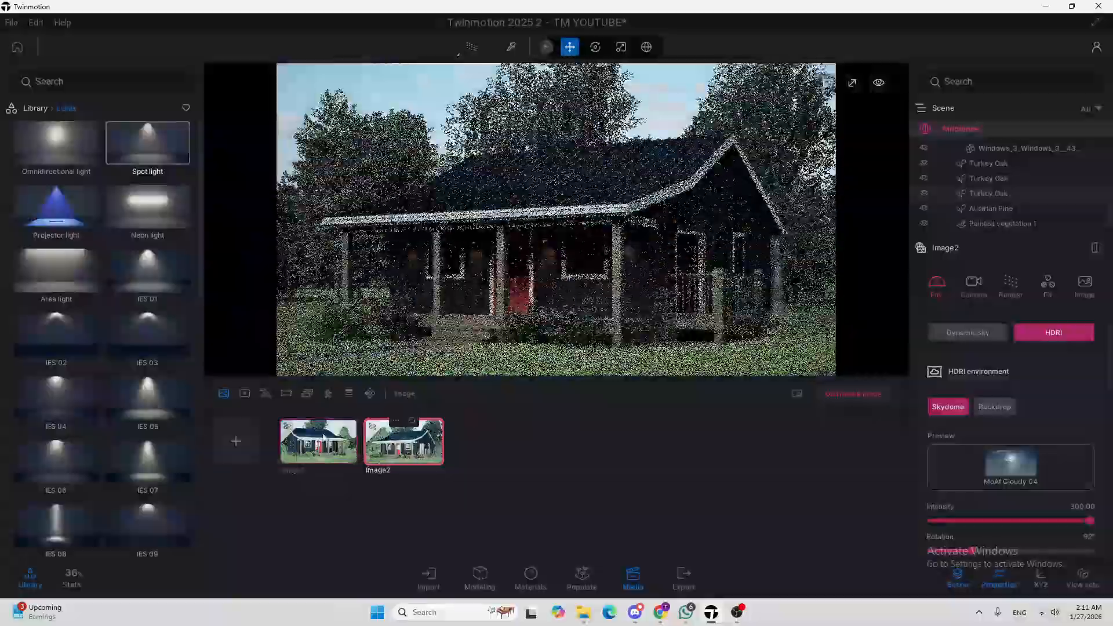
Rename the first still image as FRONT 1
left_click(308, 452)
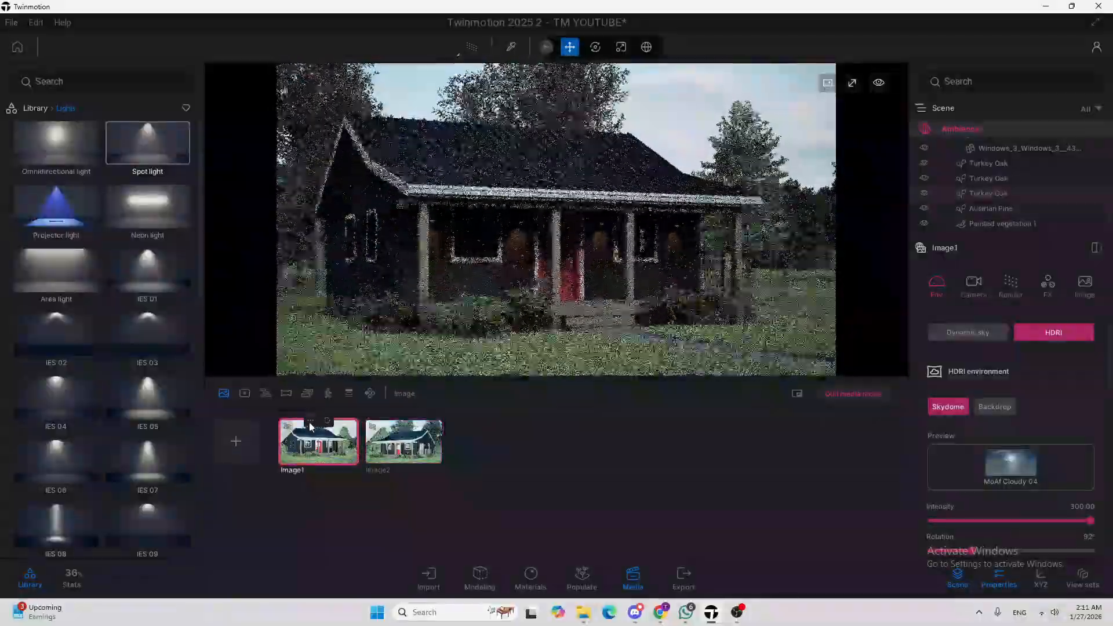
right_click(308, 449)
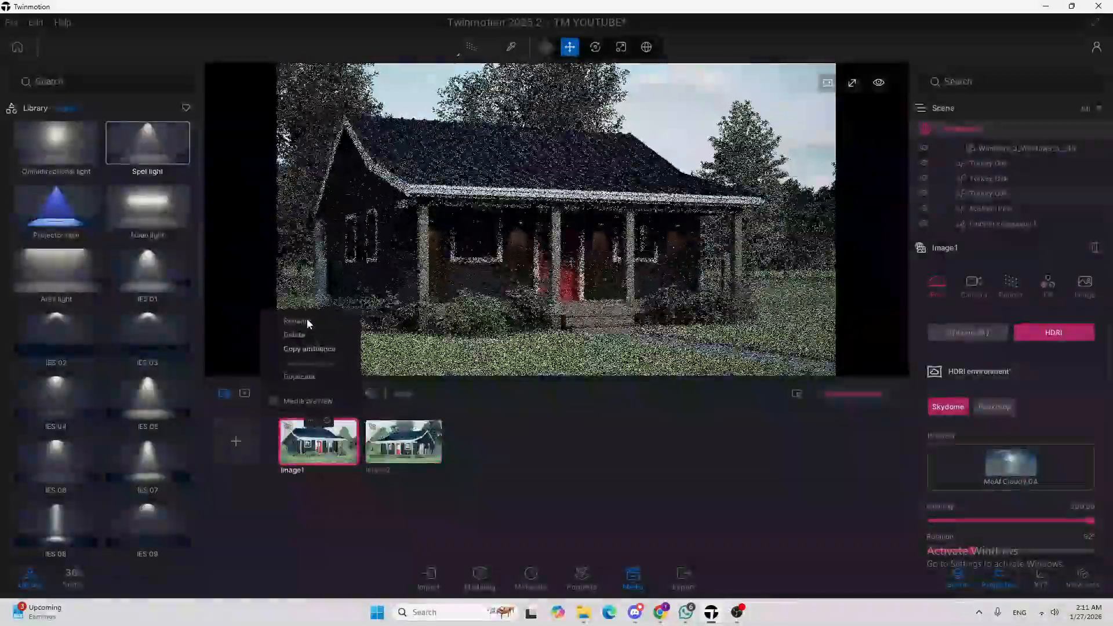
left_click(308, 319)
type("FRONT 1")
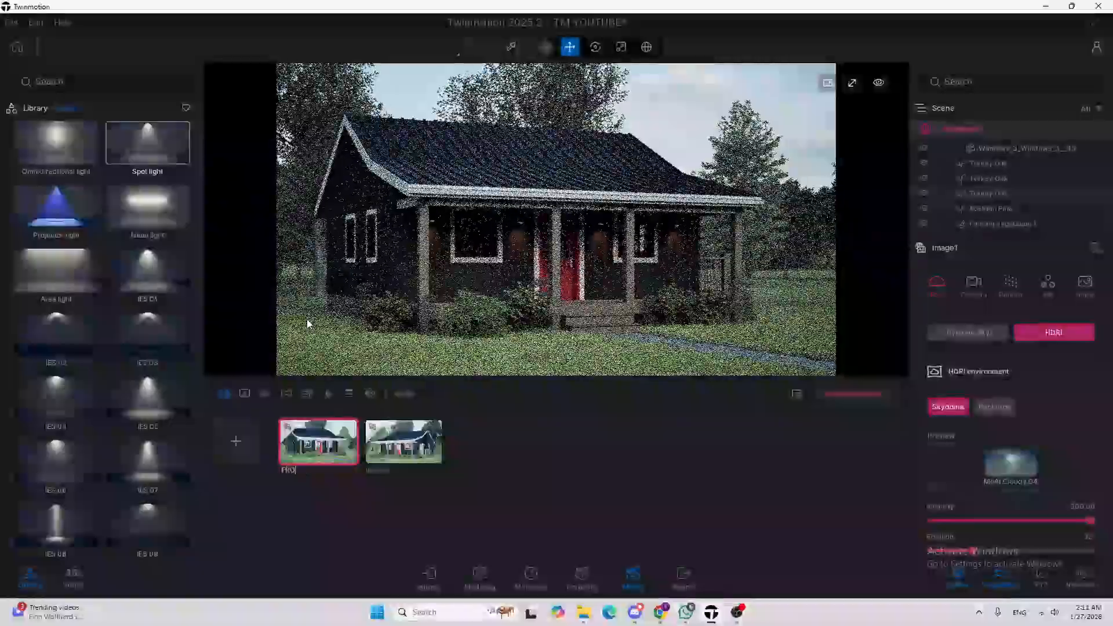
key("Return")
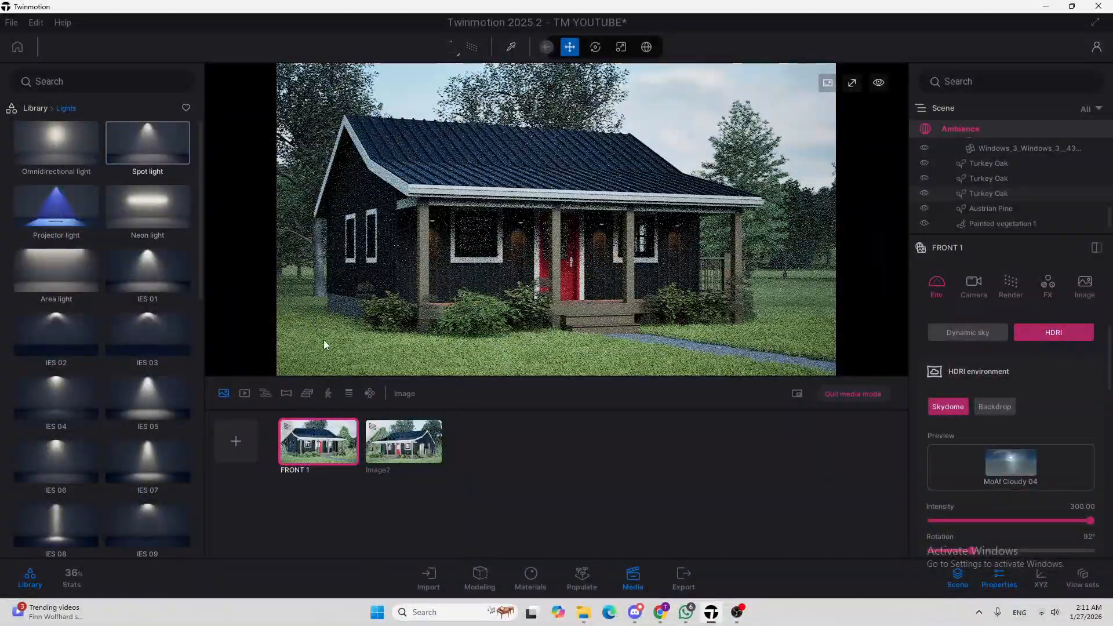
Rename the second still image as FRONT 2
left_click(396, 420)
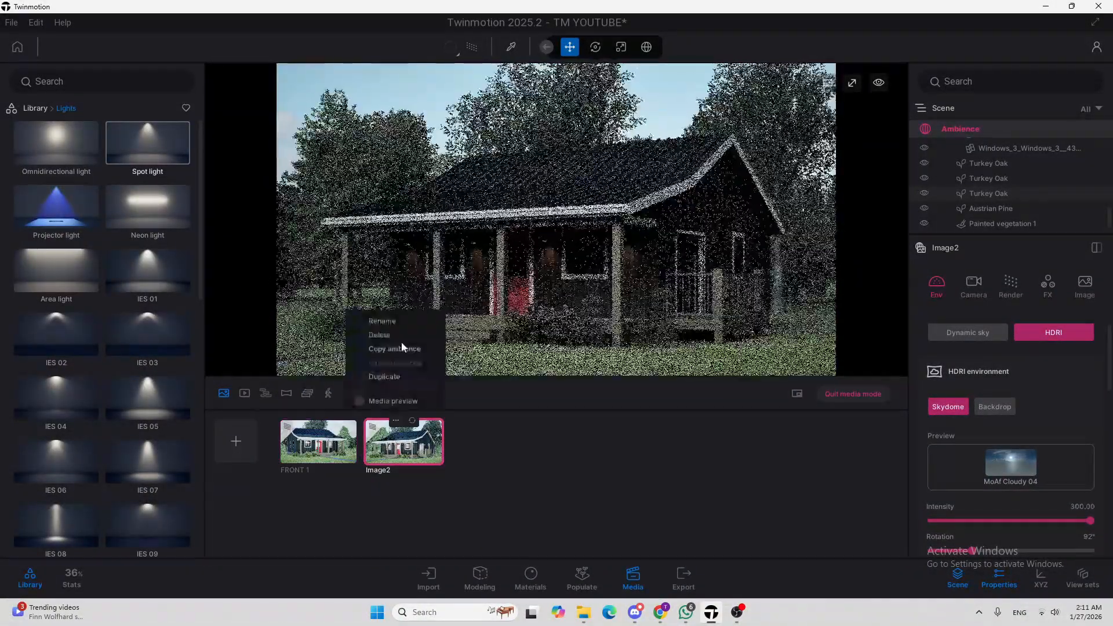
left_click(392, 323)
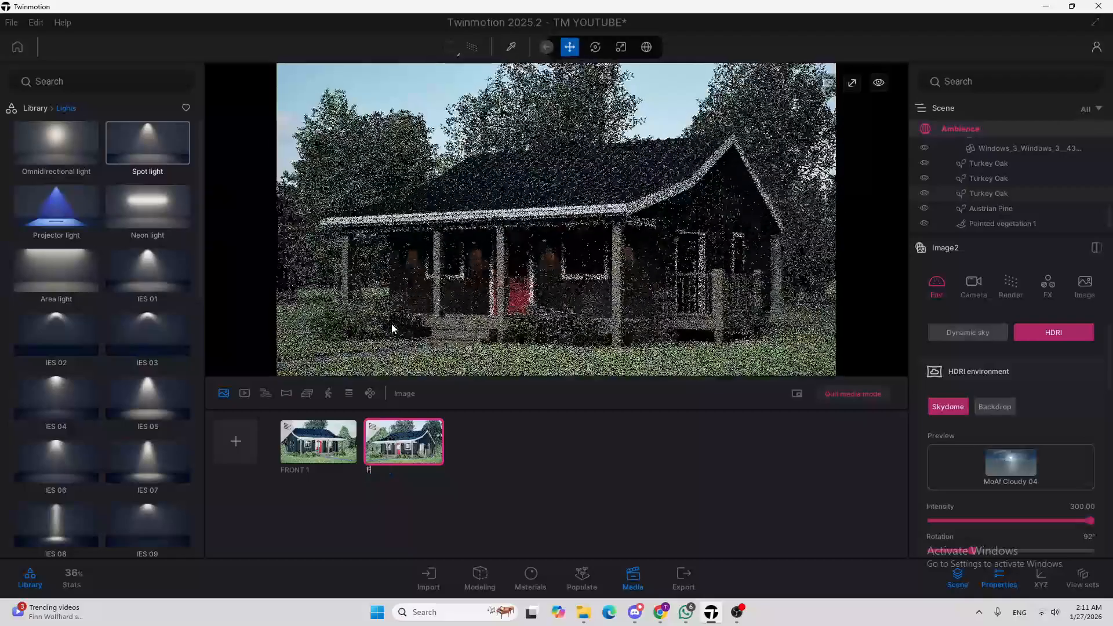
type("FRONT 2")
key("Return")
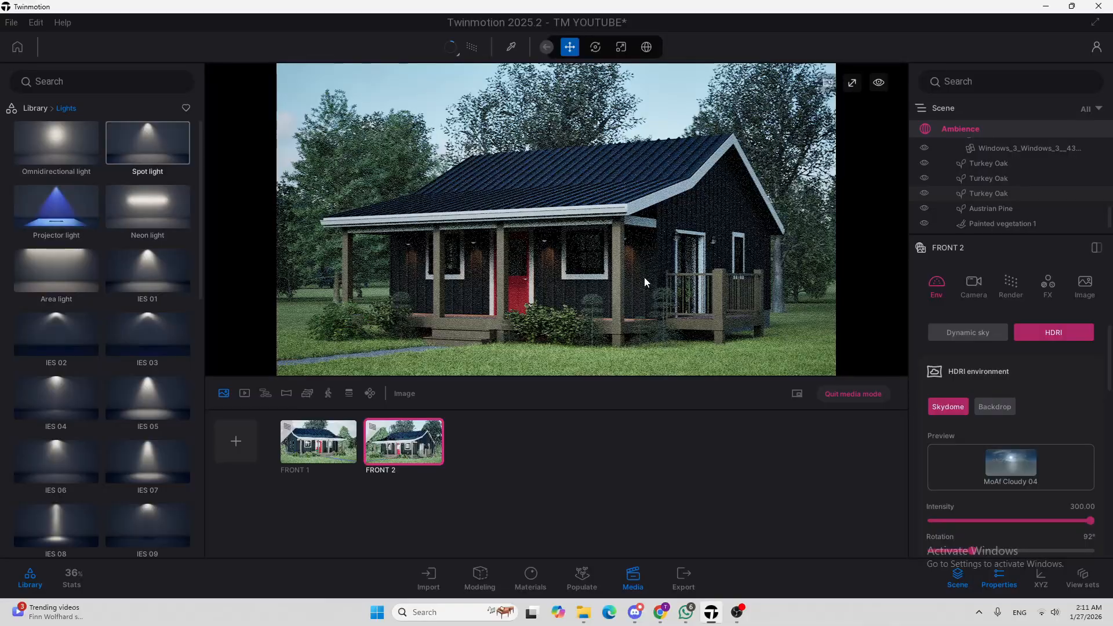
Leave media mode and create a third still image from inside the cottage, facing the seating area and glass door
left_click(851, 394)
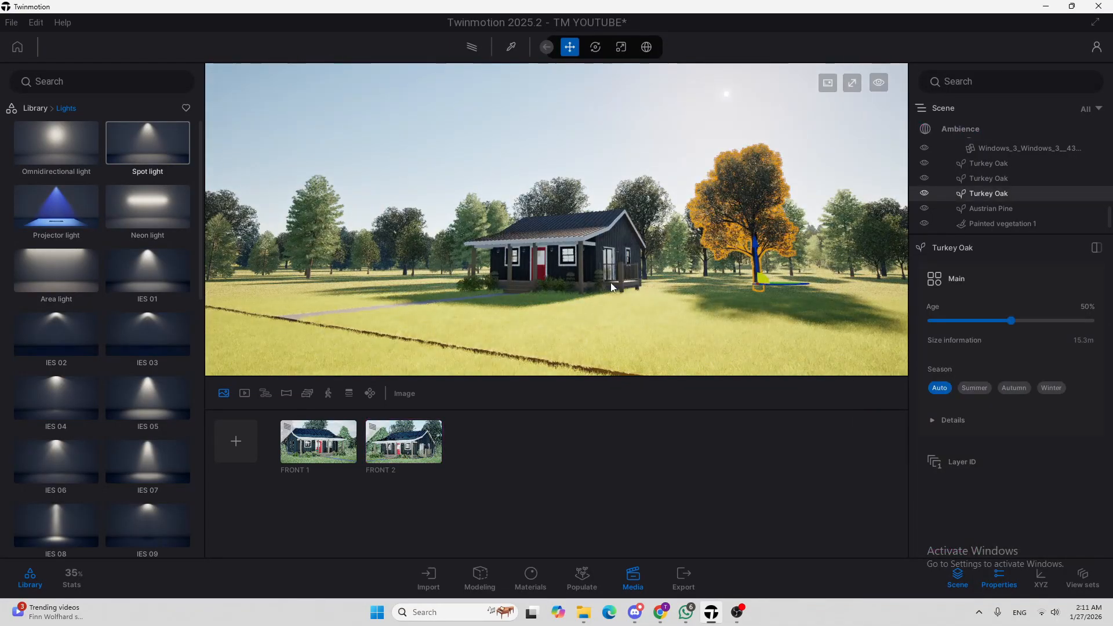
left_click(646, 150)
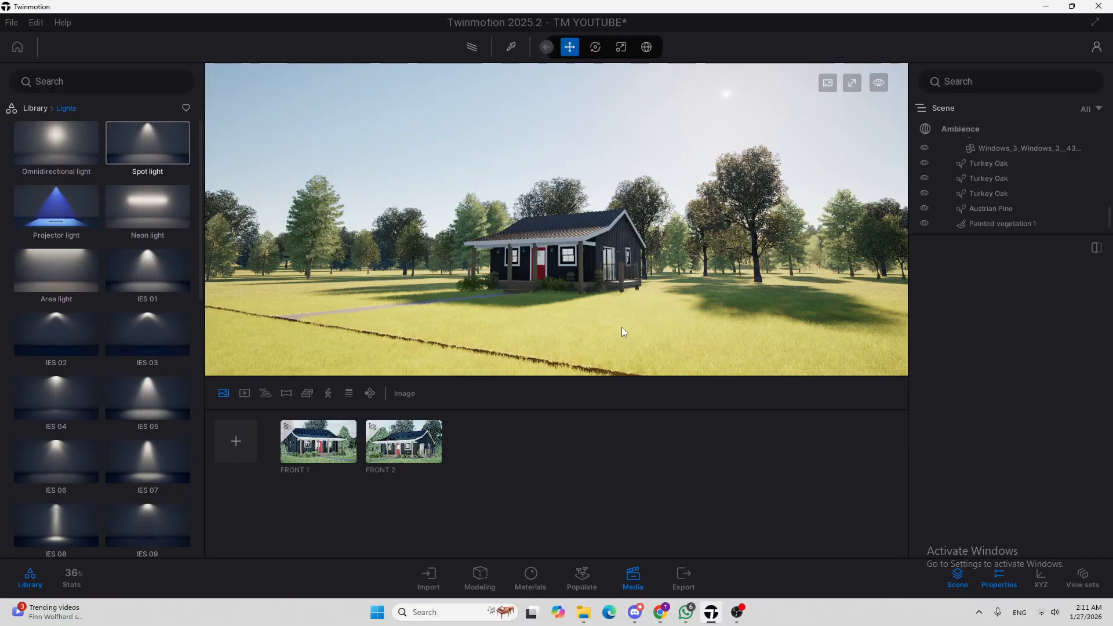
right_click_drag(621, 327, 662, 278)
key("w")
key("w")
key("w")
key("s")
key("s")
key("q")
key("s")
key("s")
key("w")
key("e")
key("q")
key("q")
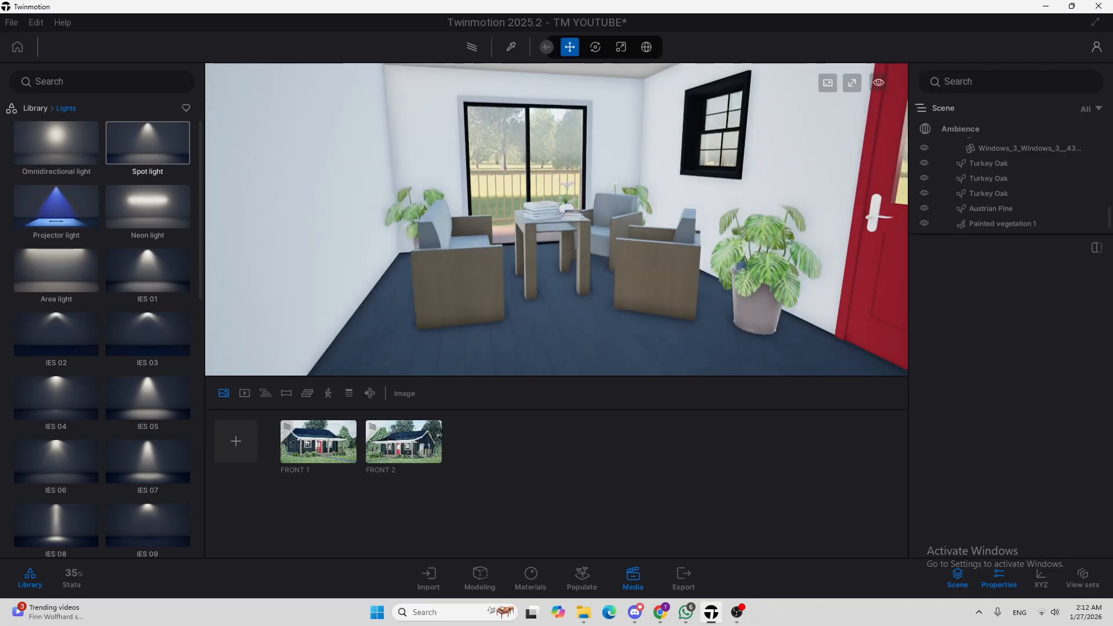
right_click_drag(576, 286, 596, 254)
key("q")
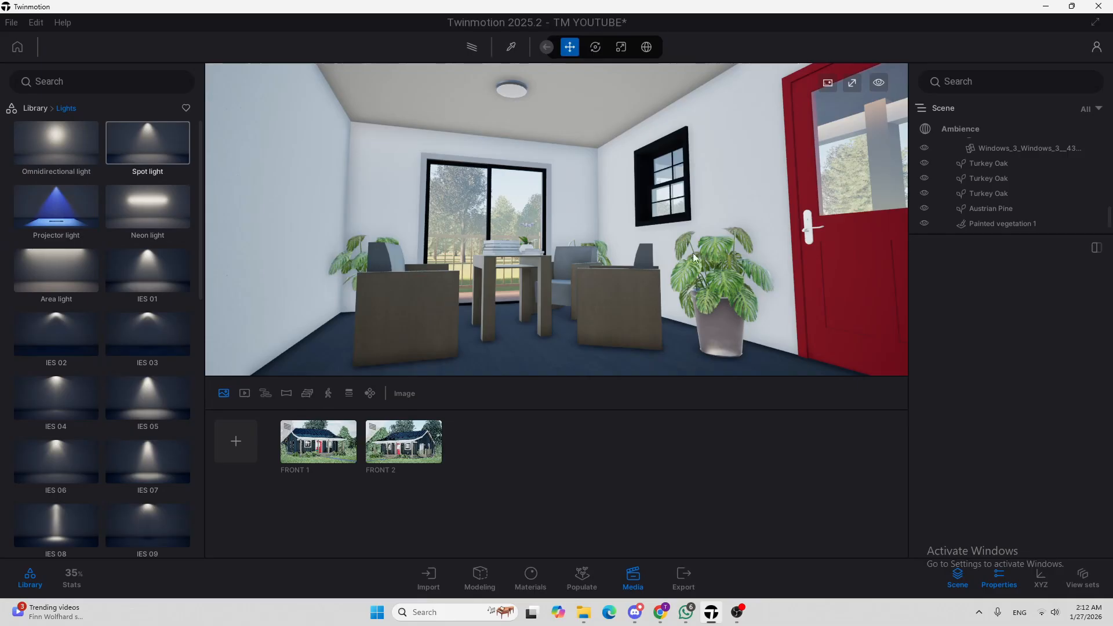
left_click(240, 444)
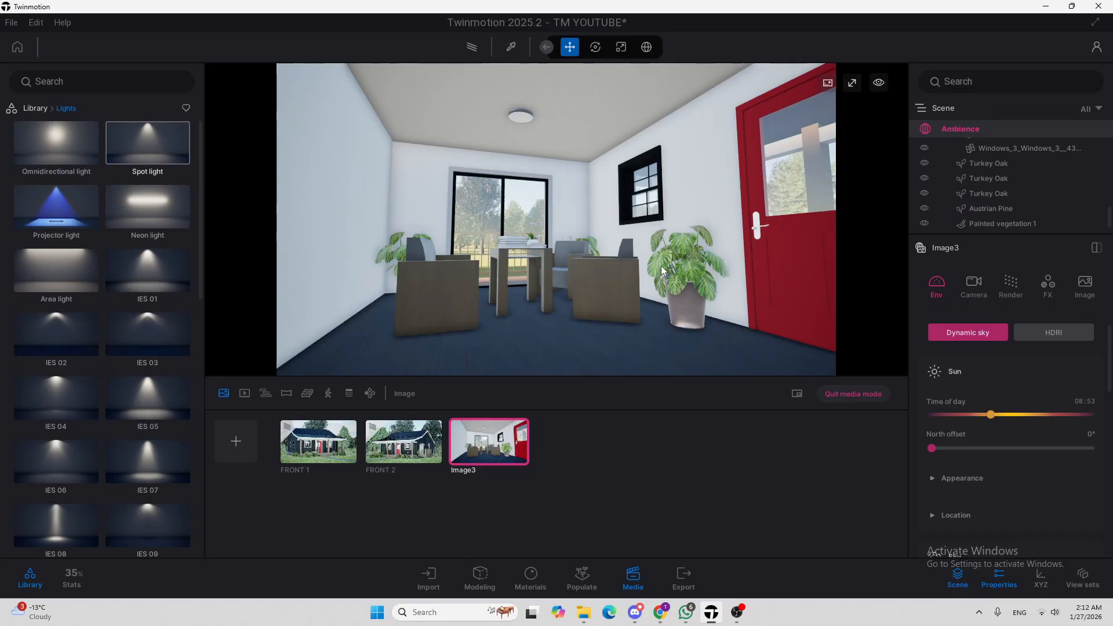
Reframe Image3 closer to the chairs, table and potted plant, and update its saved view
right_click_drag(661, 266, 648, 267)
key("w")
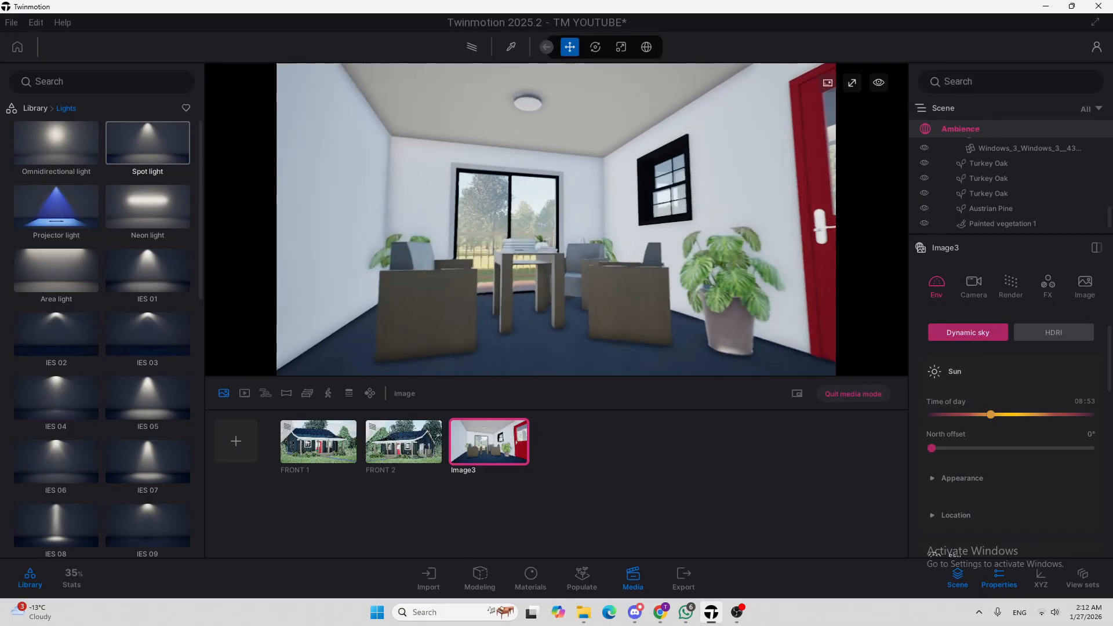
key("s")
key("w")
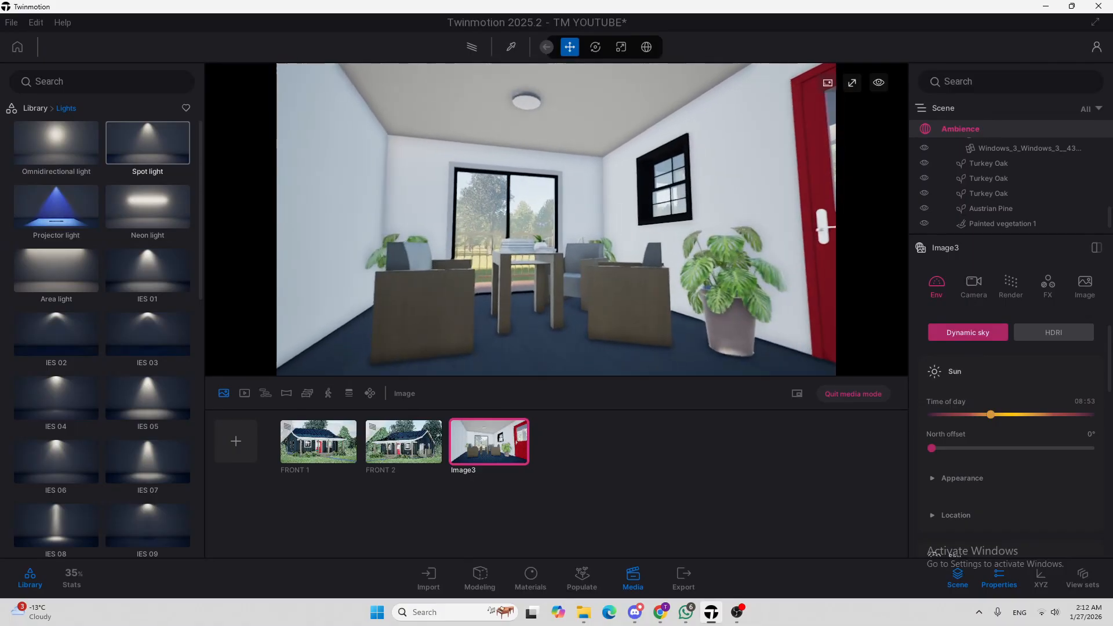
key("w")
key("s")
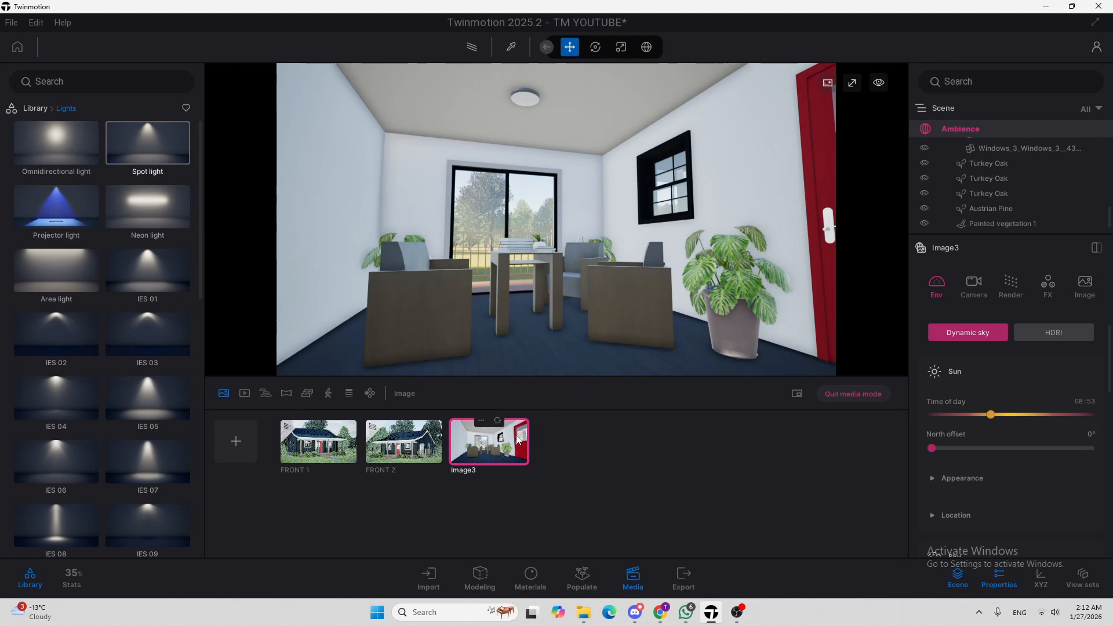
left_click(496, 422)
Set the output size of Image3 to 2K Full HD 1920x1080
left_click(1085, 285)
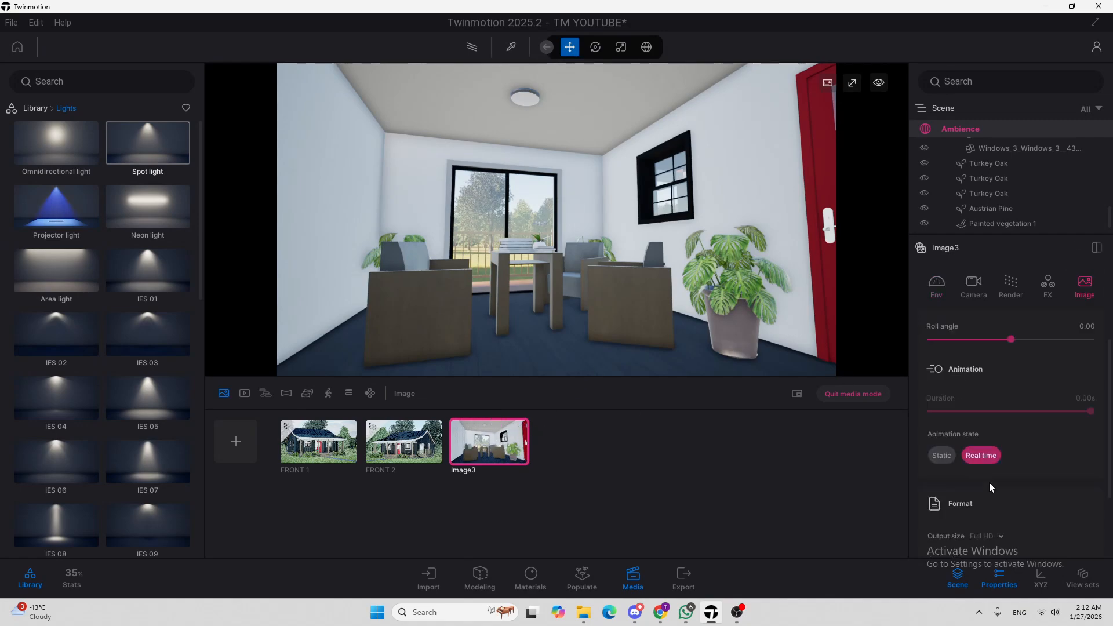
scroll(989, 482, "down", 3)
left_click(986, 434)
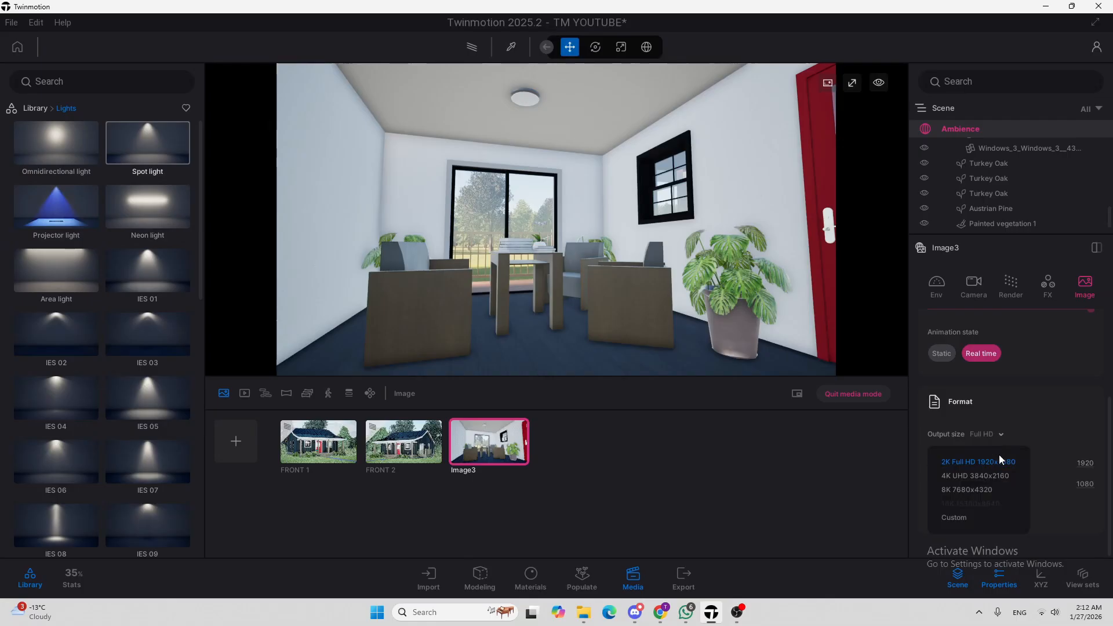
left_click(985, 465)
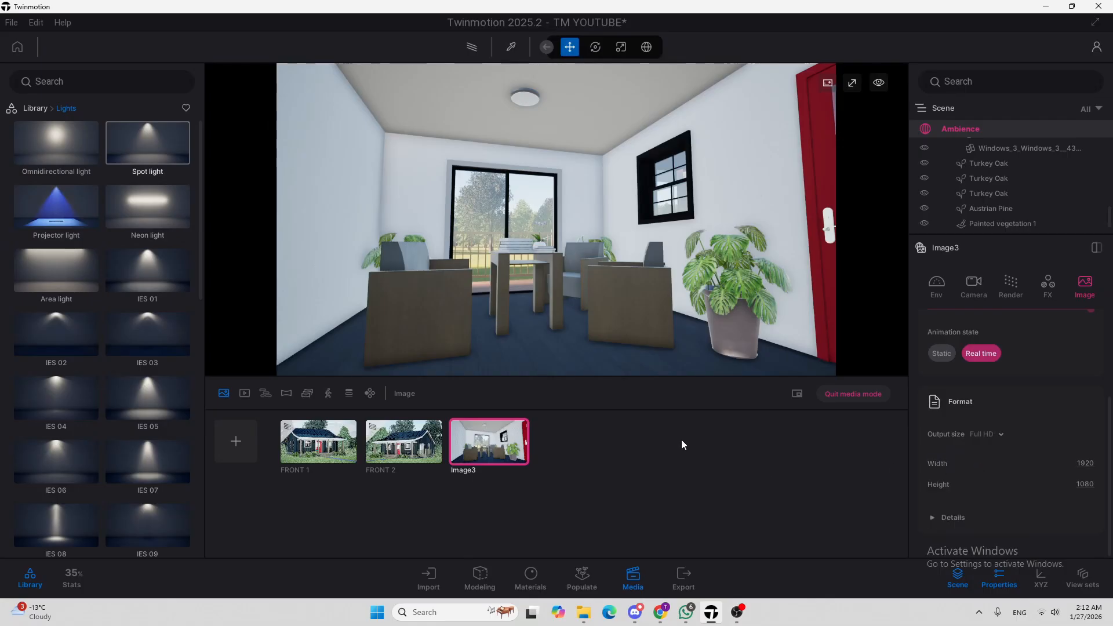
Copy the ambience of FRONT 2 and paste it into Image3
left_click(396, 443)
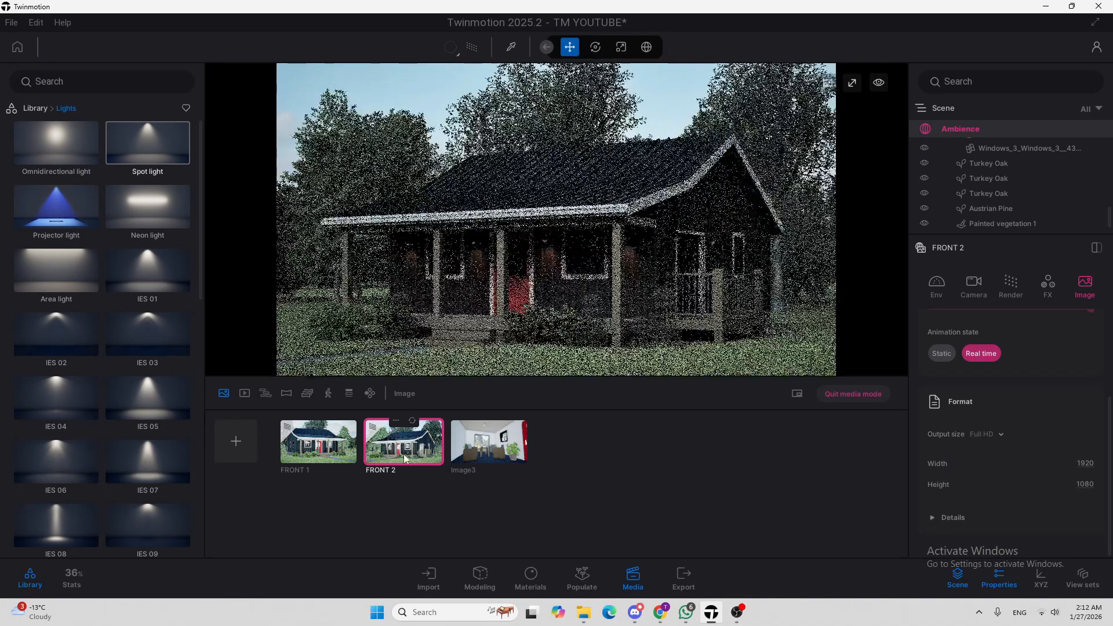
left_click(488, 441)
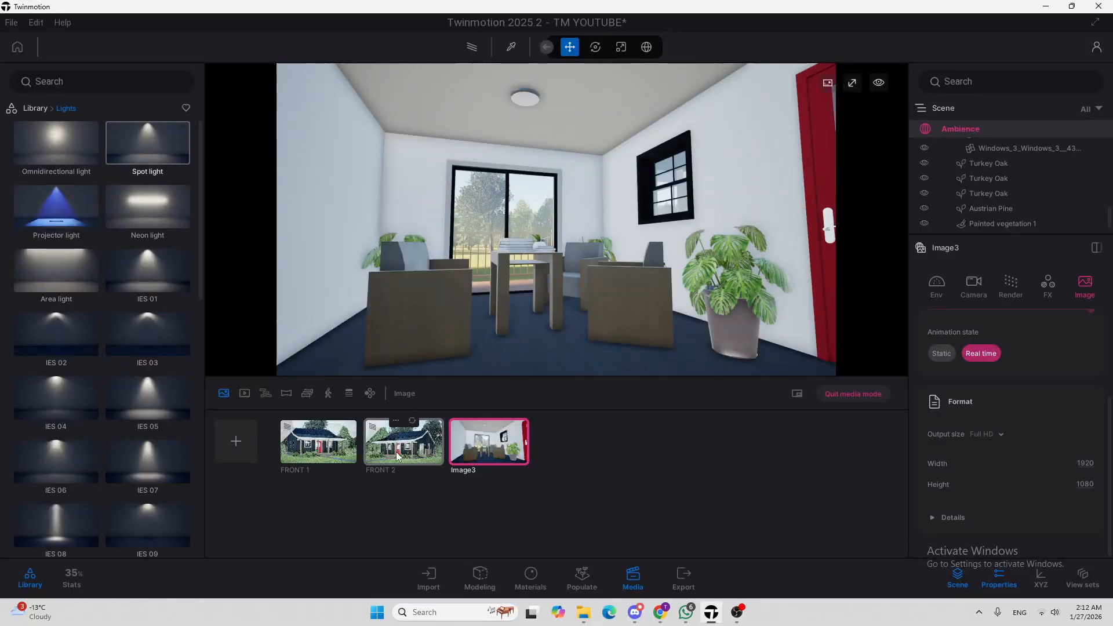
left_click(397, 420)
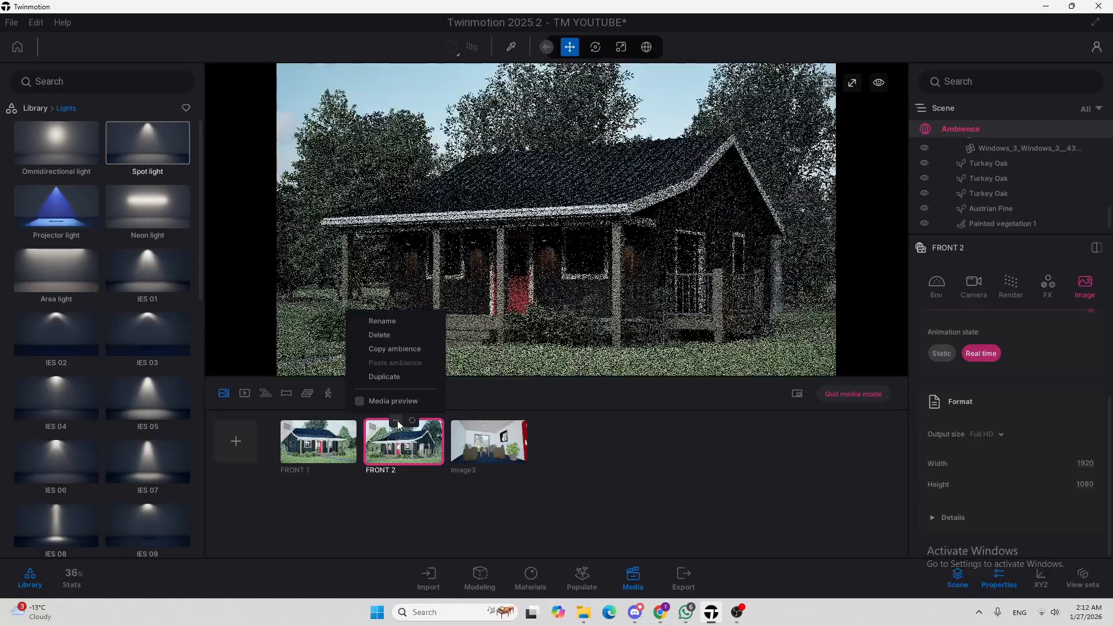
left_click(395, 349)
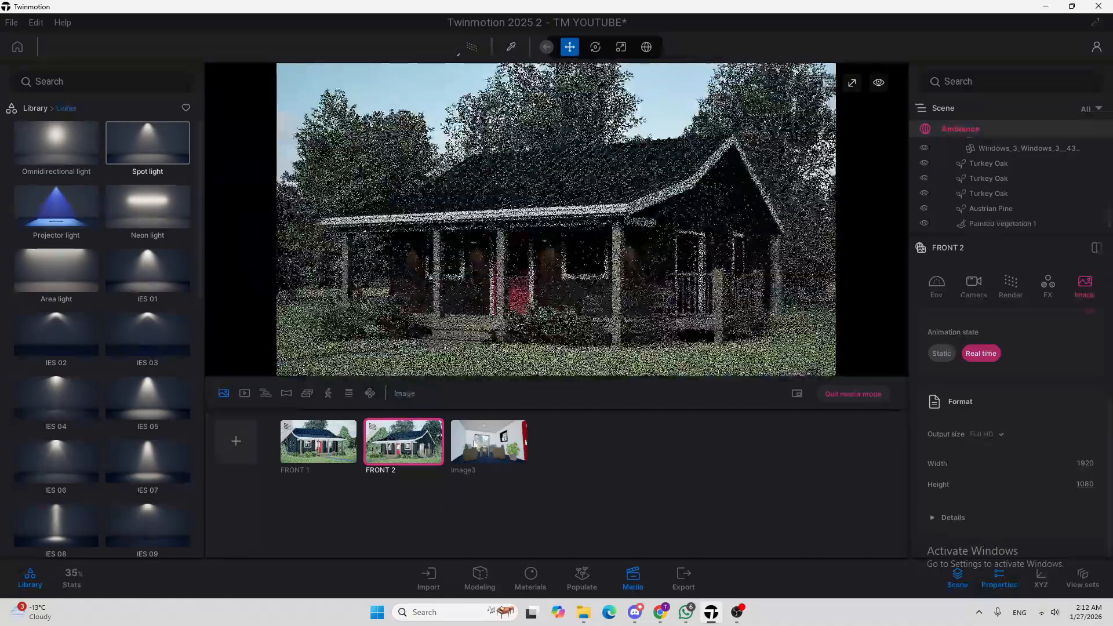
left_click(481, 429)
left_click(481, 422)
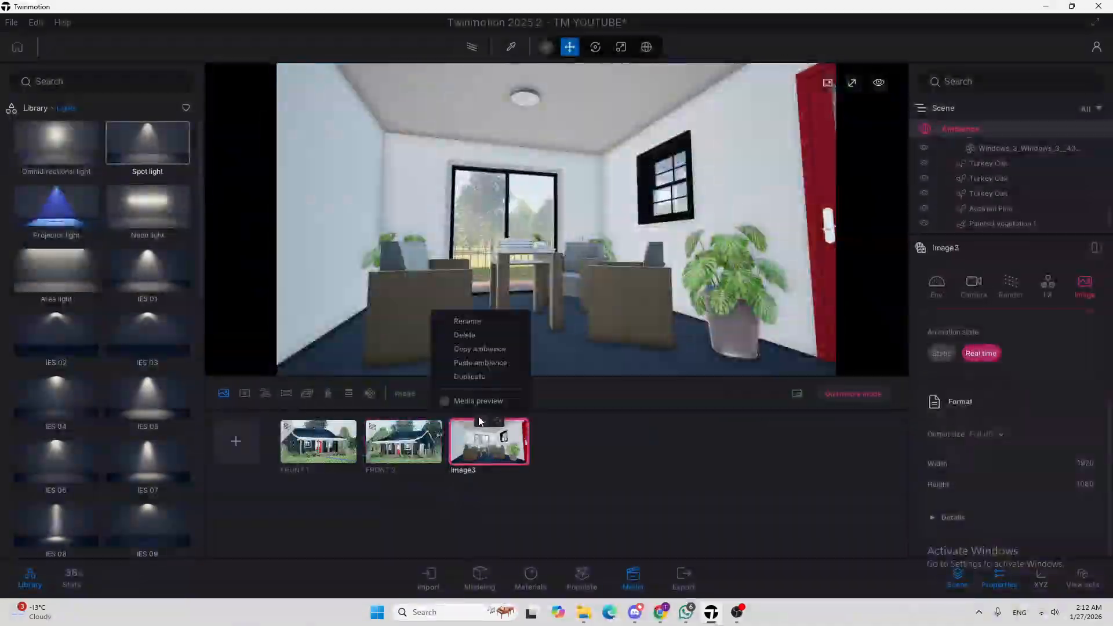
left_click(476, 366)
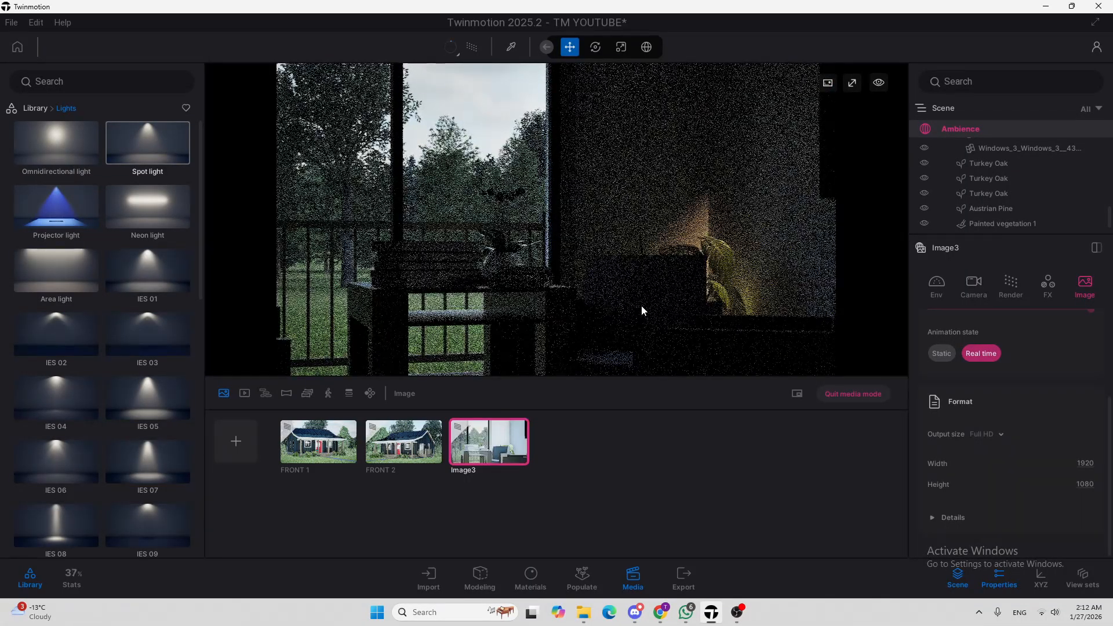
Set the camera focal length of Image3 to 18 mm
left_click(971, 292)
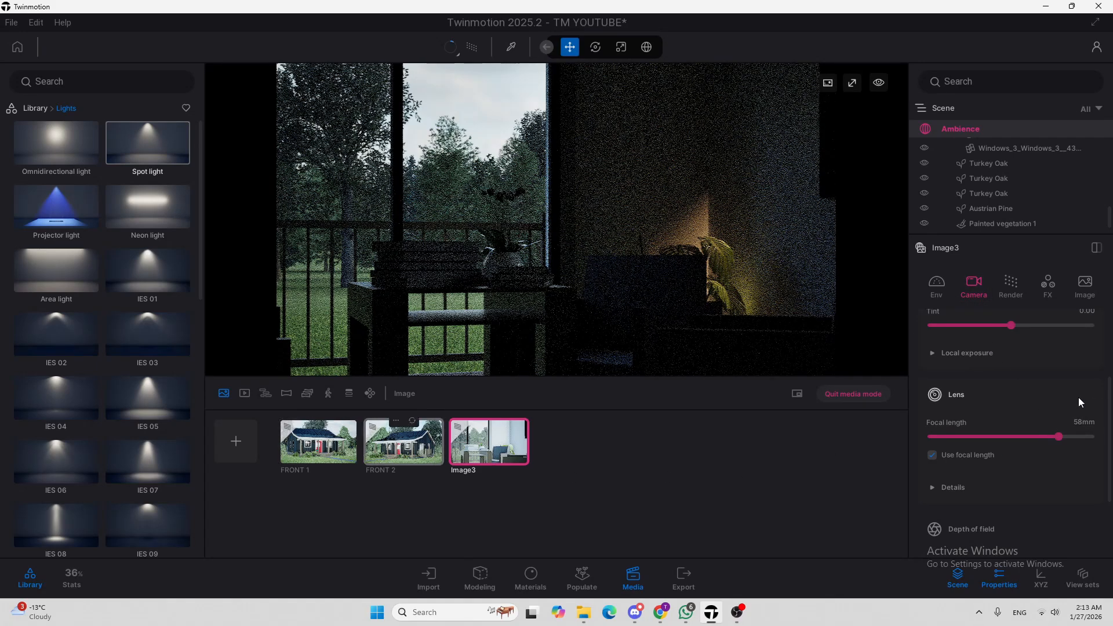
left_click(1077, 423)
left_click(1078, 424)
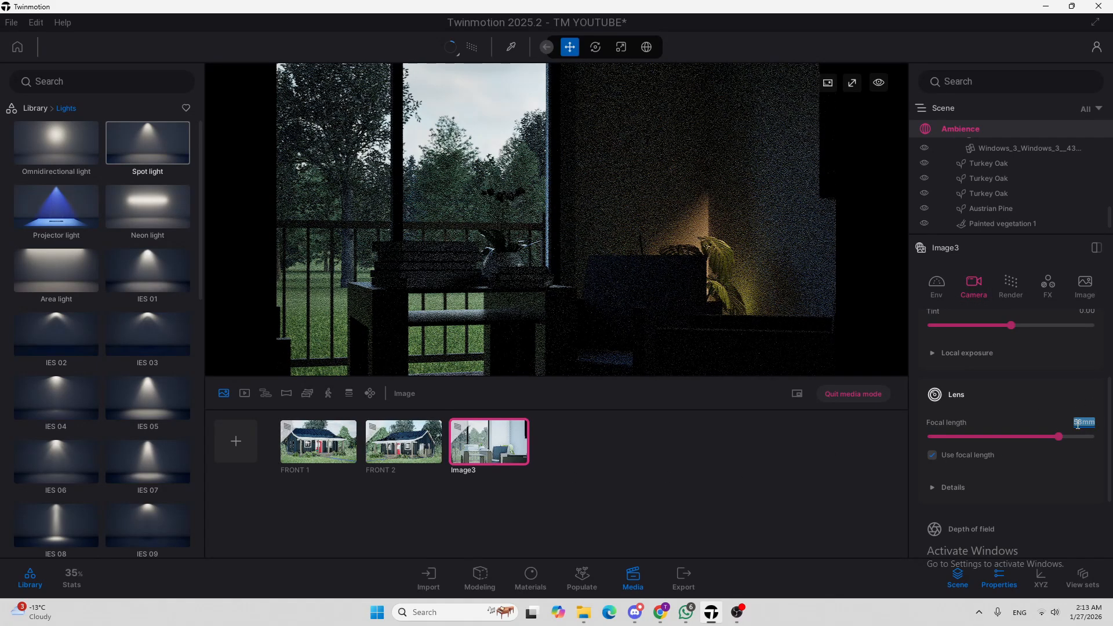
type("18")
key("Return")
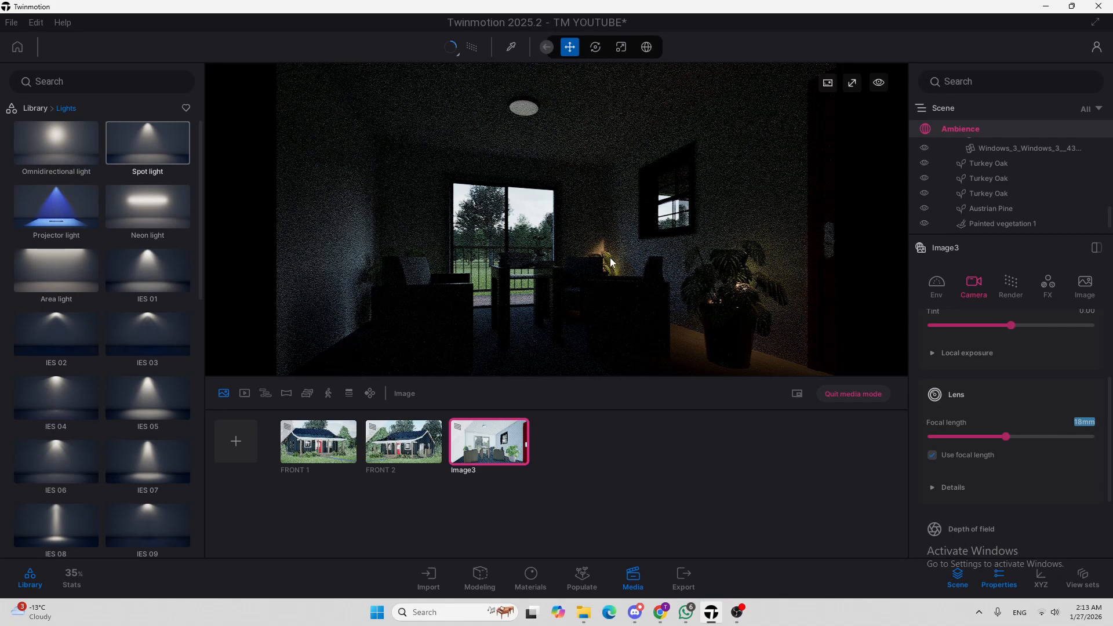
Hide the four exterior spot lights in Image3 and update its saved view
scroll(1006, 174, "down", 5)
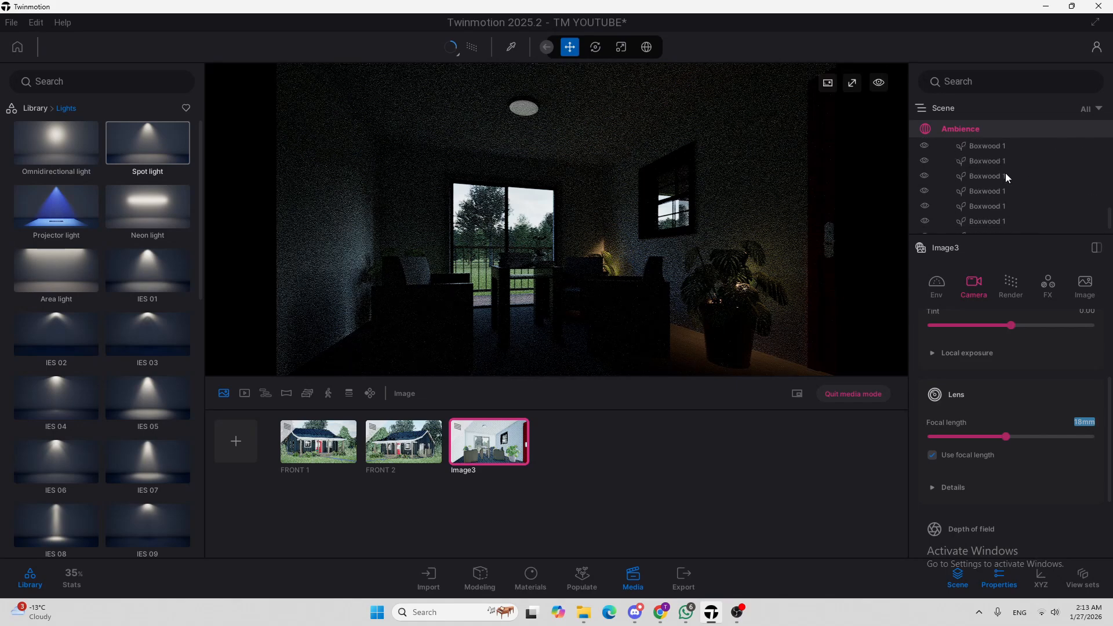
scroll(1009, 174, "down", 5)
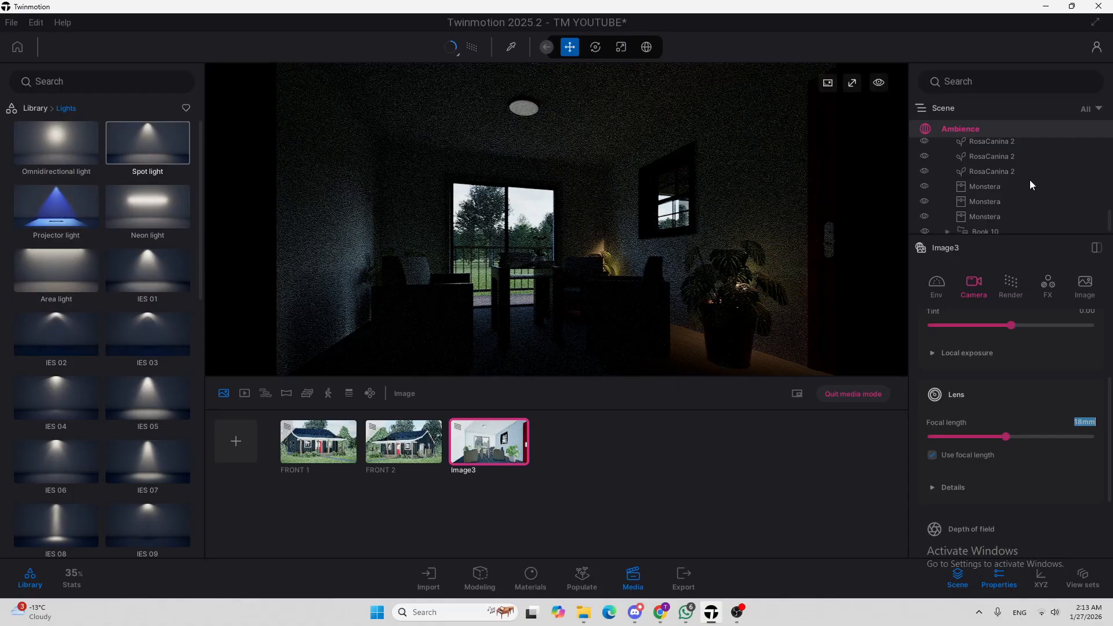
left_click(1111, 229)
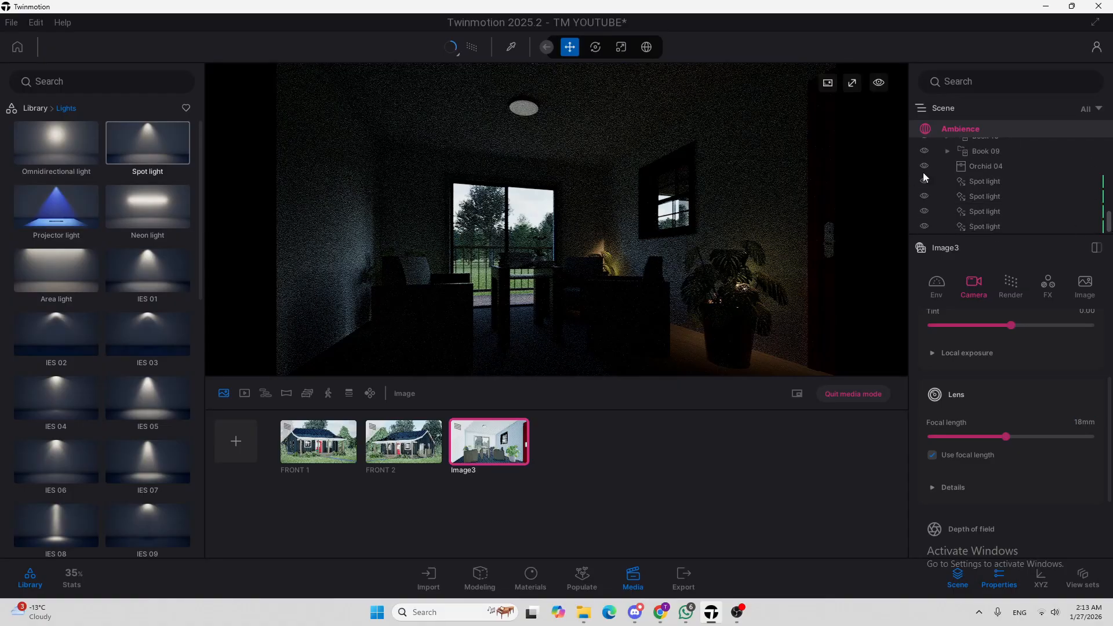
left_click(973, 182)
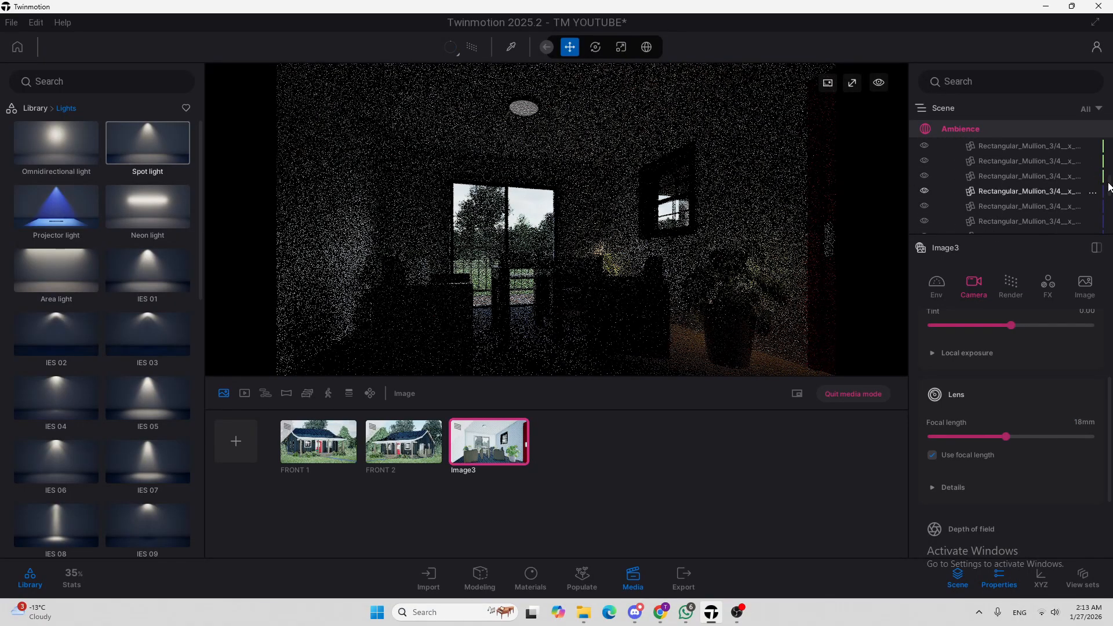
left_click_drag(1108, 179, 1108, 232)
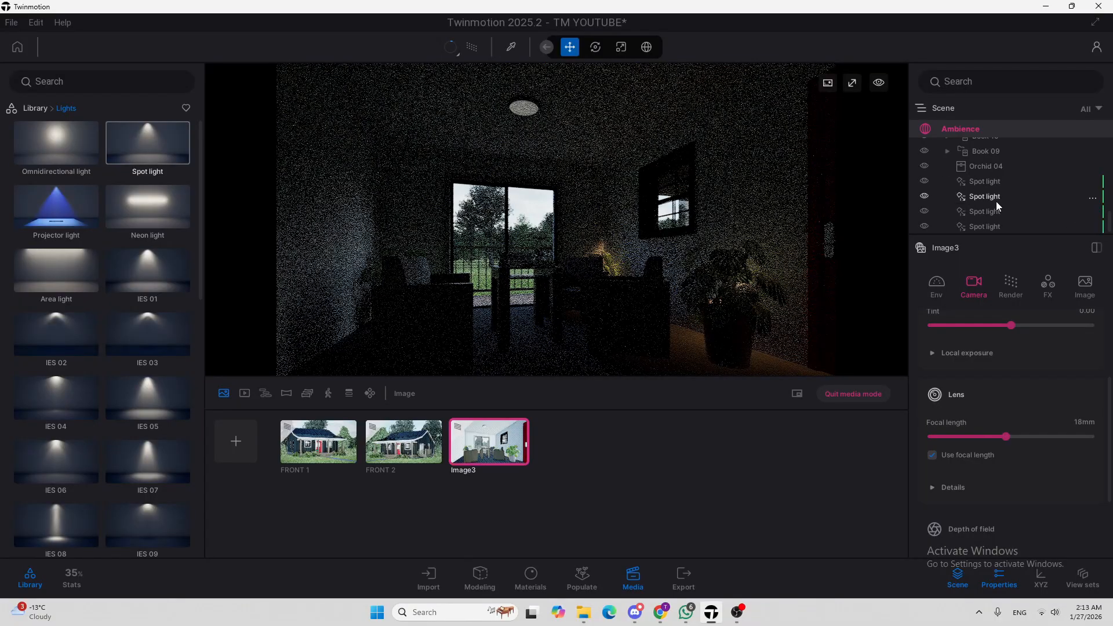
left_click(990, 183)
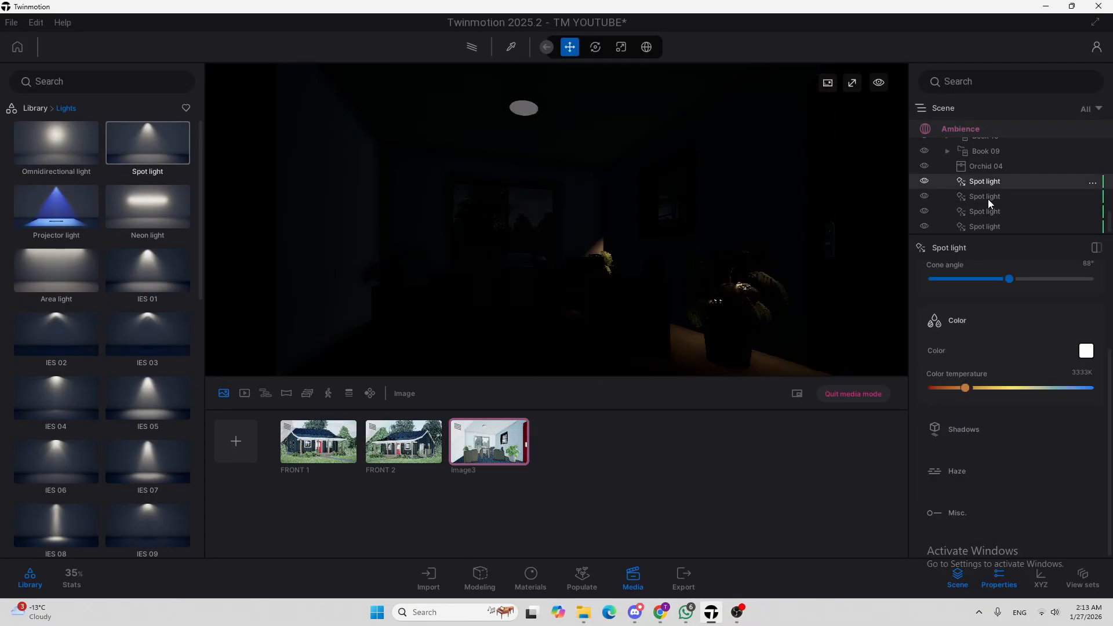
left_click(988, 198, "ctrl")
left_click(990, 213, "ctrl")
left_click(986, 226, "ctrl")
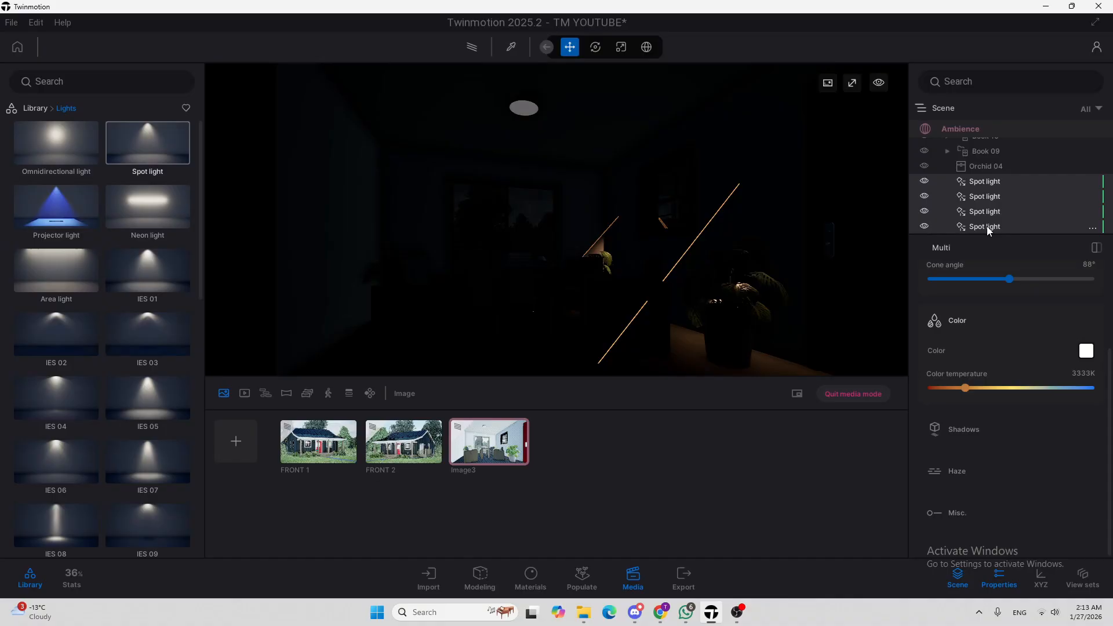
left_click(928, 182)
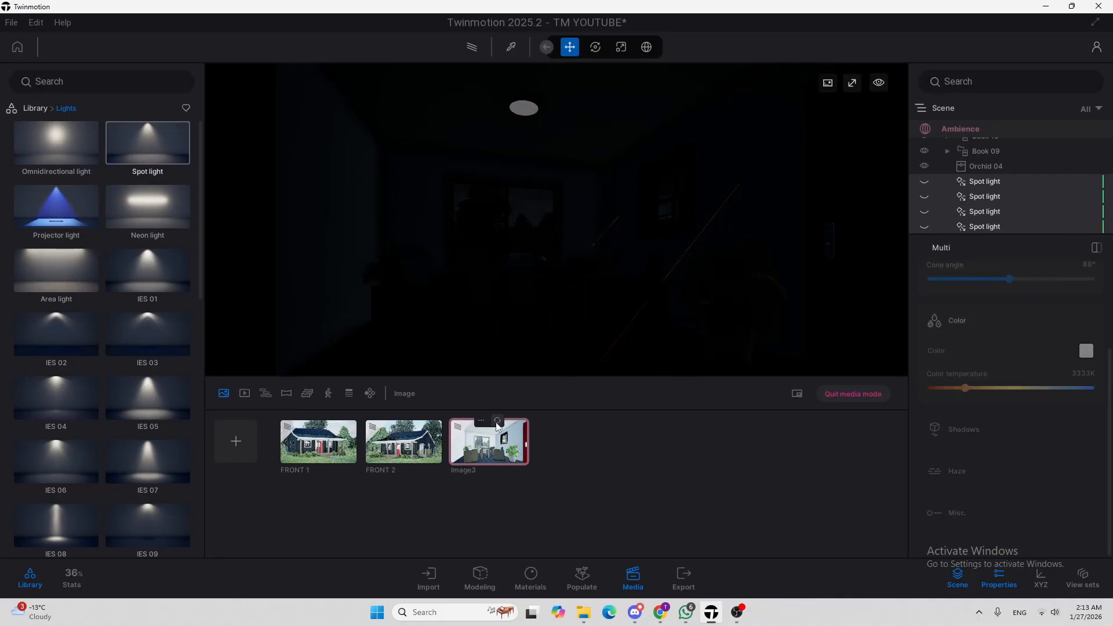
left_click(497, 422)
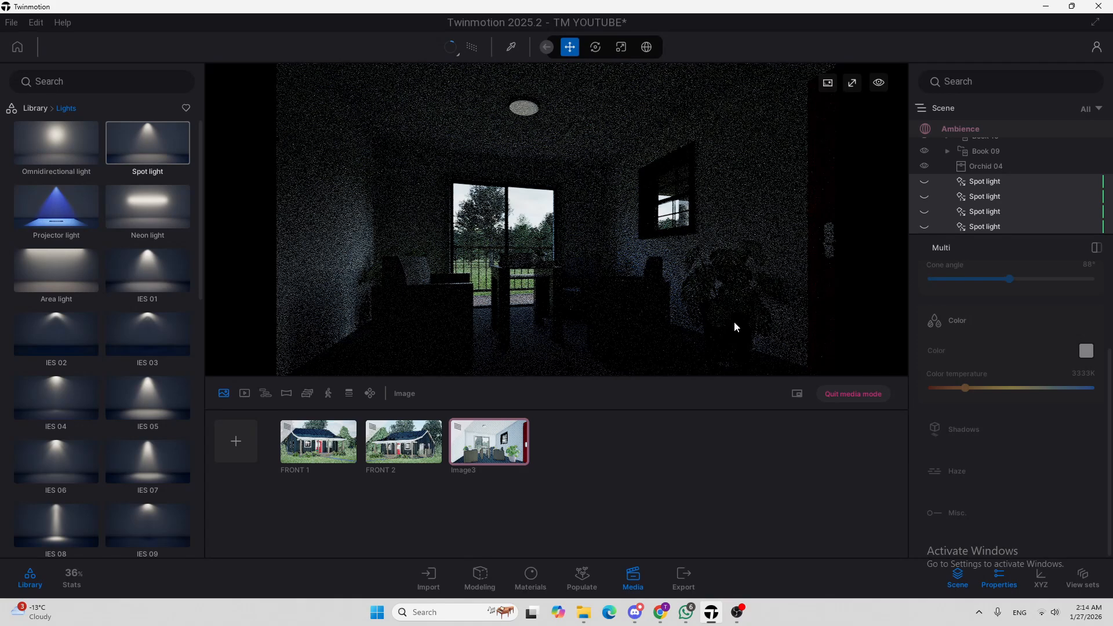
left_click(471, 50)
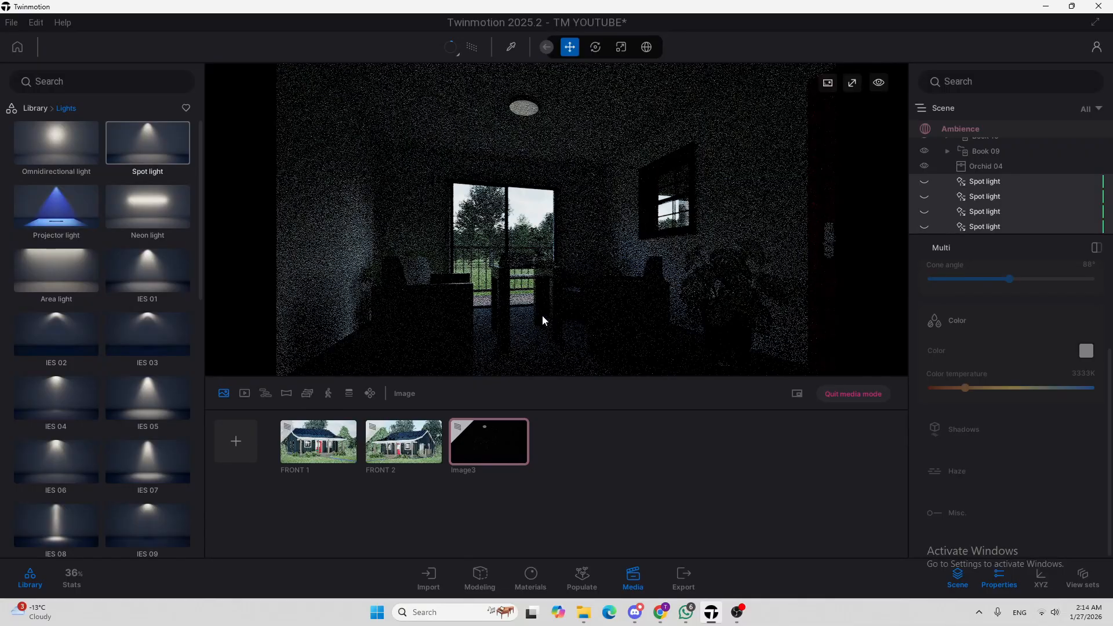
Try hiding the large potted Monstera beside the red door in Image3, and make it visible again
left_click(736, 322)
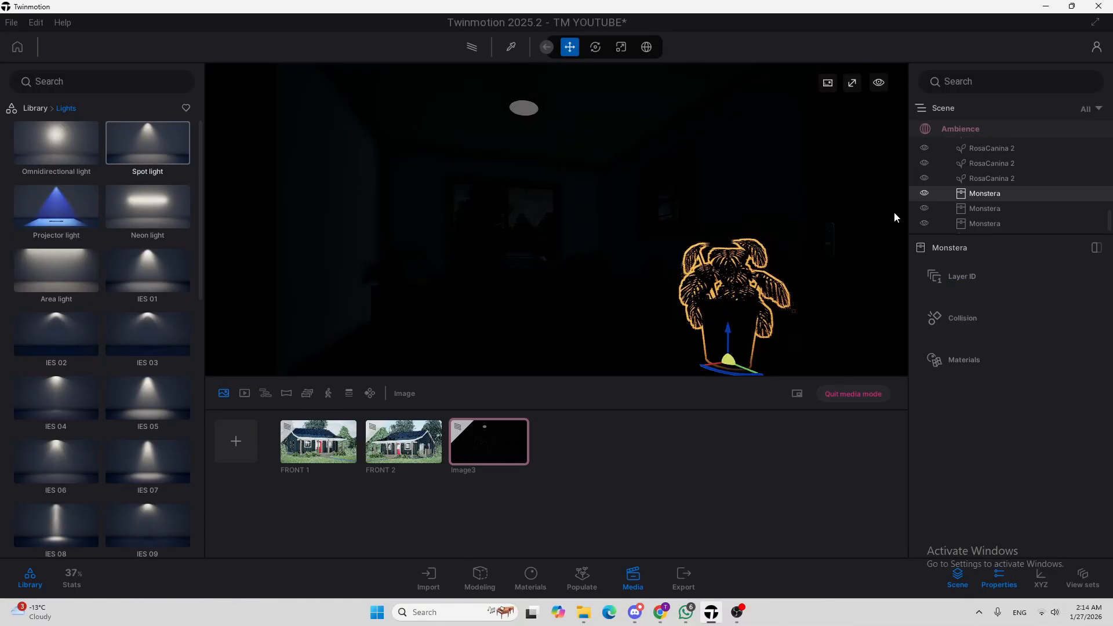
left_click(924, 193)
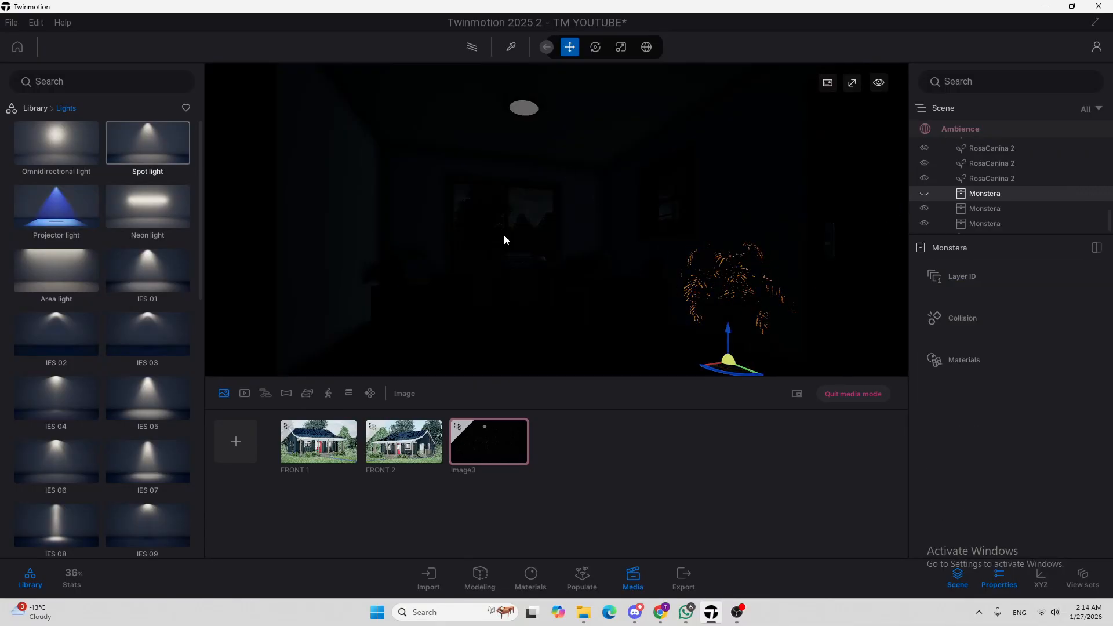
left_click(499, 420)
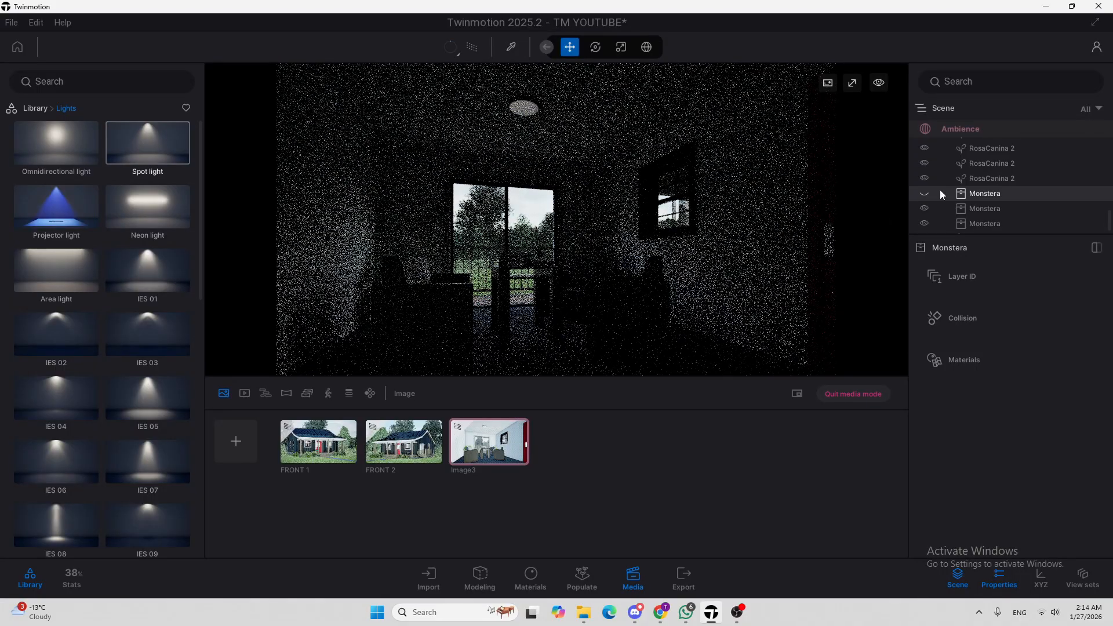
left_click(851, 395)
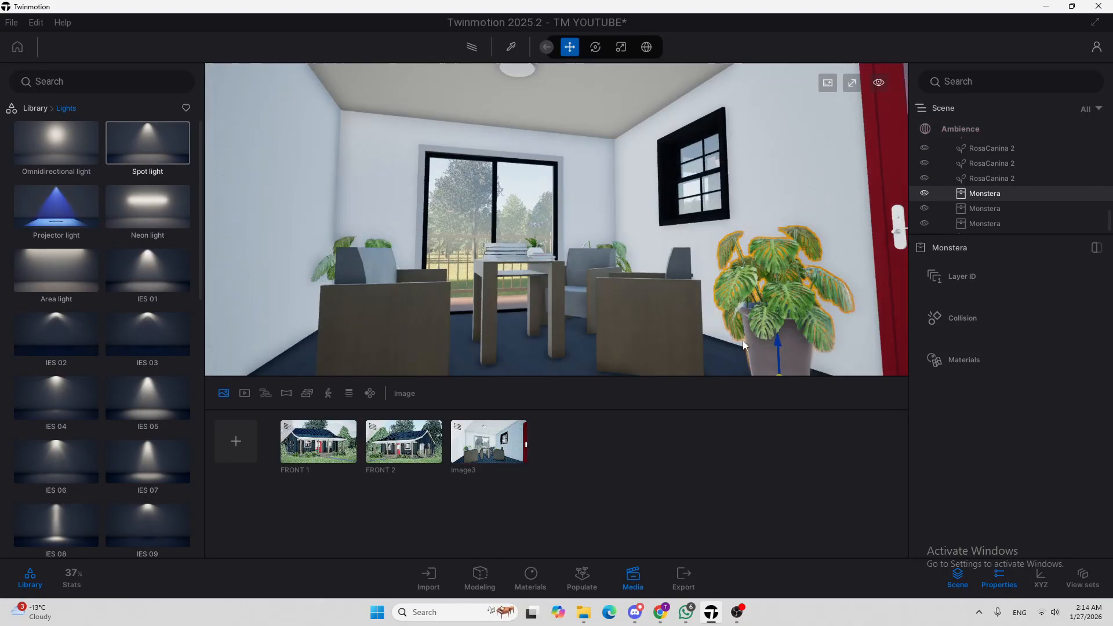
left_click(489, 442)
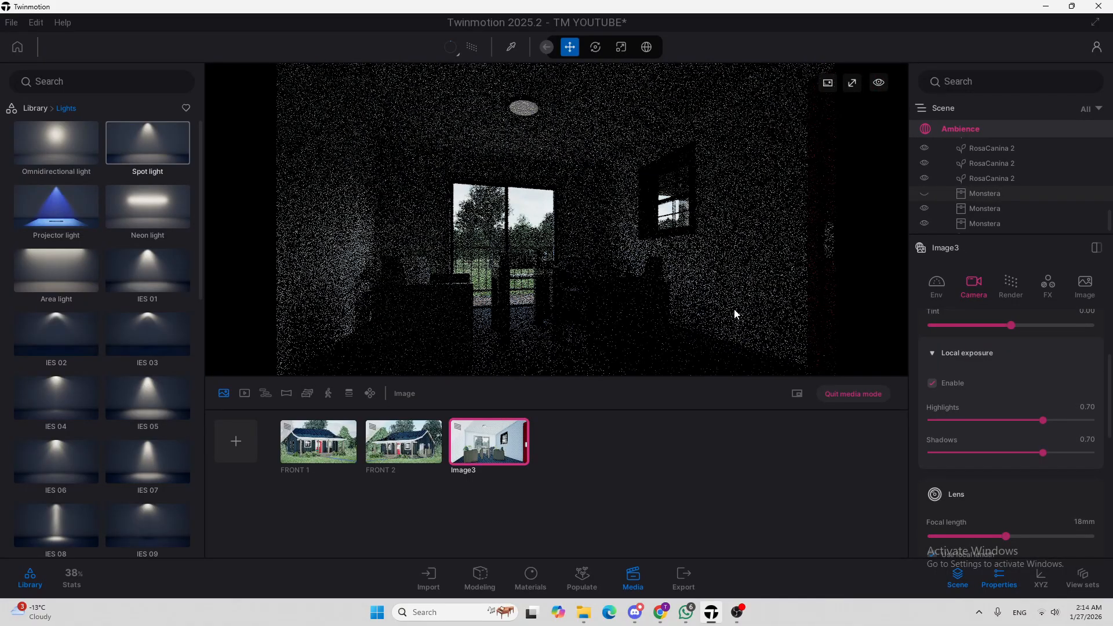
left_click(924, 194)
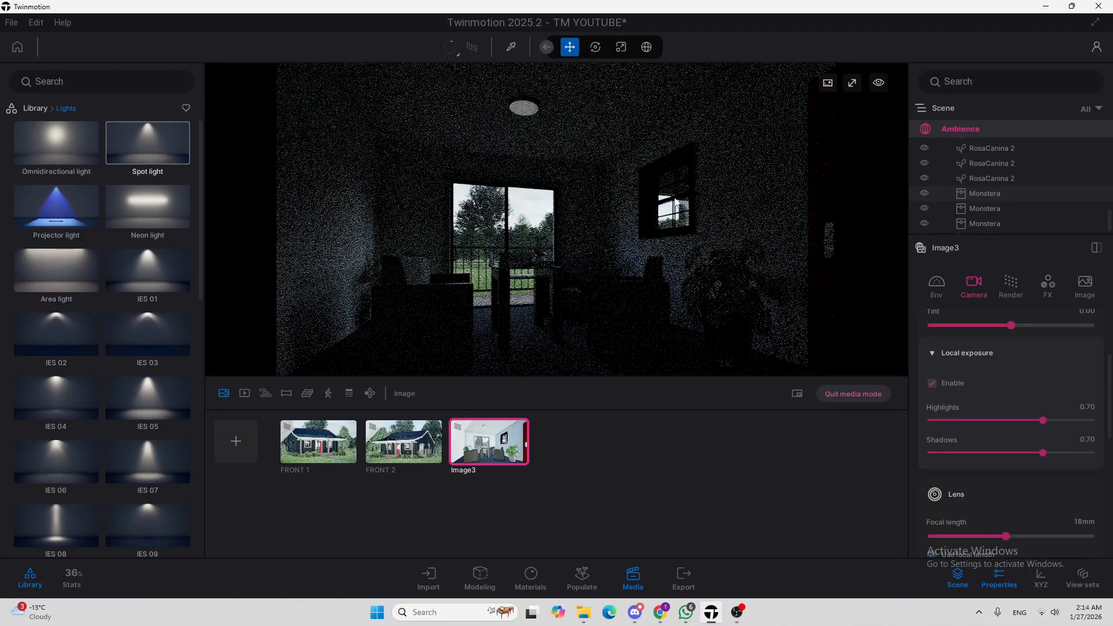
Leave the Image3 view and place a spot light just below the ceiling lamp over the seating area
left_click(871, 393)
right_click_drag(635, 198, 624, 213)
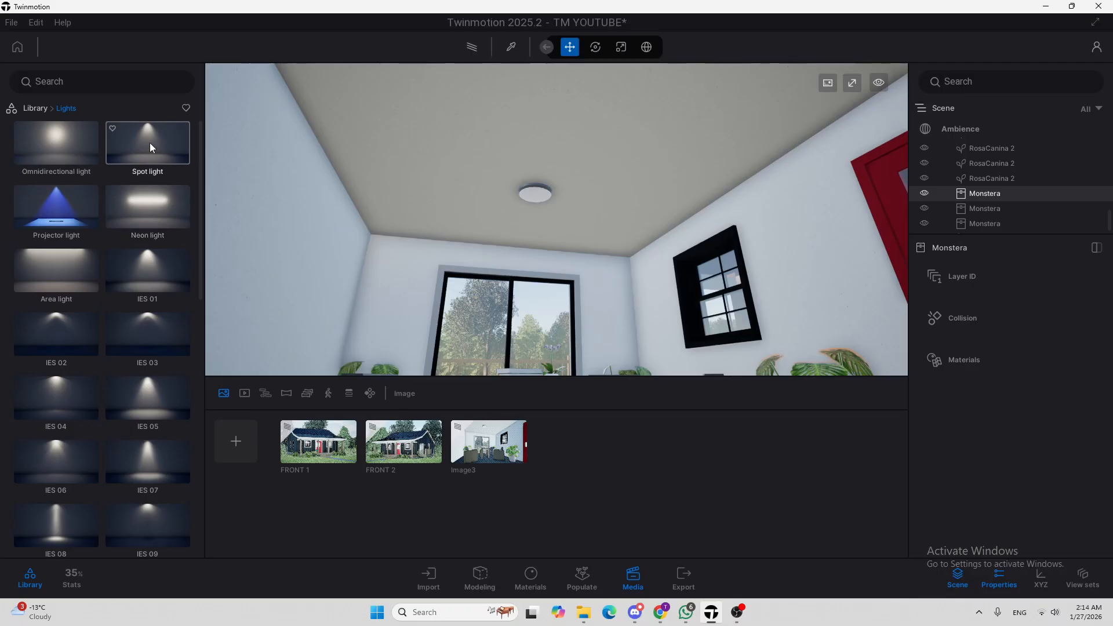
left_click_drag(148, 143, 617, 168)
key("w")
scroll(1006, 191, "down", 3)
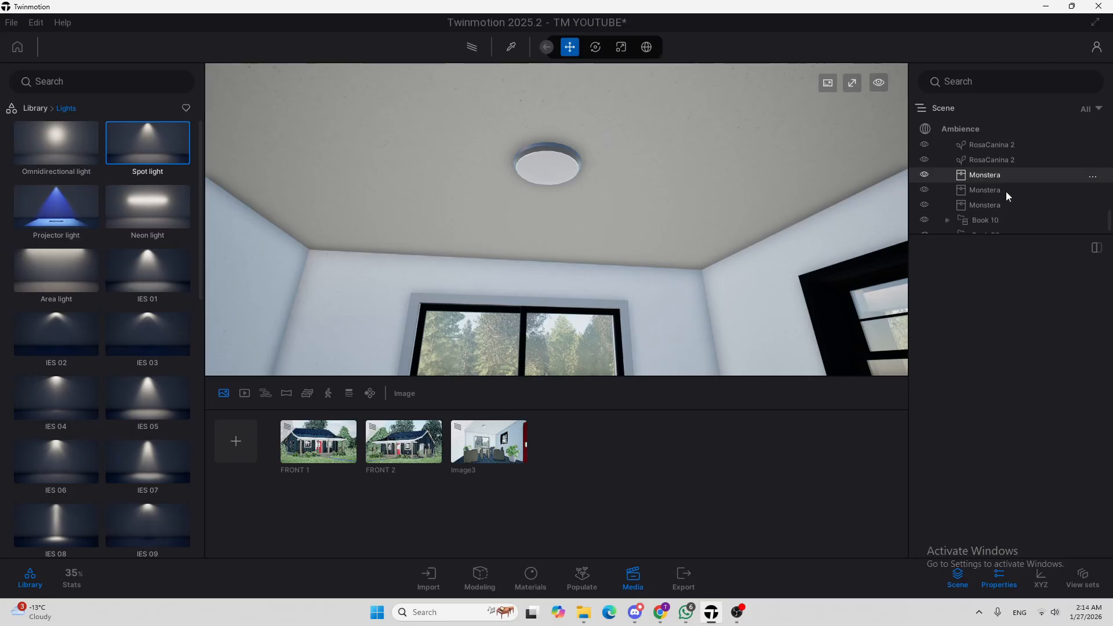
Widen the new ceiling spot light's cone angle to 156° and reopen Image3
left_click(999, 226)
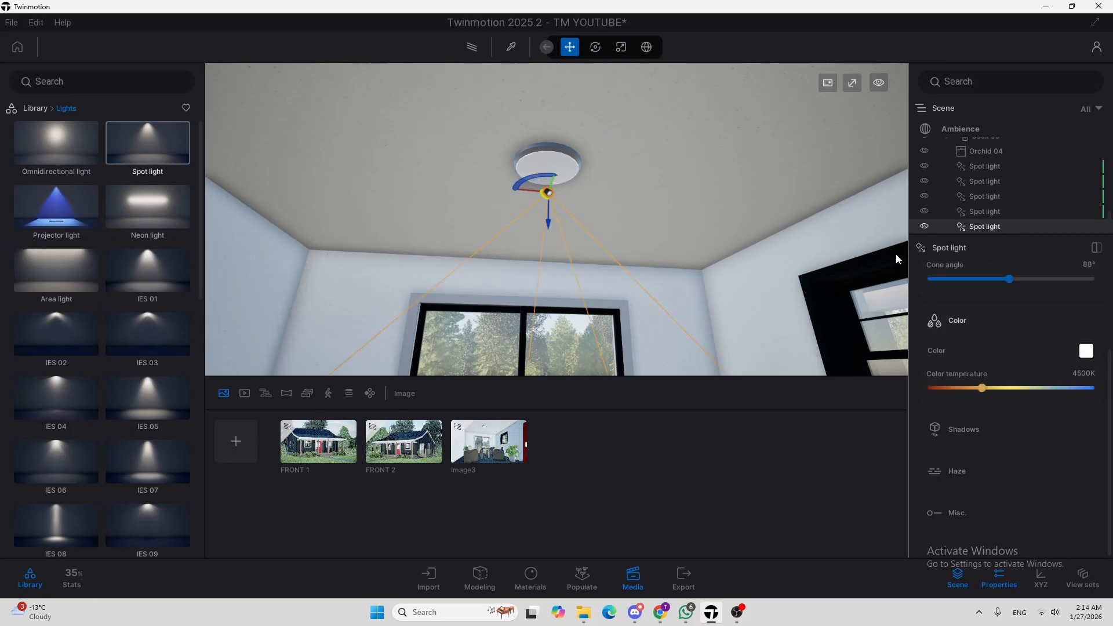
scroll(1022, 314, "up", 3)
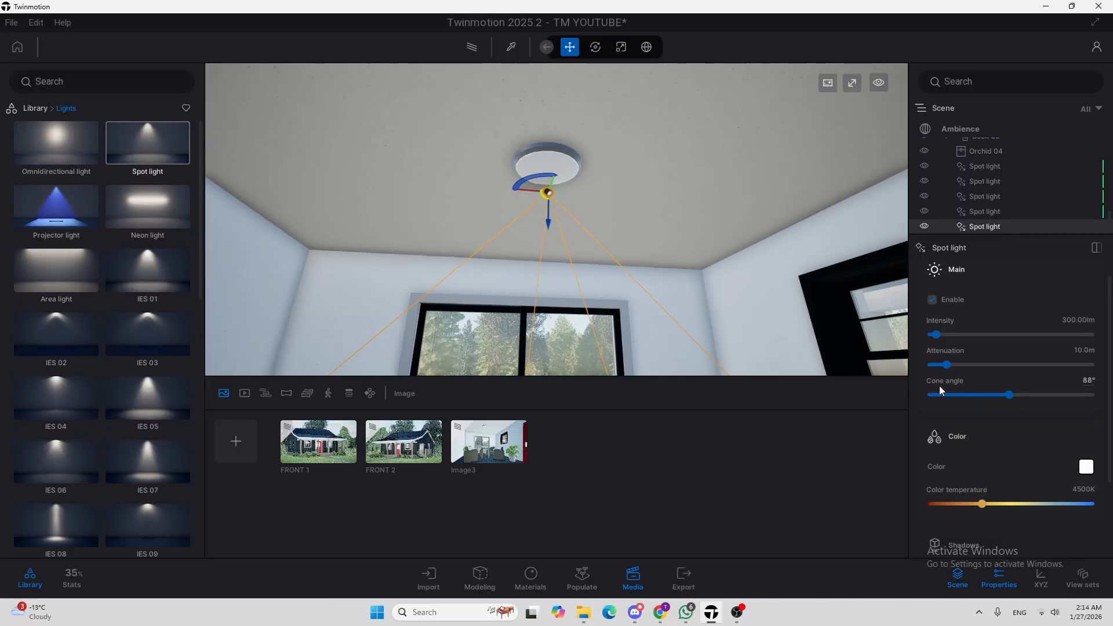
left_click_drag(1014, 396, 1069, 399)
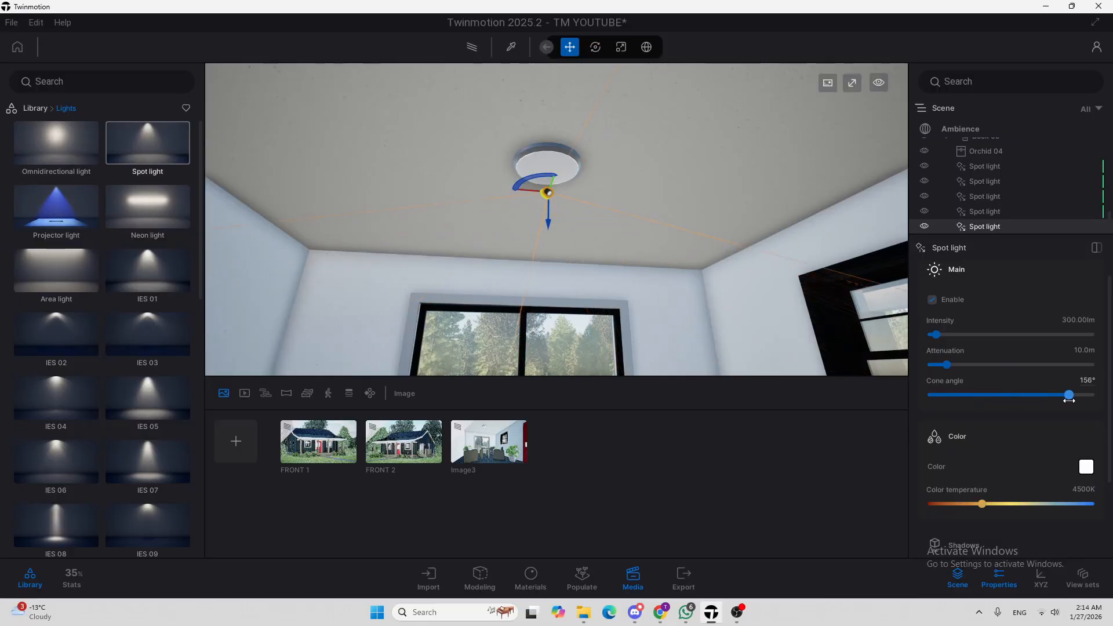
left_click(479, 454)
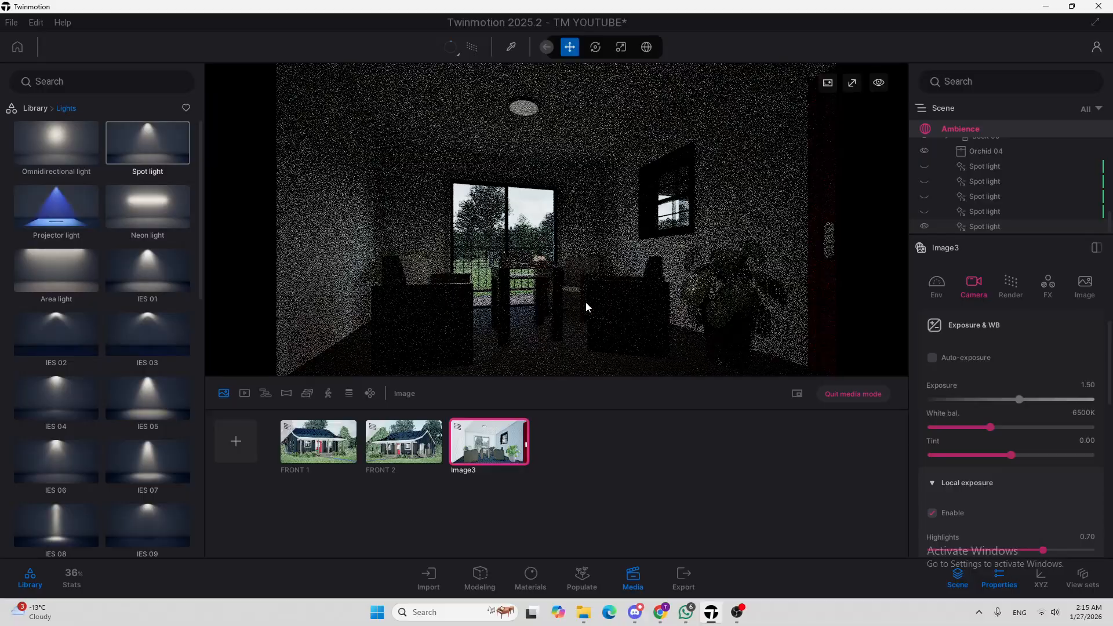
Set the intensity of the ceiling spot light over the seating area to 450 lm
left_click(1002, 226)
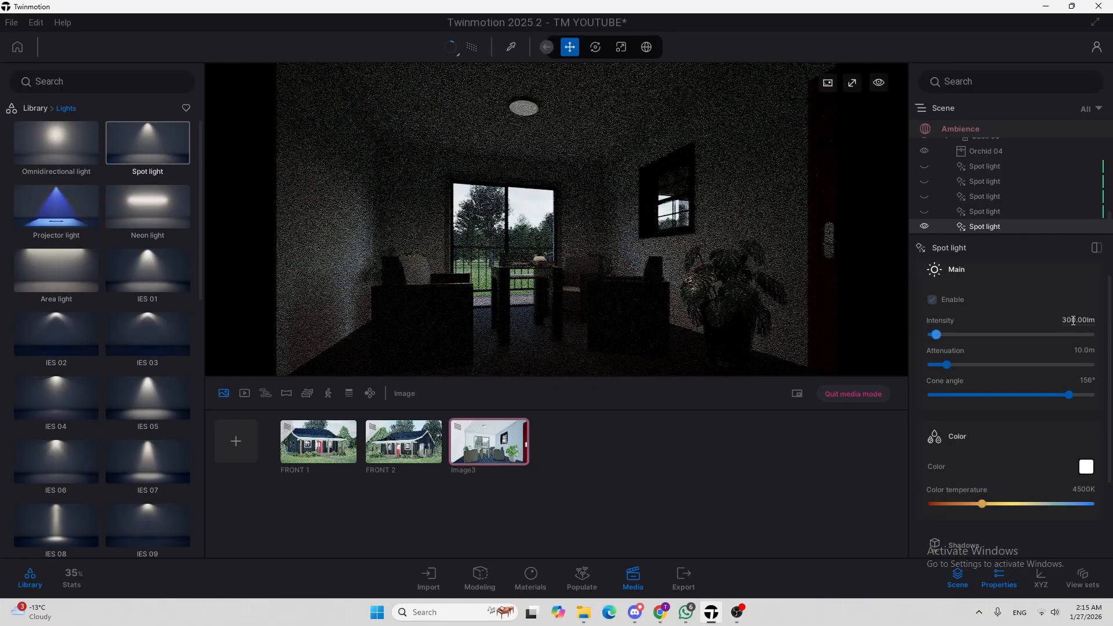
left_click(1073, 321)
type("450")
key("Return")
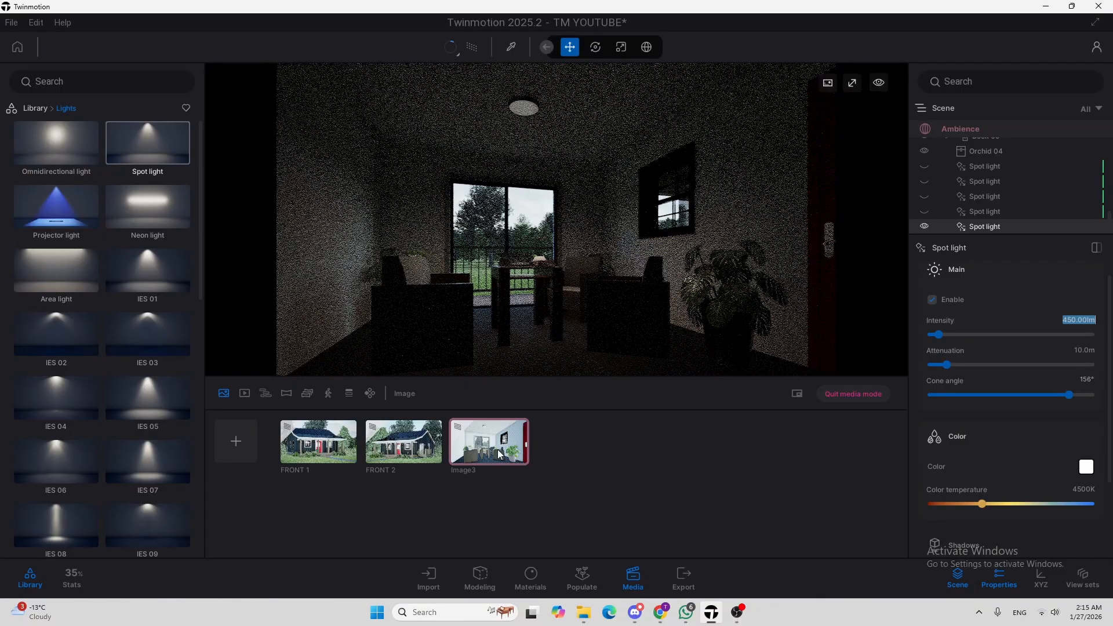
Try camera exposures of 3 and 4 on Image3, and set the exposure to 3.5
left_click(511, 454)
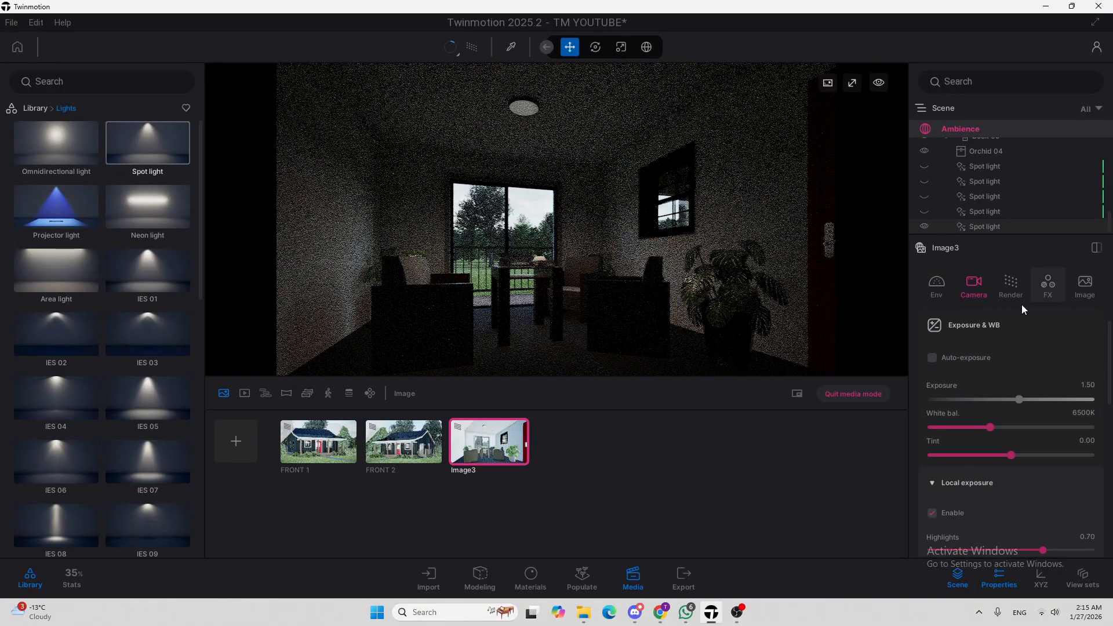
left_click(1087, 385)
type("4")
key("Return")
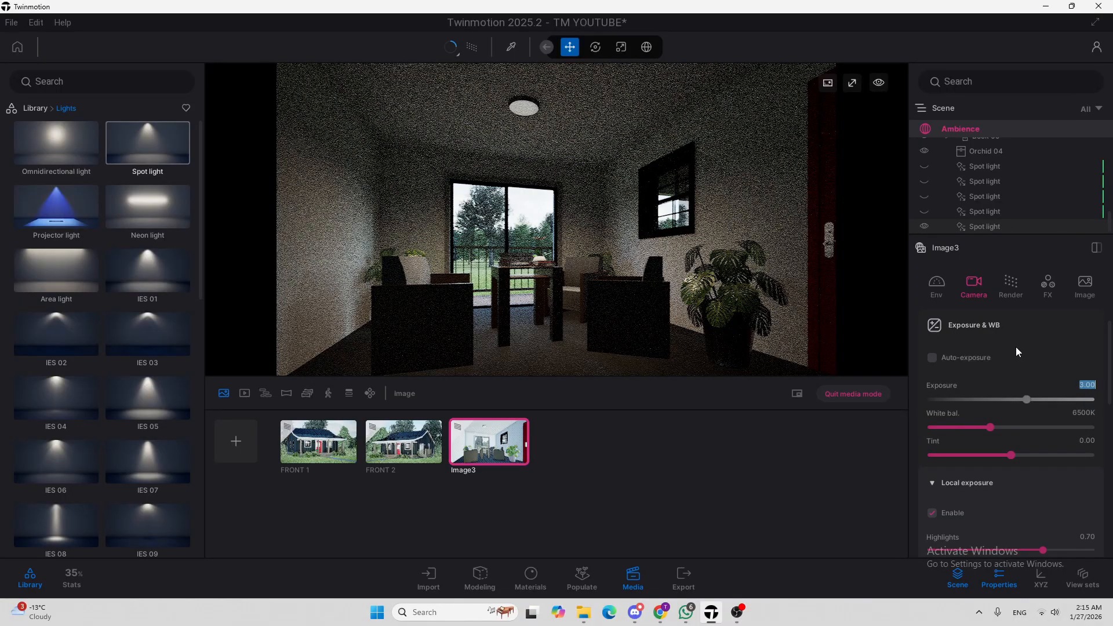
type("4")
key("Return")
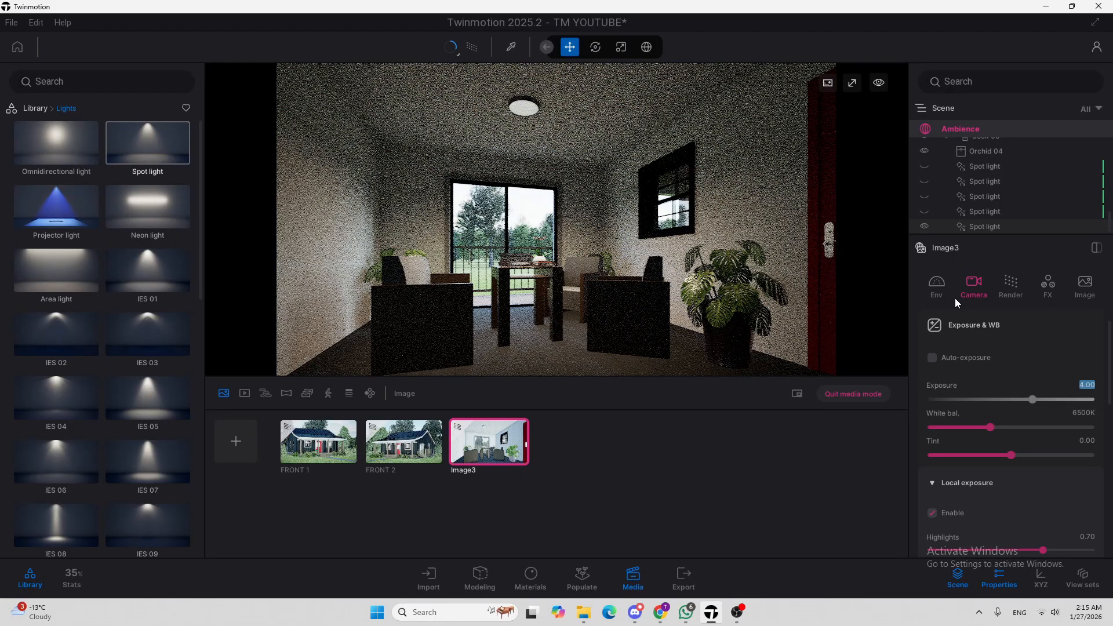
type("3.5")
key("Return")
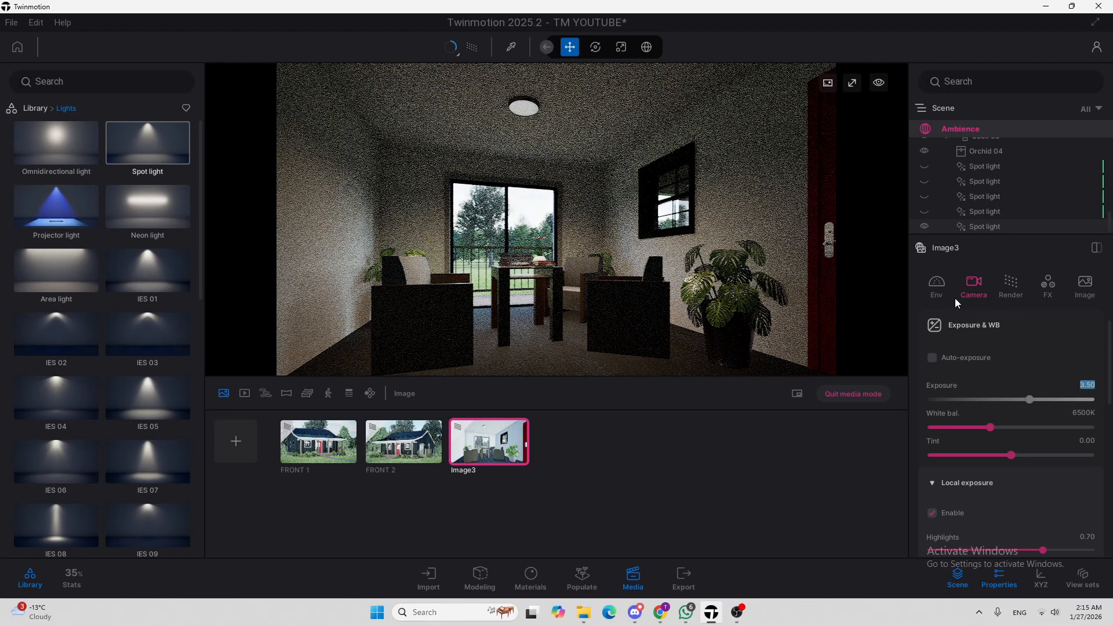
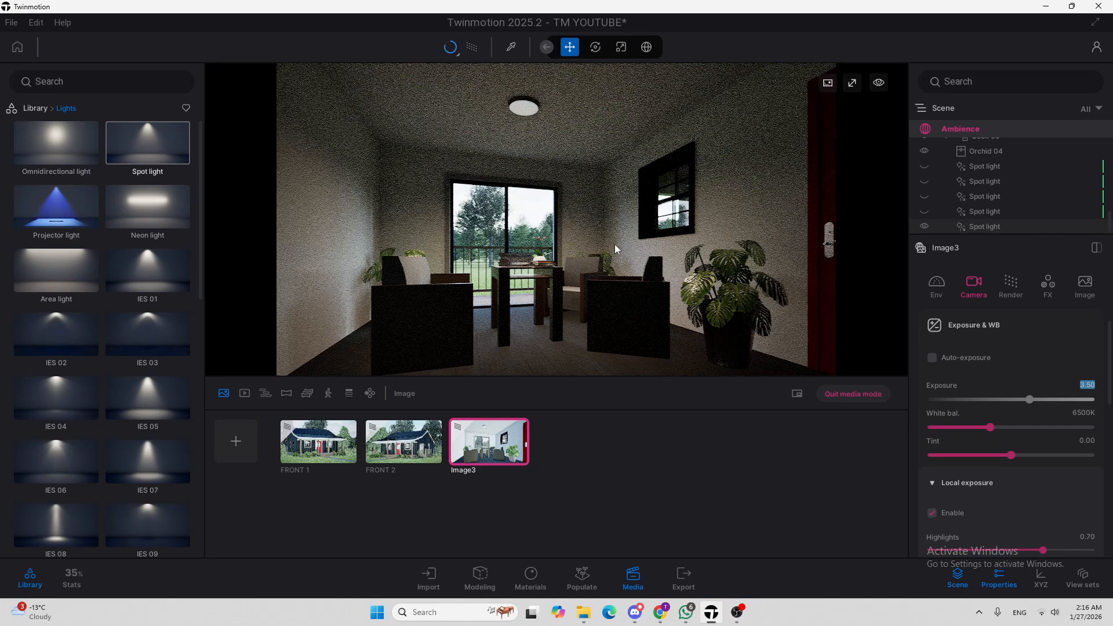
Leave the Image3 view and place an area light just below the ceiling near the two round lamps
left_click(851, 394)
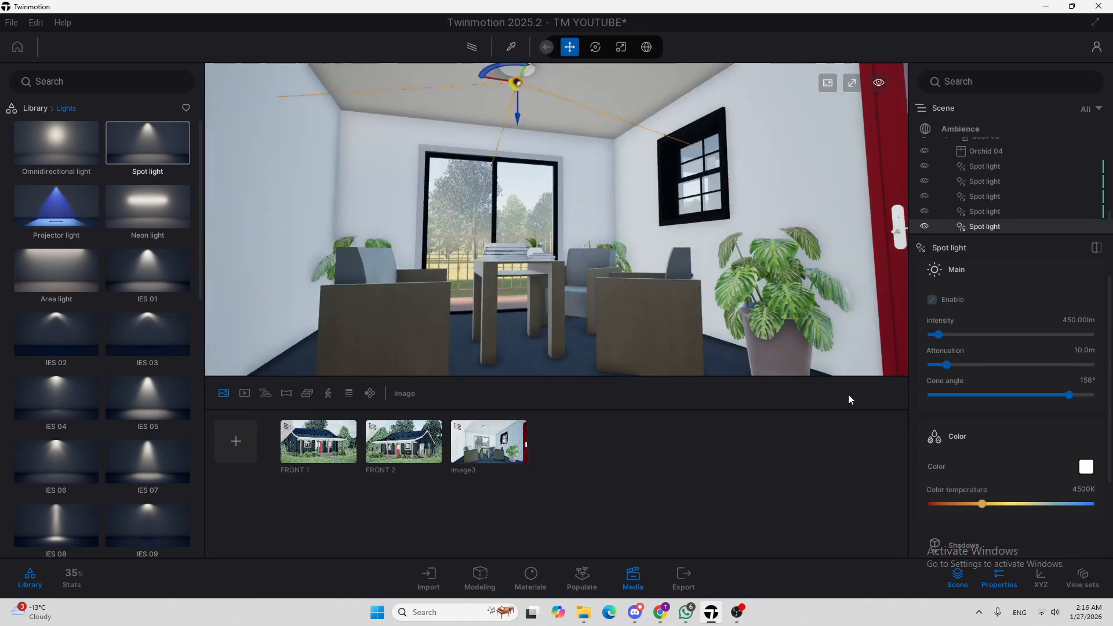
middle_click_drag(554, 231, 554, 302)
scroll(555, 231, "down", 3)
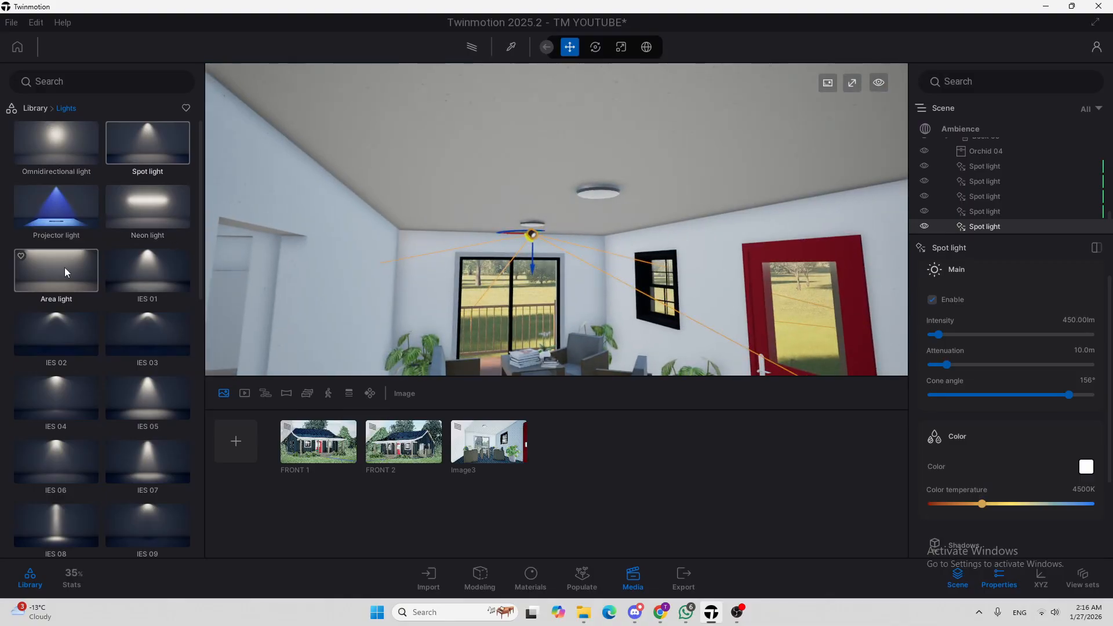
left_click_drag(64, 266, 622, 221)
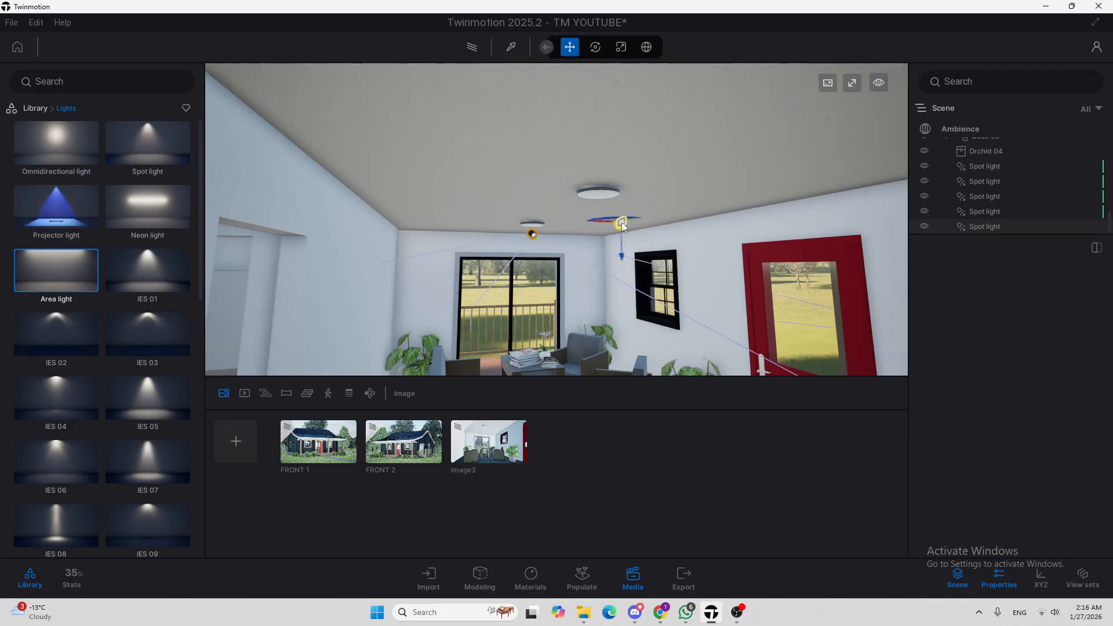
key("Escape")
scroll(1025, 180, "down", 1)
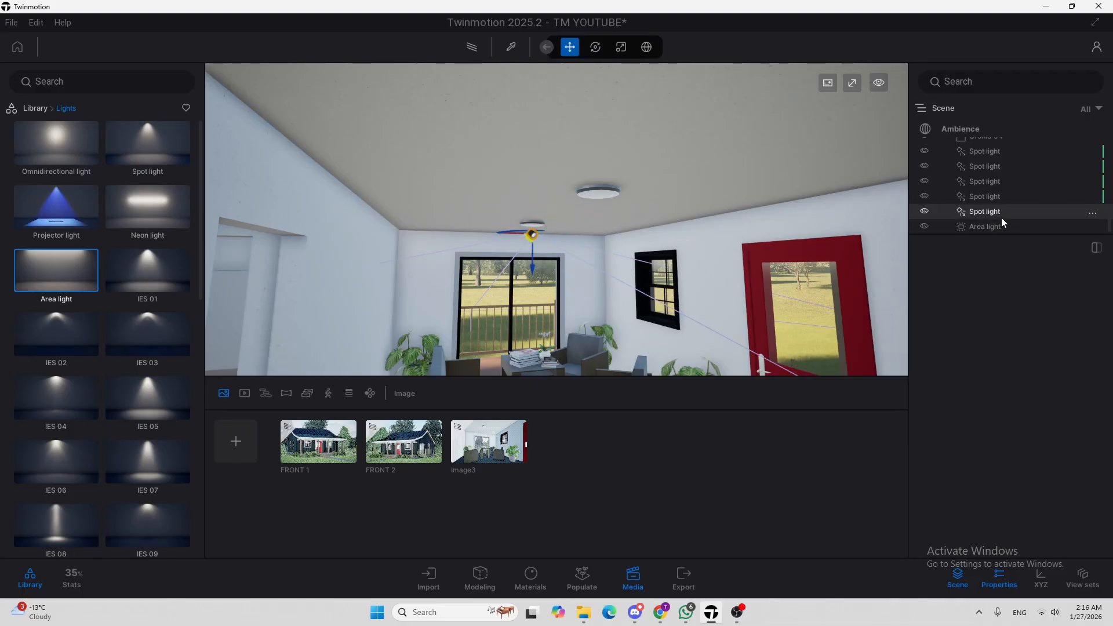
Set the area light's length to 5 m and width to 3 m, and reopen Image3
left_click(989, 228)
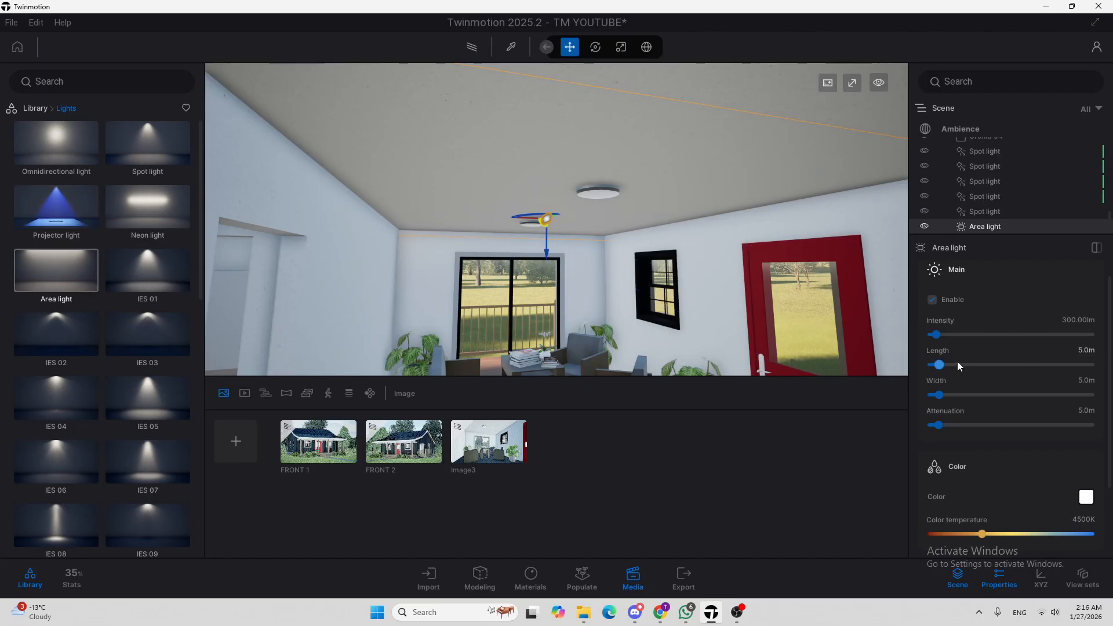
left_click_drag(937, 364, 942, 364)
left_click(1086, 351)
type("5")
left_click(1081, 381)
type("3")
key("Return")
left_click(485, 445)
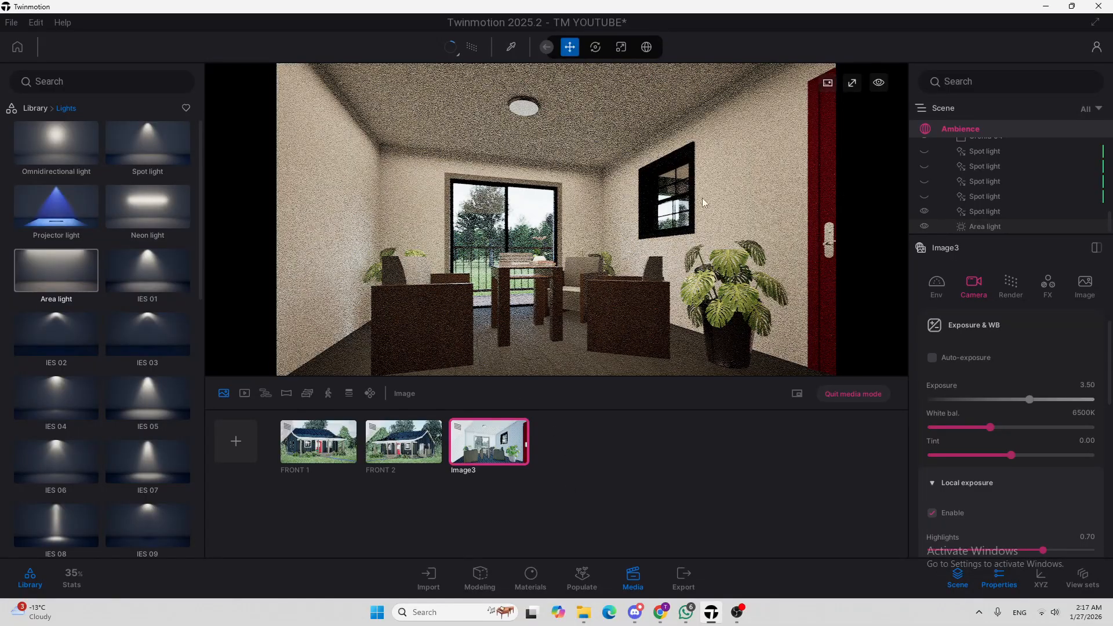
Switch to File Explorer, view the reference render Image3 from the RENDERS folder, and return to Twinmotion
left_click(584, 612)
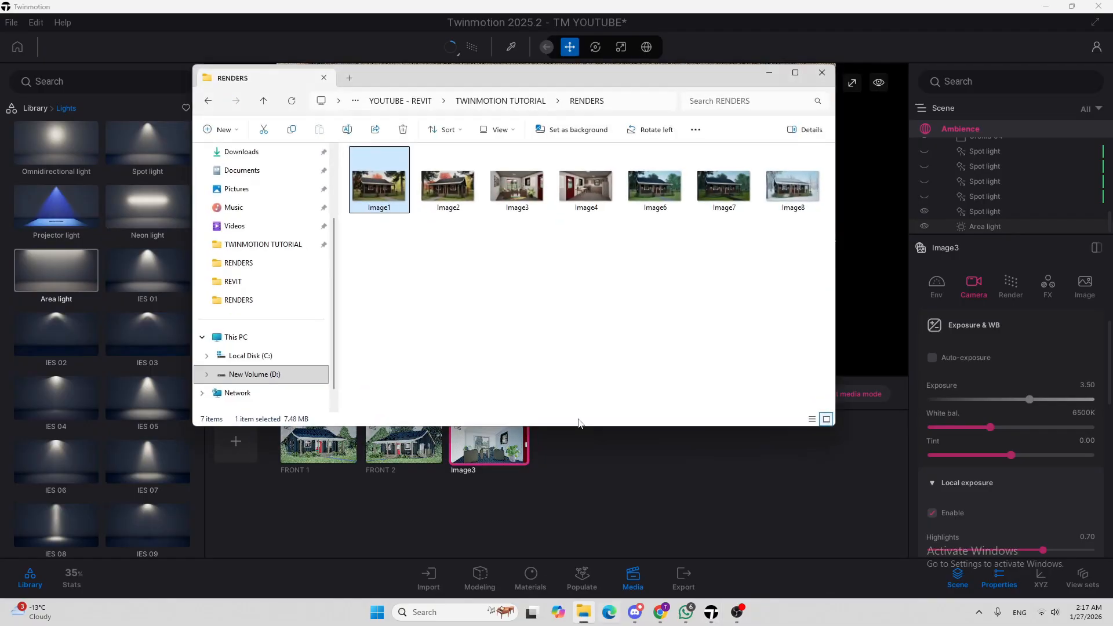
double_click(529, 204)
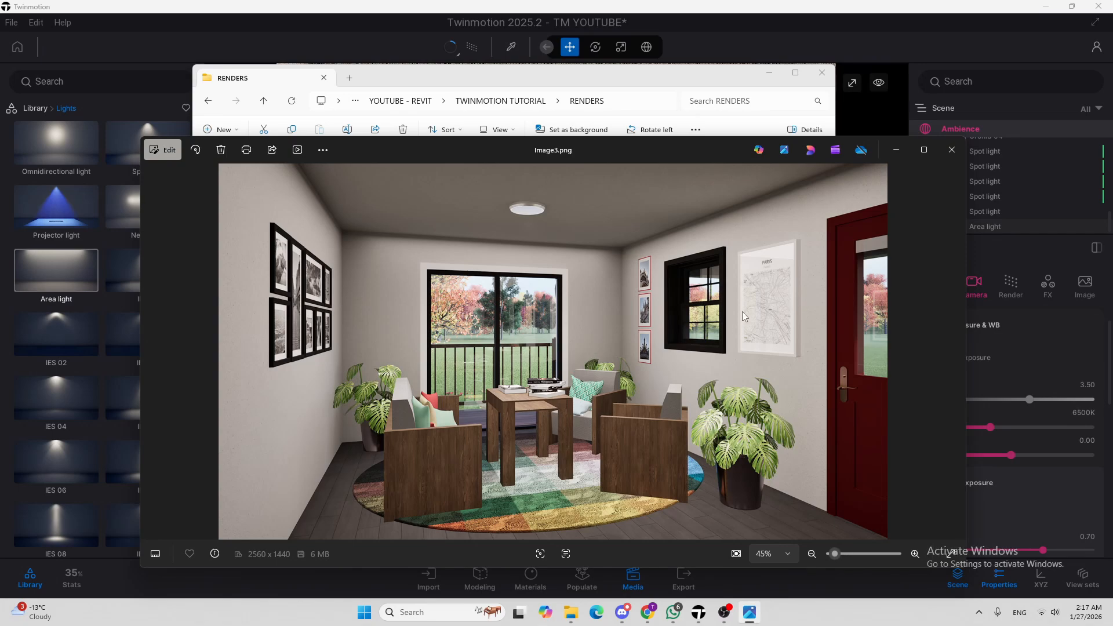
left_click(894, 150)
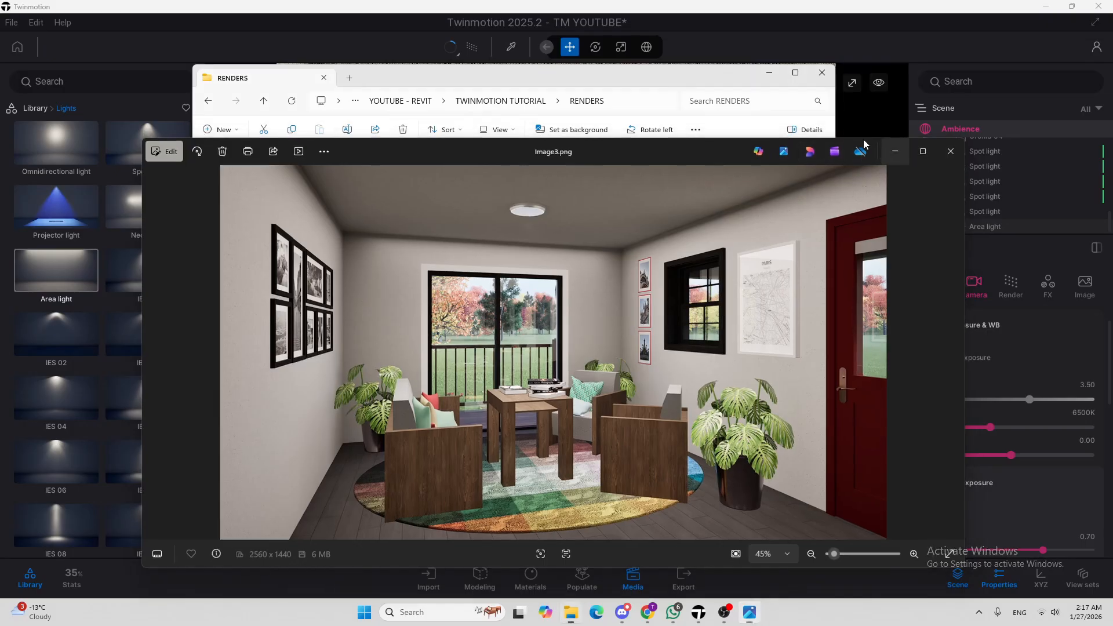
left_click(769, 73)
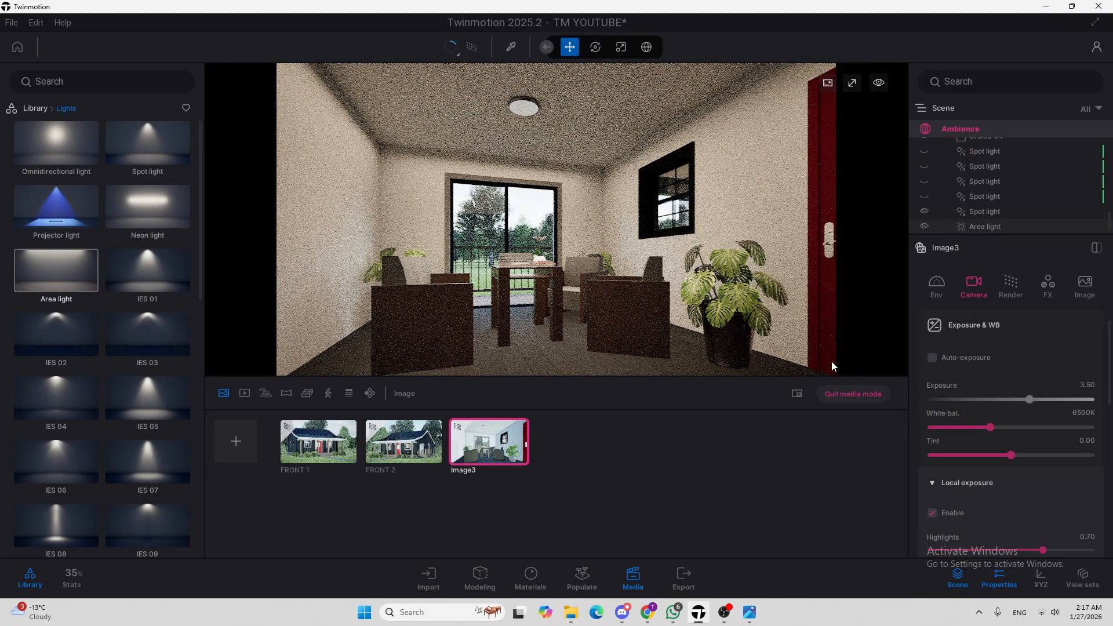
Leave the Image3 view, nudge the area light vertically near the ceiling, and reopen Image3
left_click(852, 398)
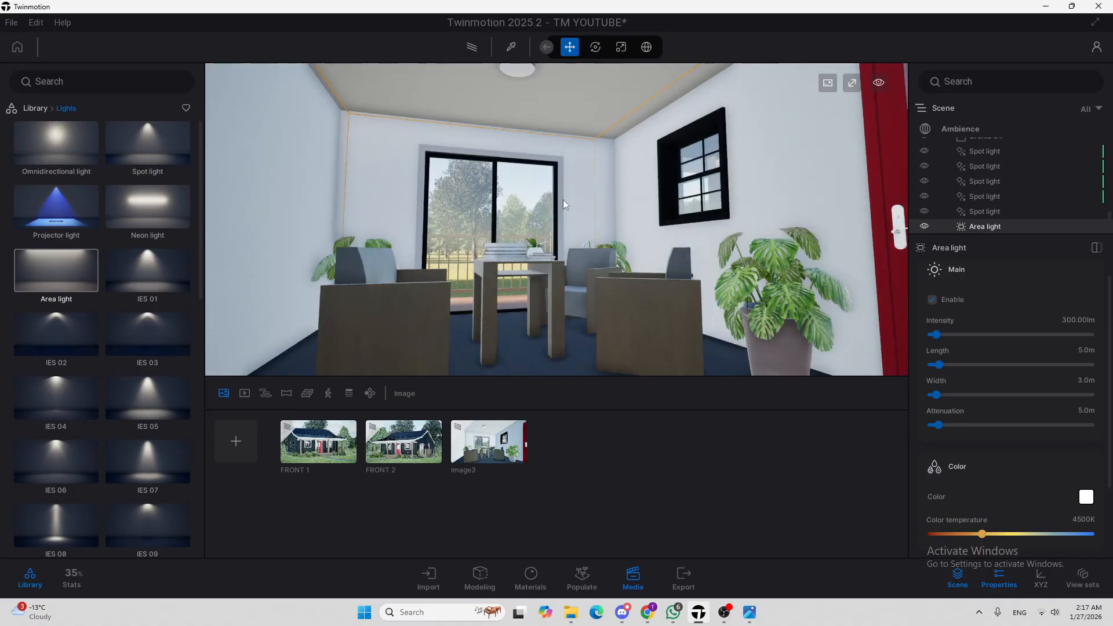
right_click_drag(562, 199, 529, 137)
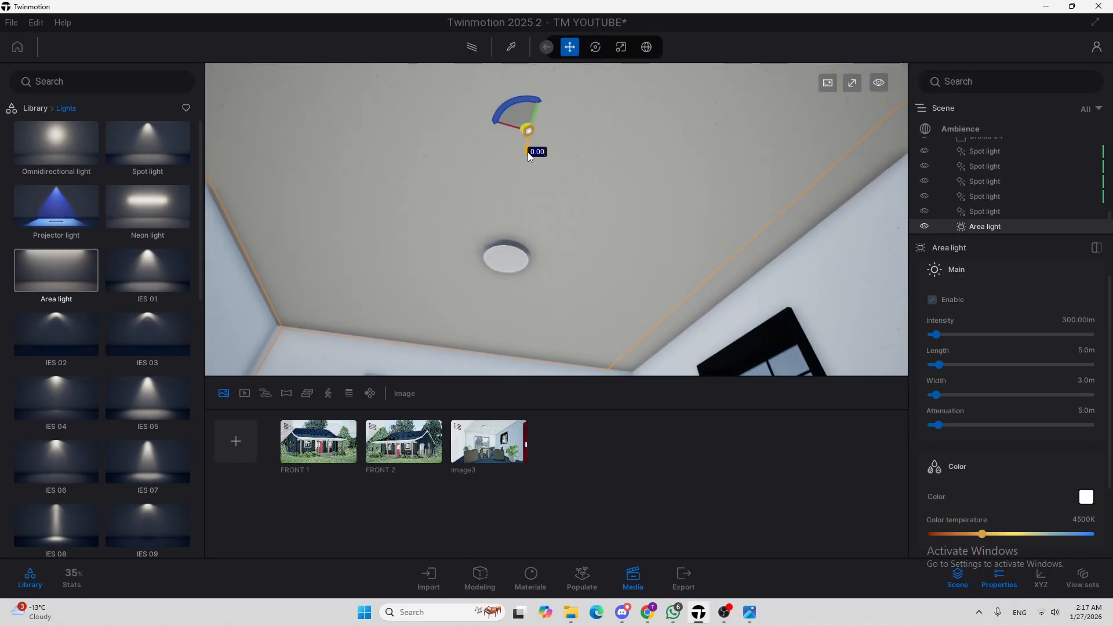
left_click_drag(527, 153, 521, 151)
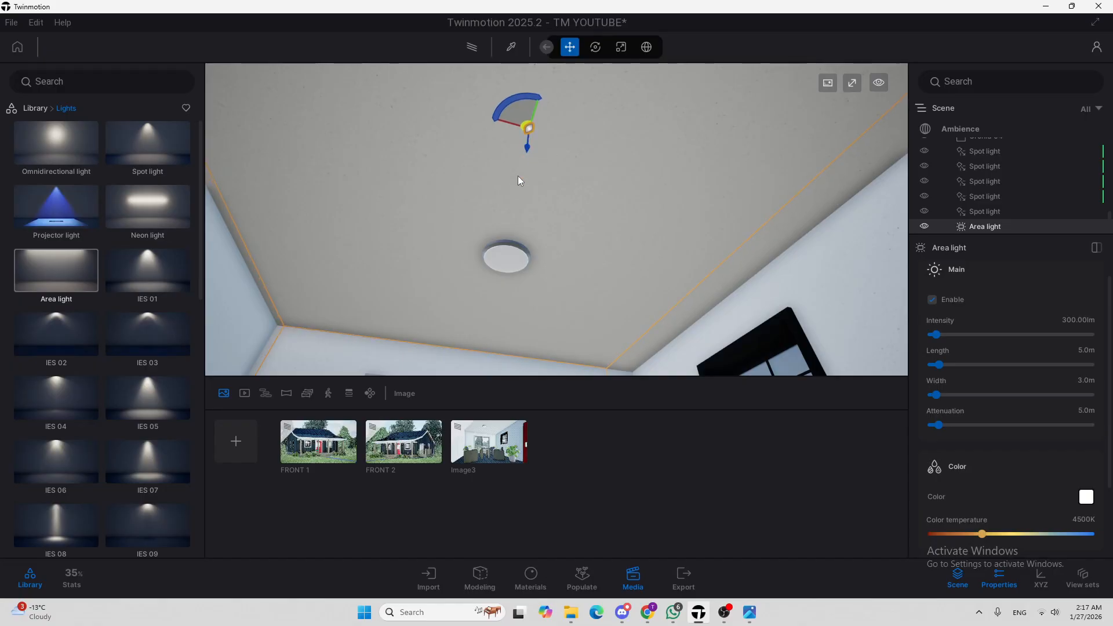
left_click(480, 458)
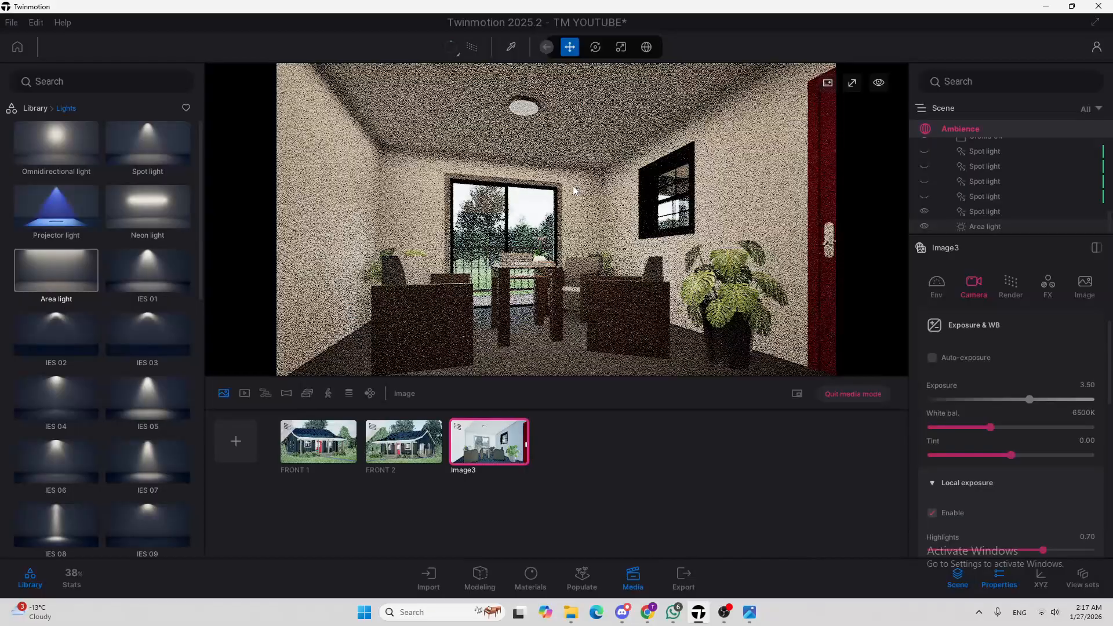
Rename the Image3 view as LIVING ROOM
left_click(482, 422)
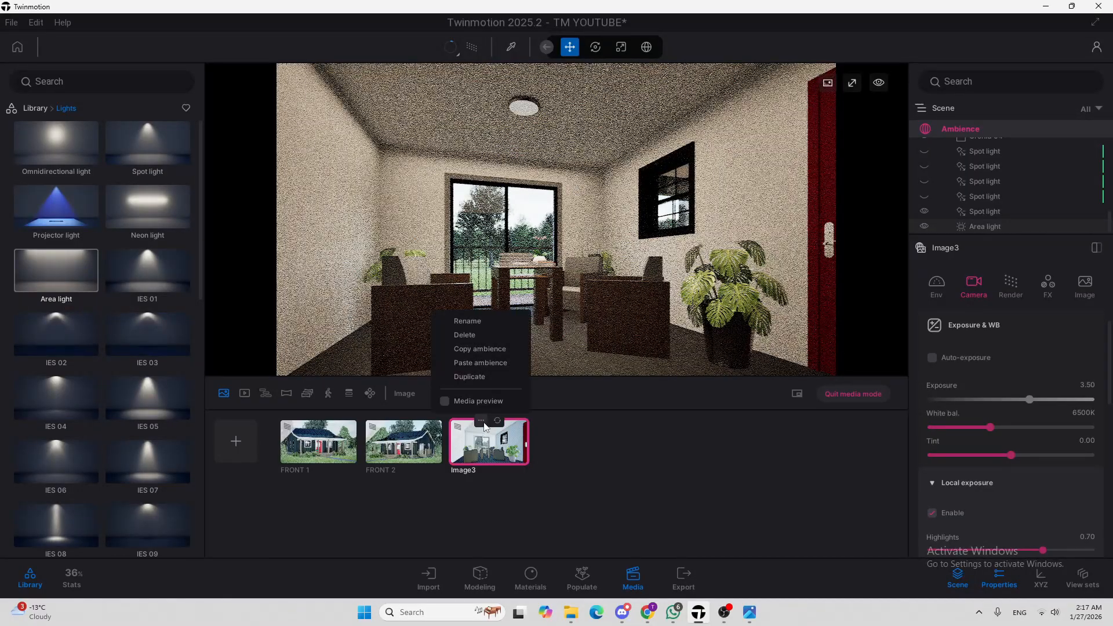
left_click(485, 320)
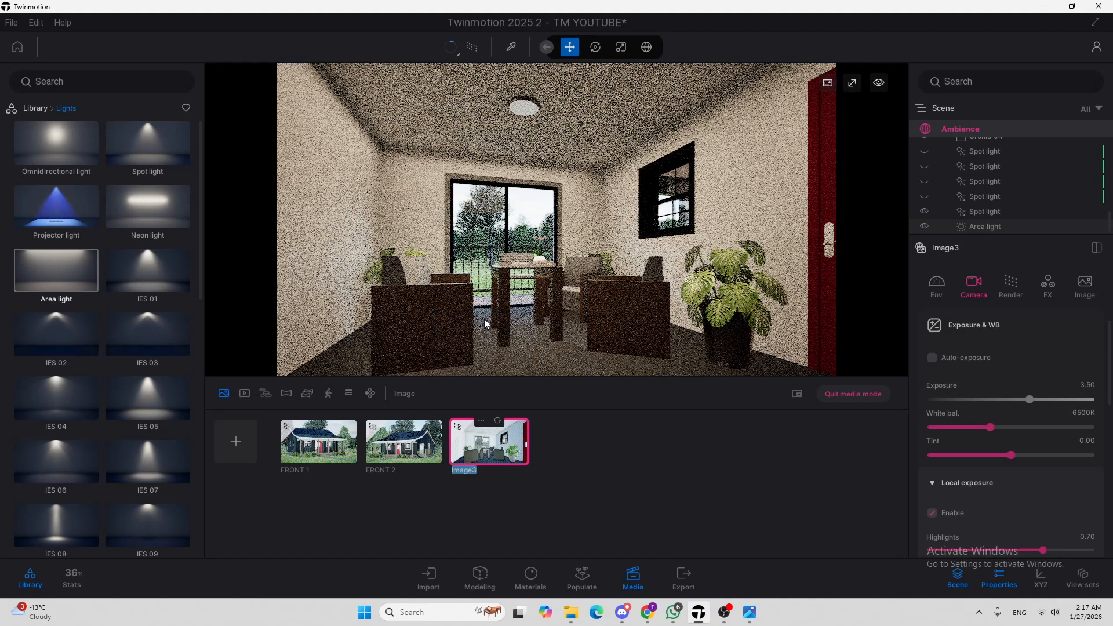
type("LIVING OO")
key("BackSpace")
key("BackSpace")
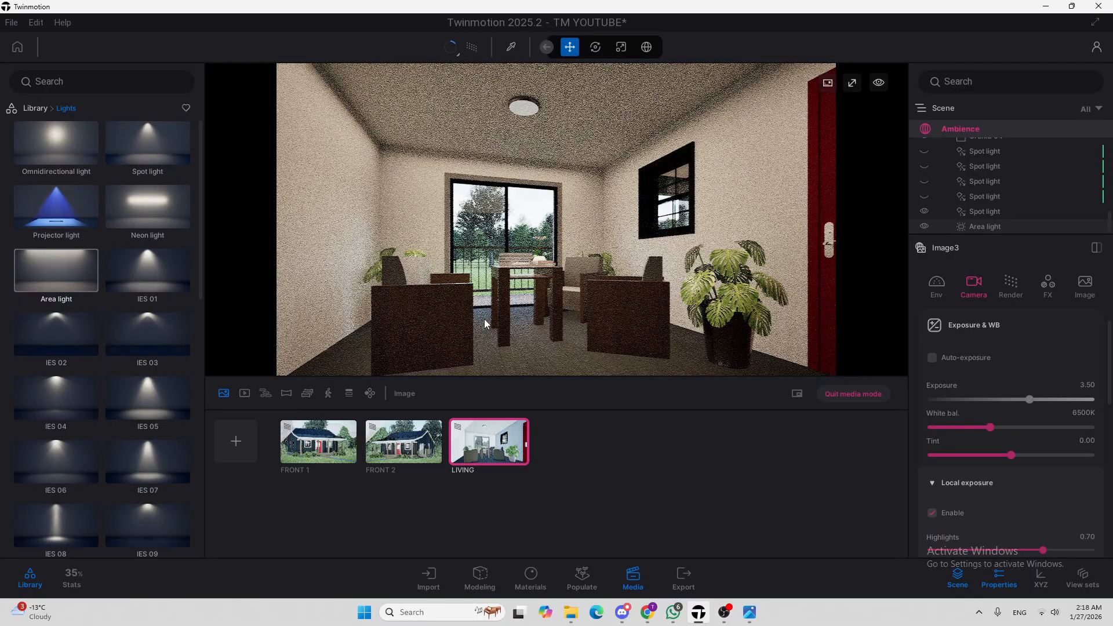
type("ROOM")
key("Return")
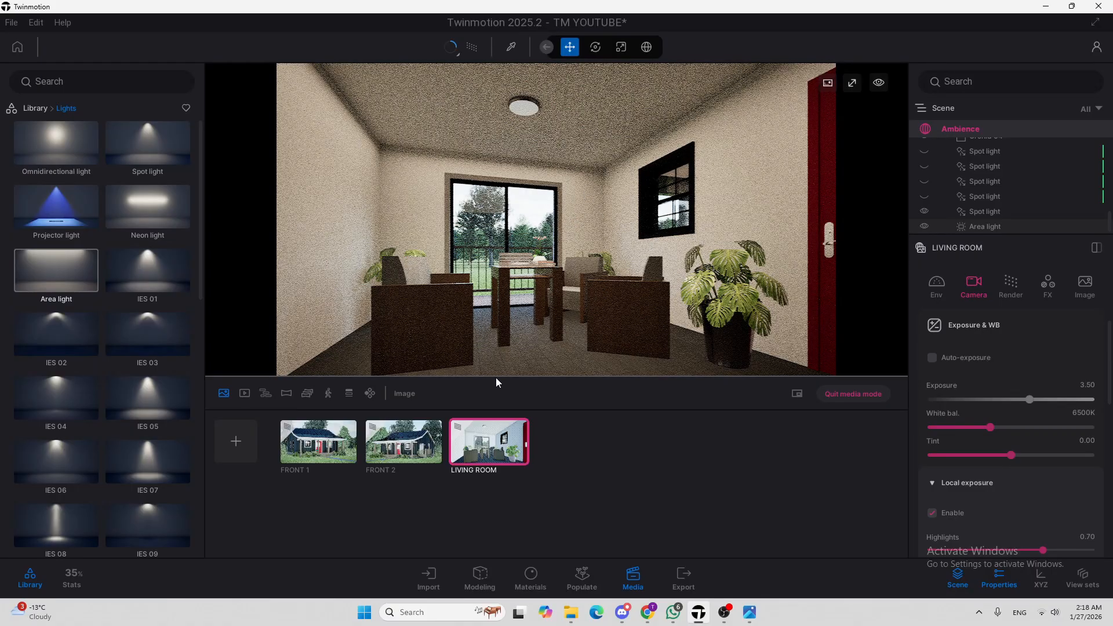
Check the FRONT 1, FRONT 2 and LIVING ROOM views and return to FRONT 1
left_click(327, 458)
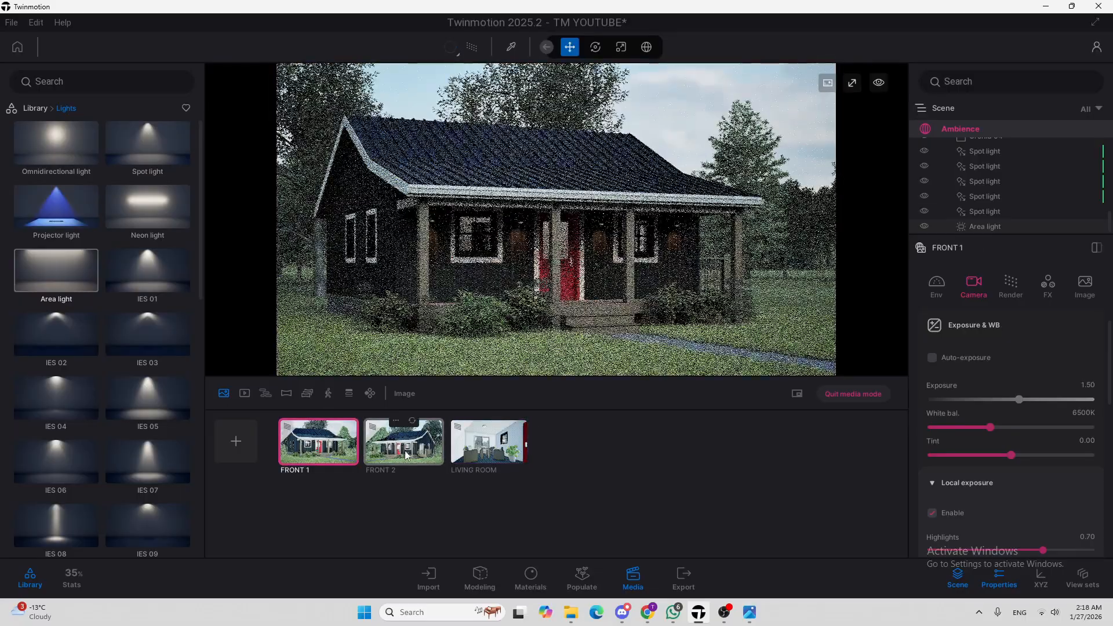
left_click(406, 455)
left_click(489, 443)
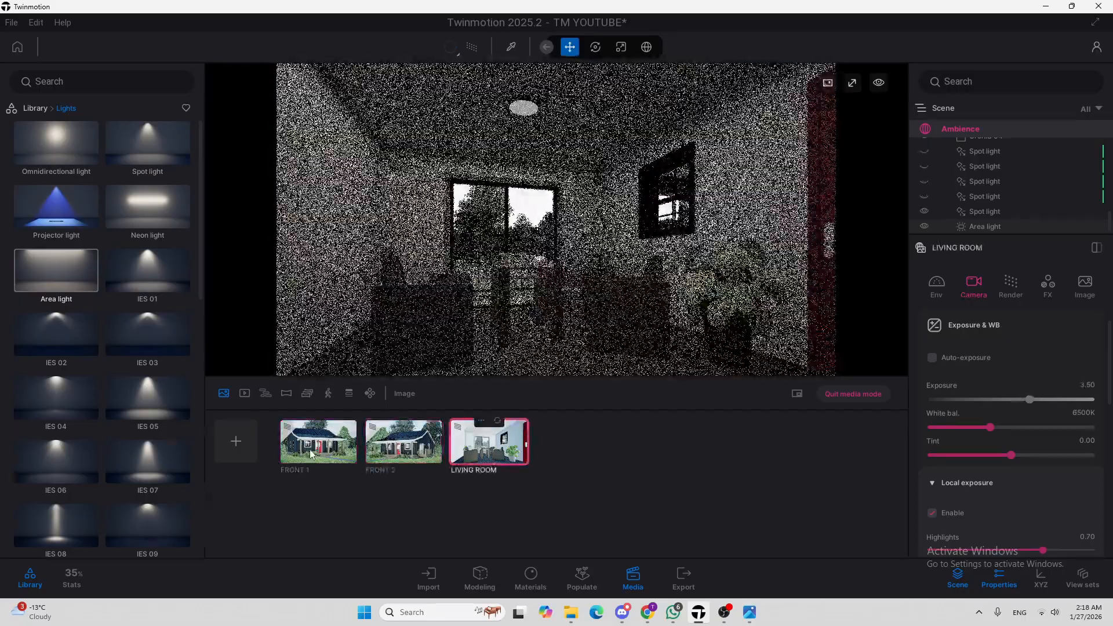
left_click(311, 454)
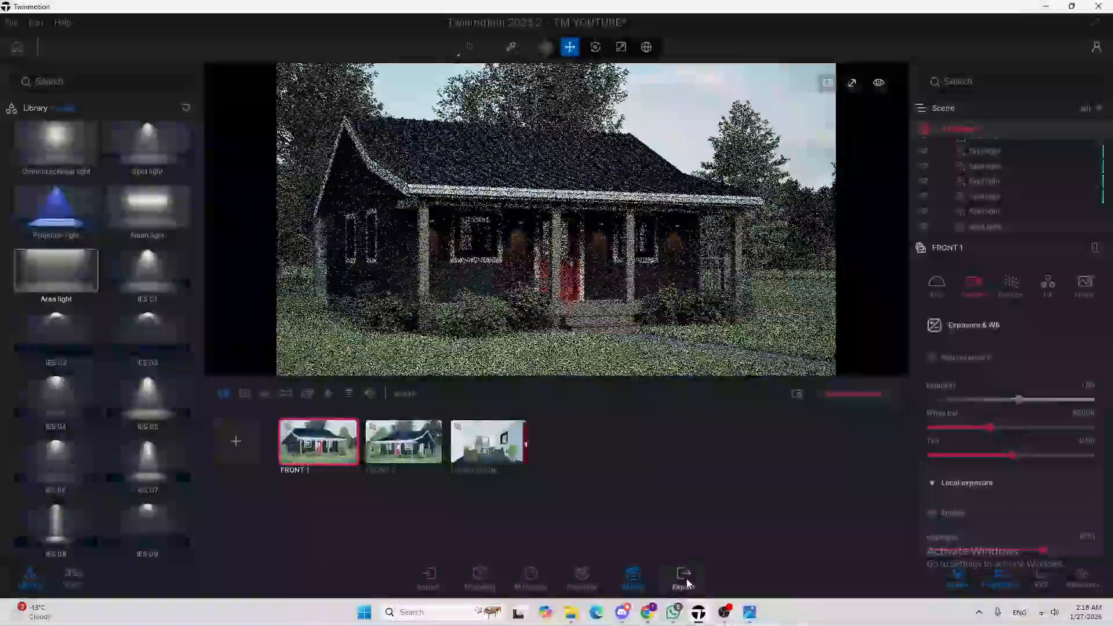
Select the FRONT 1, FRONT 2 and LIVING ROOM images for local export
left_click(684, 580)
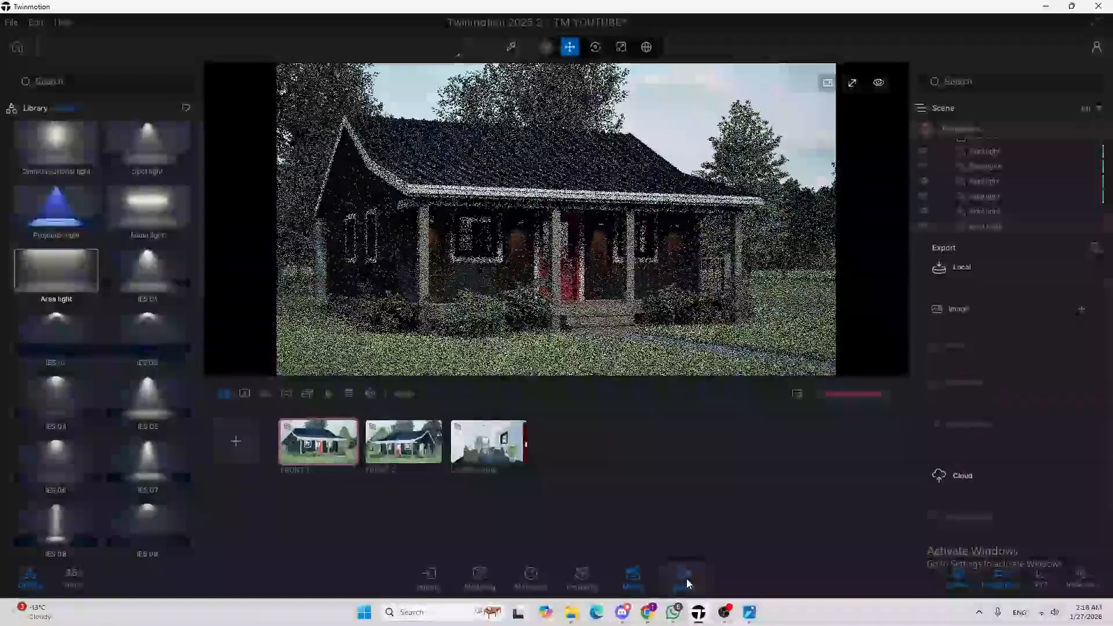
left_click(1082, 309)
left_click(350, 313)
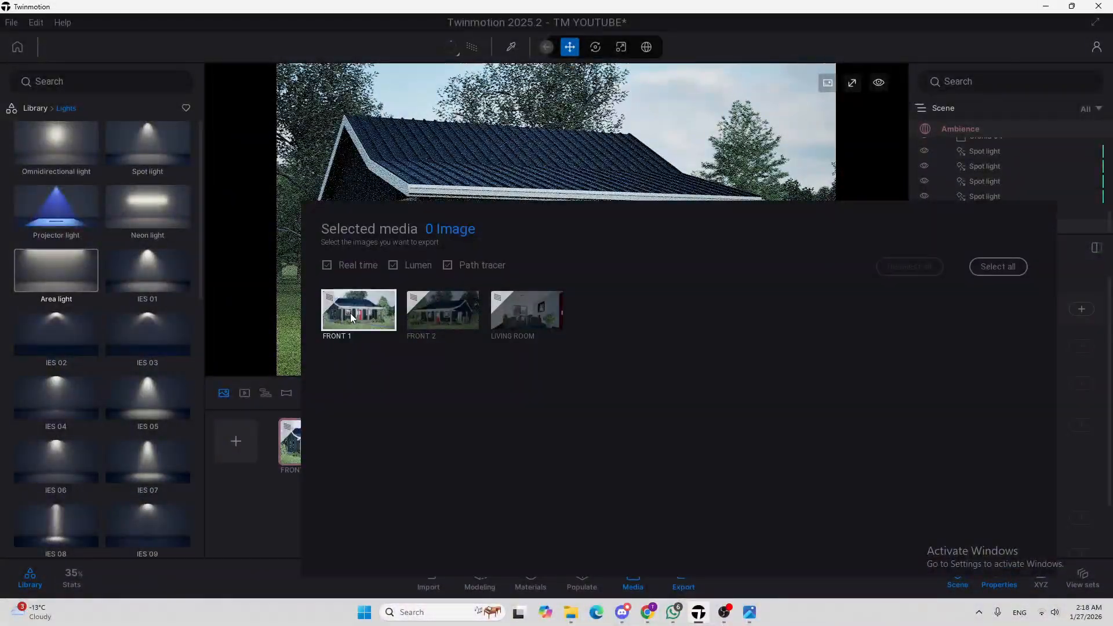
left_click(445, 318)
left_click(525, 312)
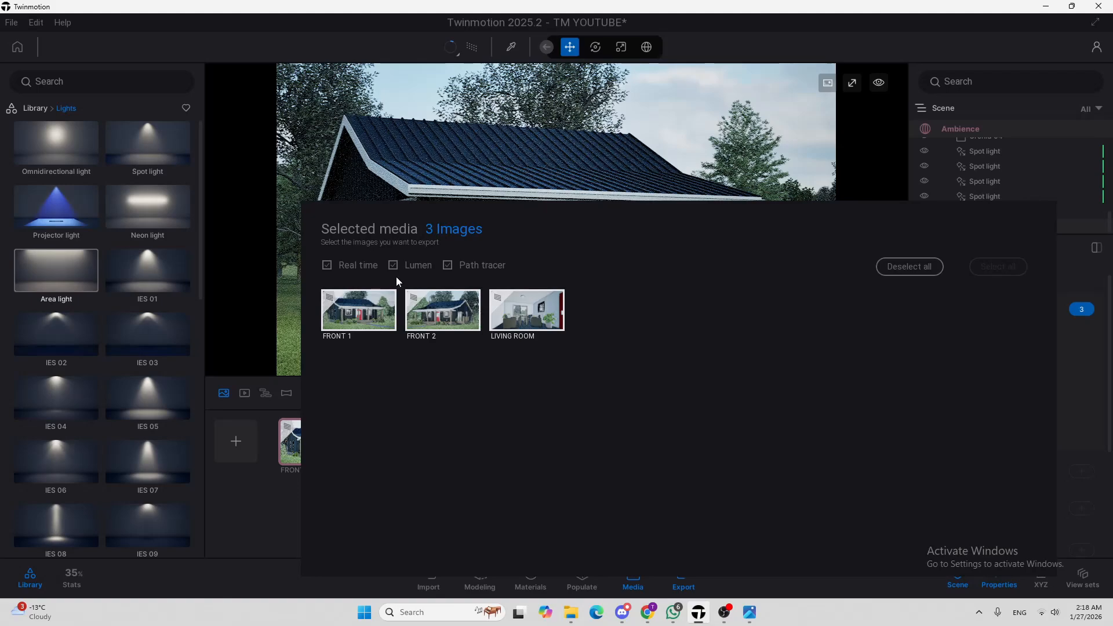
left_click(458, 312)
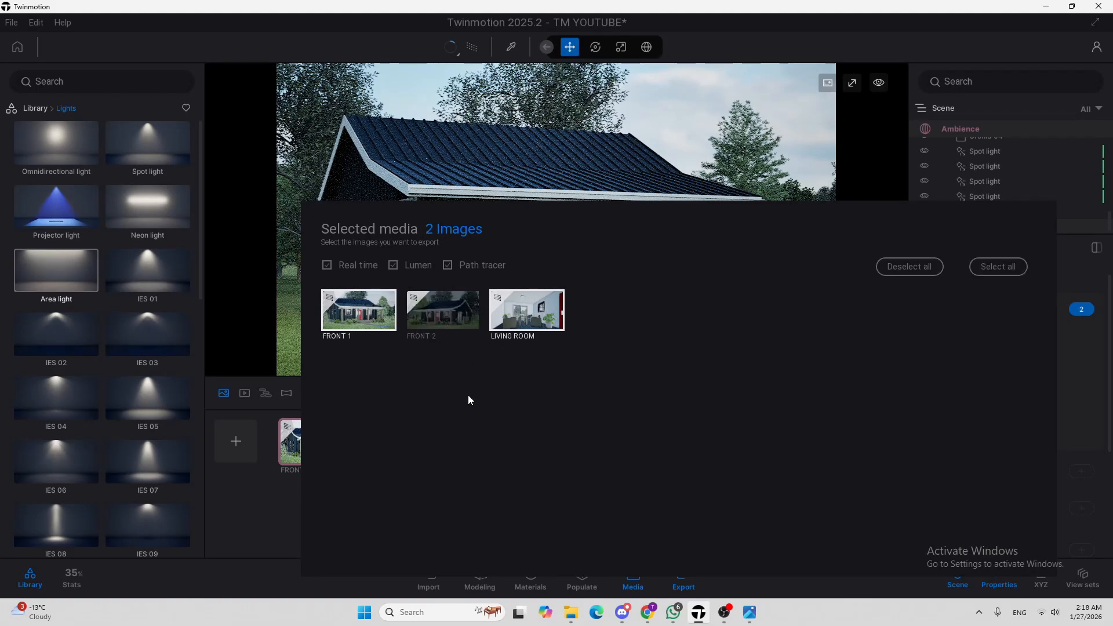
left_click(454, 320)
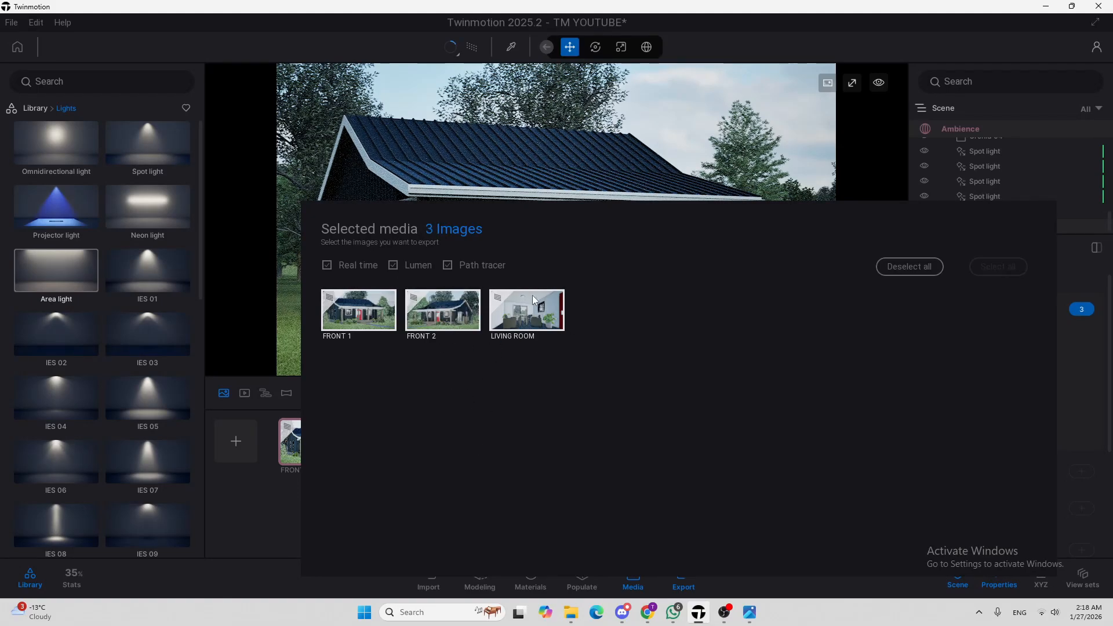
left_click(581, 194)
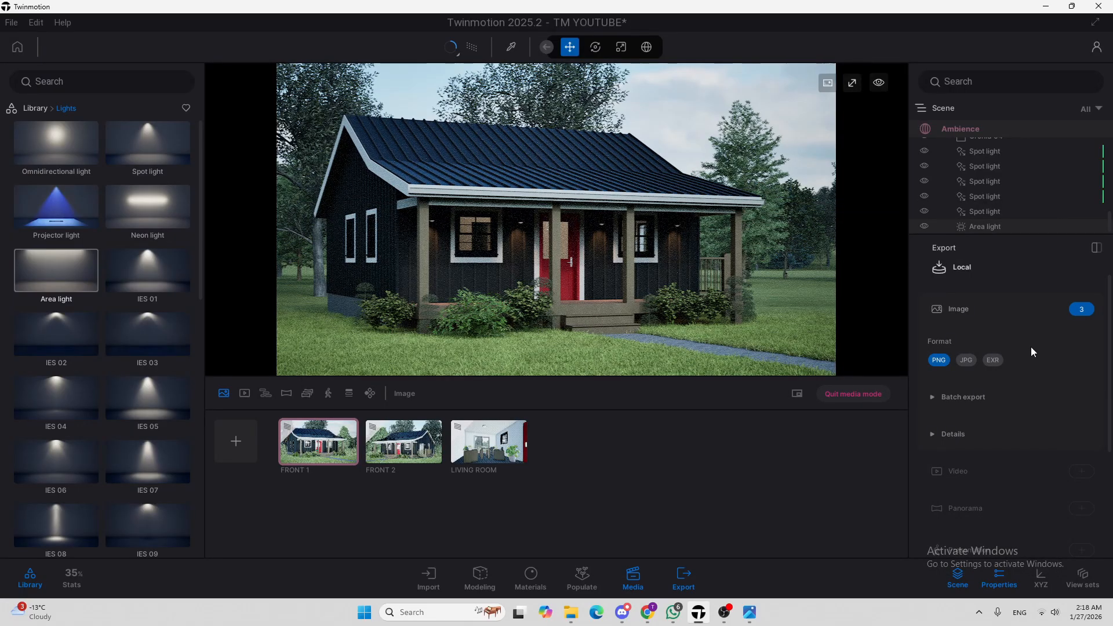
Export the selected images to the TM AFTER UPLOAD folder inside TWINMOTION TUTORIAL
scroll(1026, 353, "down", 2)
scroll(1022, 367, "down", 1)
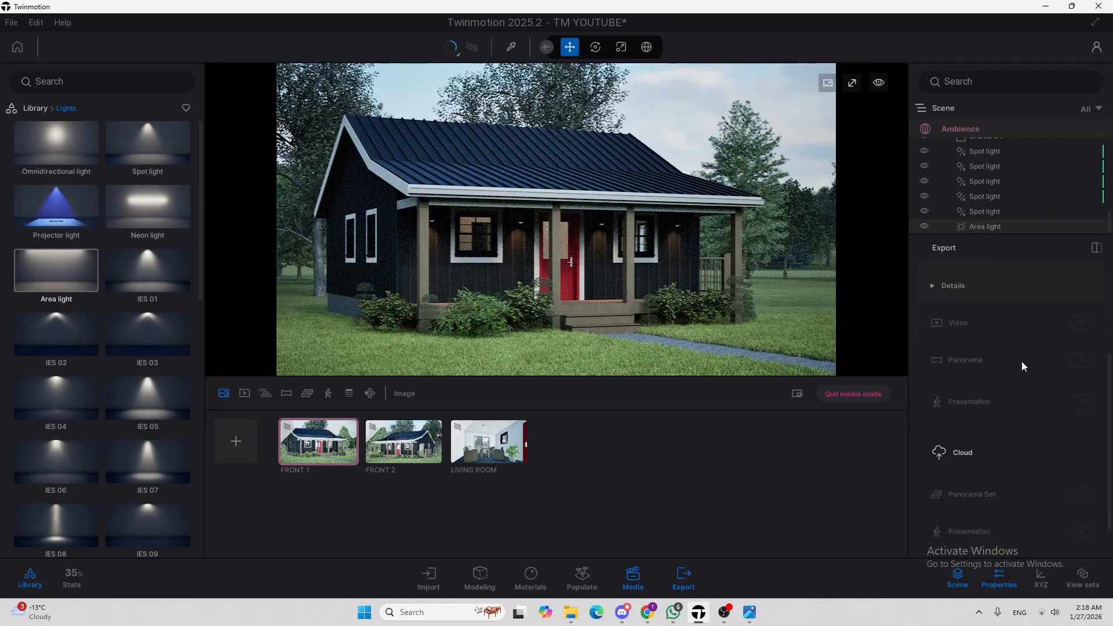
scroll(1021, 366, "up", 3)
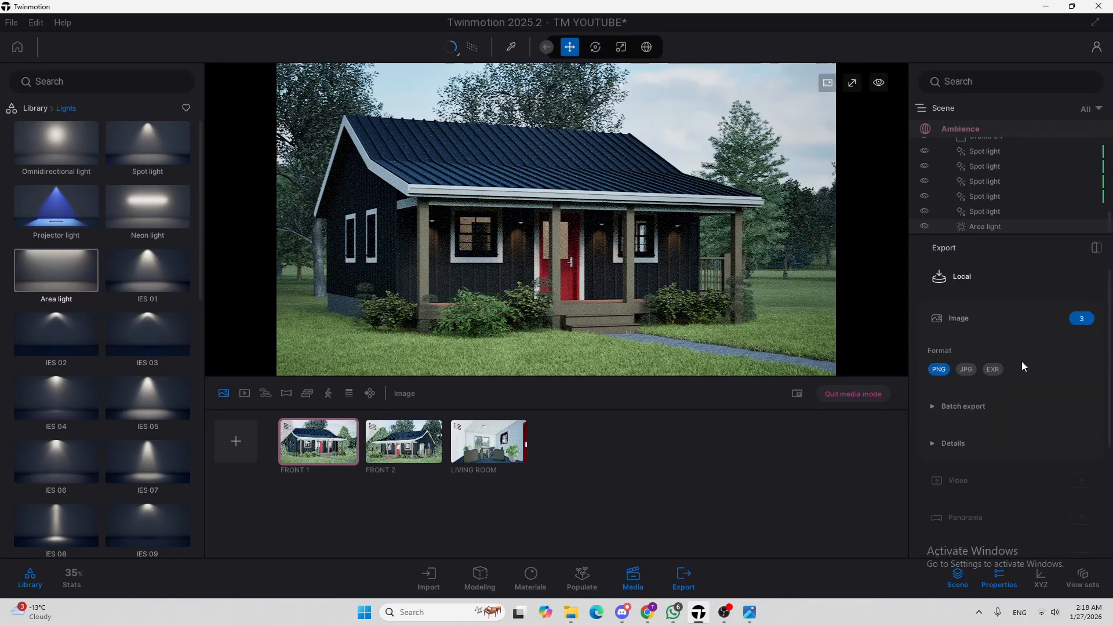
left_click(680, 584)
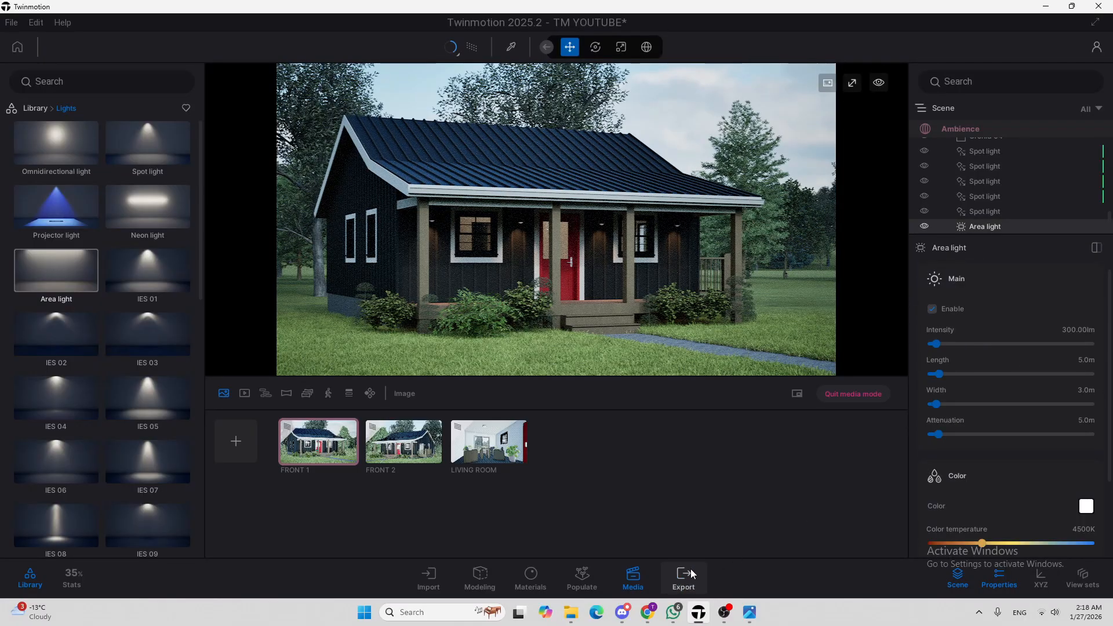
left_click(687, 578)
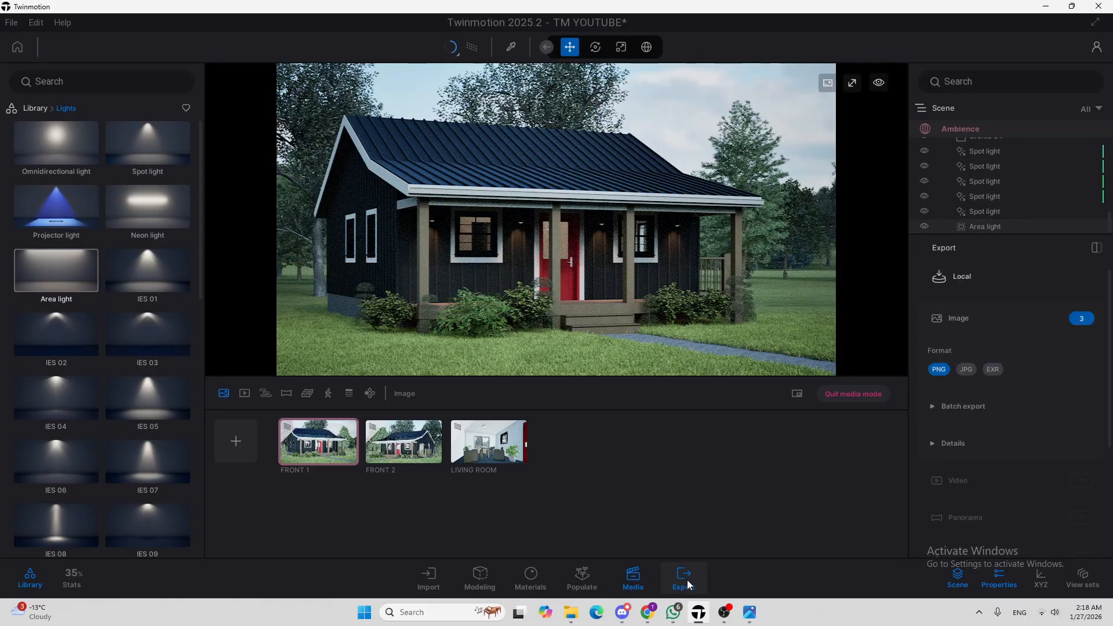
scroll(1032, 347, "down", 4)
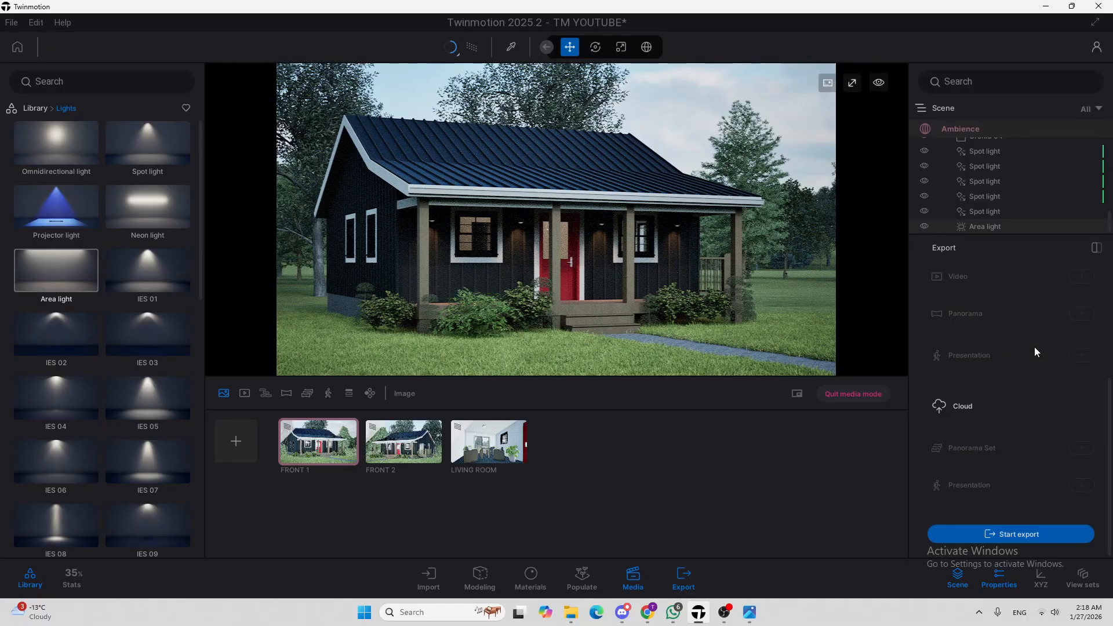
left_click(1006, 533)
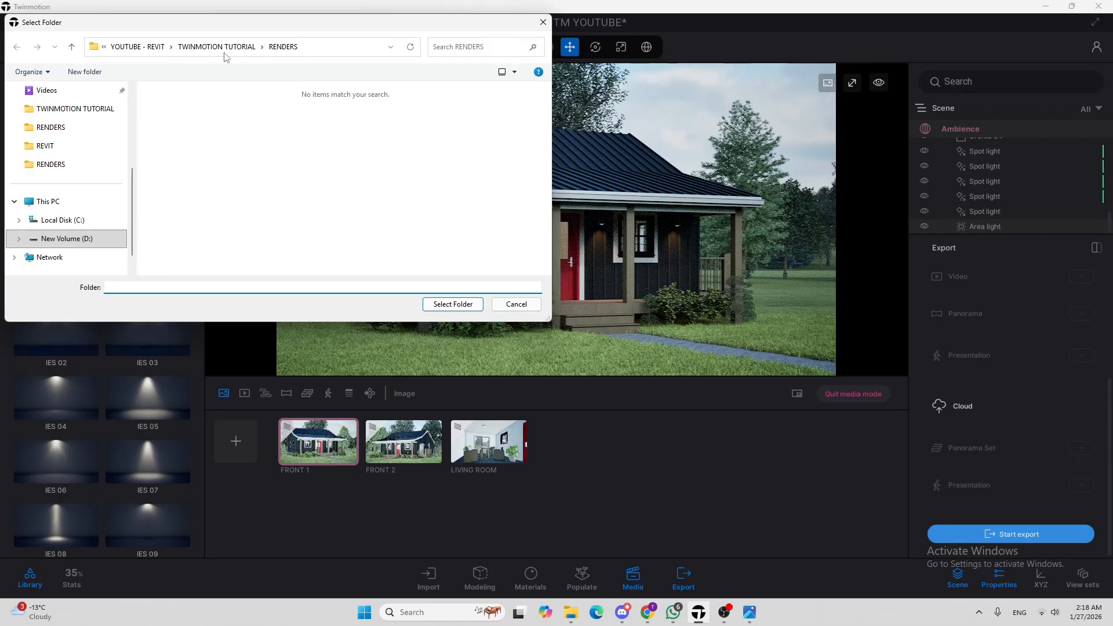
left_click(219, 47)
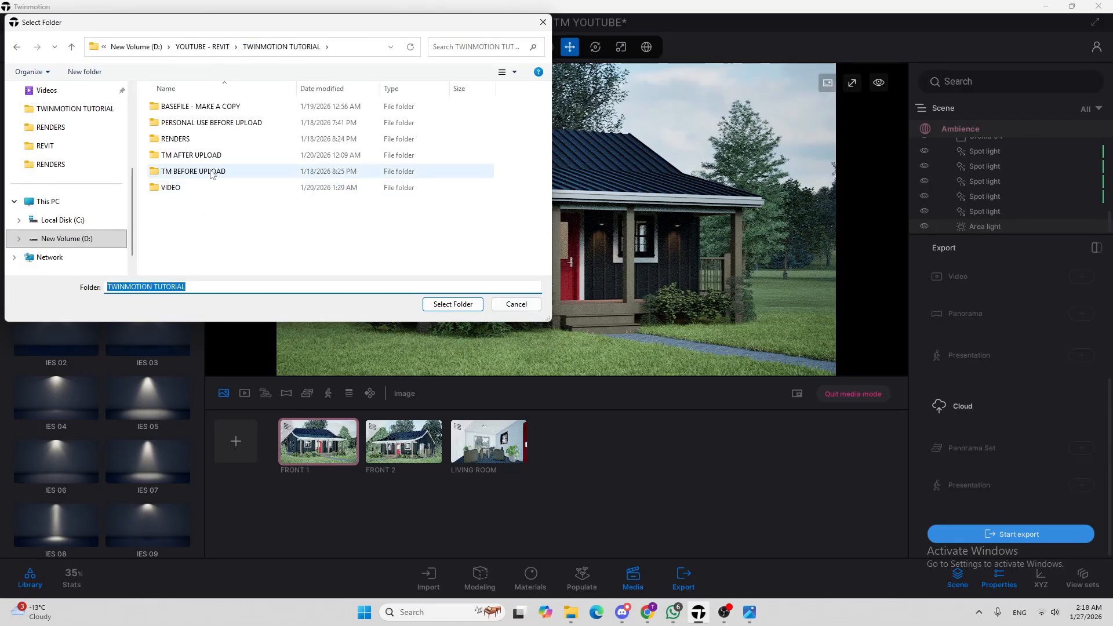
double_click(203, 155)
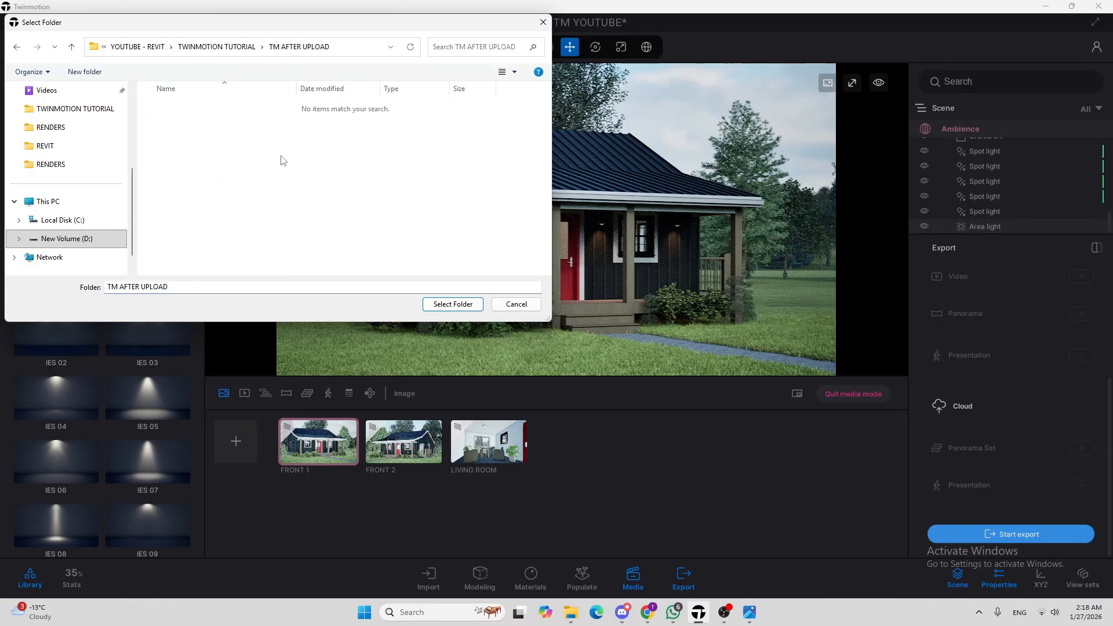
left_click(441, 306)
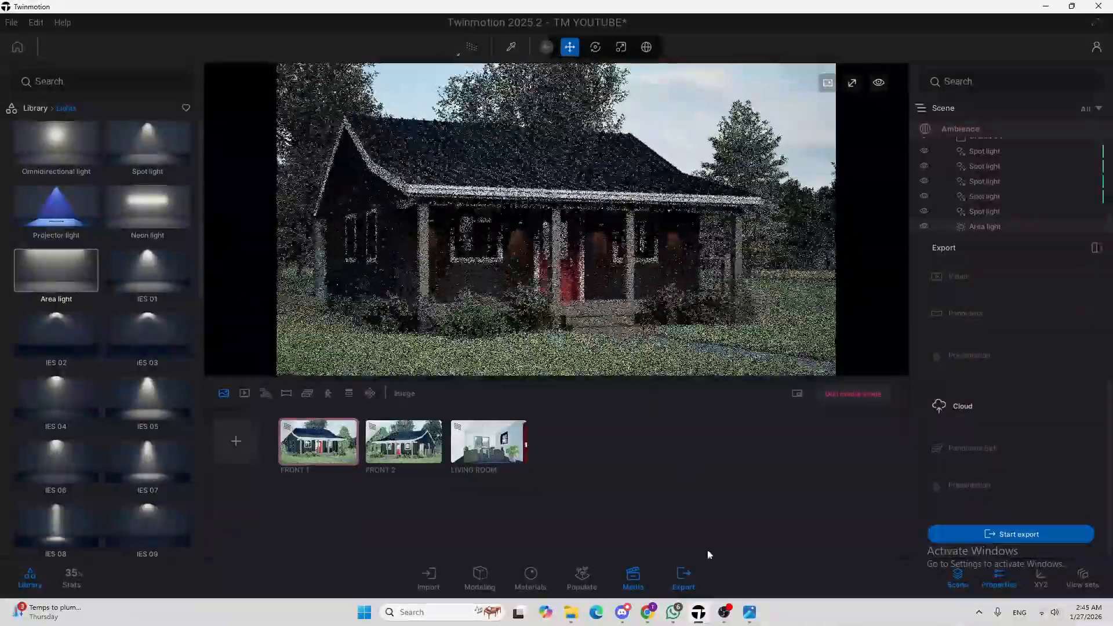
left_click(725, 612)
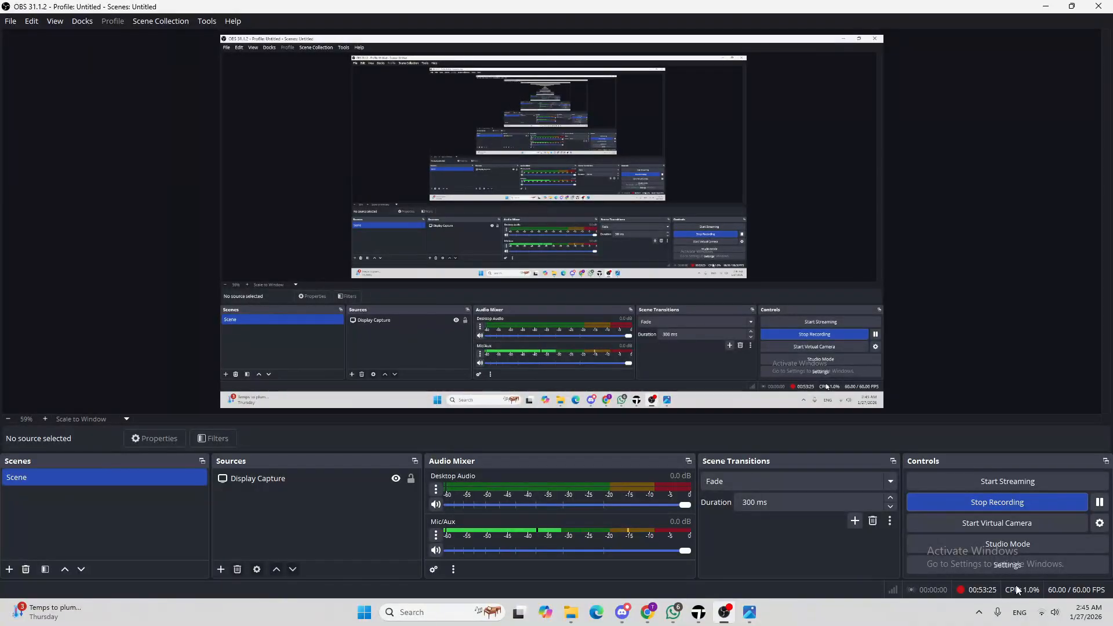
left_click(726, 614)
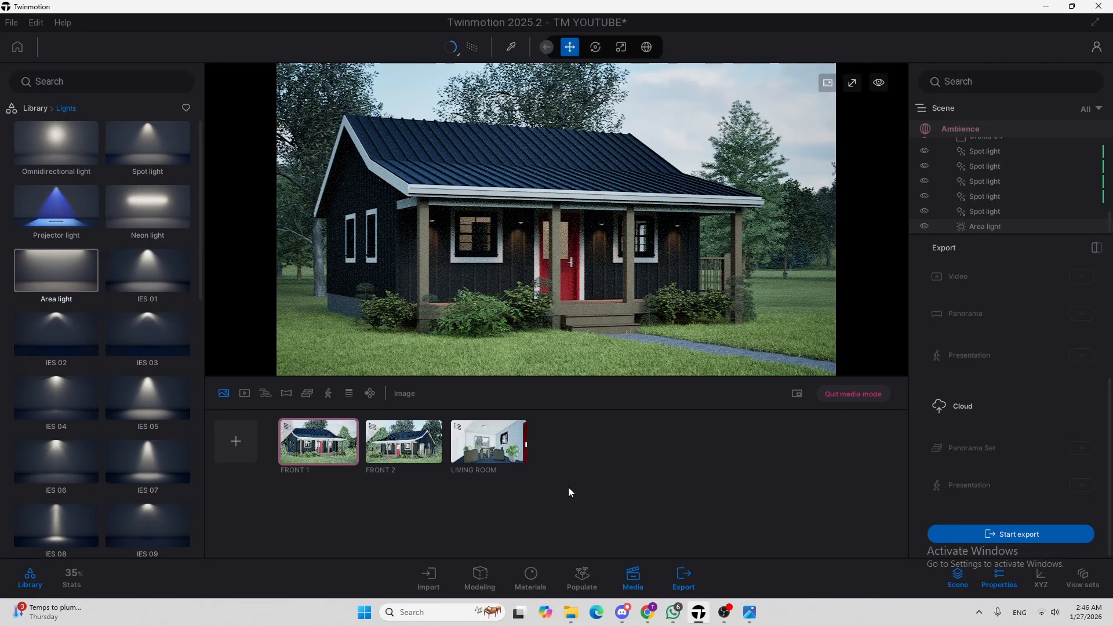
Switch to File Explorer and open the FRONT 1 render from the TM AFTER UPLOAD folder inside TWINMOTION TUTORIAL
left_click(571, 612)
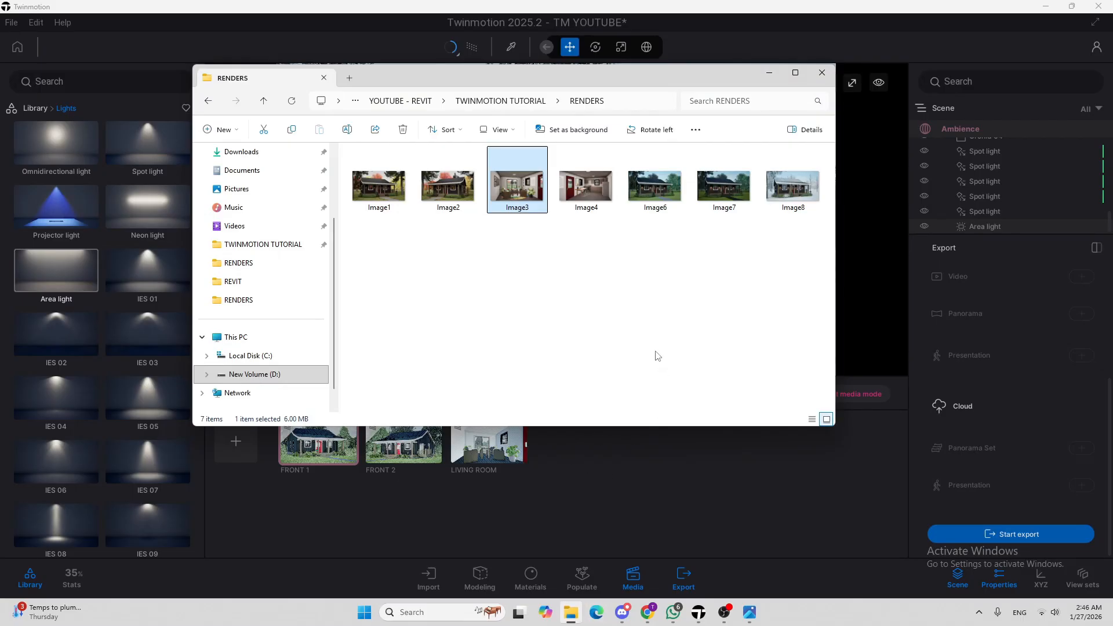
left_click(406, 102)
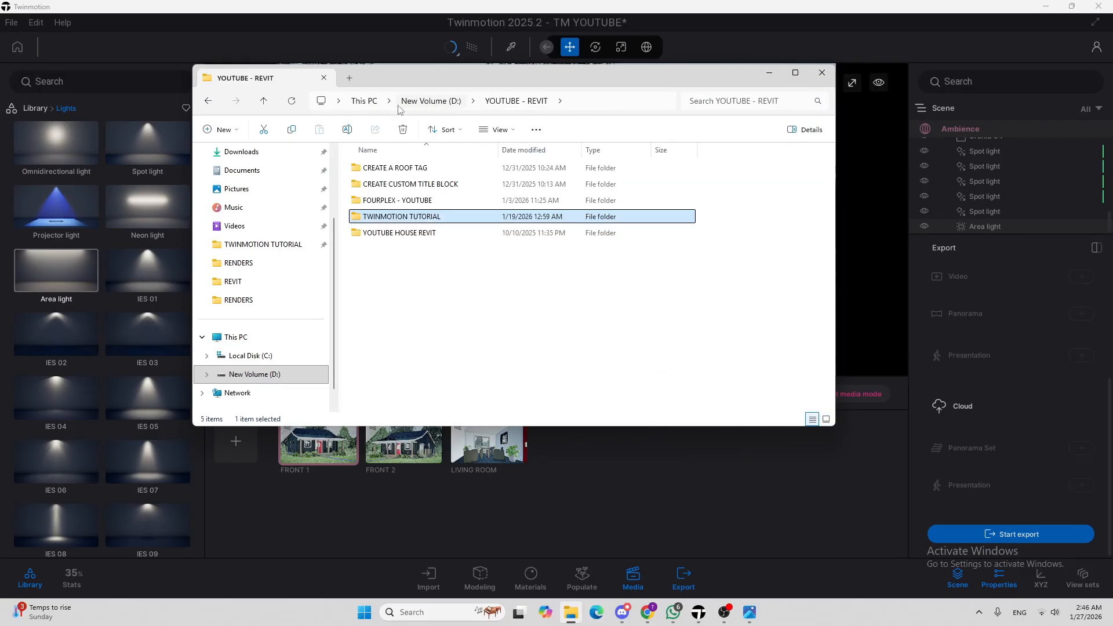
double_click(422, 218)
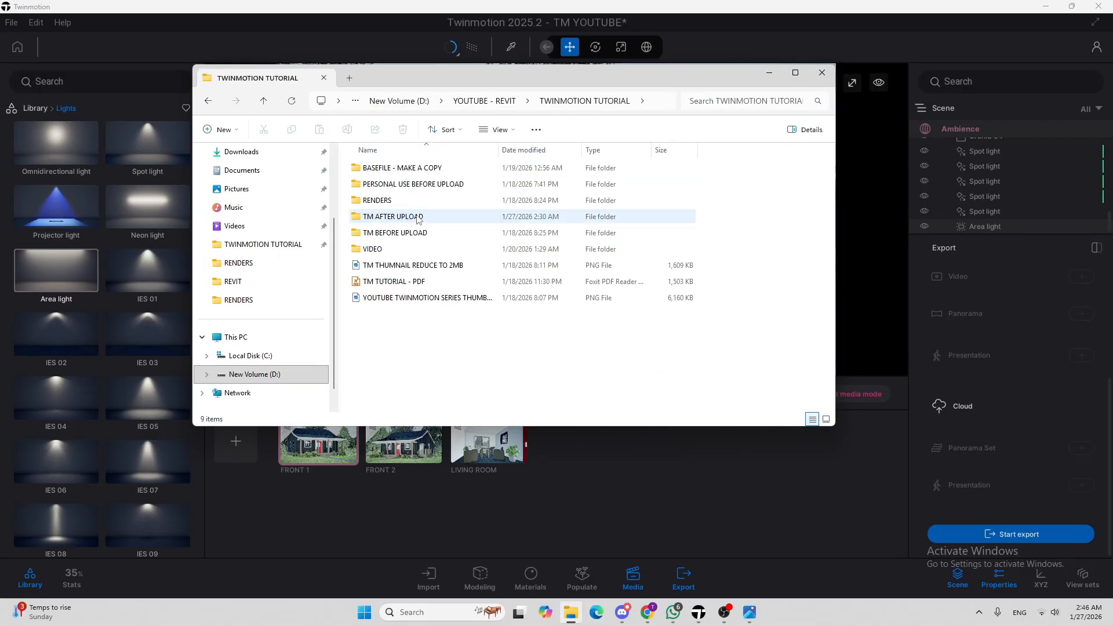
double_click(394, 217)
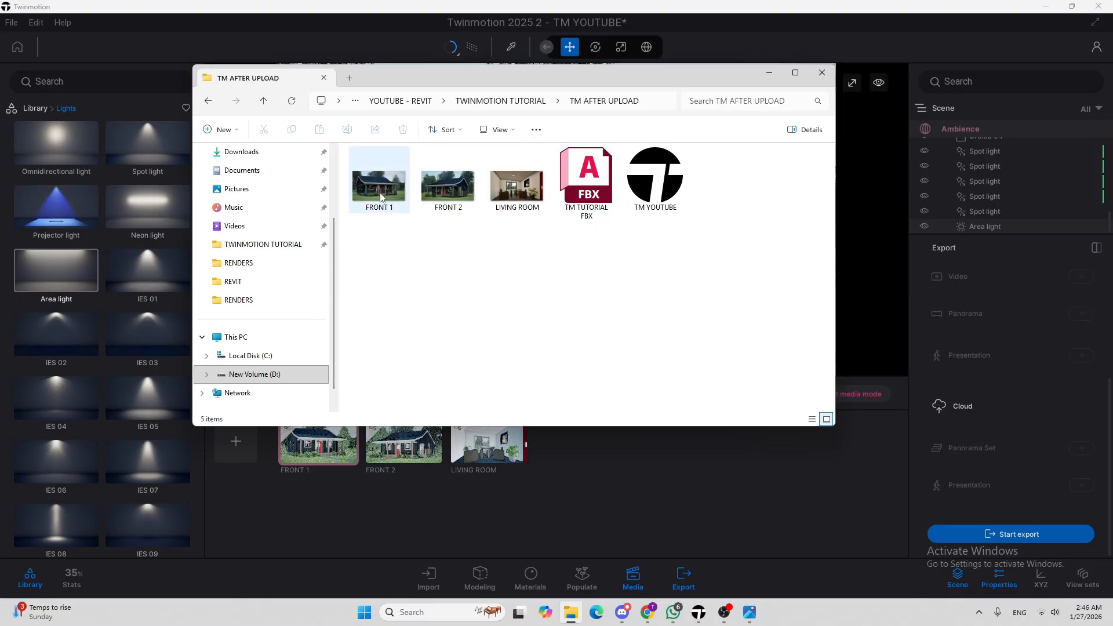
double_click(401, 206)
left_click(922, 155)
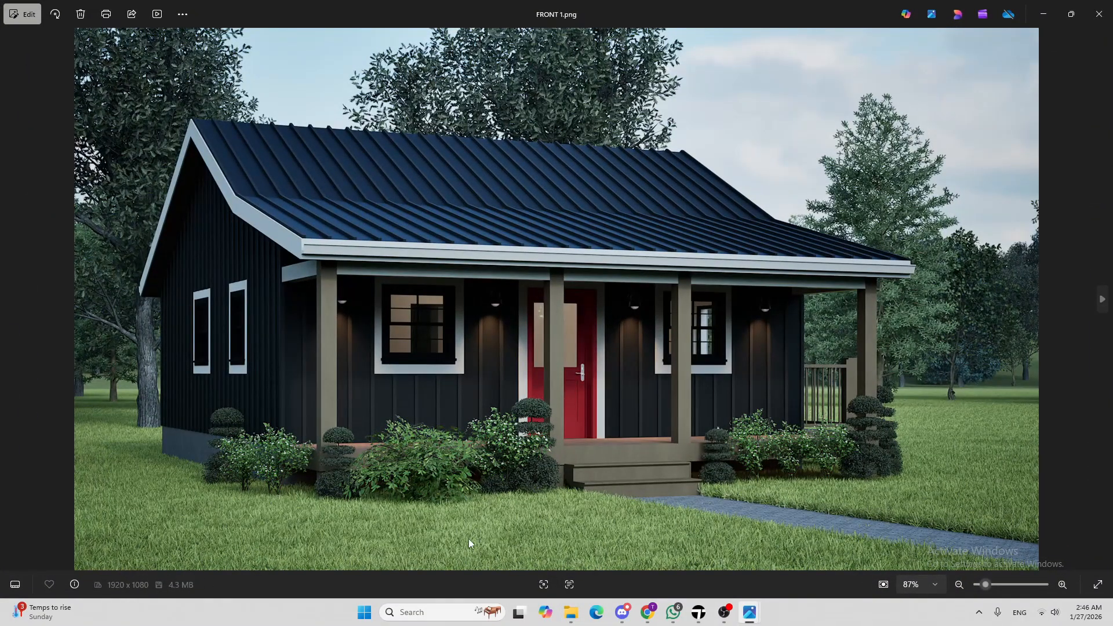
Inspect the porch in the FRONT 1 render up close and view the FRONT 2 and LIVING ROOM renders
scroll(723, 447, "up", 5)
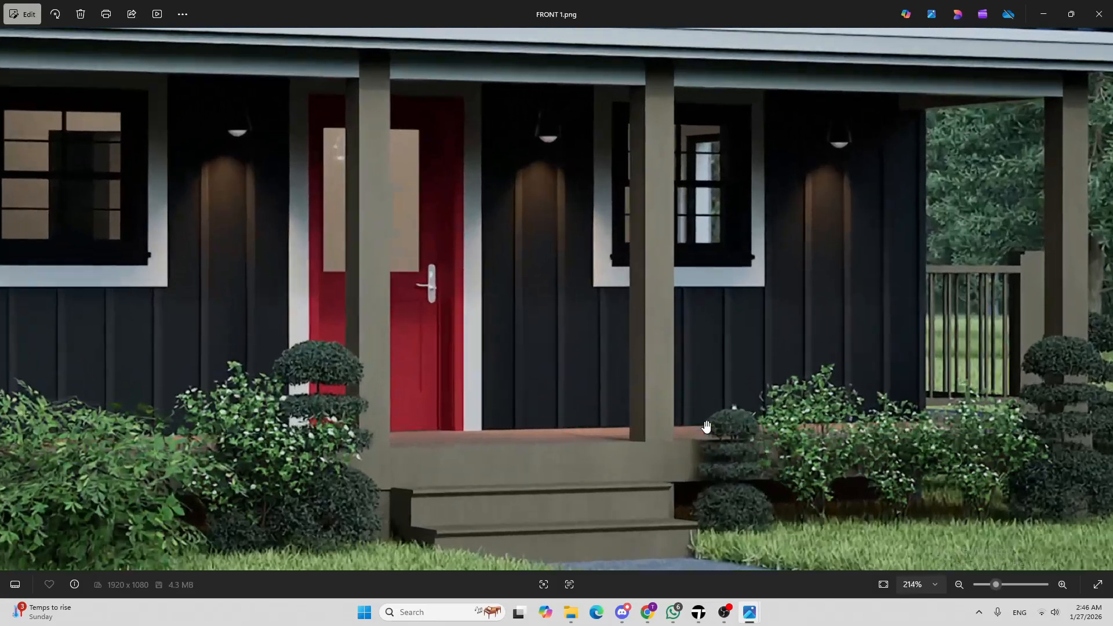
scroll(705, 427, "down", 5)
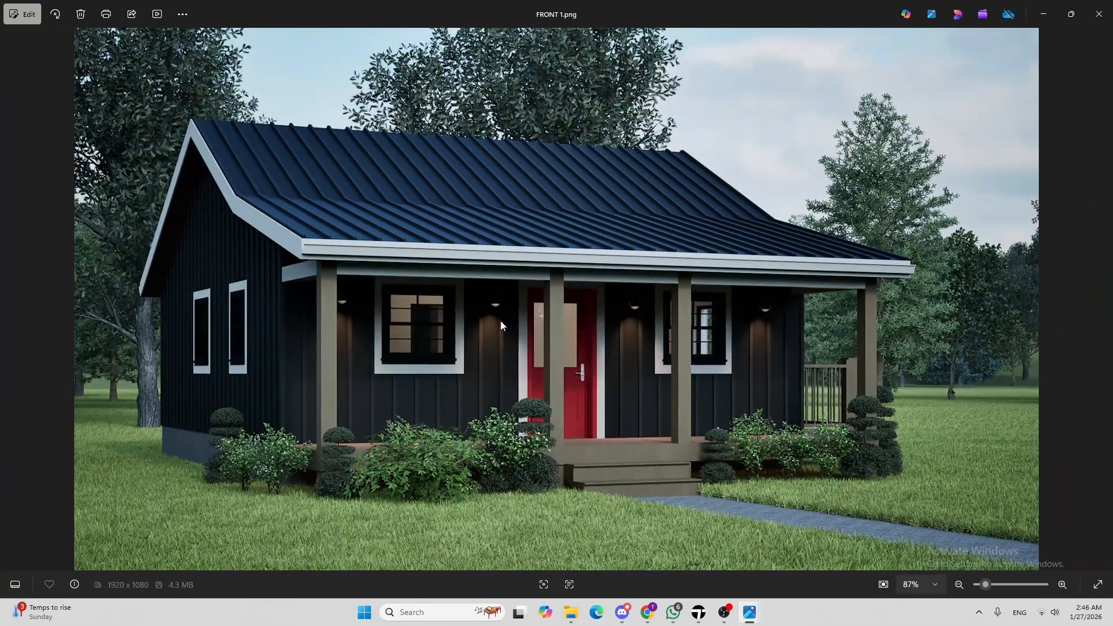
key("Right")
key("Right")
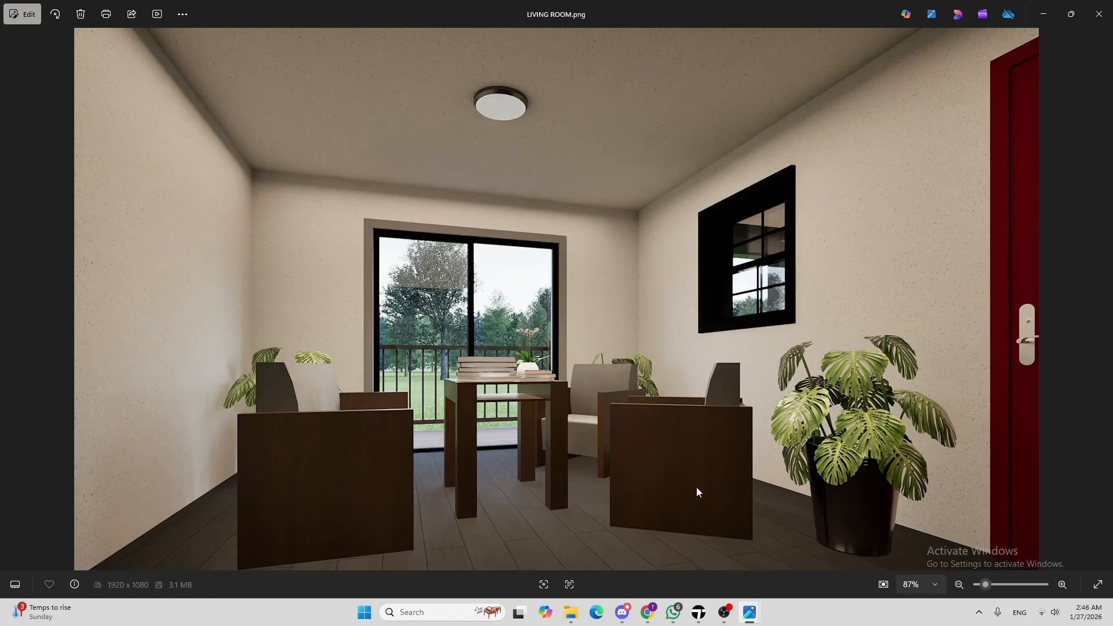
Return to Twinmotion and save the project
left_click(698, 613)
left_click(529, 251)
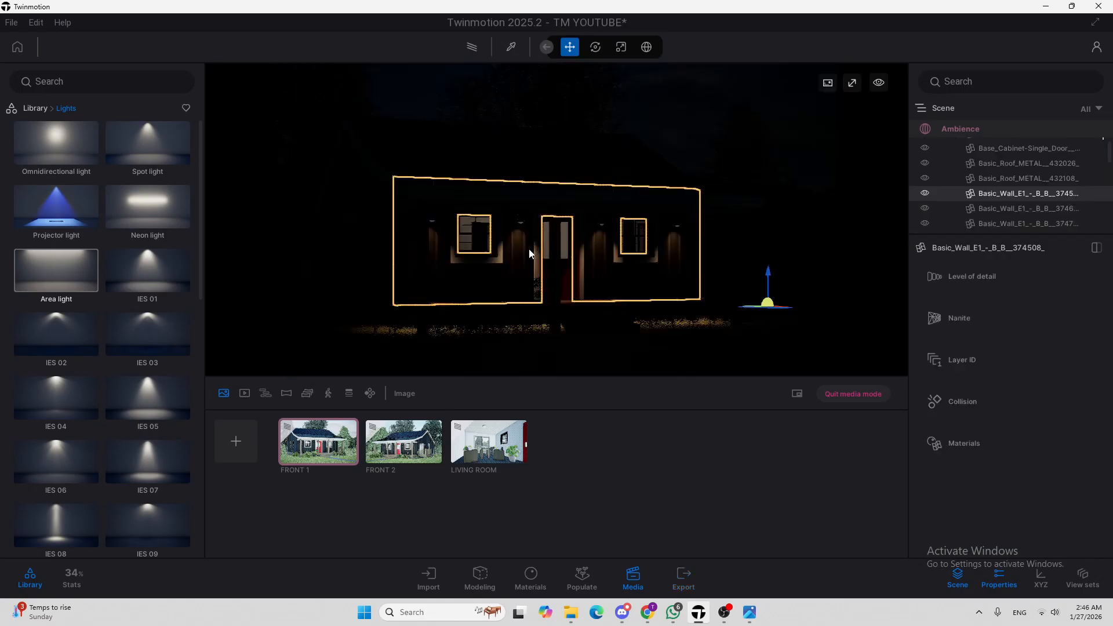
key("ctrl+s")
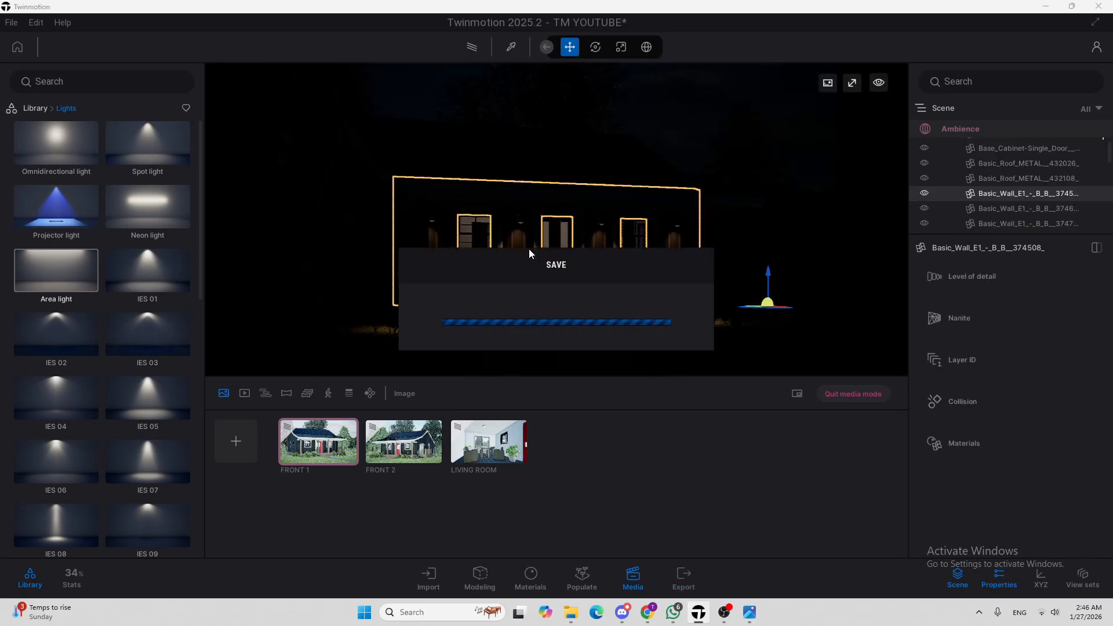